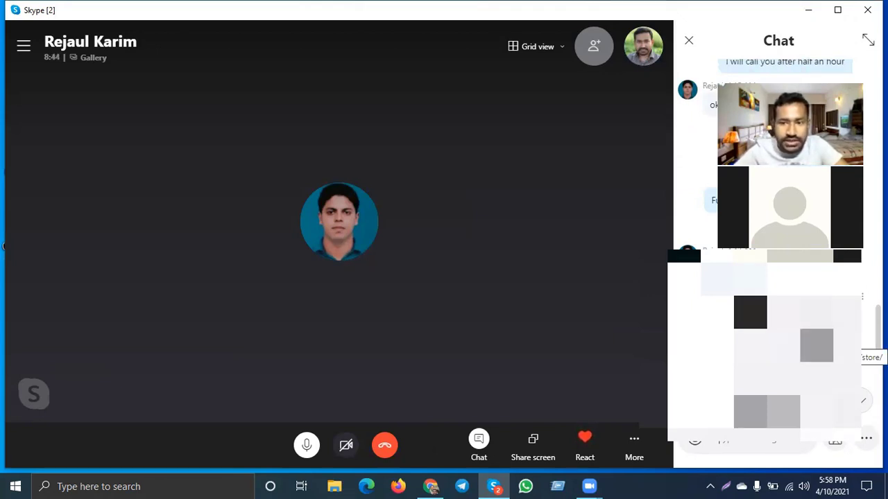
Launch Firefox and open the '50. hereala: 79 product' spreadsheet from Top Sites
scroll(798, 277, up, 3)
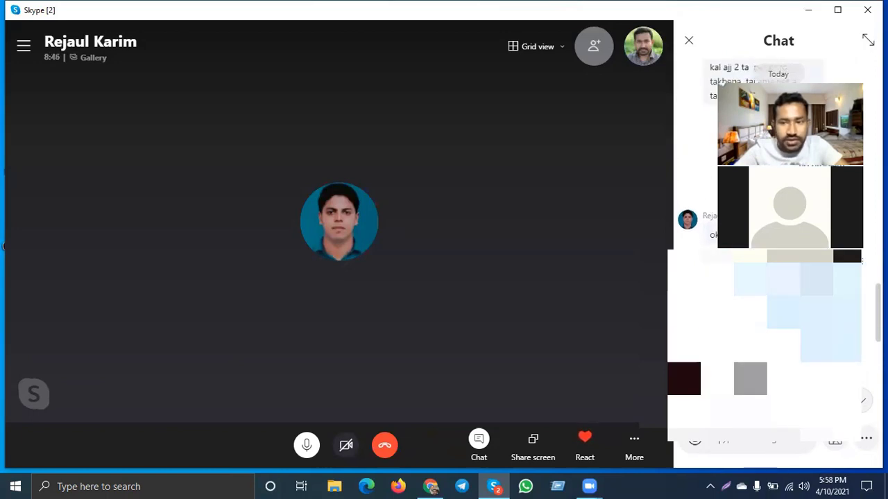
scroll(797, 277, down, 3)
scroll(797, 278, up, 3)
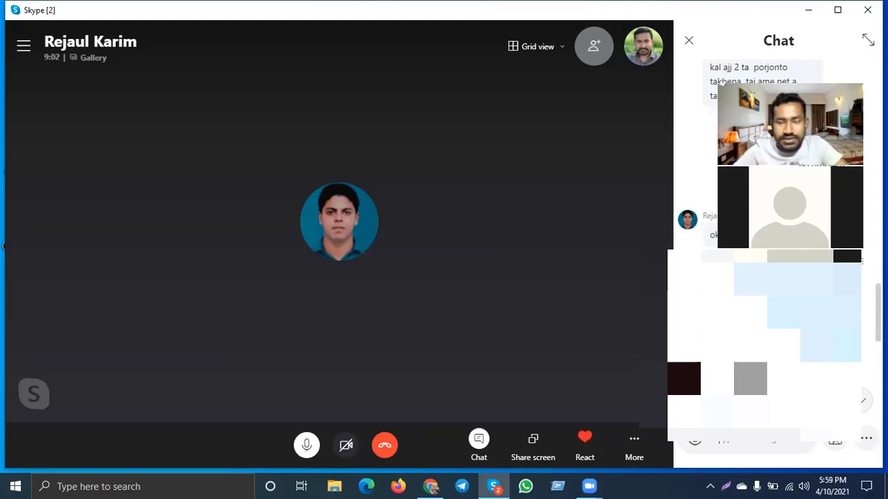
click(398, 484)
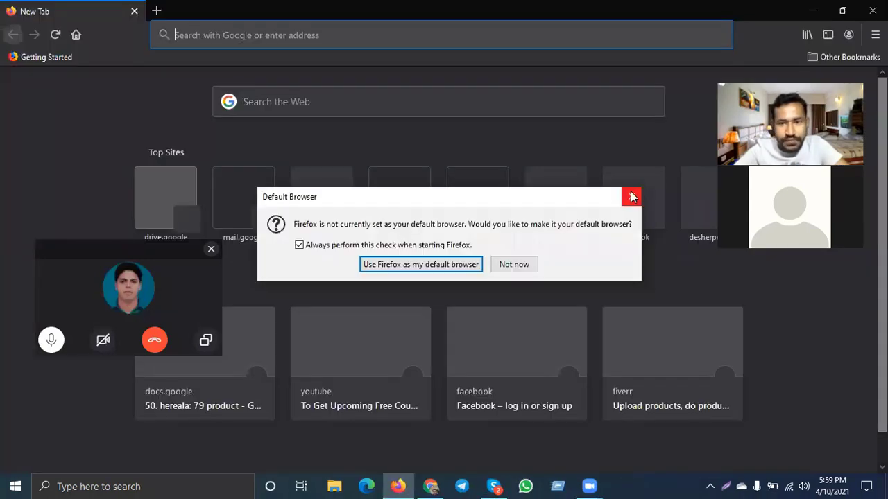
key(Escape)
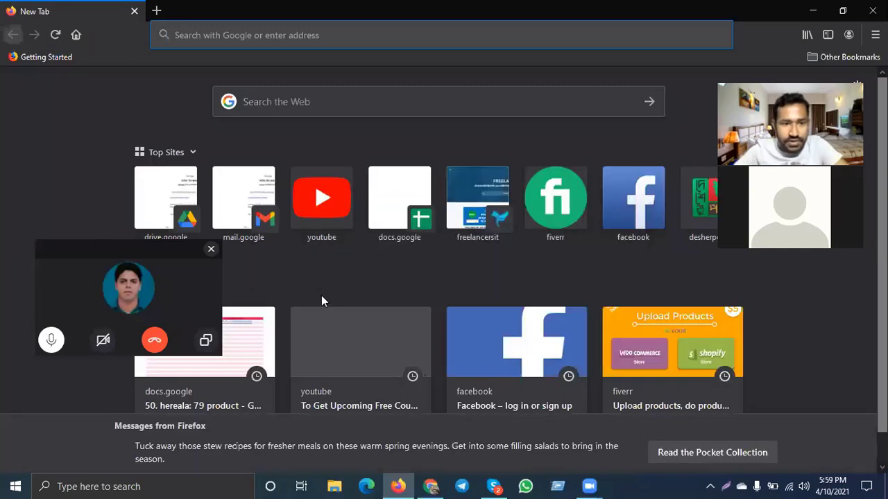
click(190, 356)
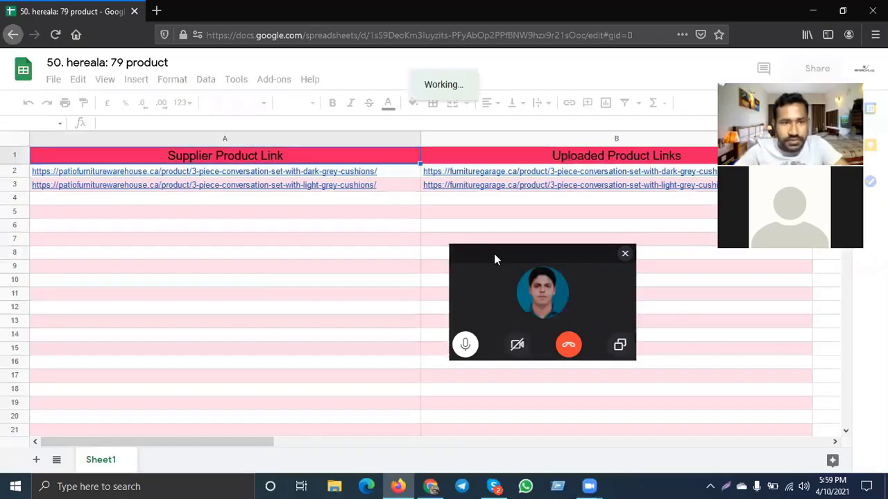
Move the floating call window aside and check cells A4, A2 and B4
drag(494, 253, 347, 236)
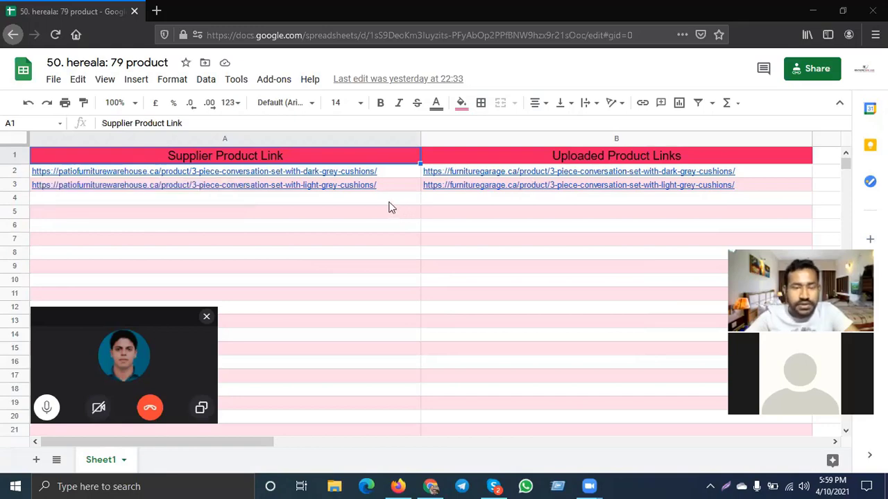
key(Down)
key(Down)
key(Down)
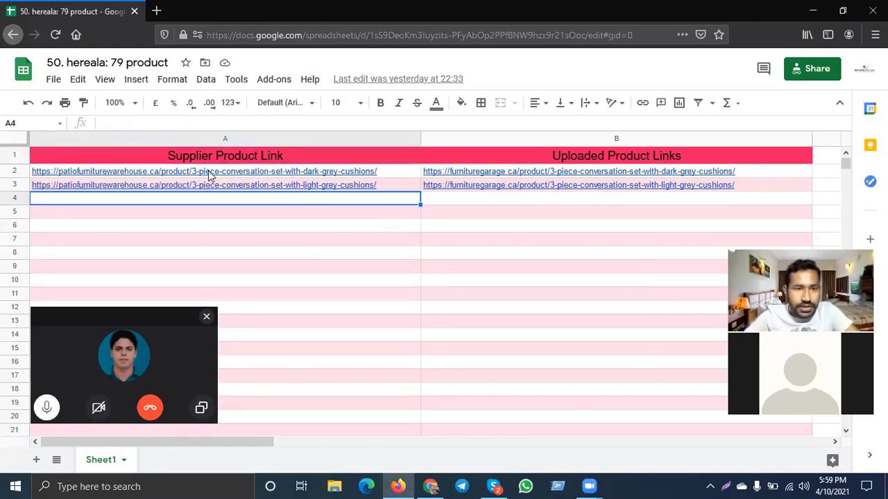
mouse_move(141, 178)
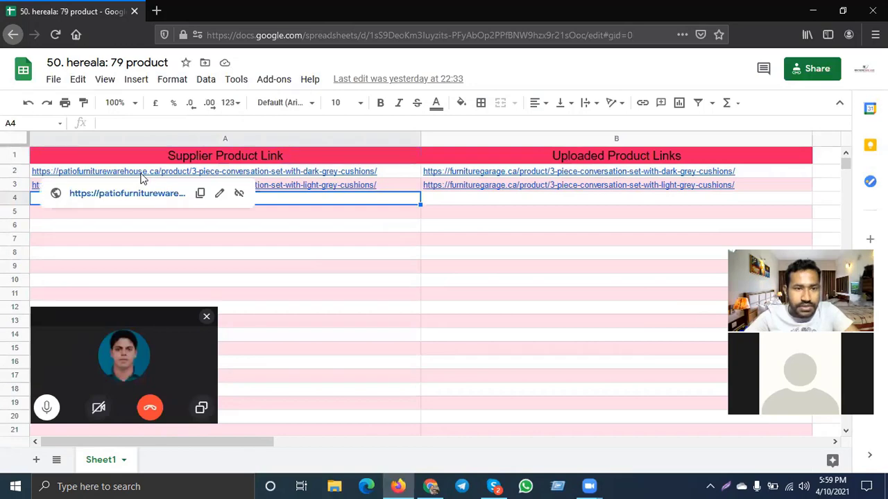
click(291, 173)
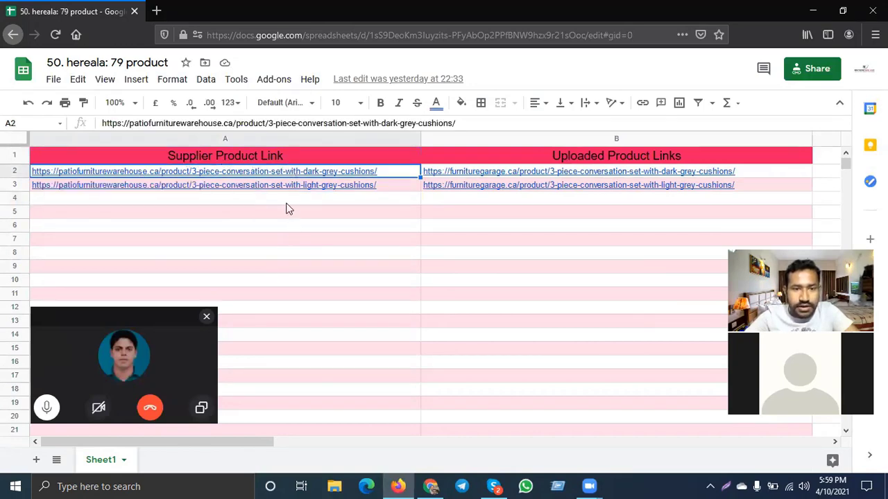
click(593, 199)
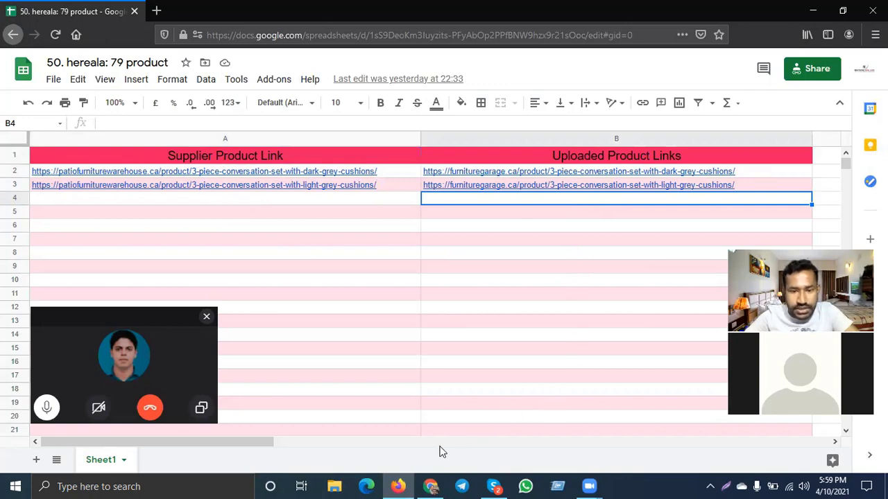
In a new Chrome tab, load furnituregarage.ca/wp-admin to reach the store login page
key(alt+Tab)
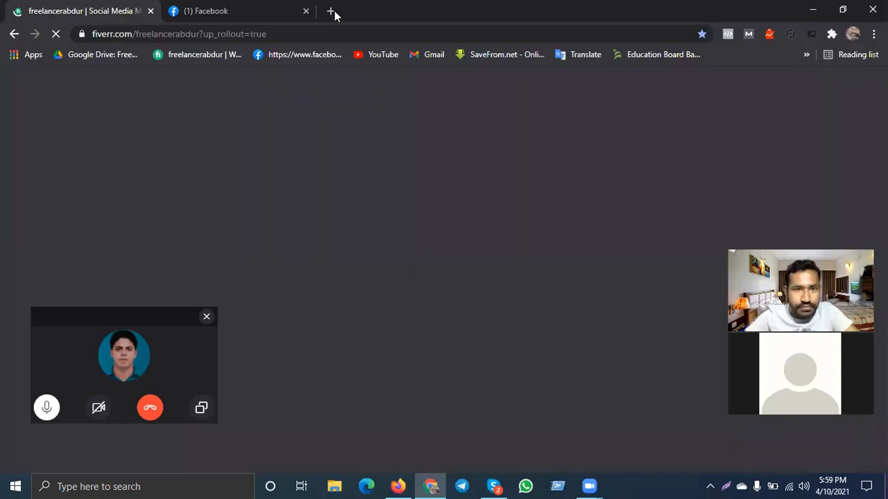
click(331, 11)
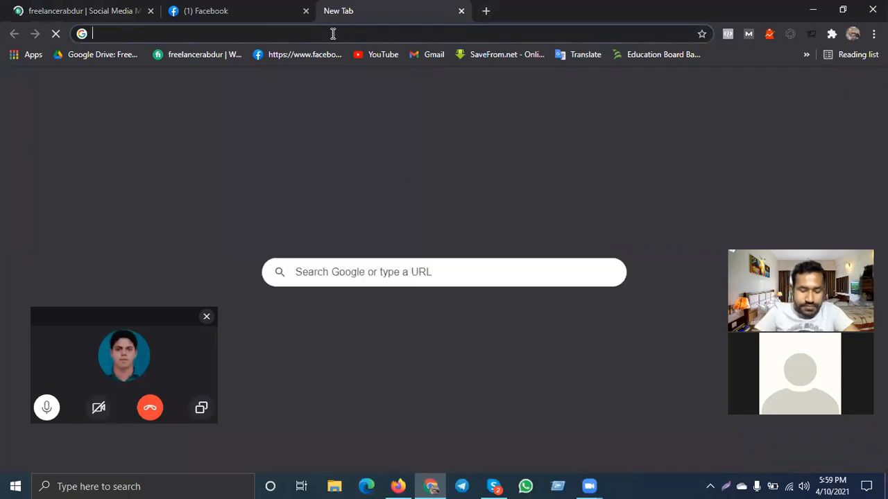
text(f)
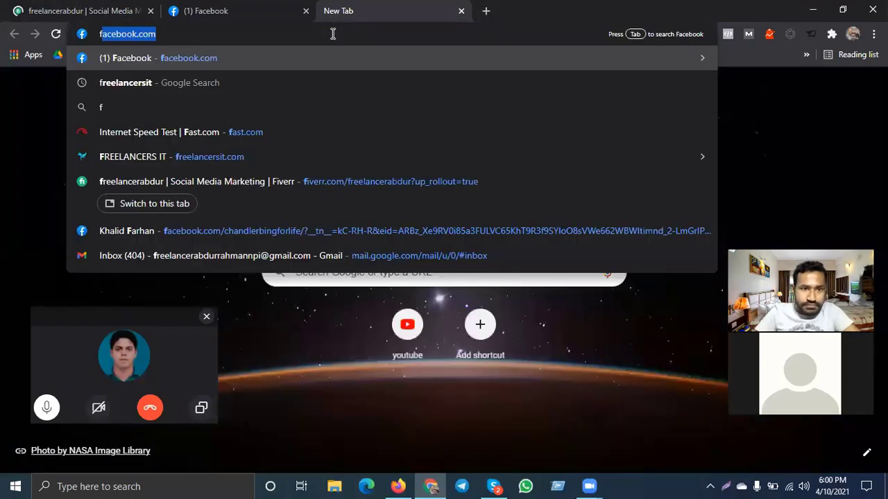
key(BackSpace)
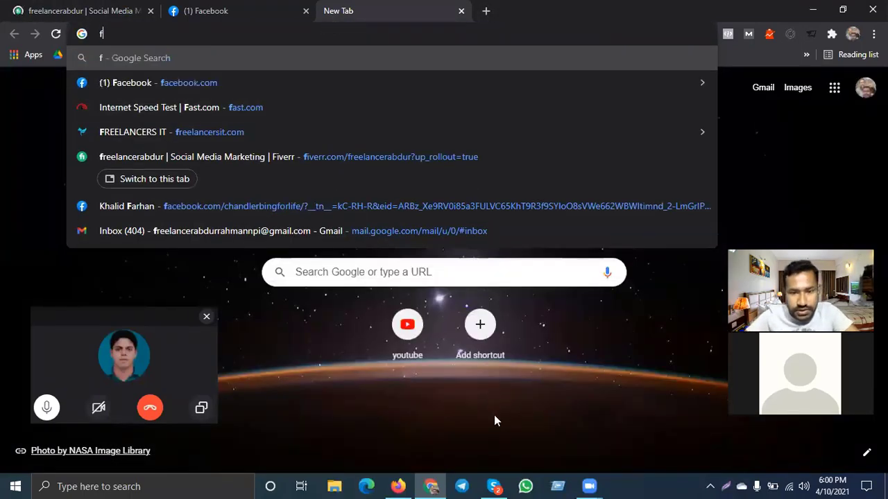
click(505, 484)
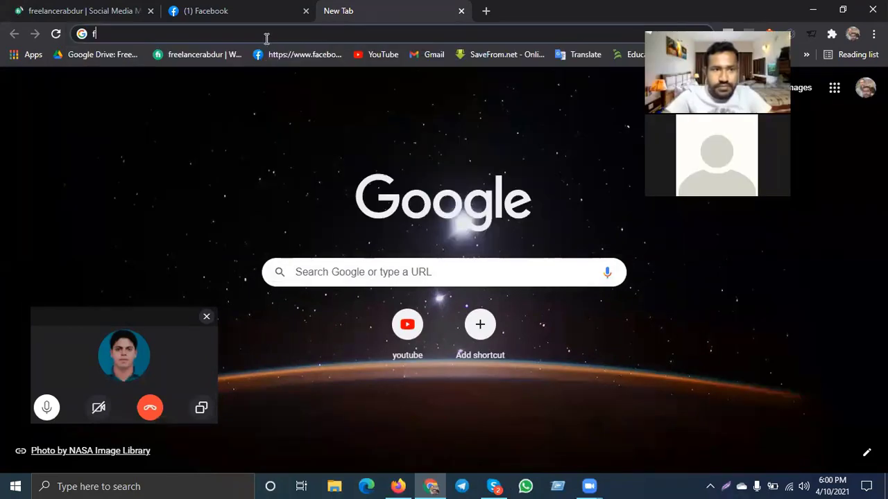
key(BackSpace)
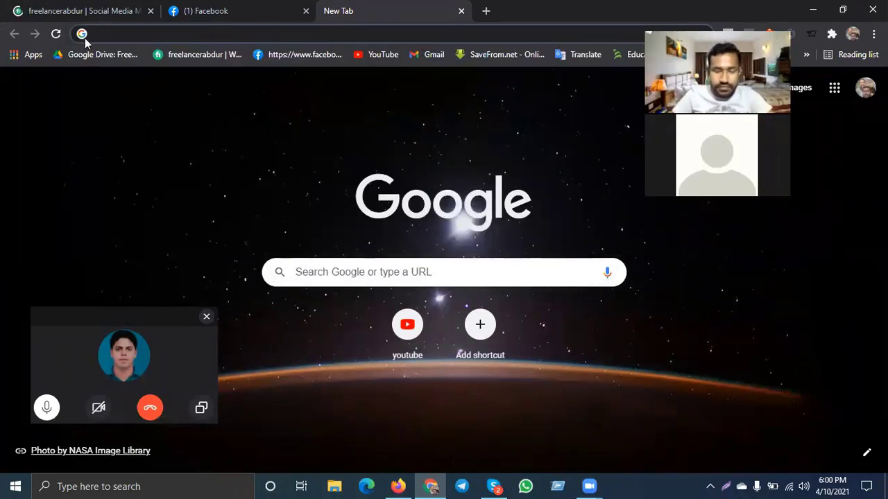
text(fu)
key(Return)
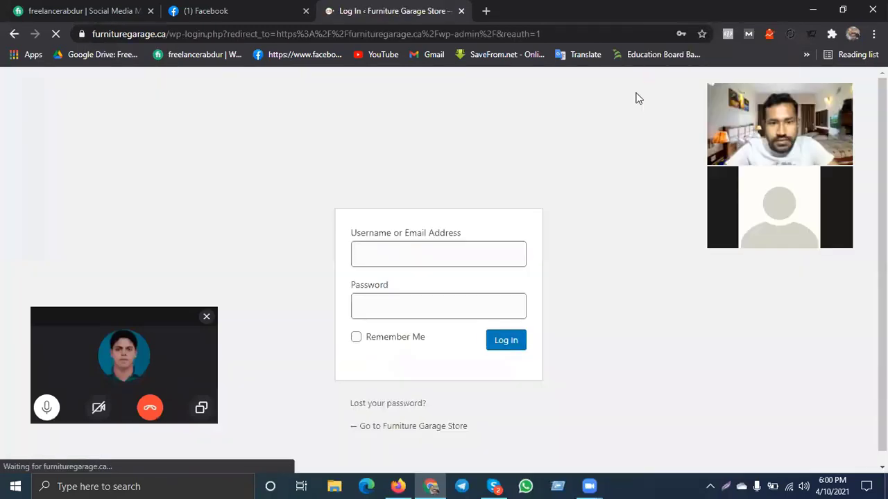
Log in with the saved credentials and start a new product from All Products > Add New
click(499, 346)
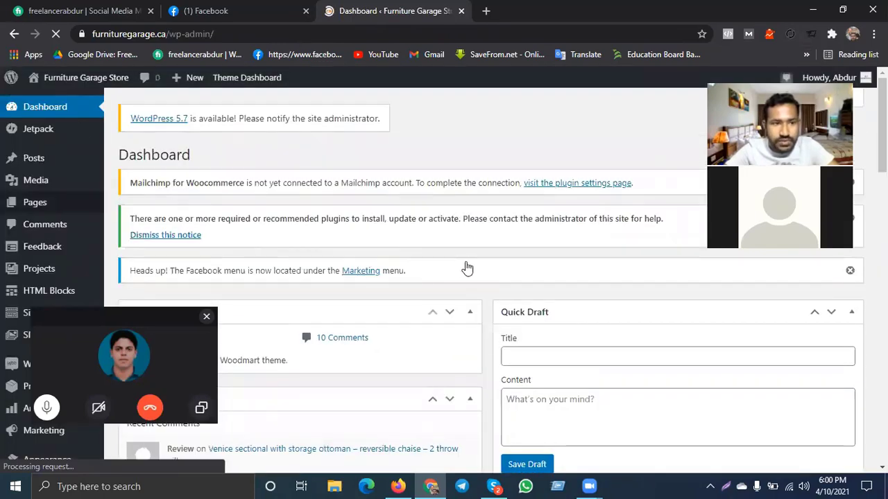
scroll(75, 201, down, 1)
scroll(76, 213, down, 3)
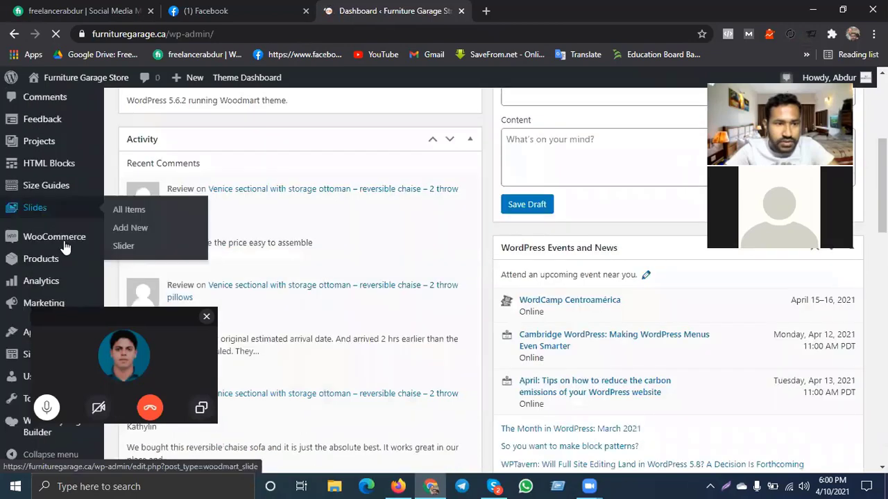
scroll(51, 276, down, 1)
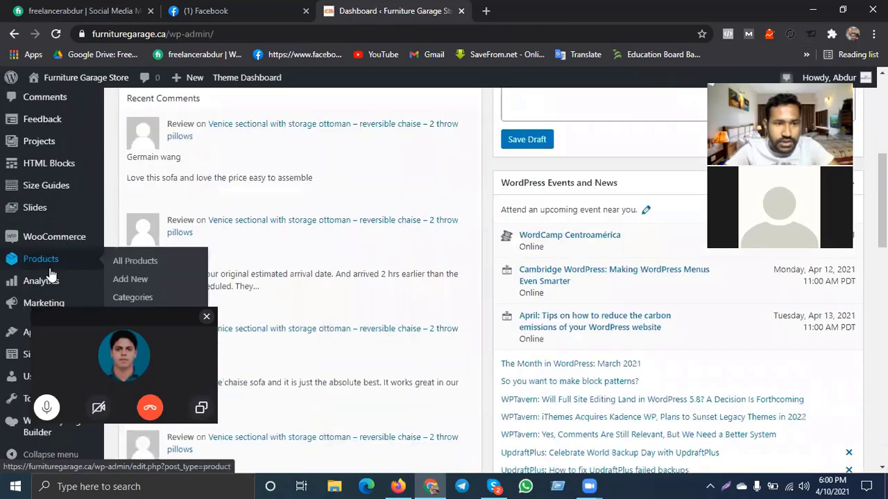
click(135, 268)
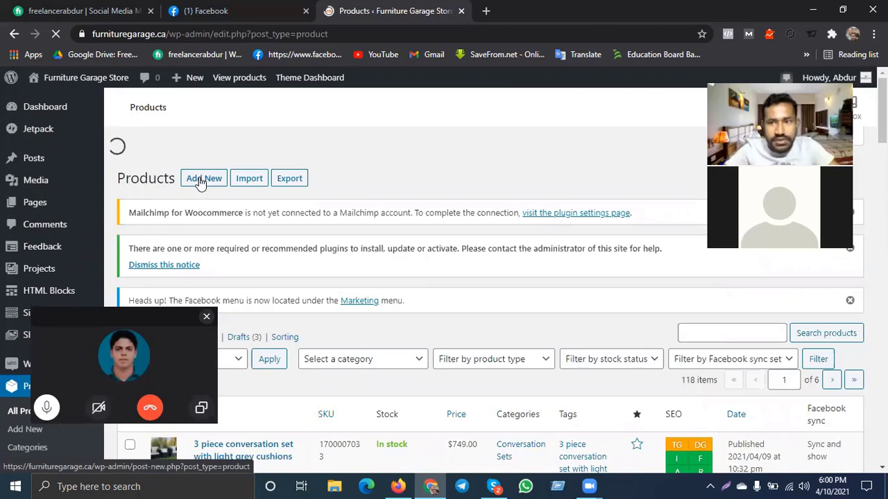
click(200, 180)
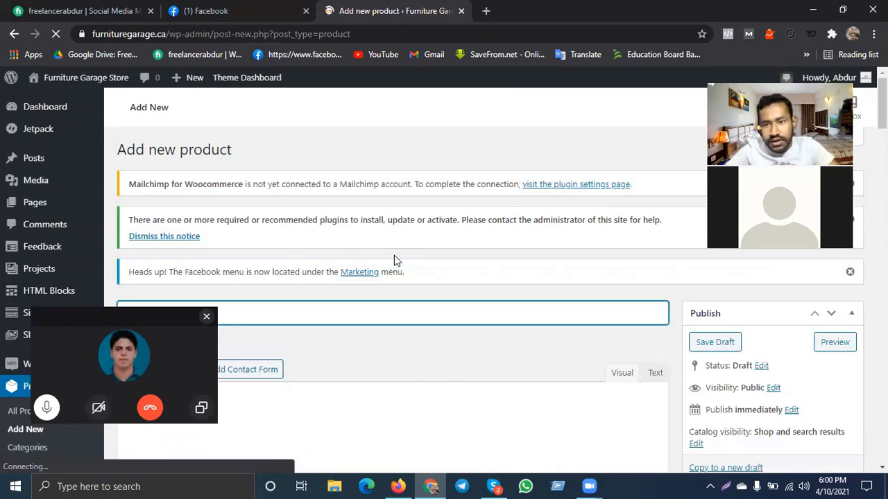
Toggle Conversation Sets in Product categories, leaving it unticked
scroll(759, 390, down, 5)
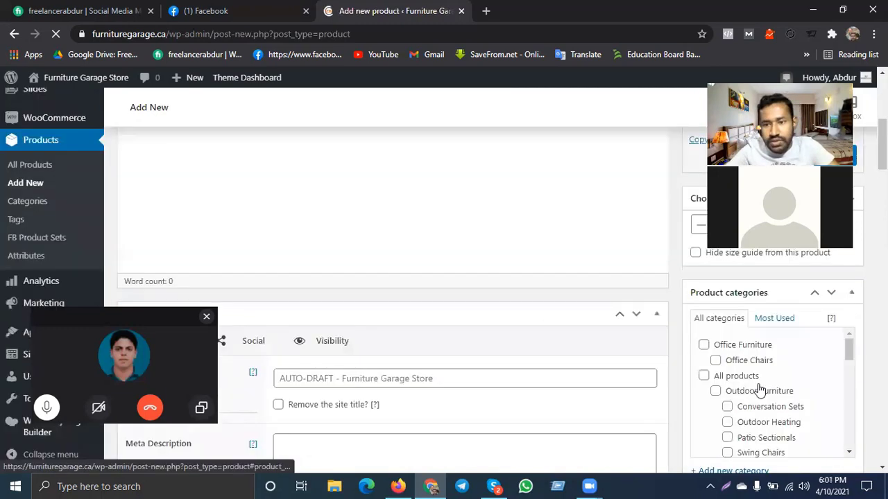
scroll(772, 396, down, 1)
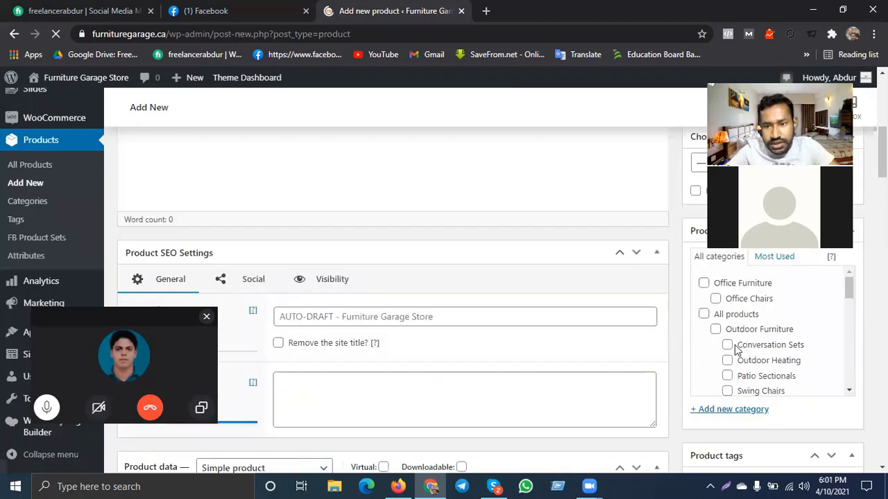
scroll(730, 360, down, 4)
scroll(738, 382, up, 2)
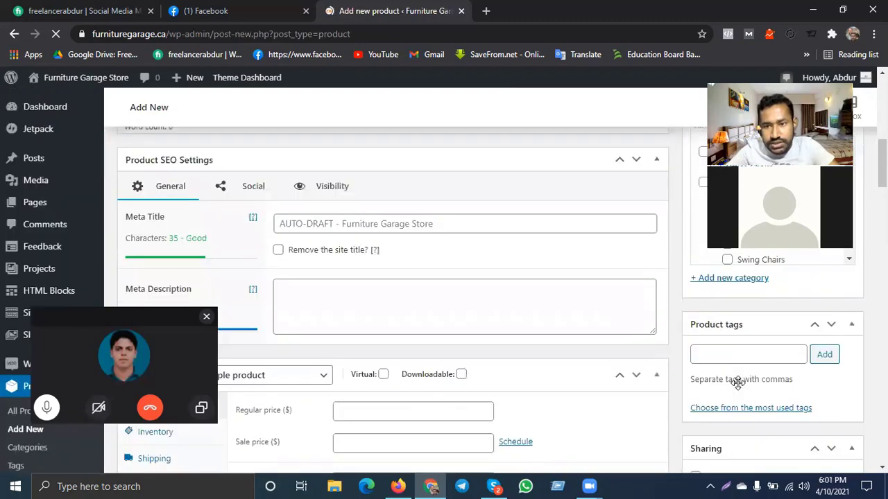
scroll(740, 409, up, 2)
scroll(838, 378, up, 3)
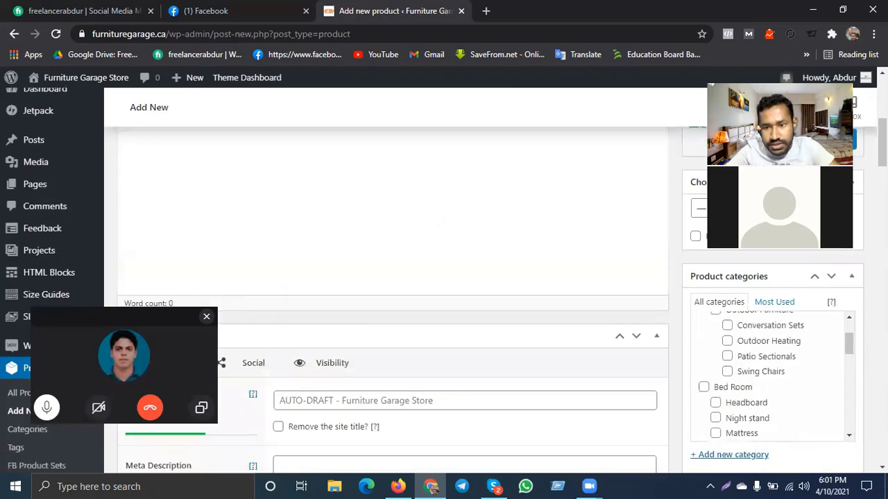
scroll(784, 356, down, 2)
scroll(774, 387, up, 2)
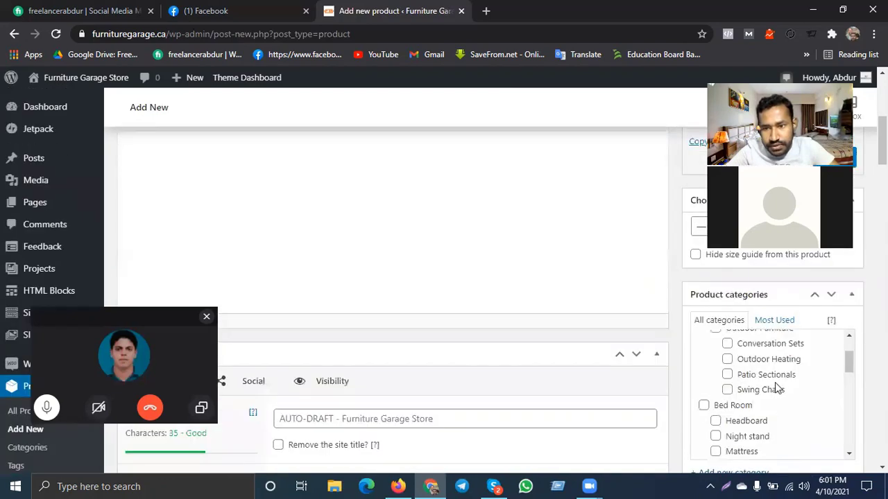
scroll(744, 413, up, 1)
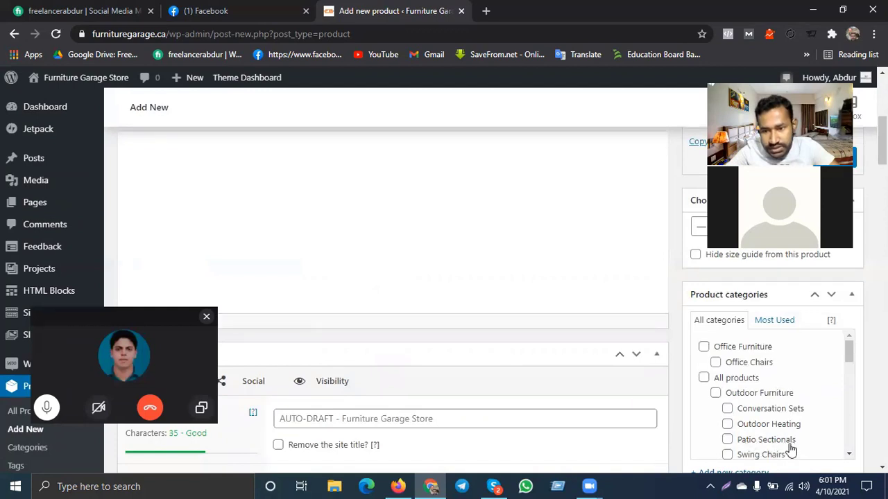
click(726, 409)
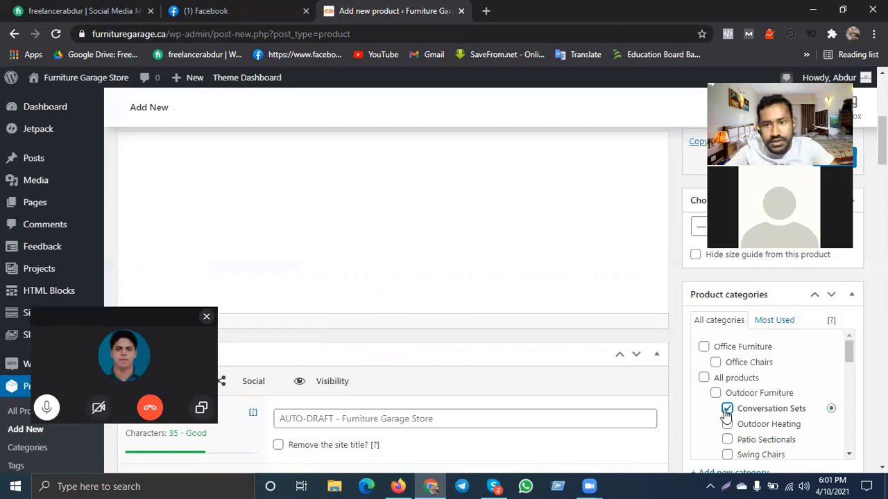
click(726, 409)
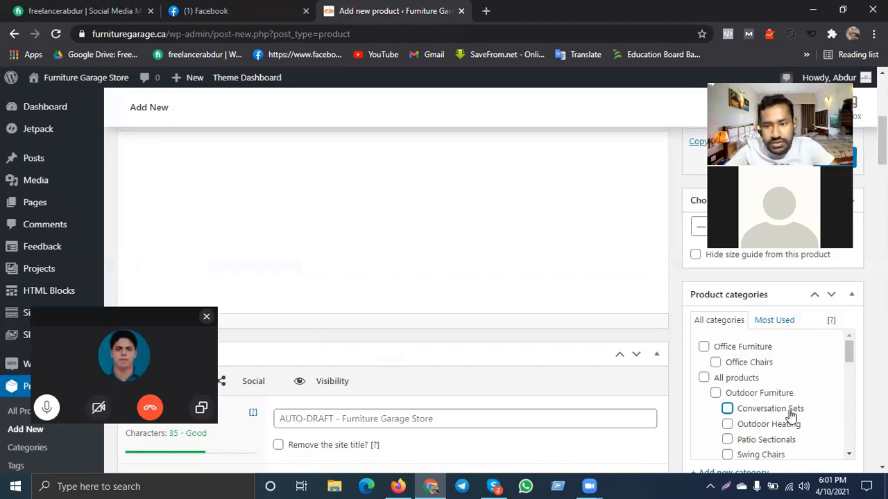
click(726, 410)
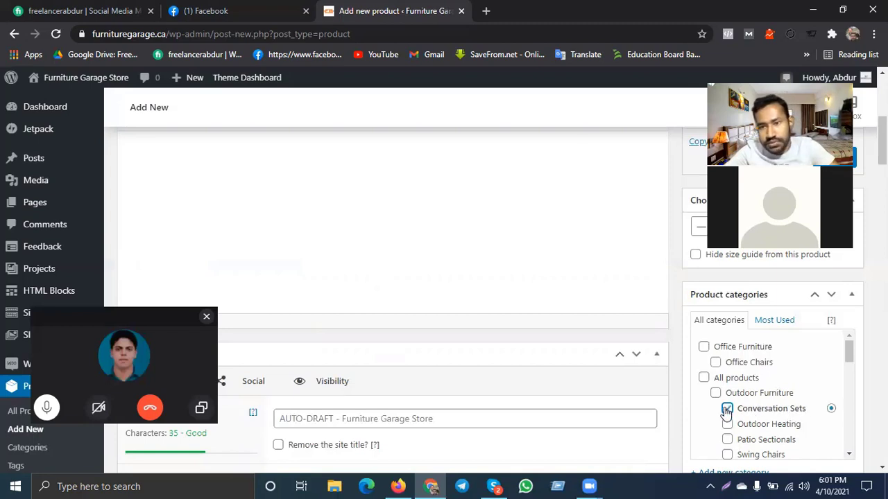
click(727, 410)
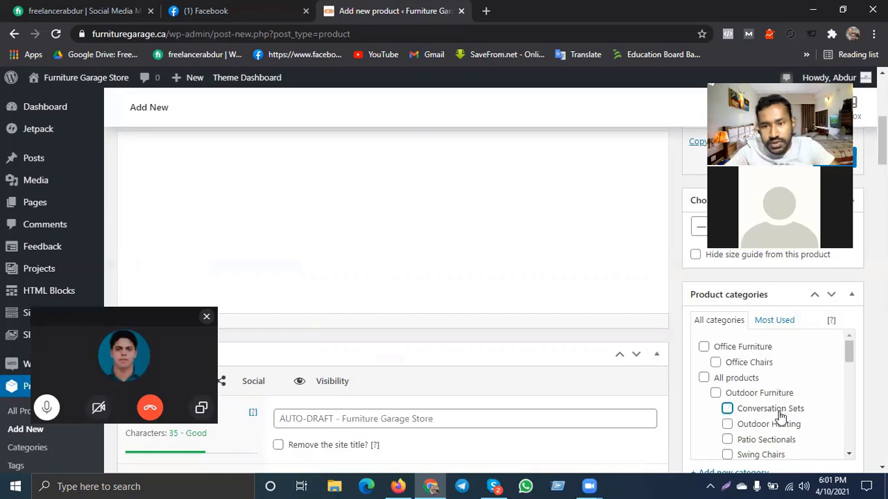
Tick and untick Outdoor Heating, then bring the Skype call to the front
click(728, 426)
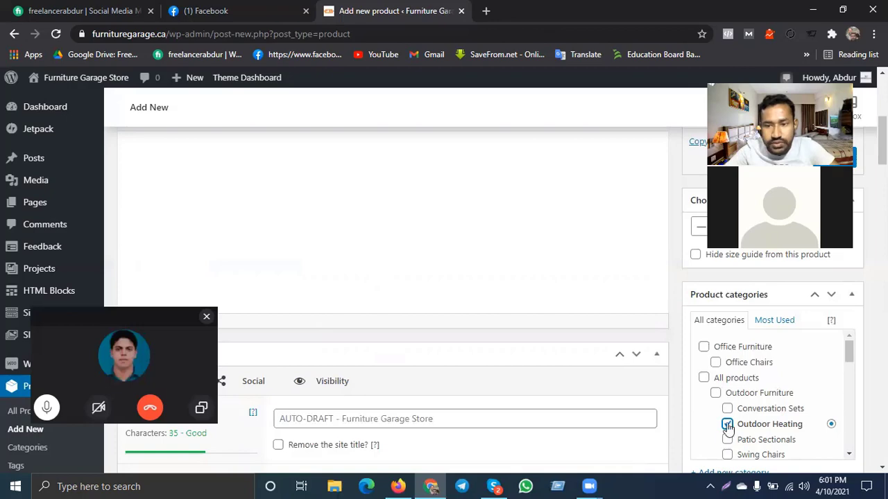
click(728, 426)
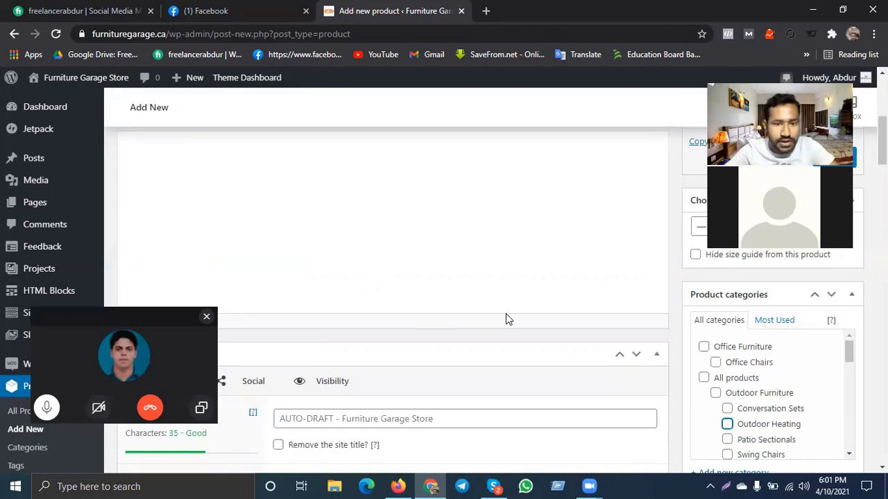
scroll(479, 388, down, 1)
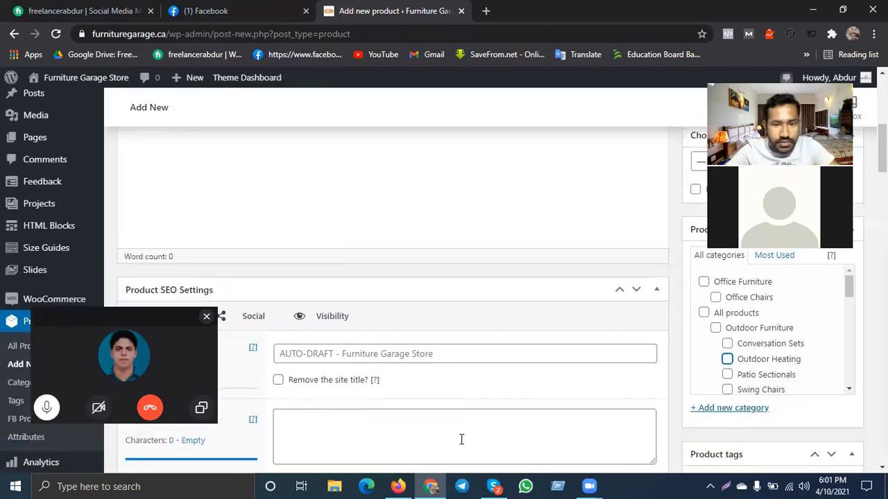
click(493, 486)
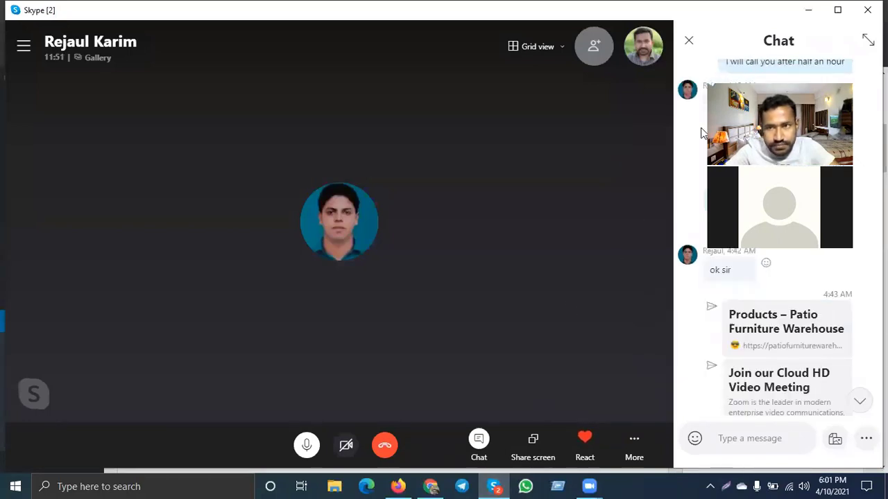
Load the supplier's store page and open Conversation Sets in a new tab
click(802, 11)
click(487, 11)
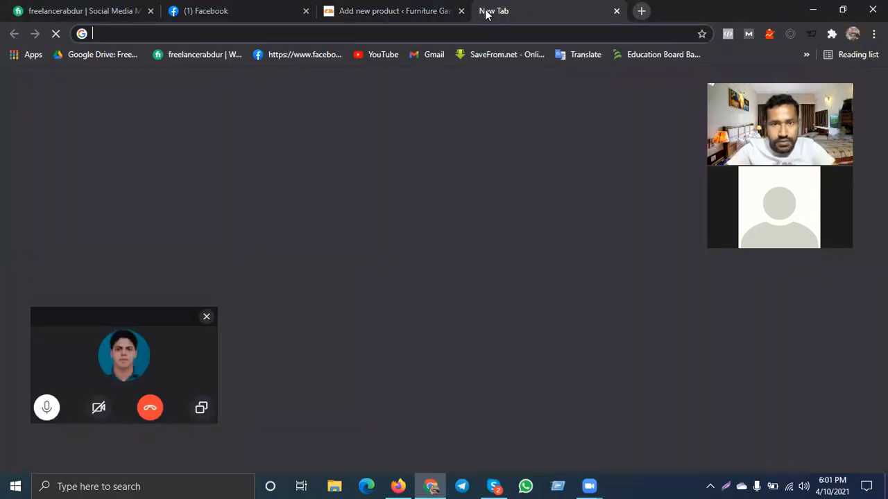
text(https://patiofurniturewarehouse.ca/store/)
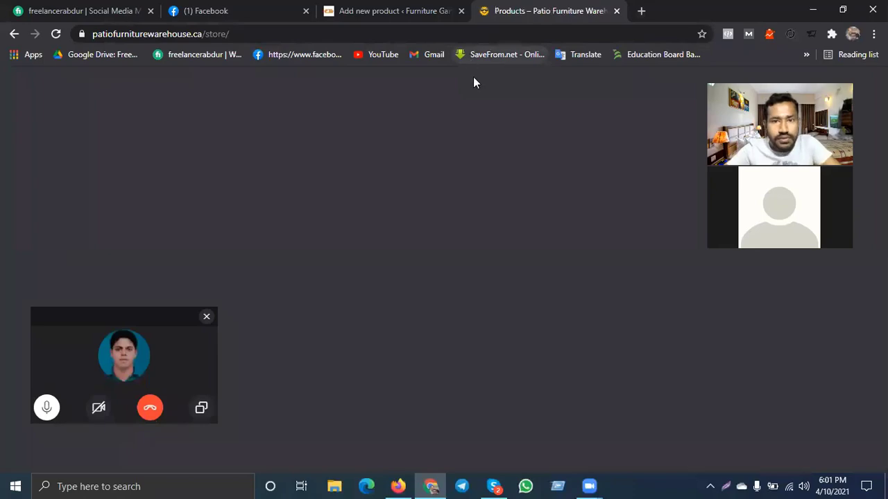
scroll(493, 208, down, 2)
scroll(625, 298, up, 2)
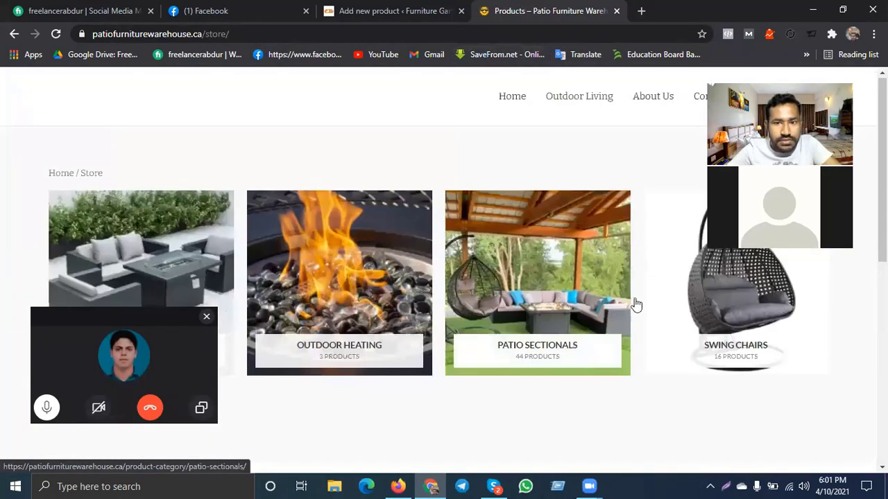
scroll(138, 236, down, 1)
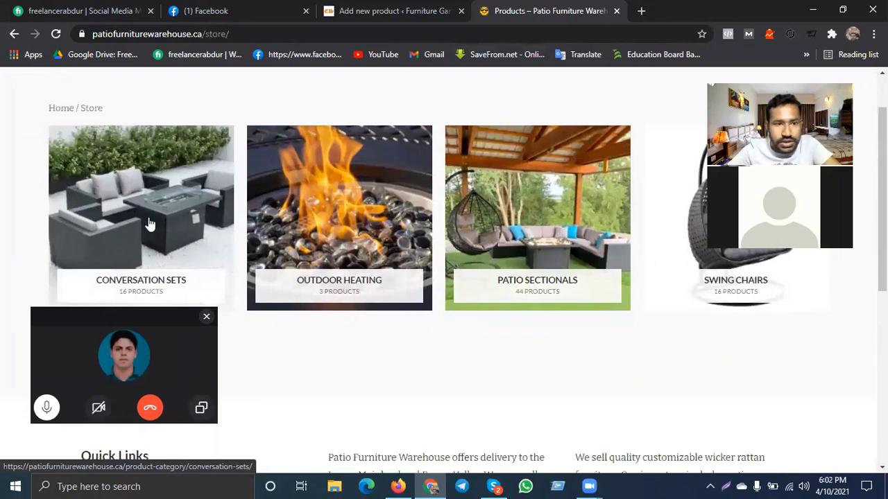
right_click(148, 219)
click(186, 229)
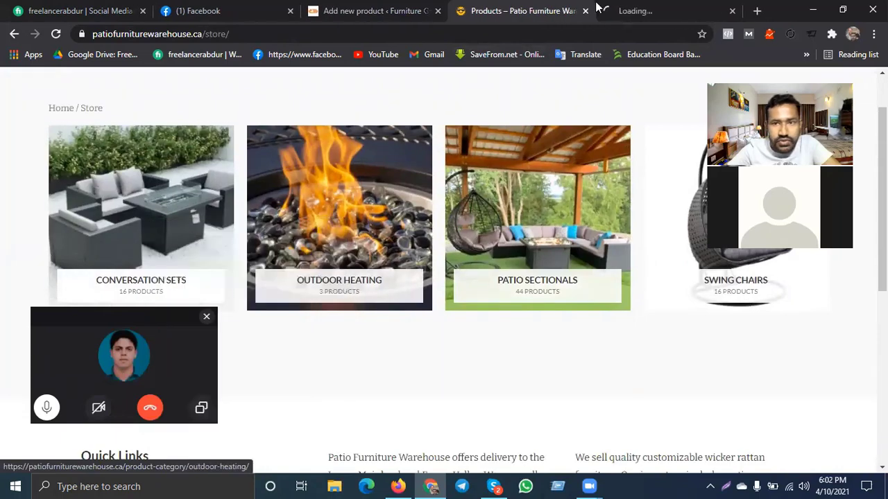
click(659, 10)
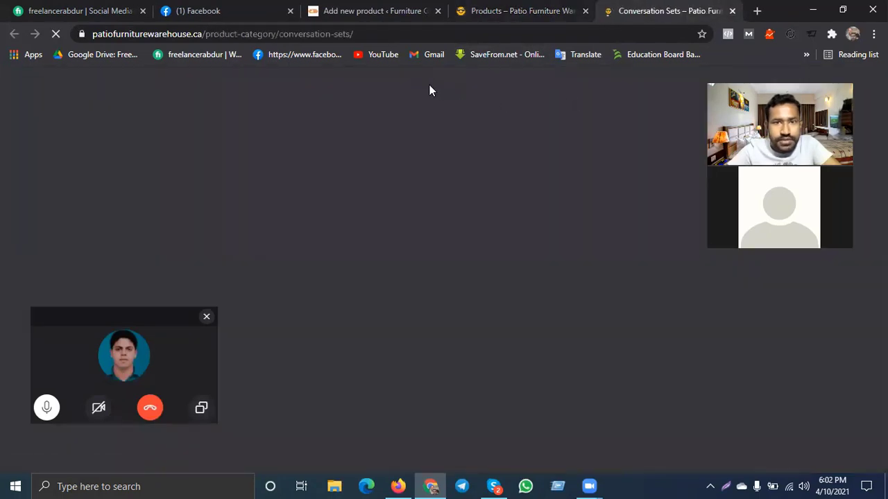
click(504, 8)
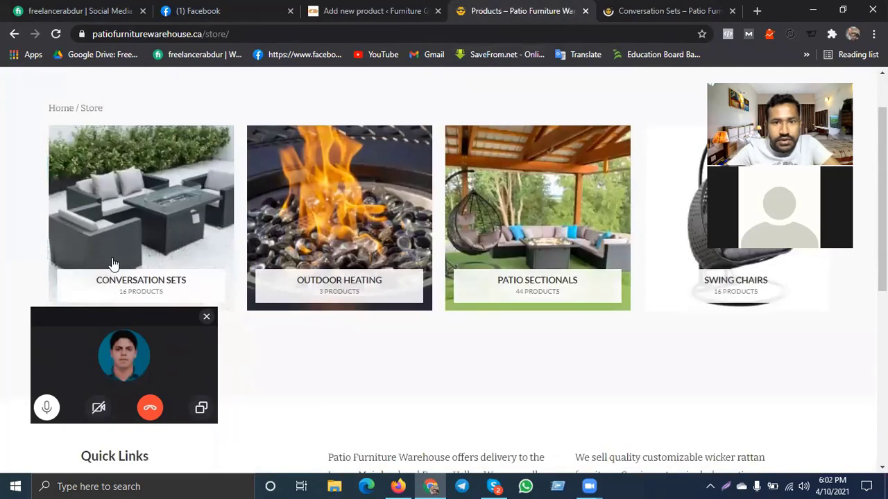
click(141, 299)
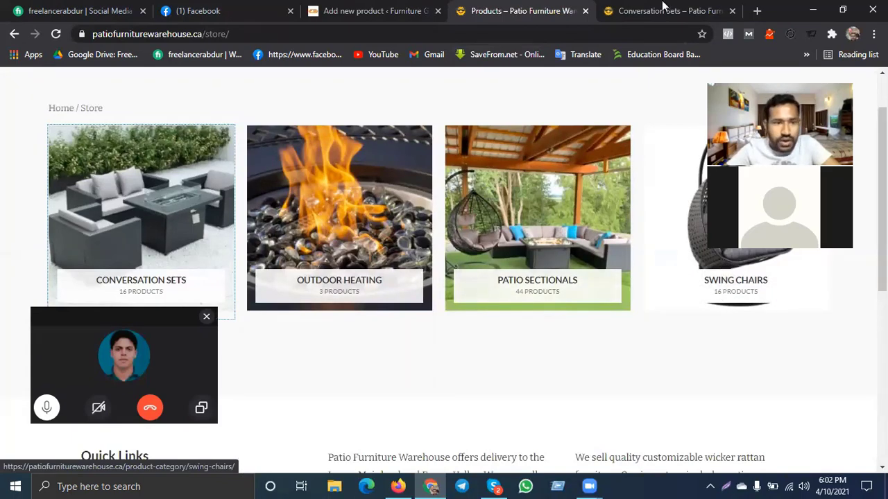
Open the 4 piece conversation set with dark grey cushions in a new tab
click(645, 14)
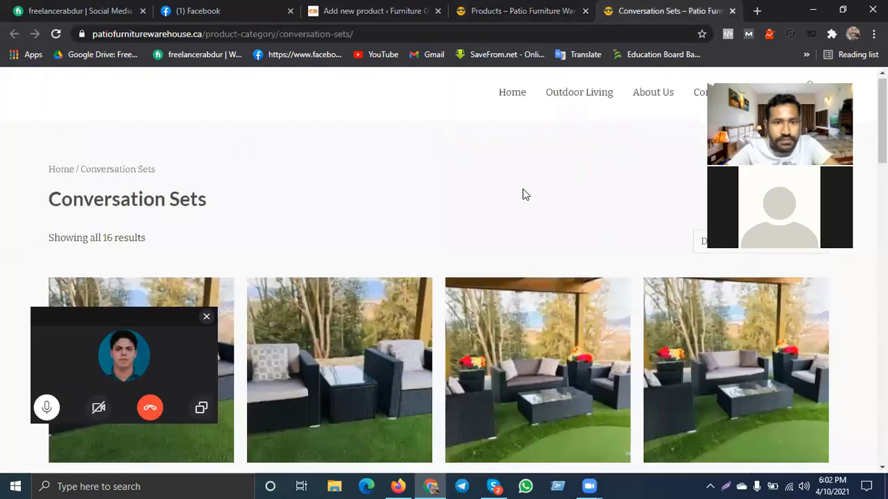
scroll(245, 257, down, 3)
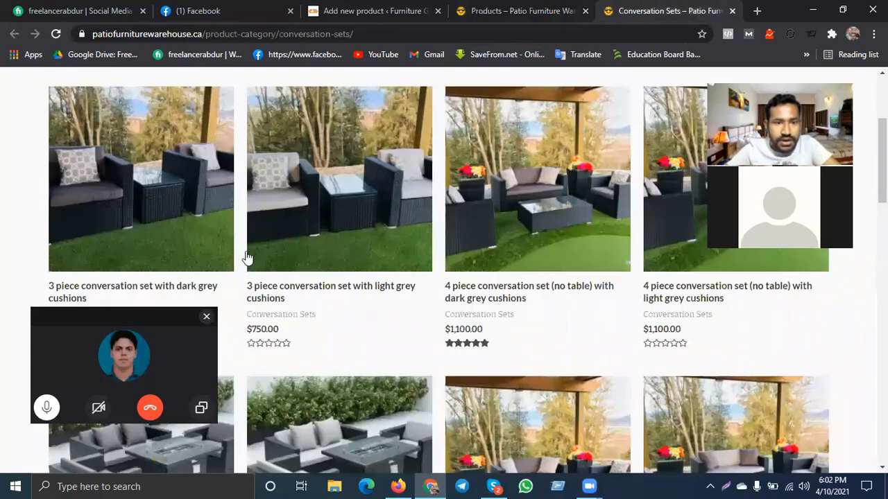
right_click(556, 179)
click(602, 187)
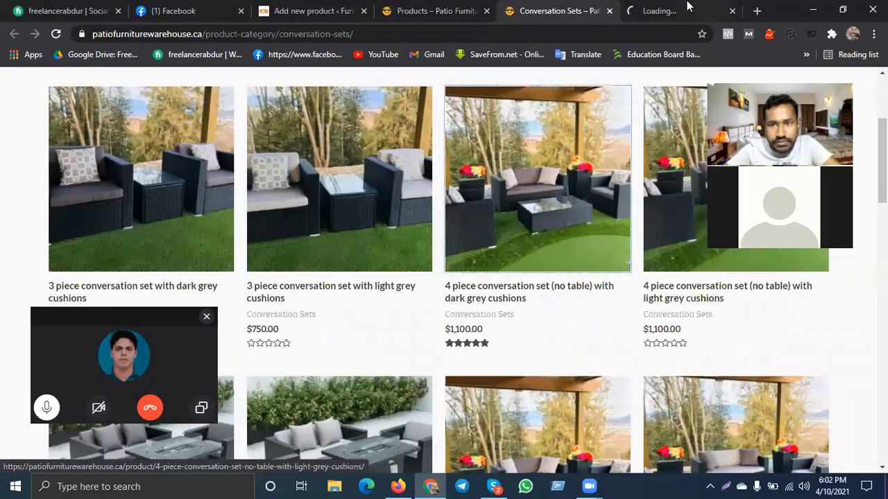
key(ctrl+Tab)
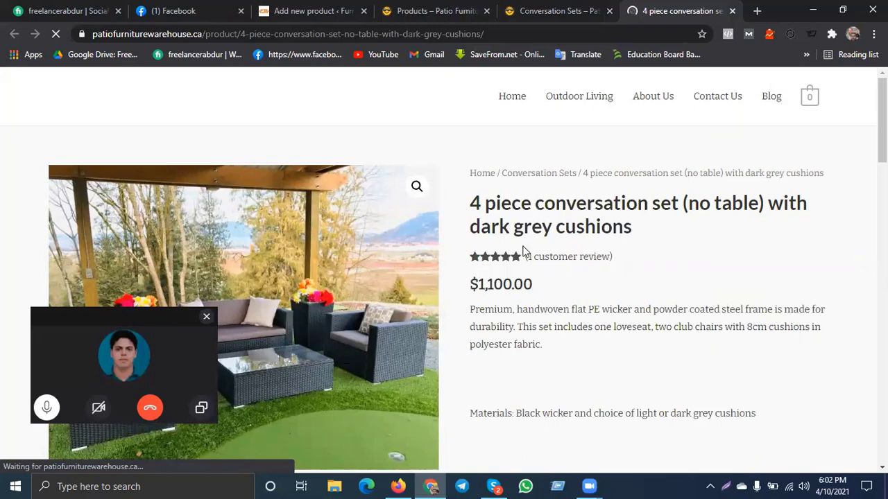
Copy the supplier's product title into the Product name field
drag(644, 237, 474, 211)
key(ctrl+c)
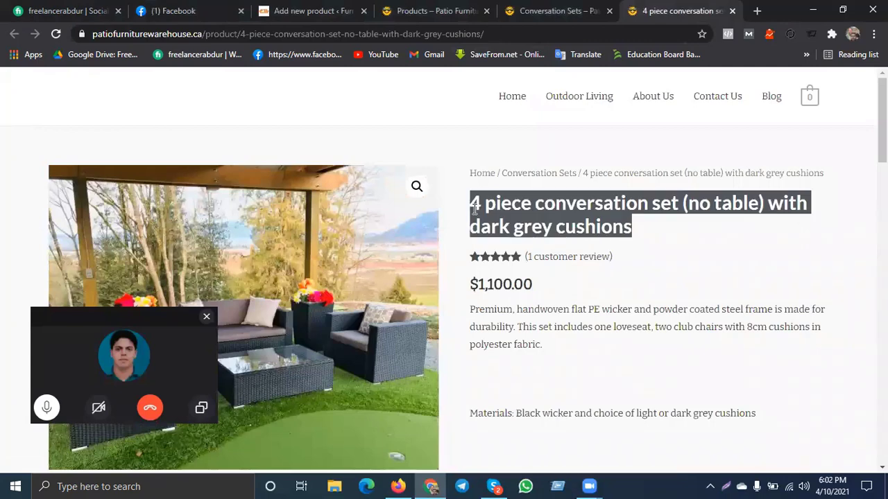
key(ctrl+3)
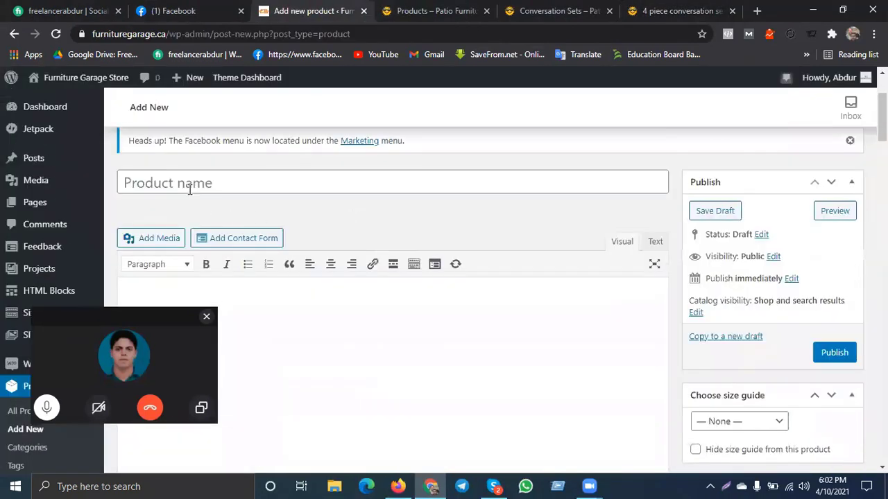
click(188, 186)
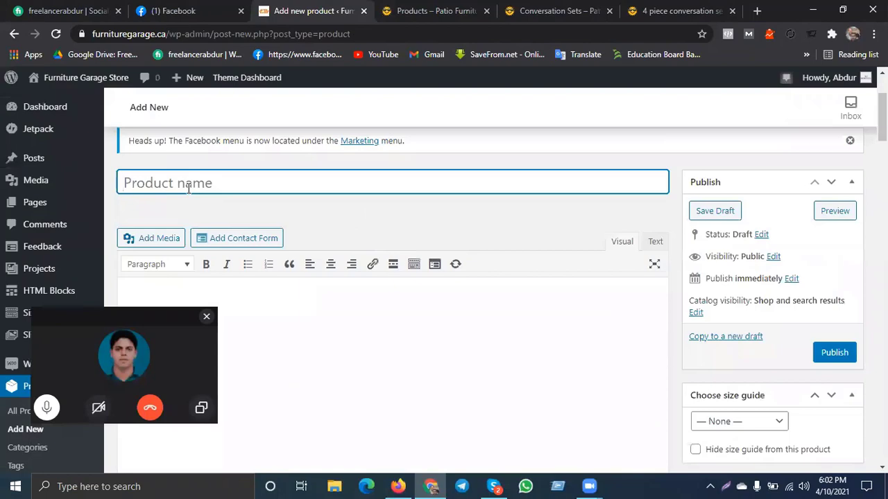
key(ctrl+v)
Copy the supplier's 49-word description into the product content editor
key(ctrl+6)
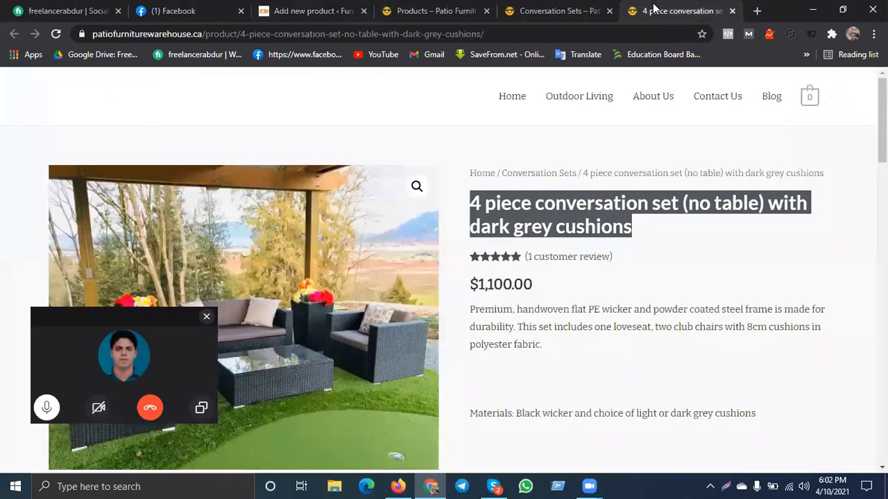
scroll(602, 300, down, 1)
click(502, 276)
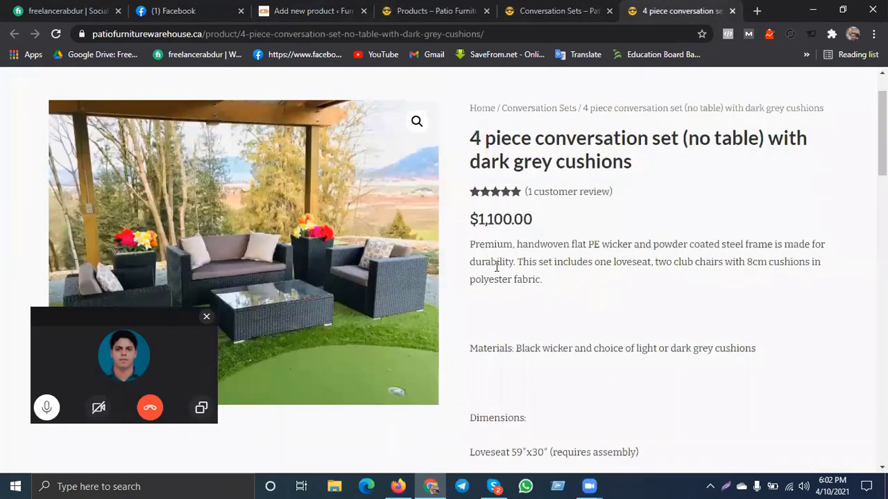
scroll(499, 267, down, 1)
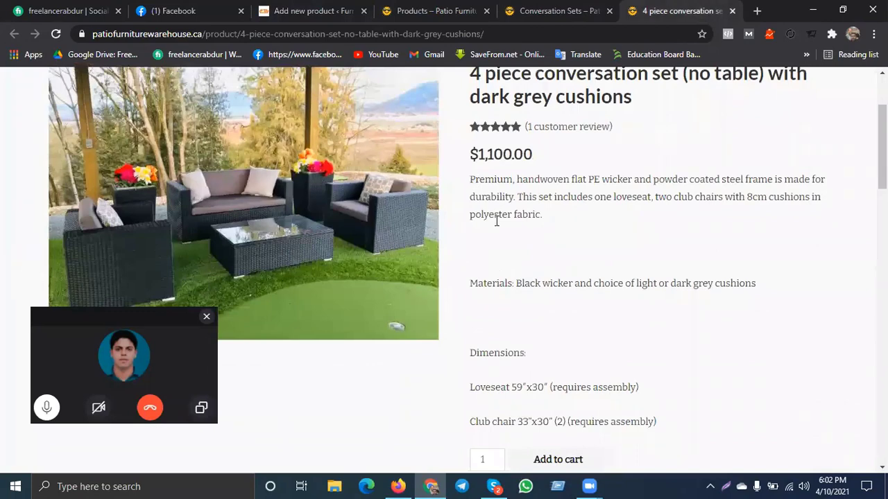
drag(469, 178, 693, 424)
key(ctrl+c)
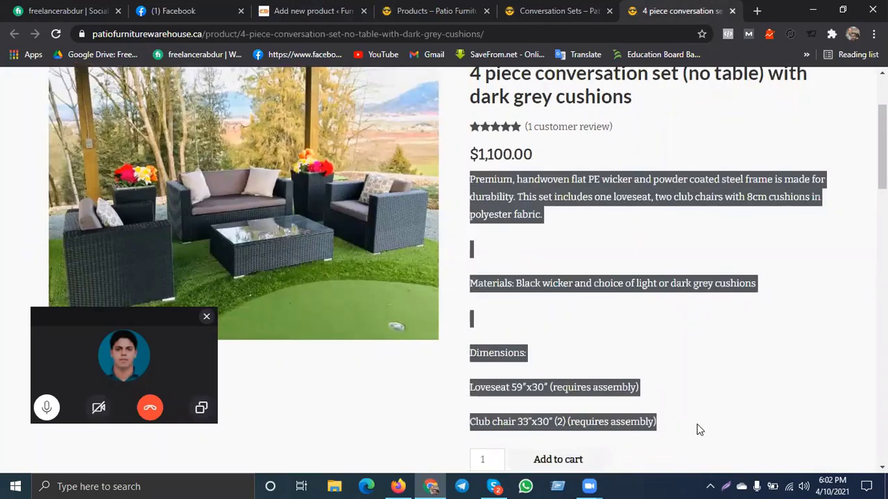
scroll(699, 430, down, 1)
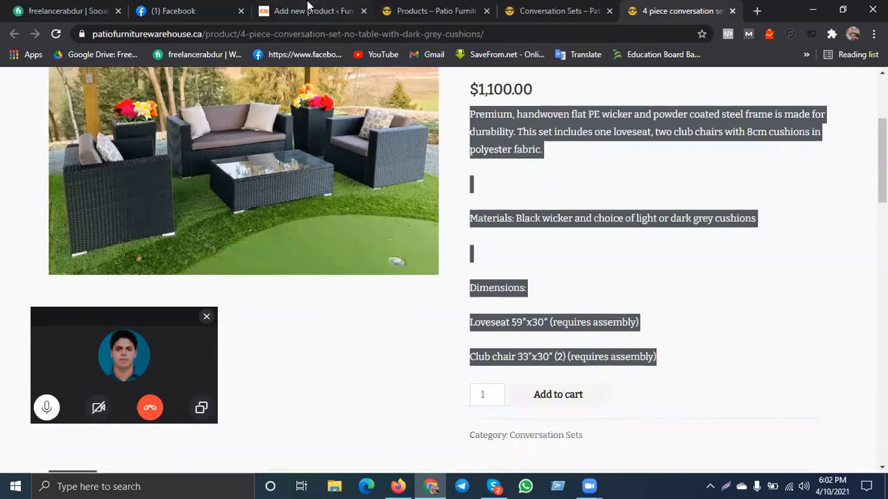
click(310, 10)
scroll(220, 249, down, 2)
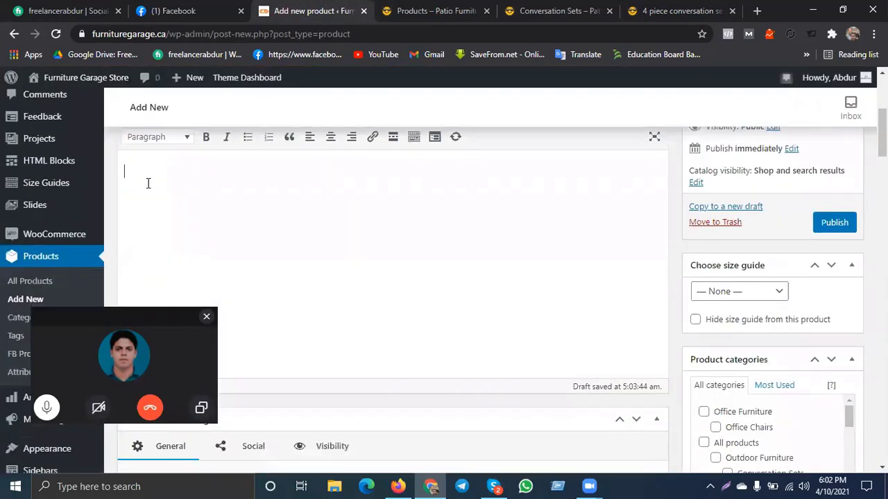
key(ctrl+v)
scroll(392, 239, down, 3)
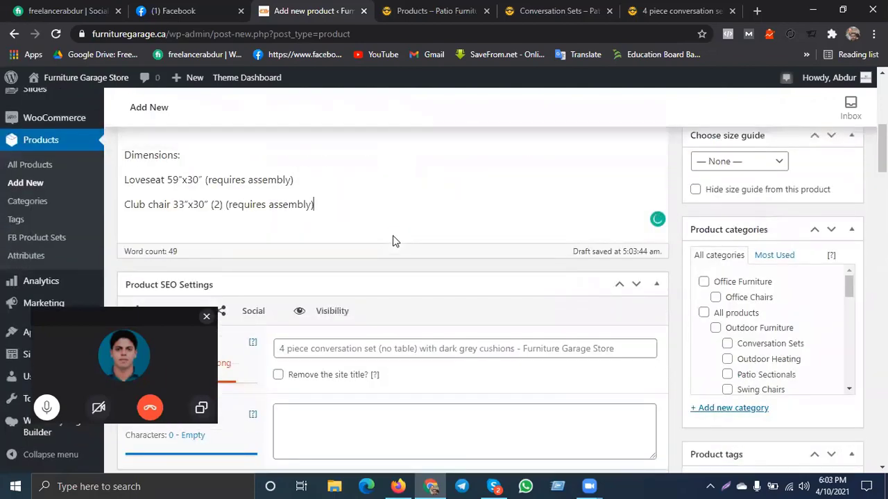
scroll(392, 236, down, 3)
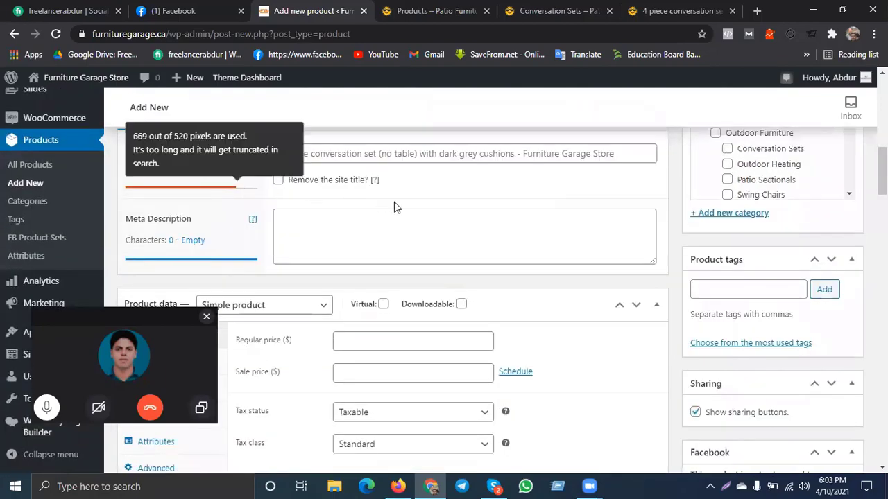
scroll(416, 208, down, 1)
click(677, 10)
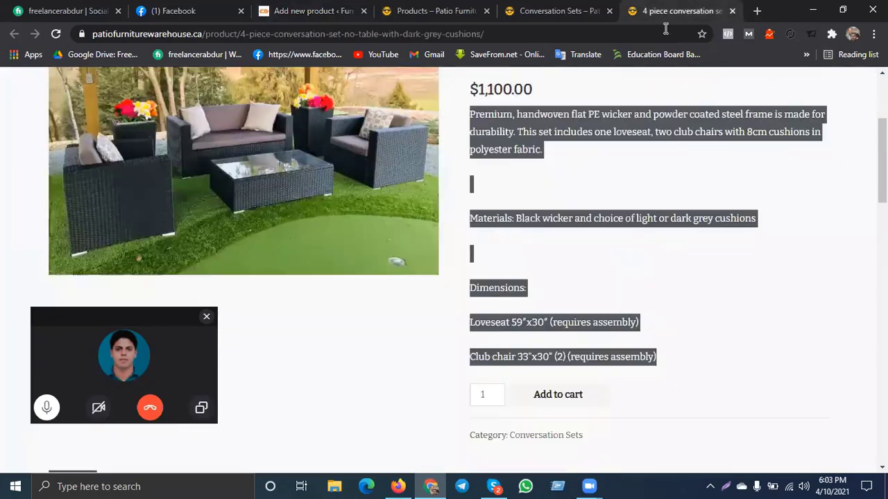
scroll(647, 213, up, 1)
click(508, 156)
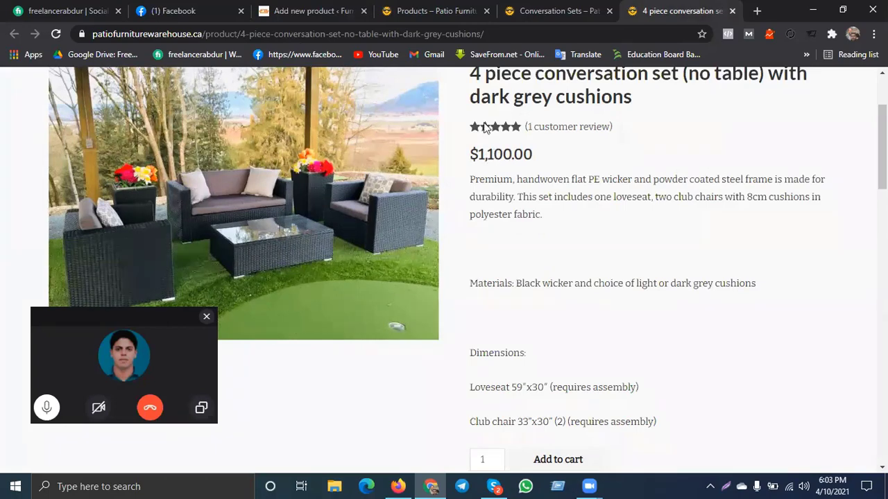
Enter 1099 as the product's regular price
click(323, 5)
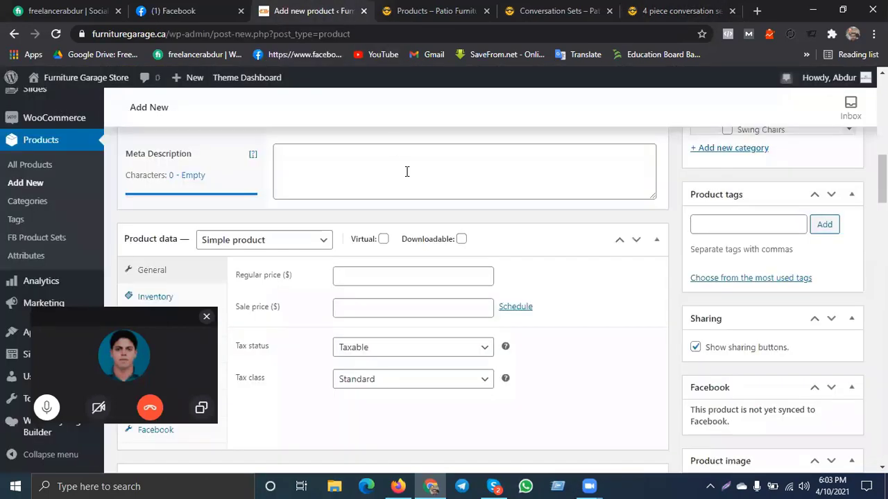
click(358, 277)
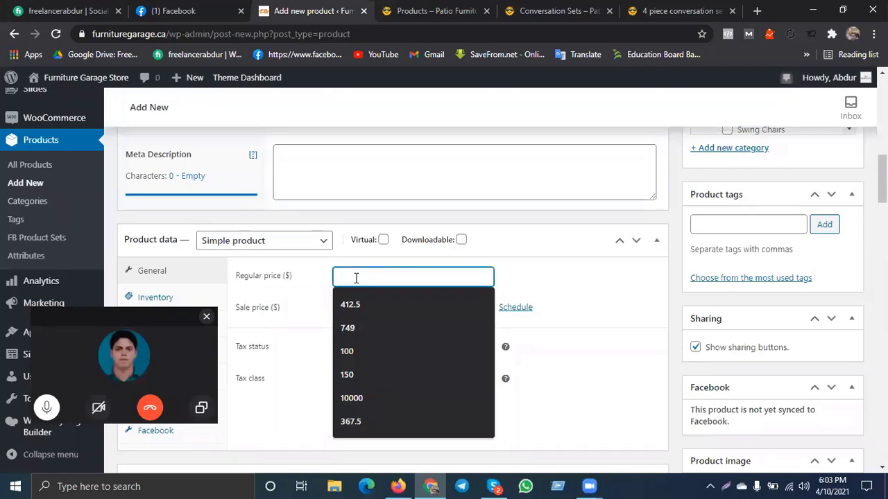
text(10)
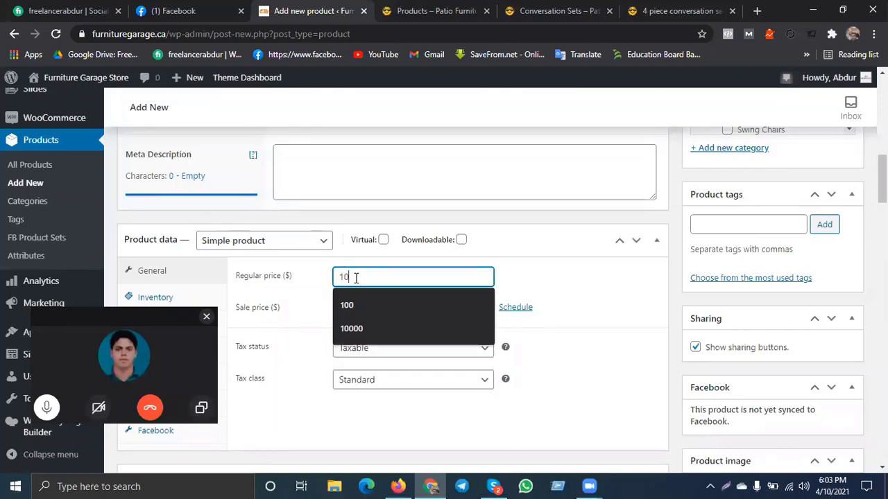
text(99)
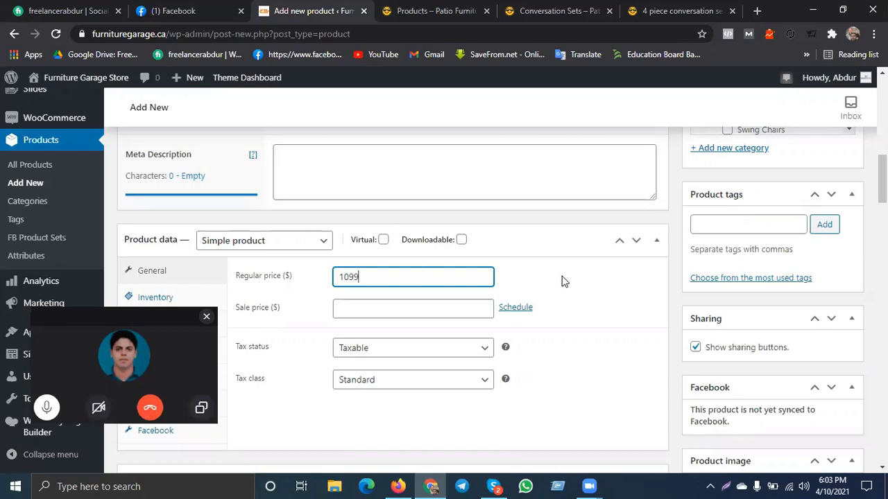
Tick Conversation Sets under Product categories and return to the supplier's product page
scroll(560, 280, down, 2)
scroll(562, 281, down, 5)
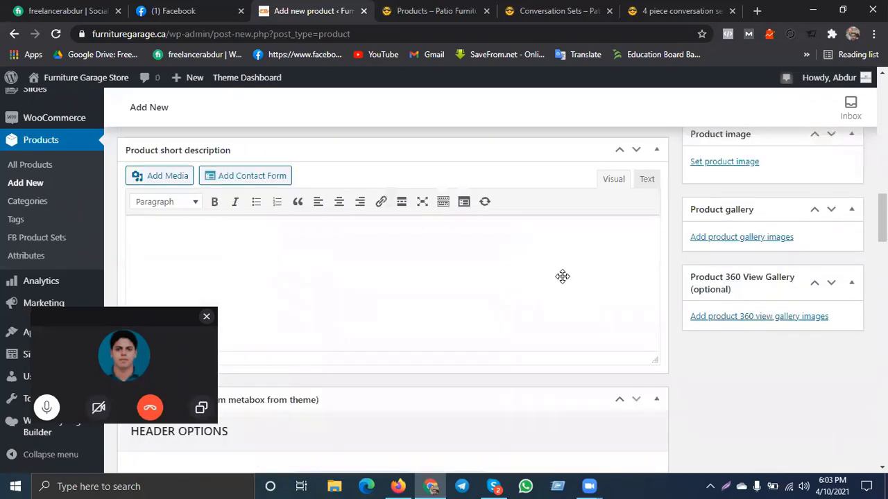
scroll(562, 281, up, 2)
scroll(562, 281, up, 12)
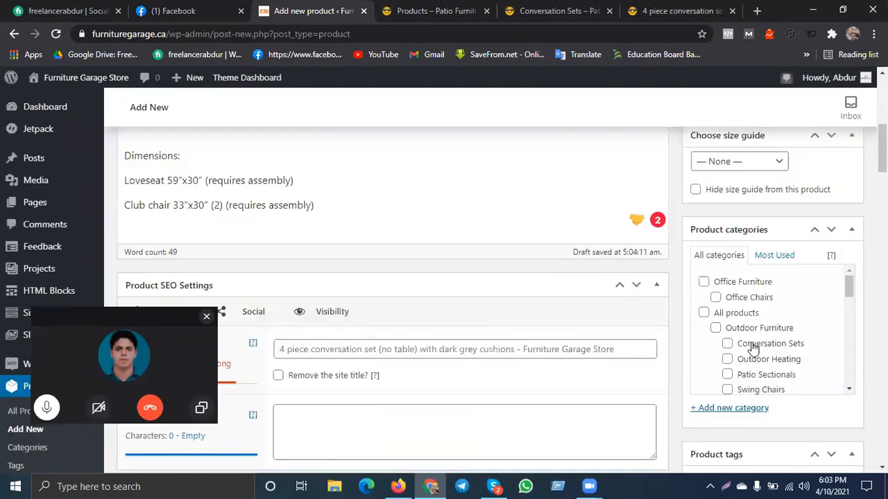
click(727, 344)
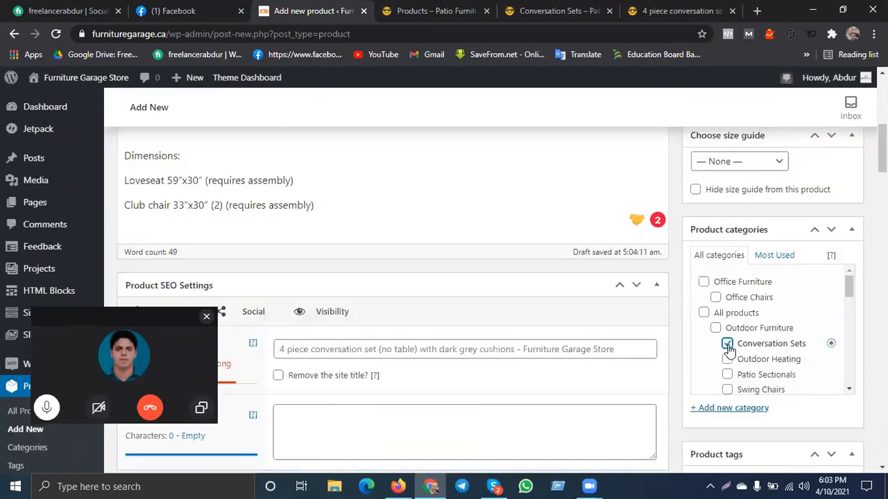
scroll(585, 317, down, 3)
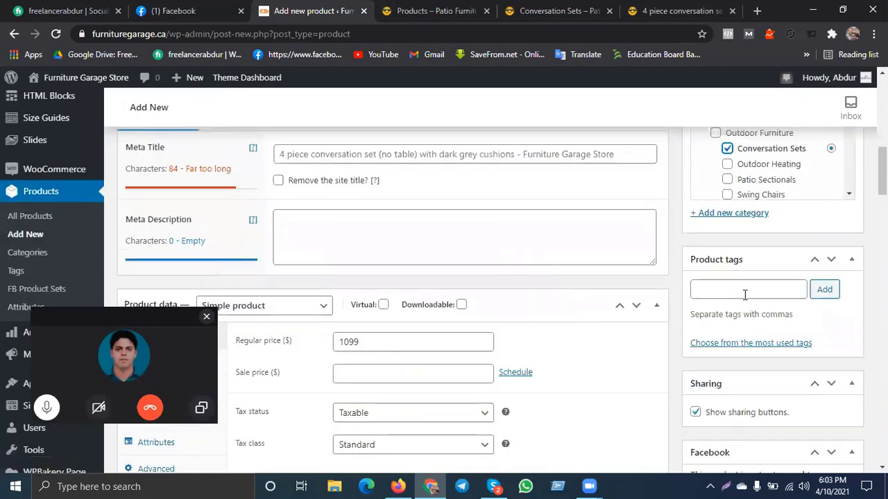
scroll(743, 292, down, 1)
scroll(769, 363, down, 2)
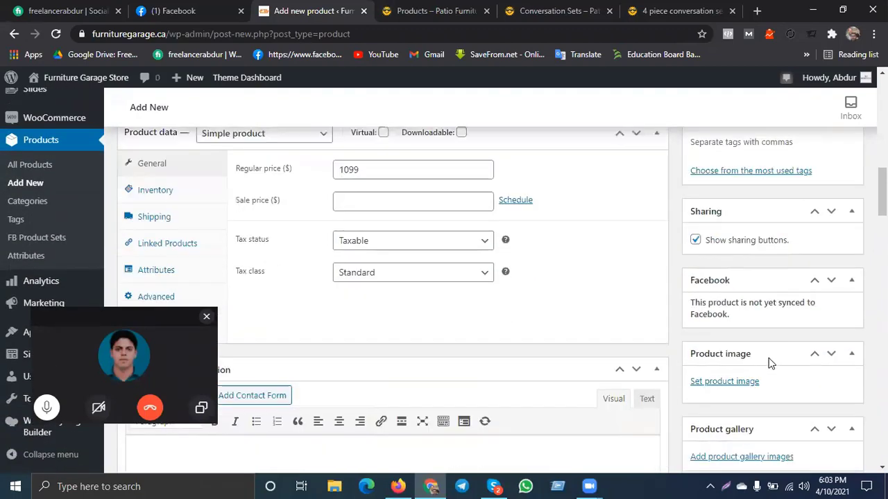
scroll(769, 363, up, 2)
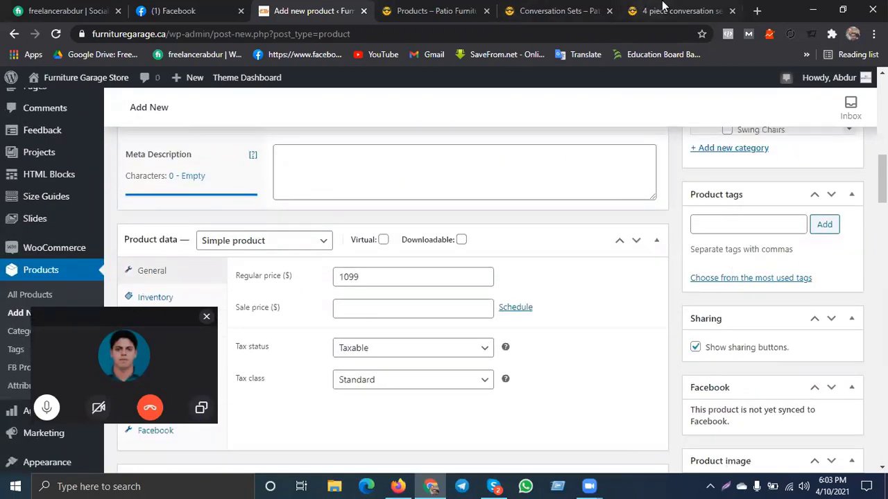
click(628, 7)
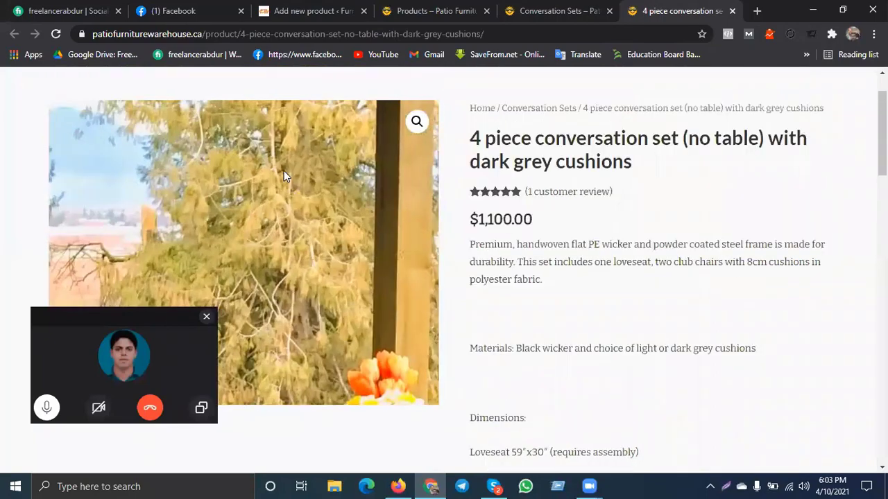
Save the supplier's product photo to Downloads as IMG_7559-scaled.jpg
right_click(284, 172)
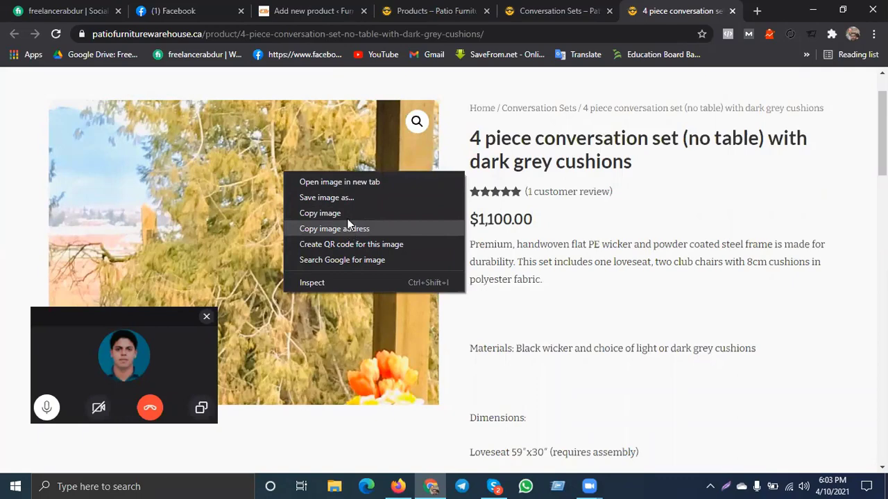
click(342, 198)
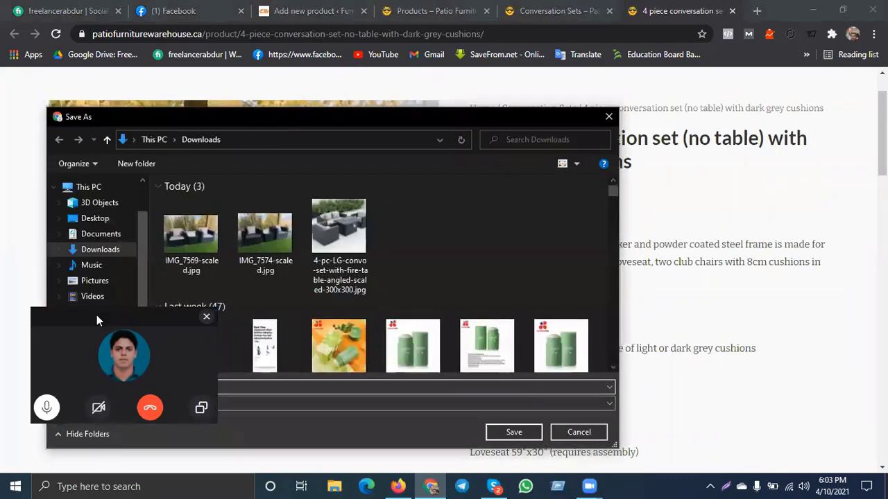
drag(96, 315, 333, 194)
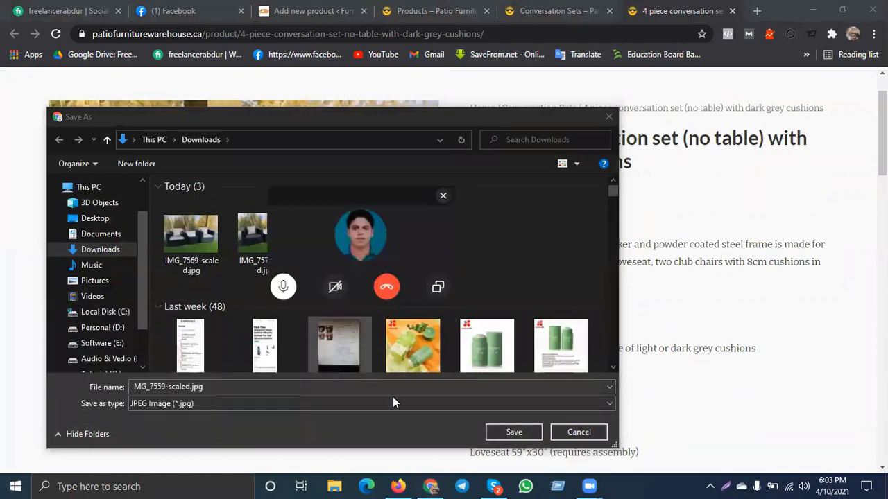
click(514, 432)
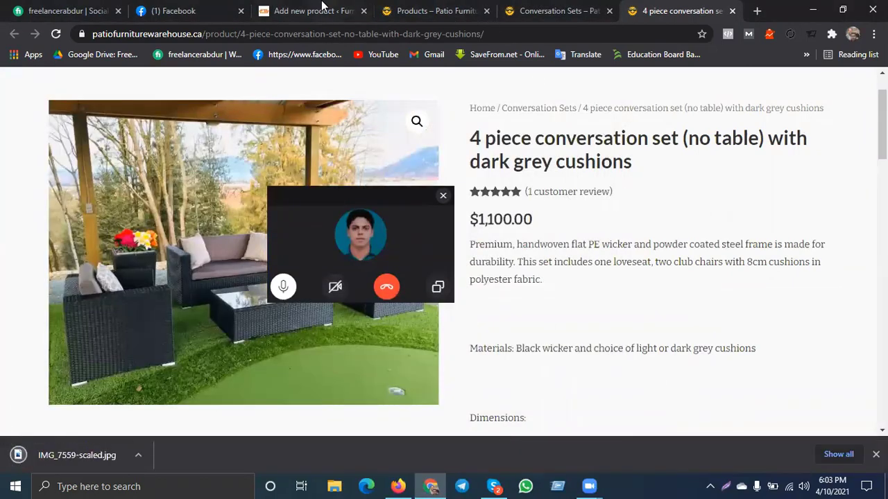
Open the Set product image chooser on the new product
click(323, 11)
scroll(766, 303, down, 2)
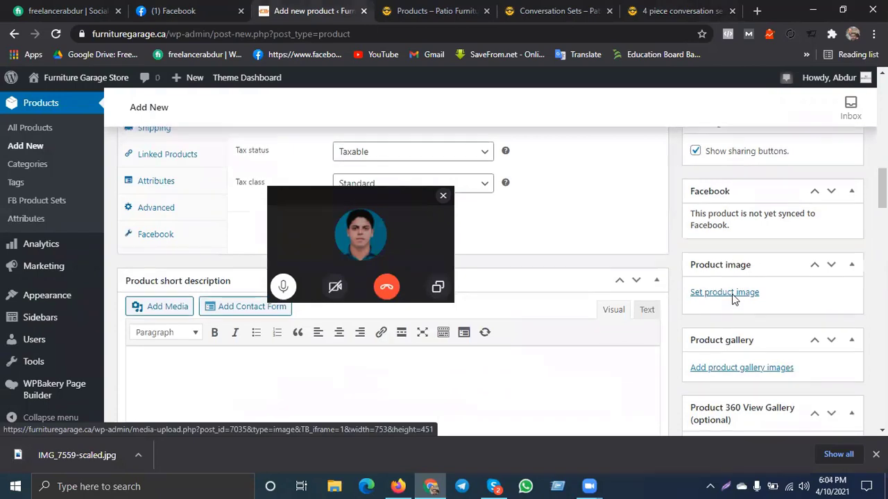
scroll(728, 297, down, 1)
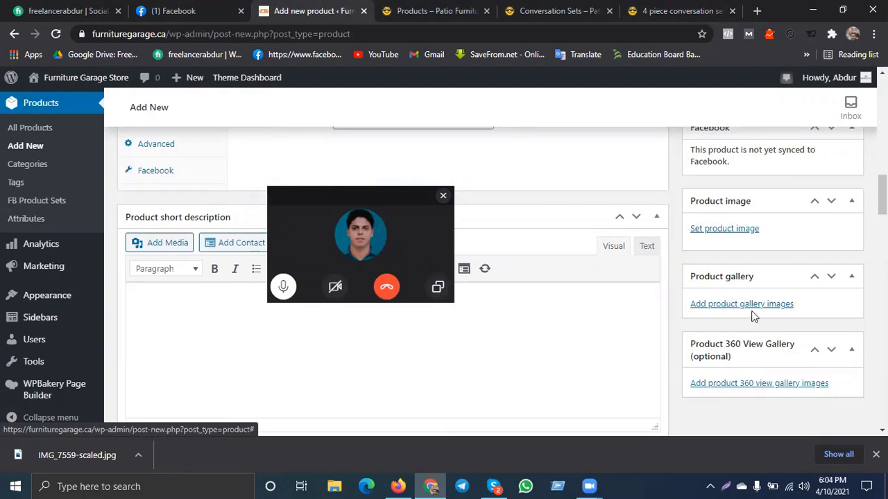
click(724, 229)
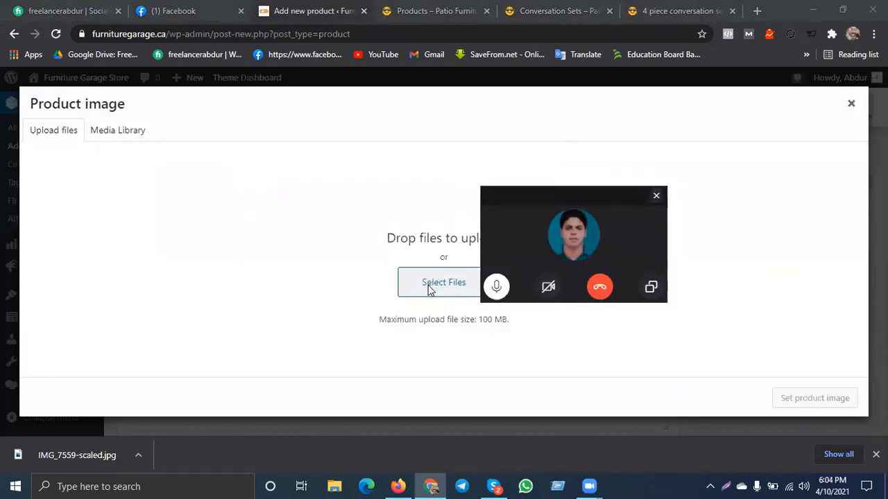
Upload IMG_7559-scaled.jpg from the computer to the media library
click(429, 289)
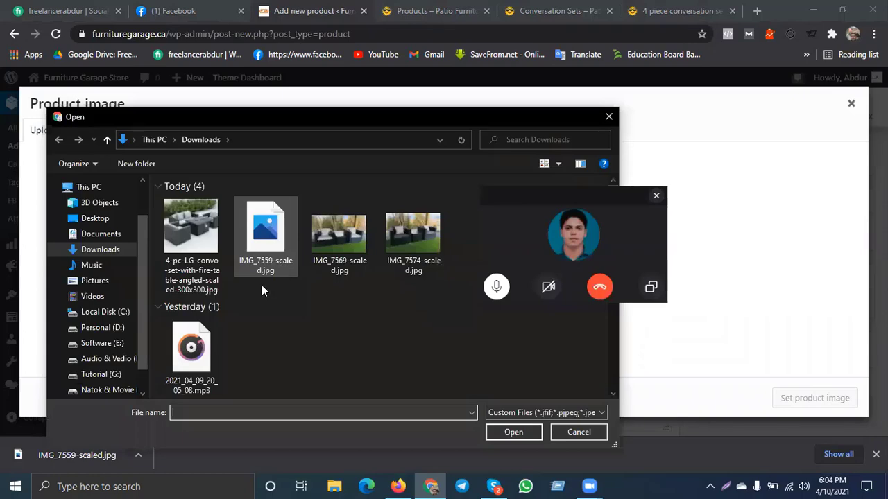
click(176, 240)
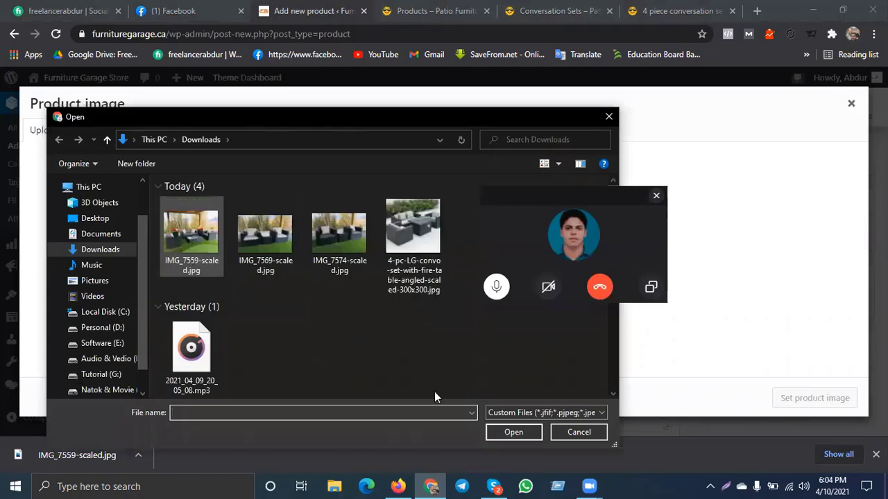
click(512, 432)
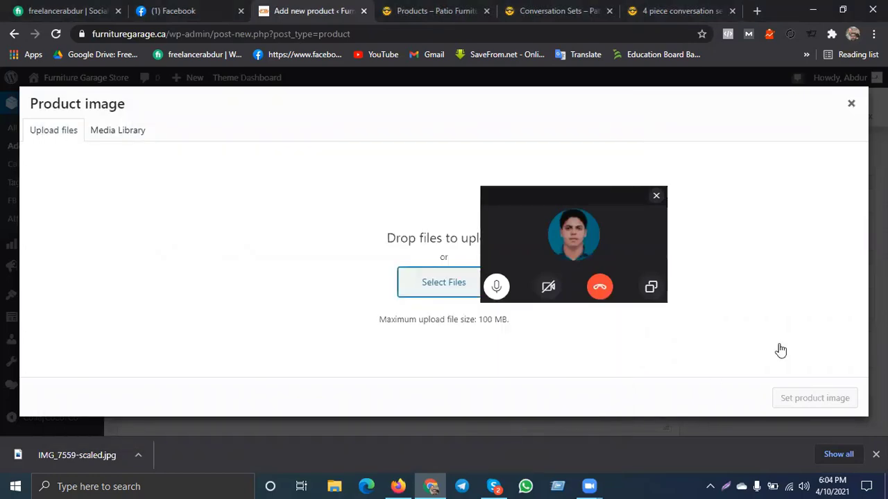
Paste the supplier's product title as alt text and set the photo as product image
click(676, 11)
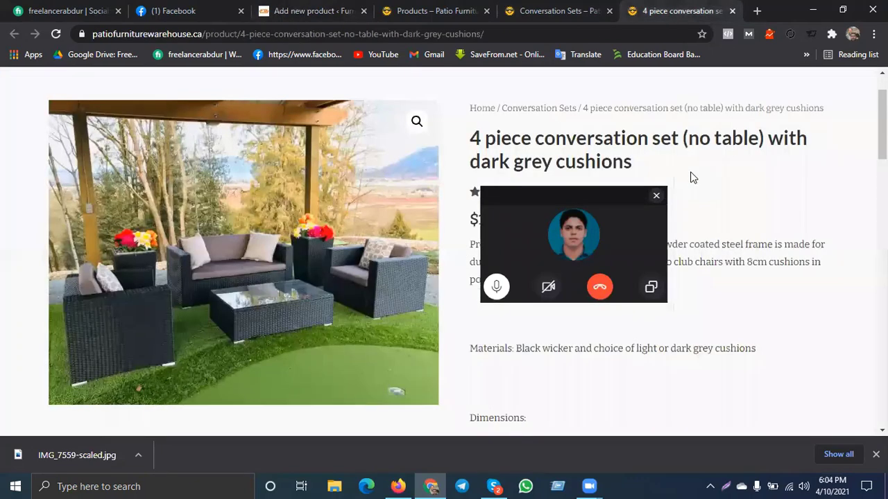
drag(467, 150, 475, 138)
triple_click(474, 138)
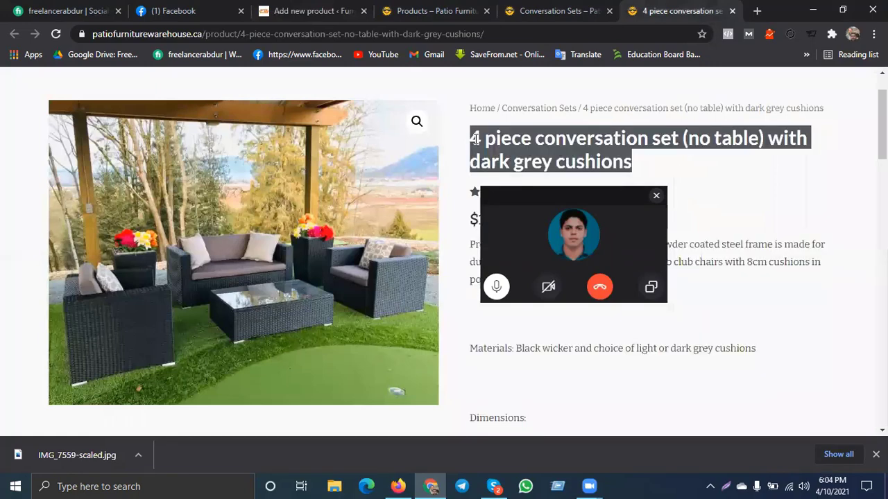
click(326, 9)
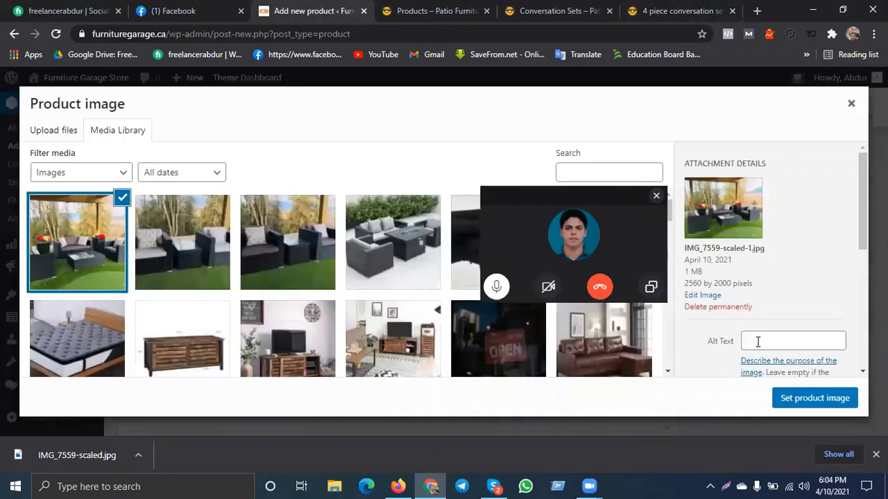
click(760, 342)
key(ctrl+v)
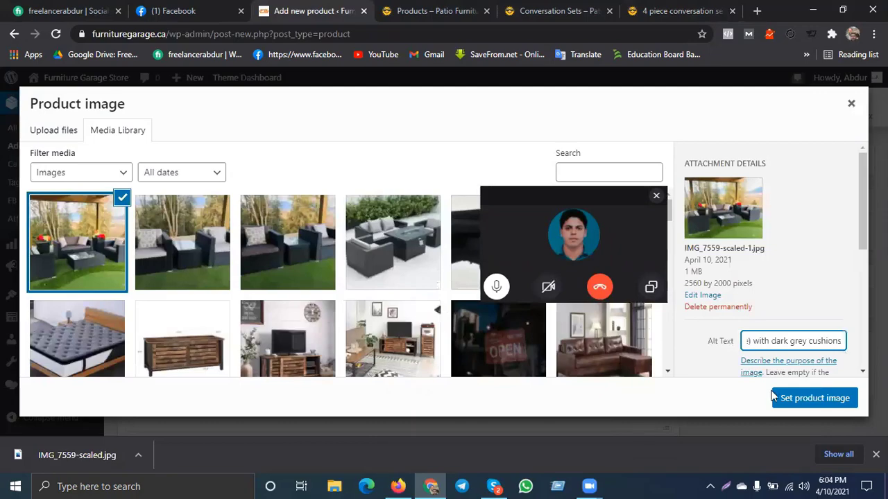
click(785, 402)
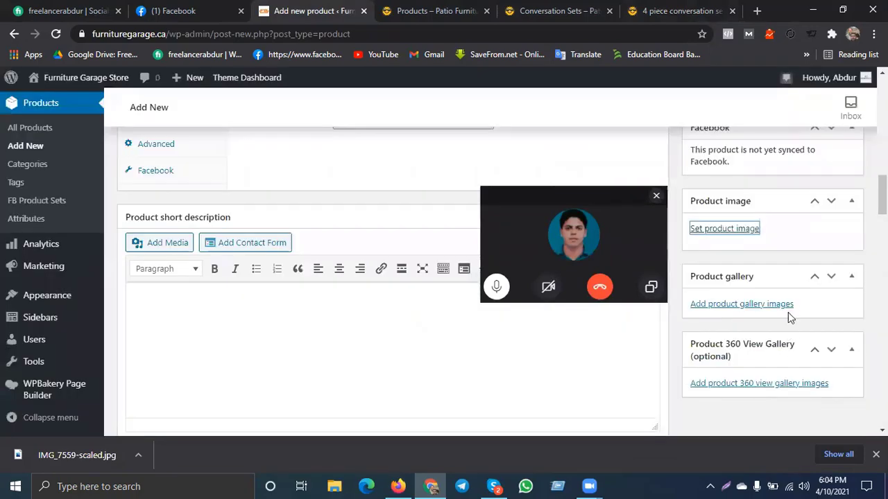
Copy 'conversation set' from the title and add it as a product tag
scroll(790, 310, up, 1)
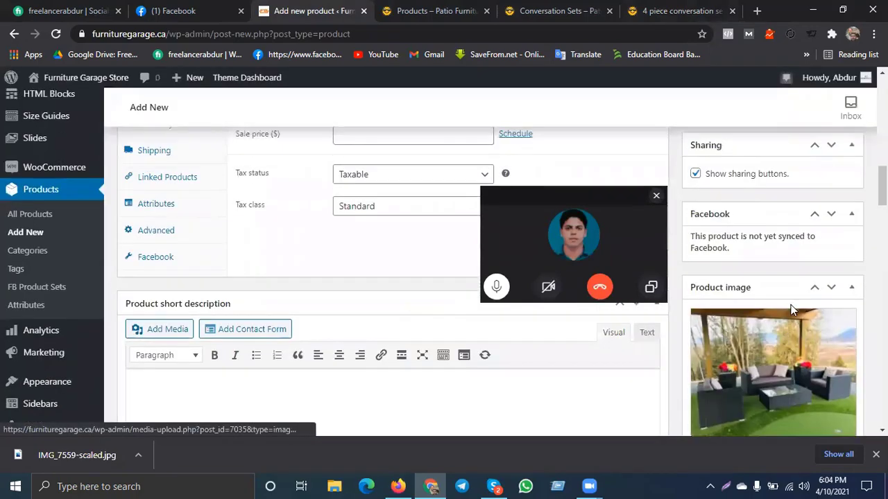
scroll(790, 310, up, 4)
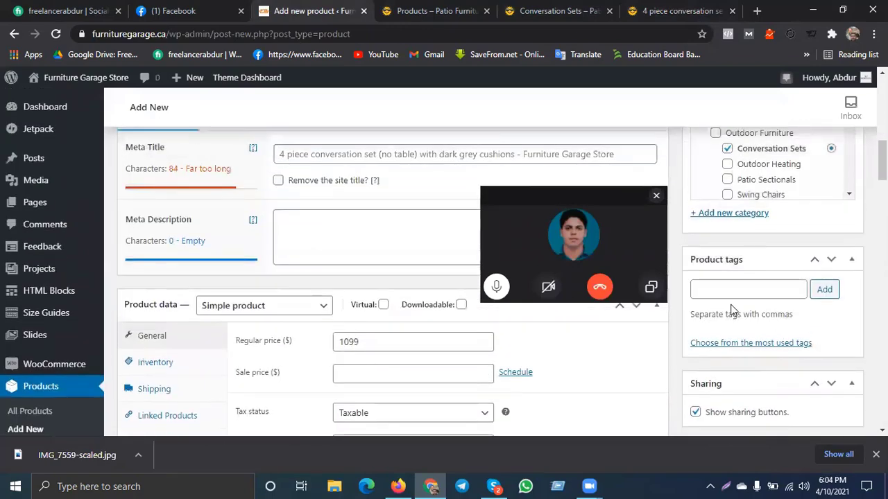
scroll(718, 294, up, 4)
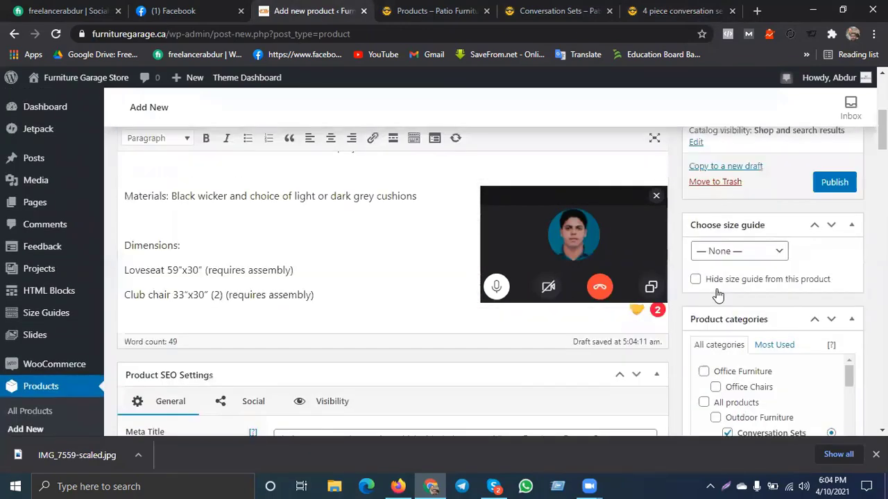
scroll(718, 294, up, 2)
drag(540, 193, 571, 199)
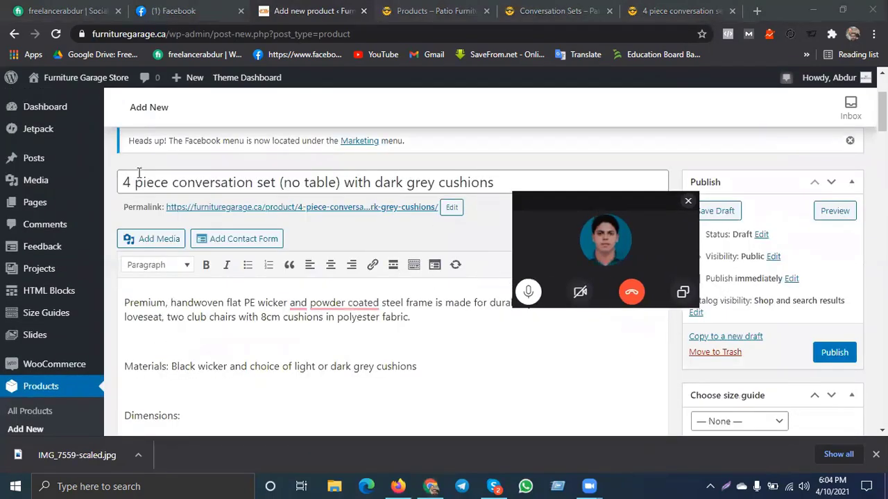
click(179, 184)
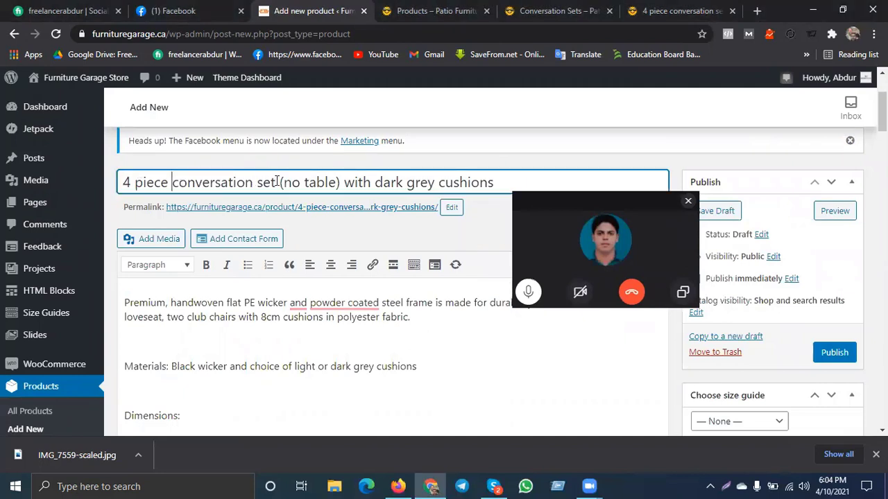
shift+click(276, 181)
key(ctrl+c)
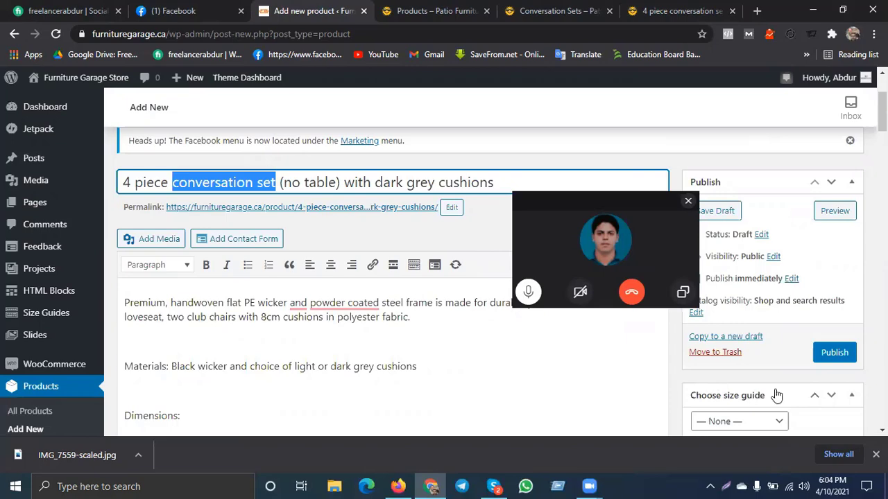
scroll(812, 392, down, 3)
scroll(742, 349, down, 3)
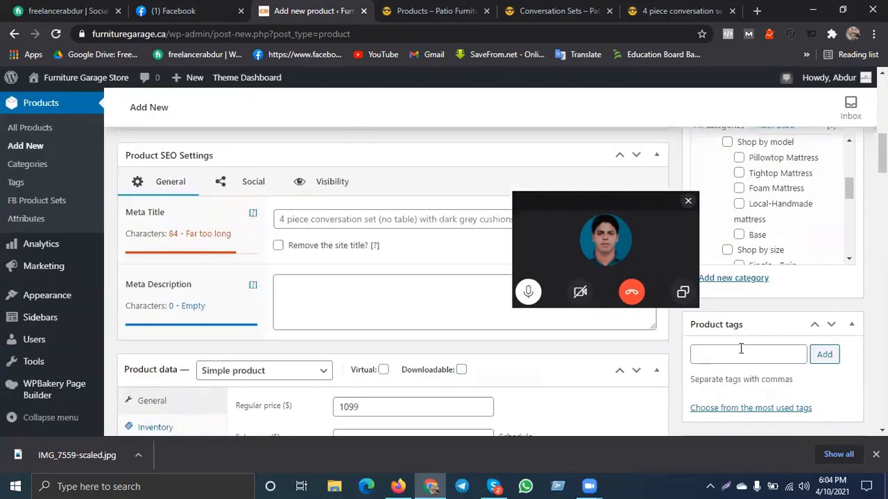
click(741, 348)
key(ctrl+v)
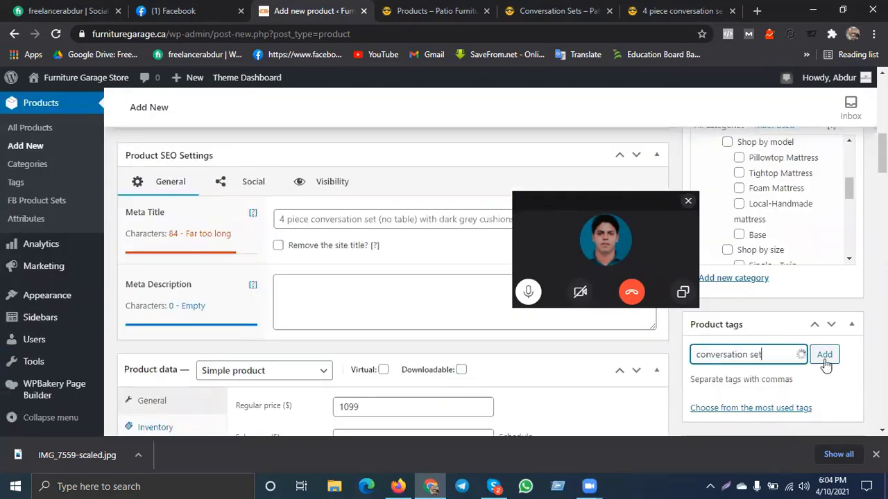
click(825, 358)
Add 'dark grey cushions', copied from the title, as a product tag
scroll(335, 150, up, 2)
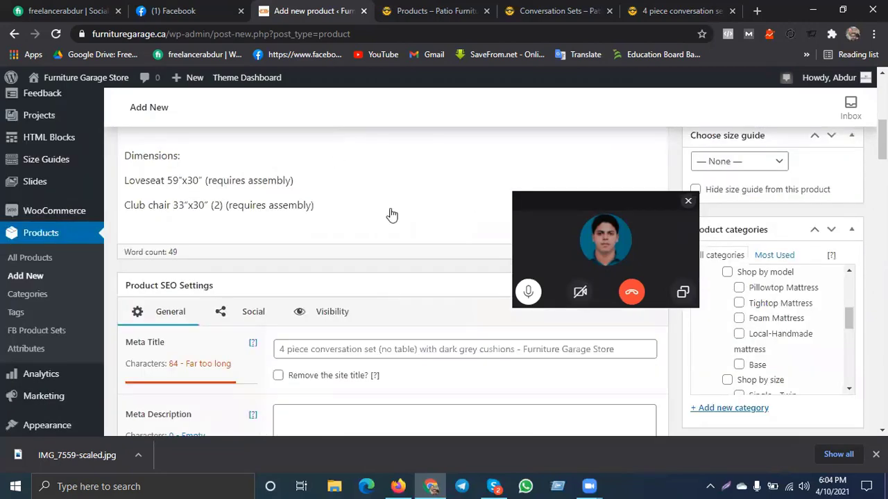
scroll(391, 214, up, 4)
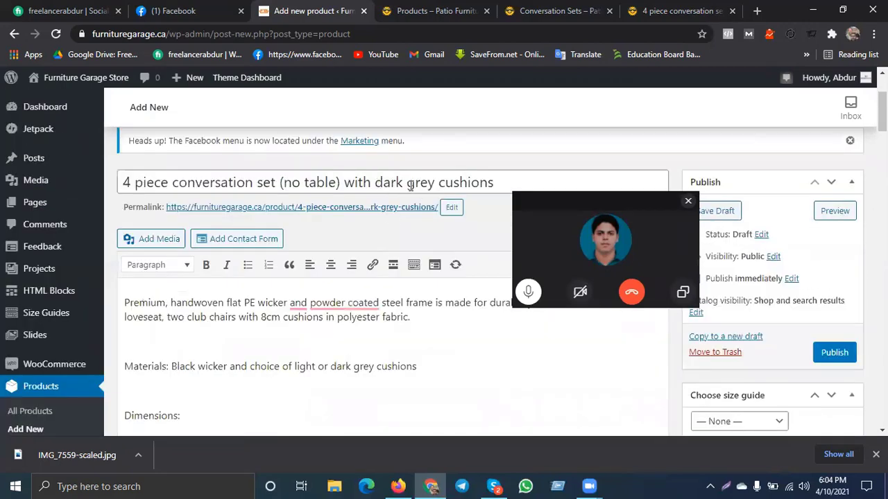
drag(375, 184, 496, 186)
key(ctrl+c)
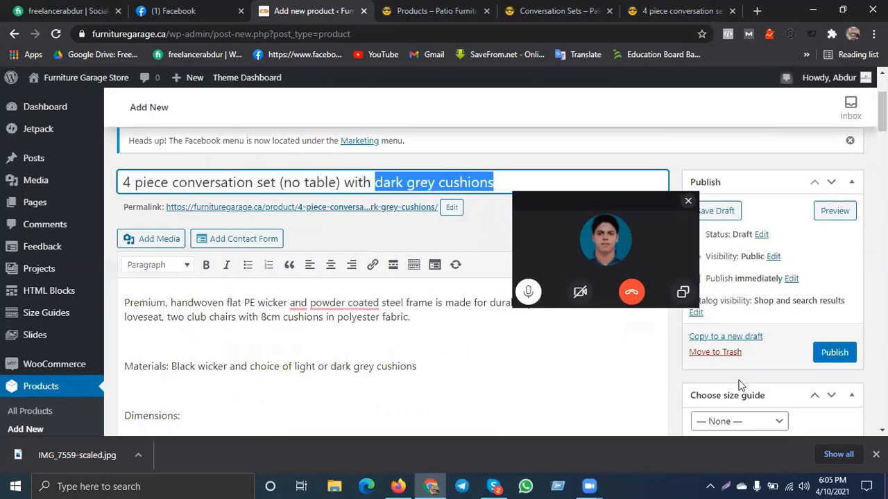
scroll(739, 385, down, 3)
scroll(863, 365, down, 3)
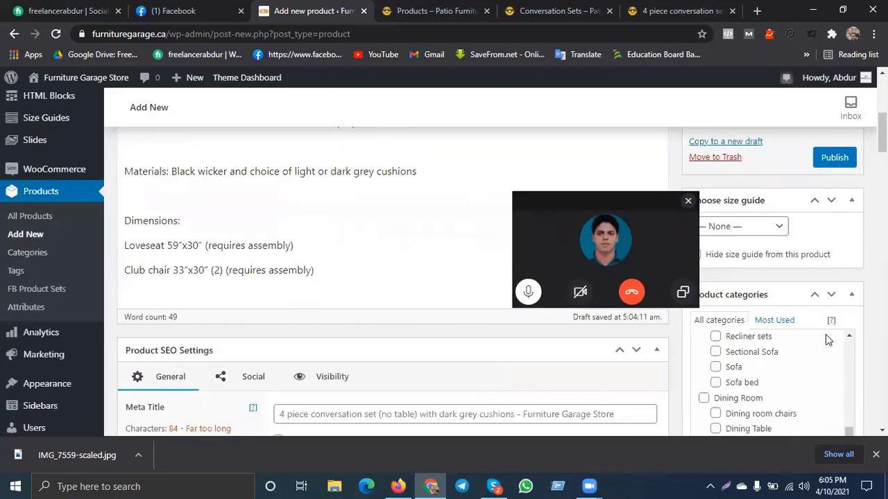
scroll(827, 339, down, 3)
click(746, 355)
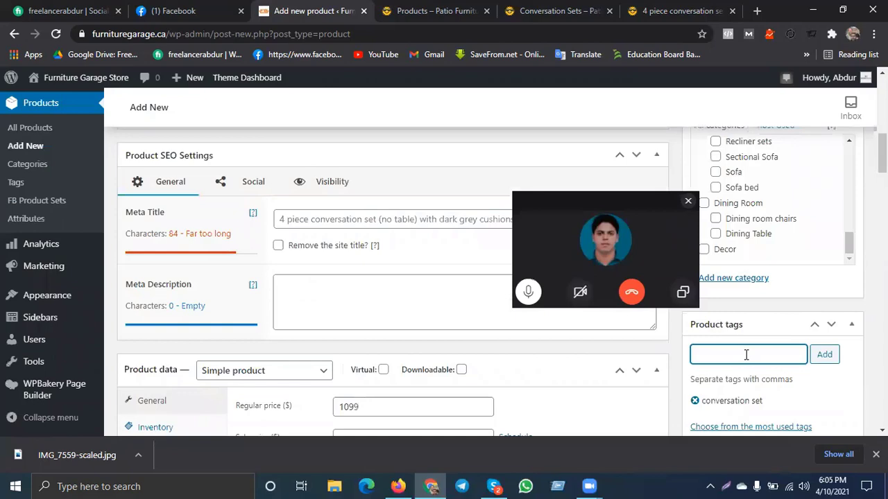
key(ctrl+v)
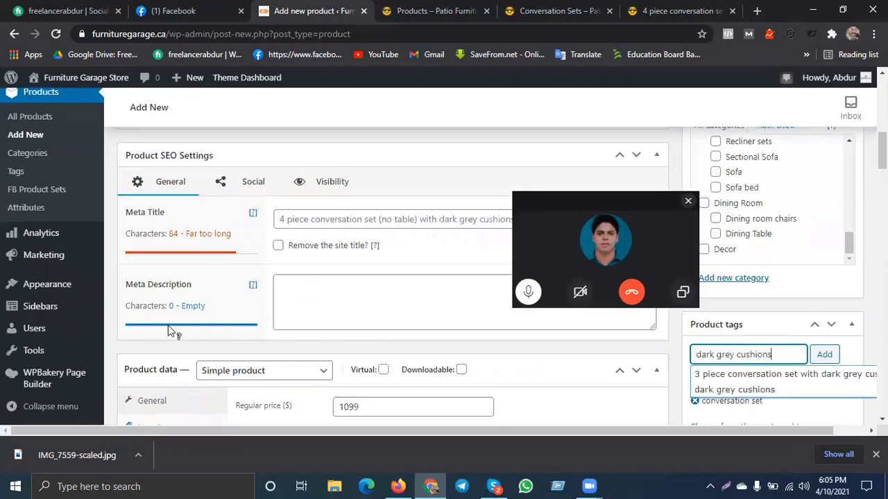
key(Return)
Paste '4 piece conversation set' from the title into the Product tags box
scroll(260, 257, up, 10)
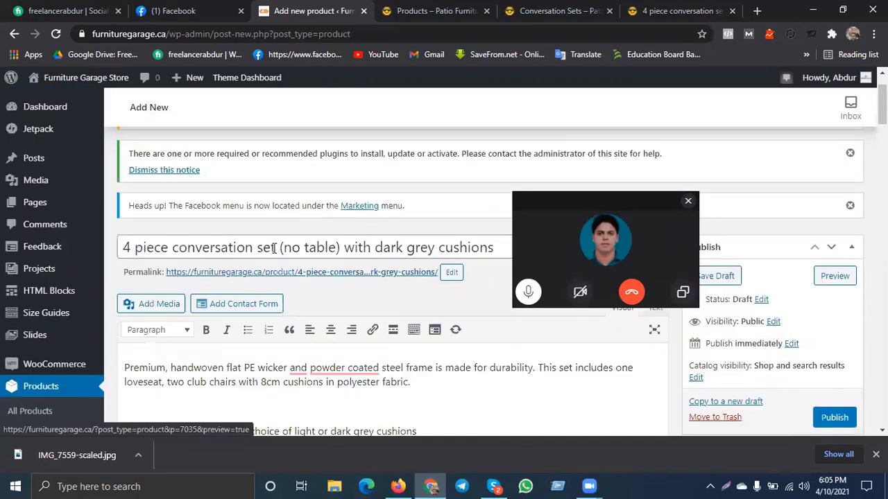
drag(275, 248, 121, 251)
key(ctrl+c)
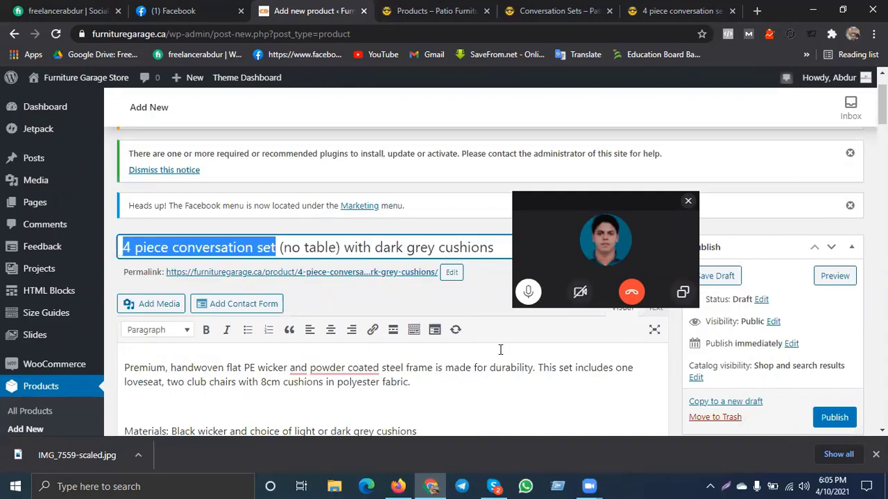
scroll(758, 291, down, 10)
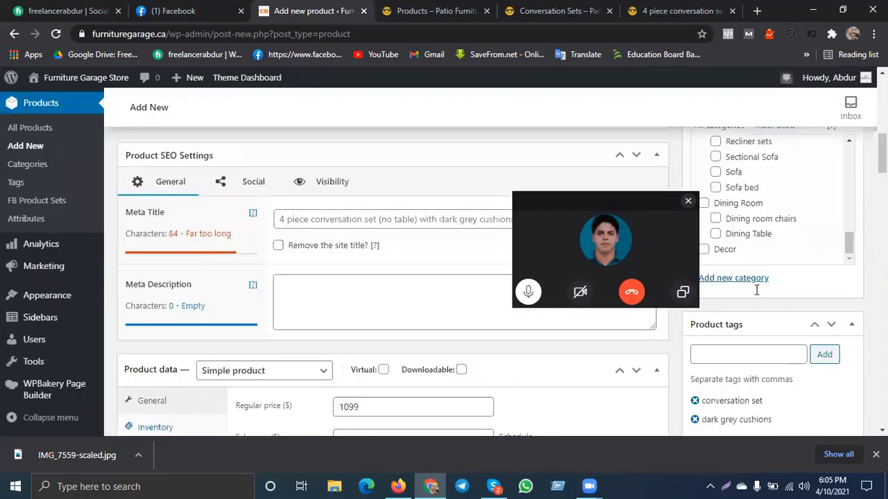
scroll(757, 290, down, 1)
click(757, 290)
key(ctrl+v)
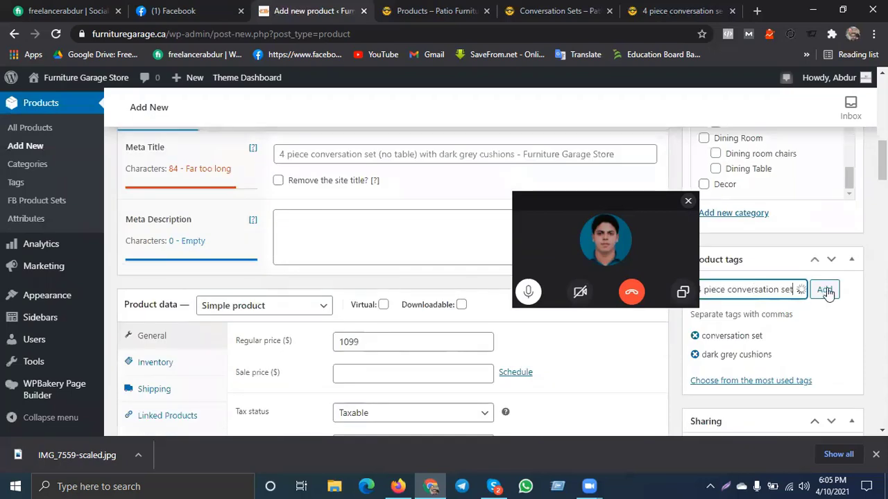
Add the full product title as another product tag
scroll(427, 271, up, 3)
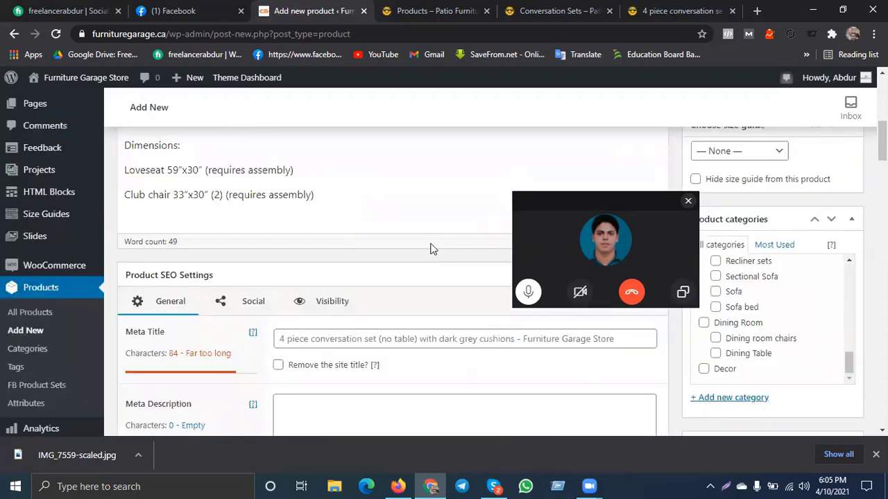
scroll(430, 248, up, 4)
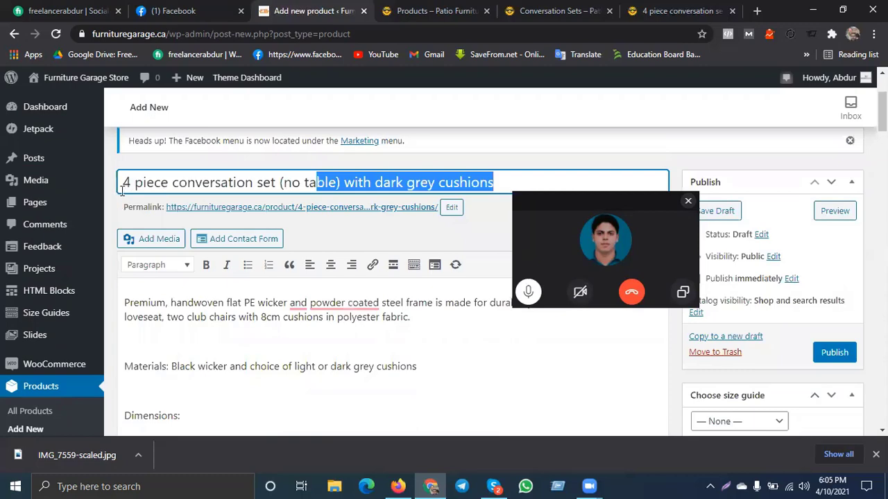
drag(122, 190, 122, 191)
key(ctrl+c)
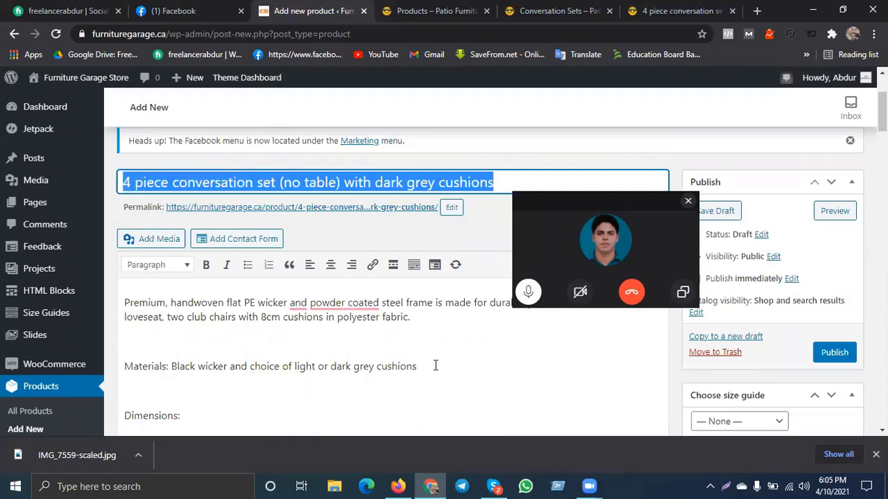
scroll(760, 298, down, 1)
scroll(763, 298, down, 8)
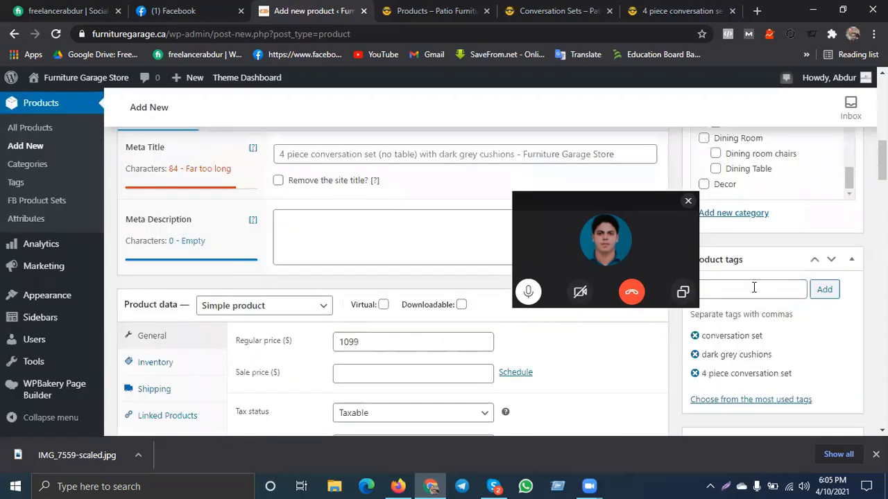
click(753, 287)
key(ctrl+v)
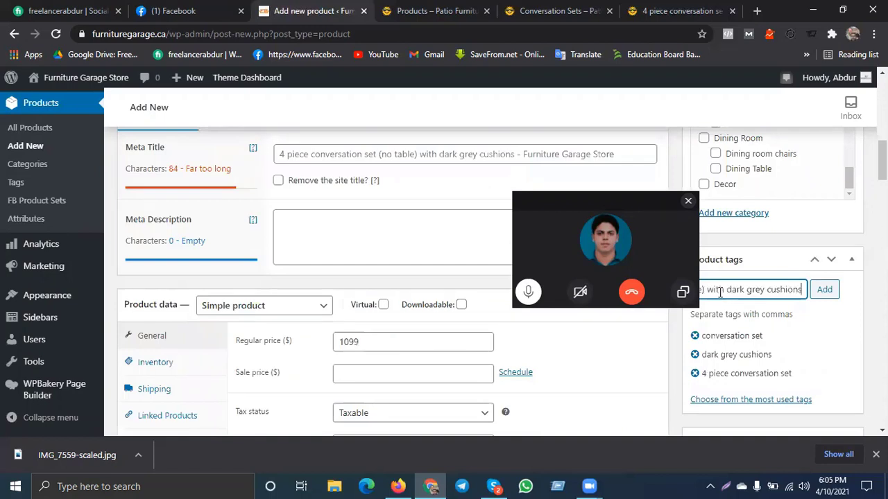
click(826, 292)
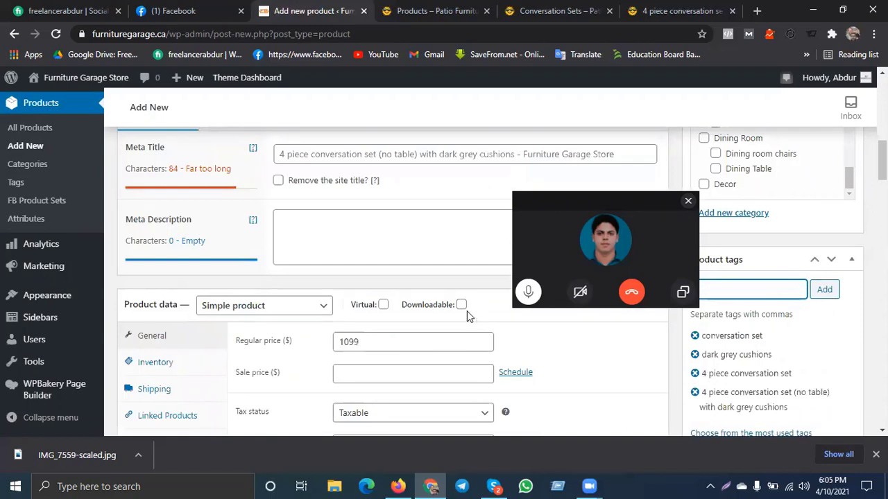
scroll(467, 310, up, 3)
scroll(778, 367, up, 3)
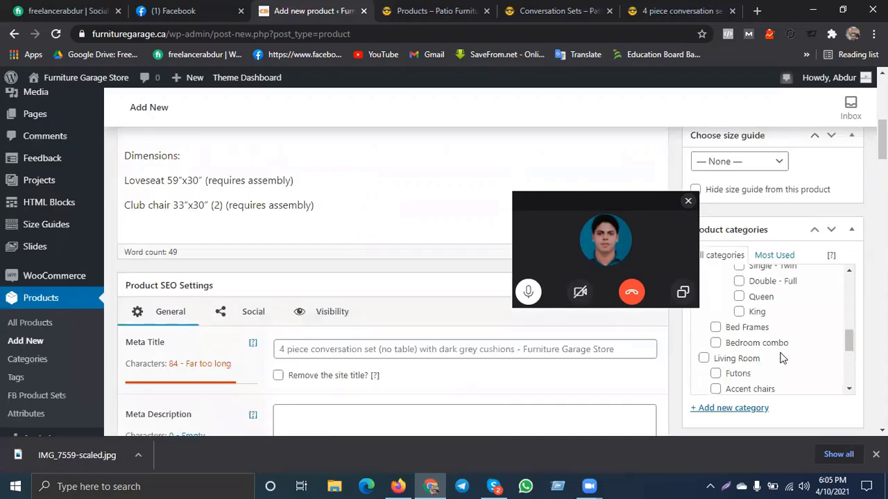
Scroll back to the top and publish the dark grey 4 piece conversation set product
scroll(782, 357, up, 3)
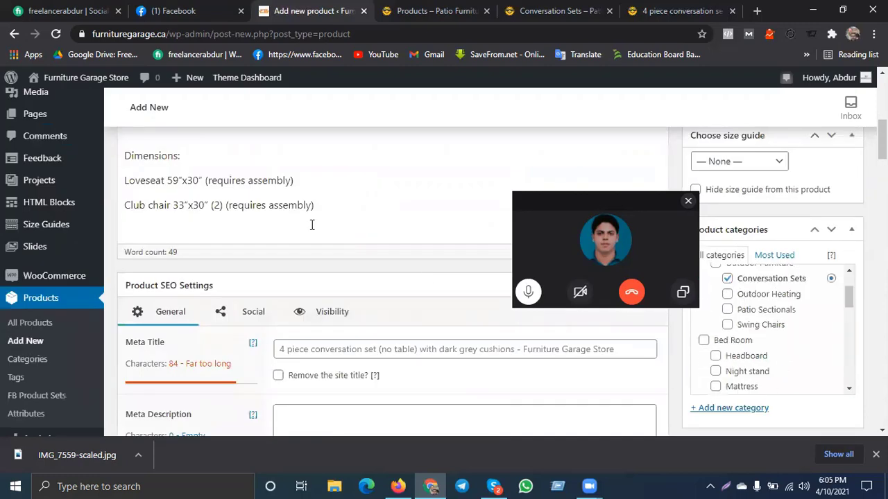
scroll(416, 236, up, 3)
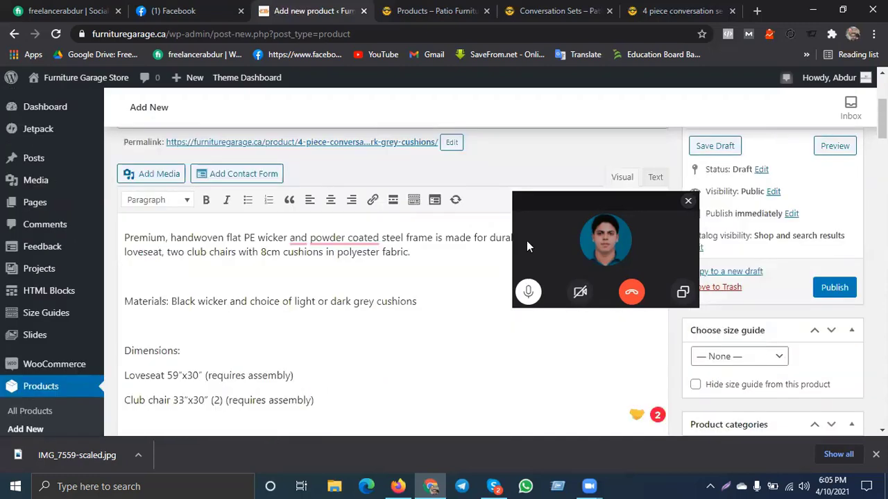
scroll(842, 358, up, 1)
click(836, 354)
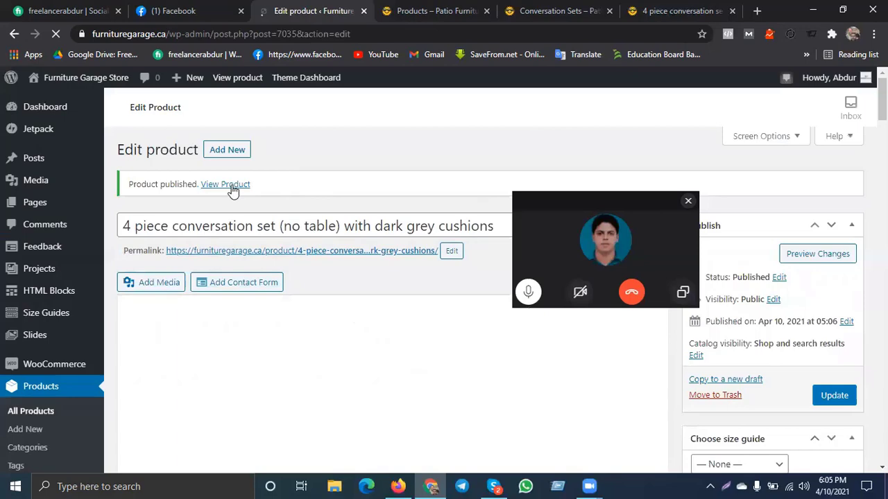
Open the published product's live store page in a new tab and select its URL
scroll(359, 239, down, 1)
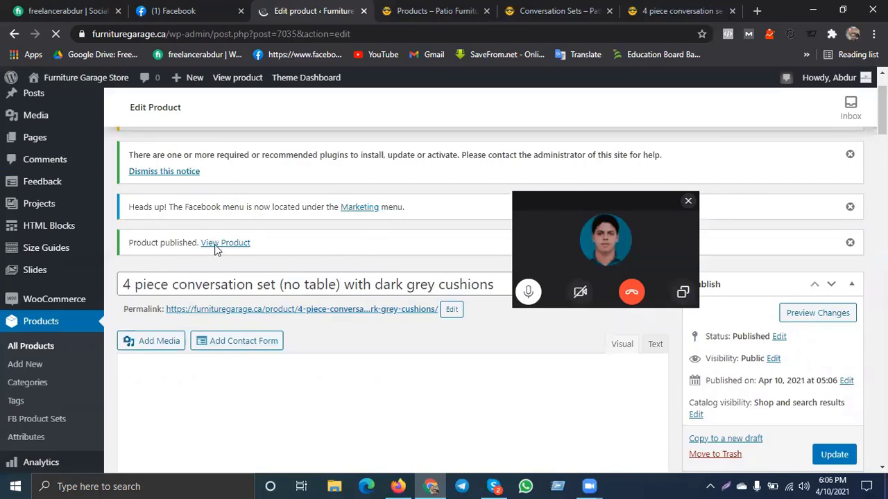
scroll(215, 249, up, 1)
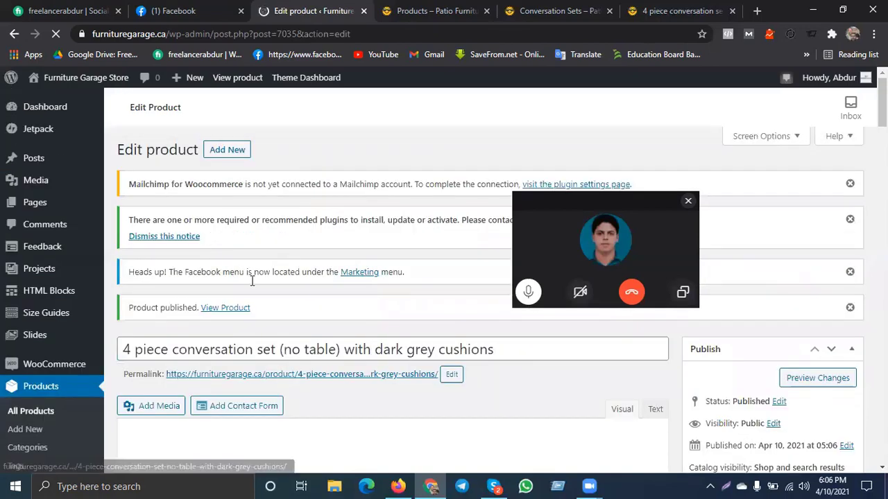
right_click(231, 314)
click(242, 319)
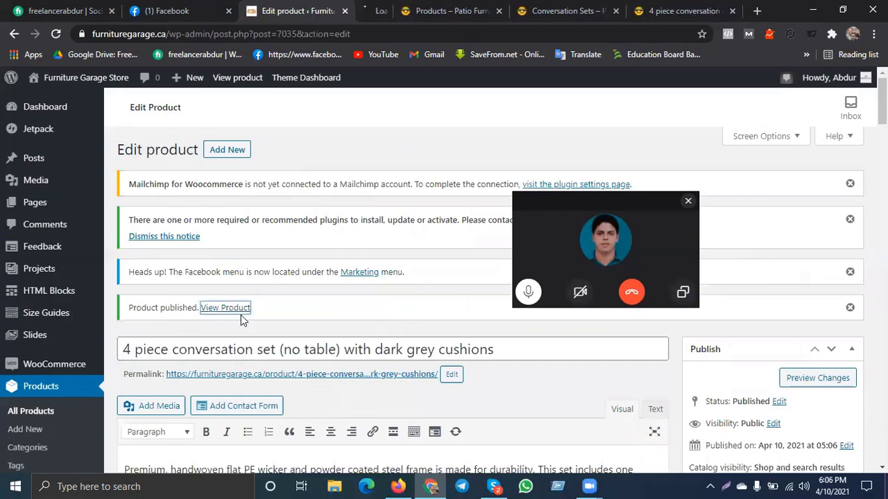
click(377, 10)
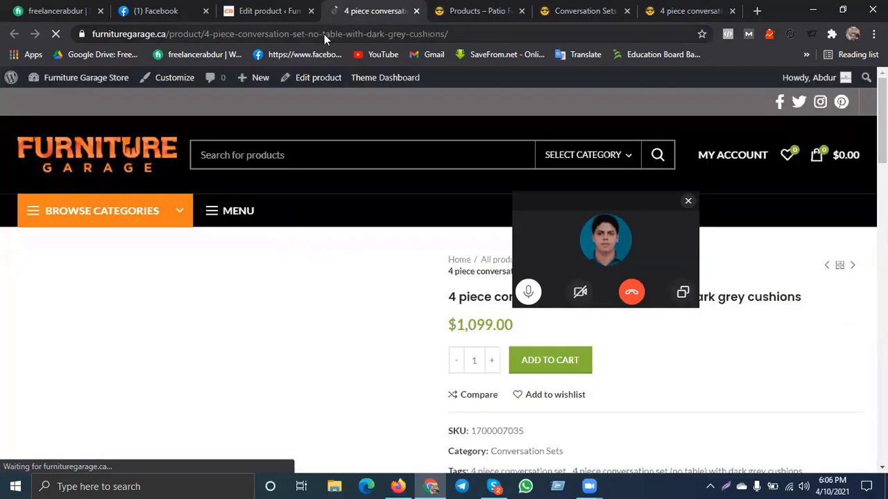
click(324, 34)
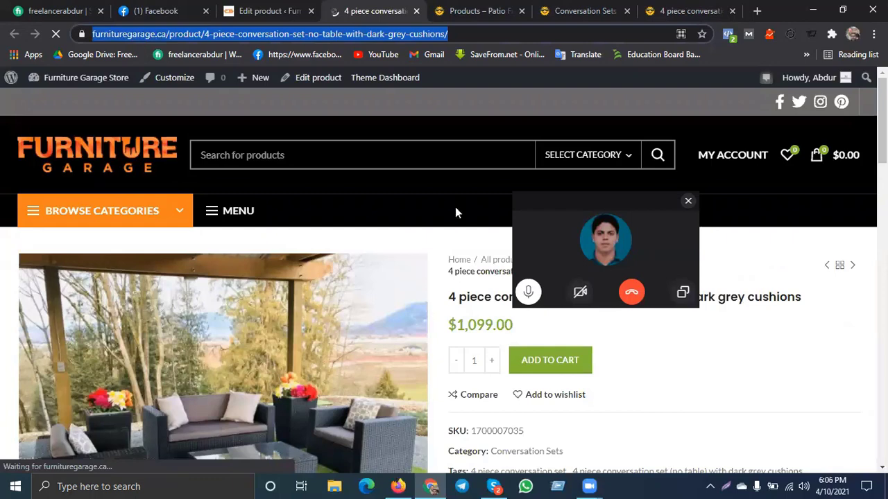
Paste the live store URL into B4 and the supplier product URL into A4
key(ctrl+c)
key(alt+Tab)
key(ctrl+v)
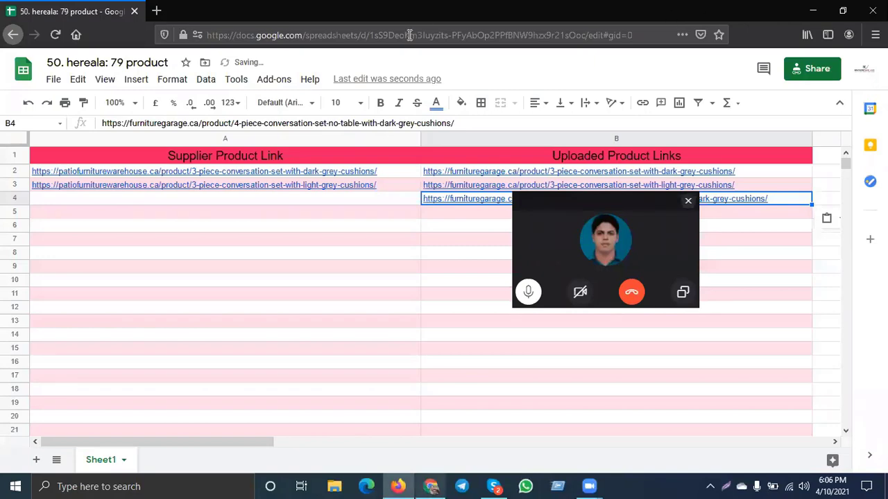
key(alt+Tab)
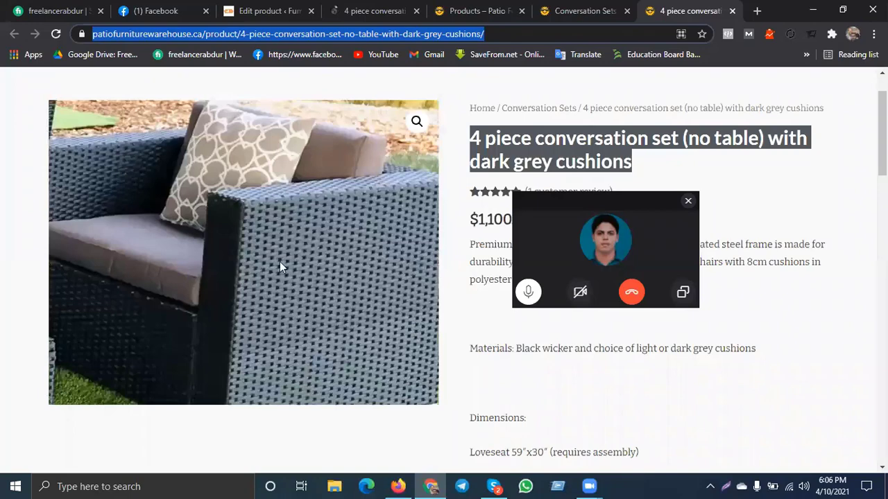
key(alt+Tab)
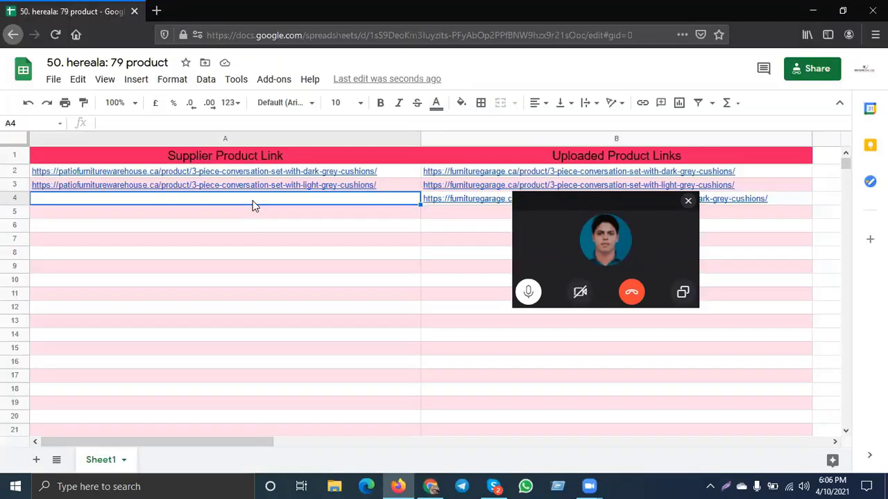
key(ctrl+v)
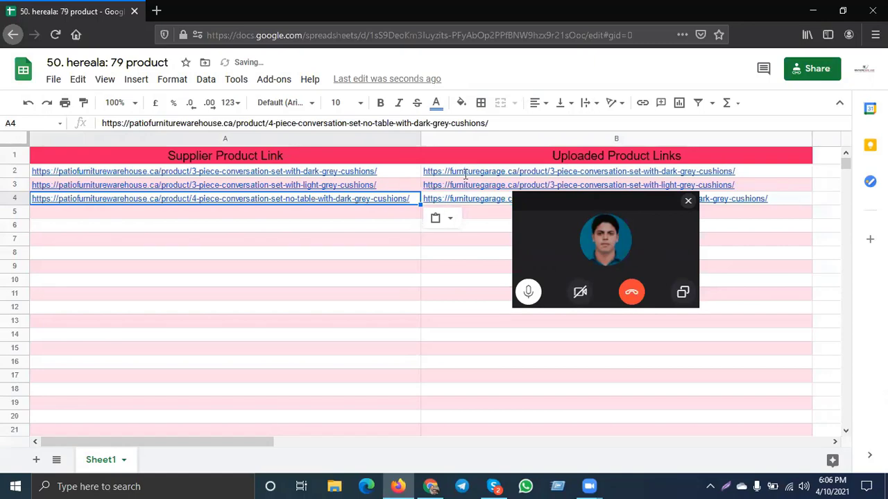
key(alt+Tab)
Close the storefront product tab and the extra supplier product tab
scroll(510, 156, down, 1)
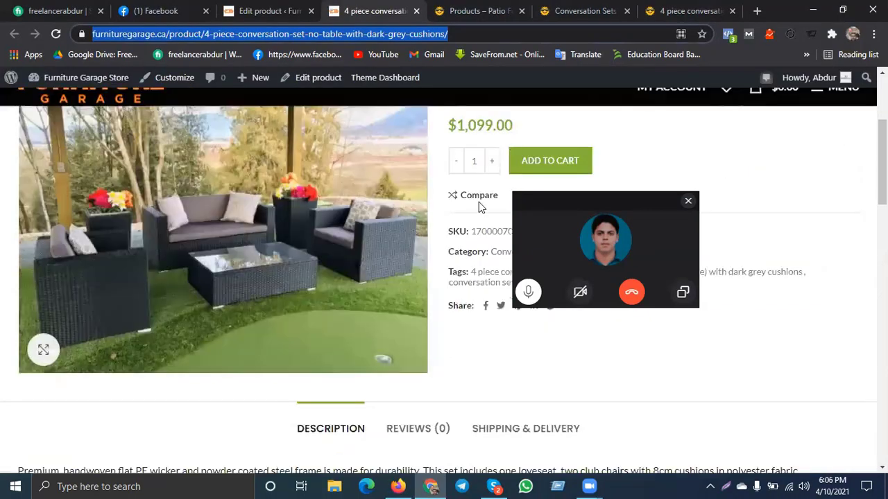
scroll(308, 302, down, 2)
scroll(337, 317, down, 2)
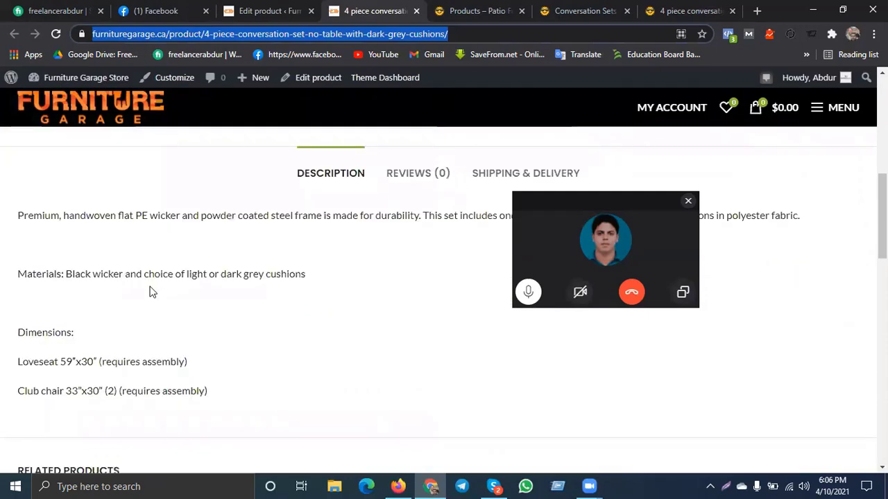
scroll(149, 291, down, 1)
scroll(361, 262, up, 5)
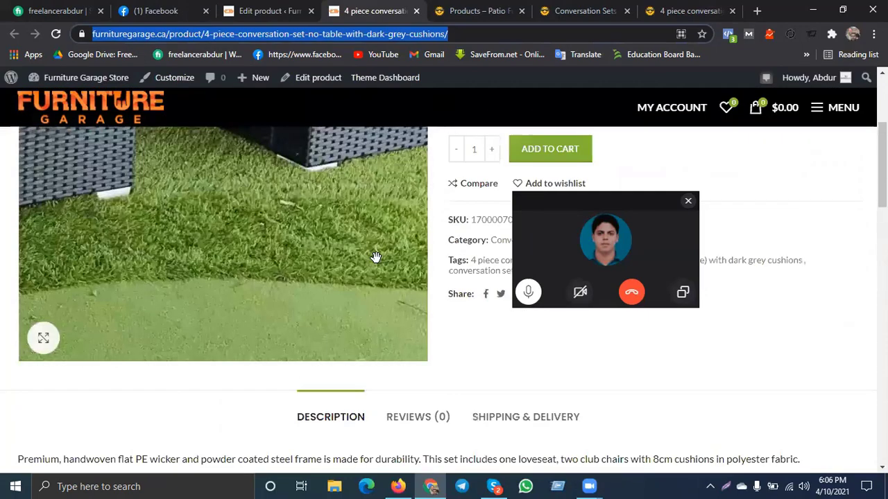
scroll(375, 257, up, 3)
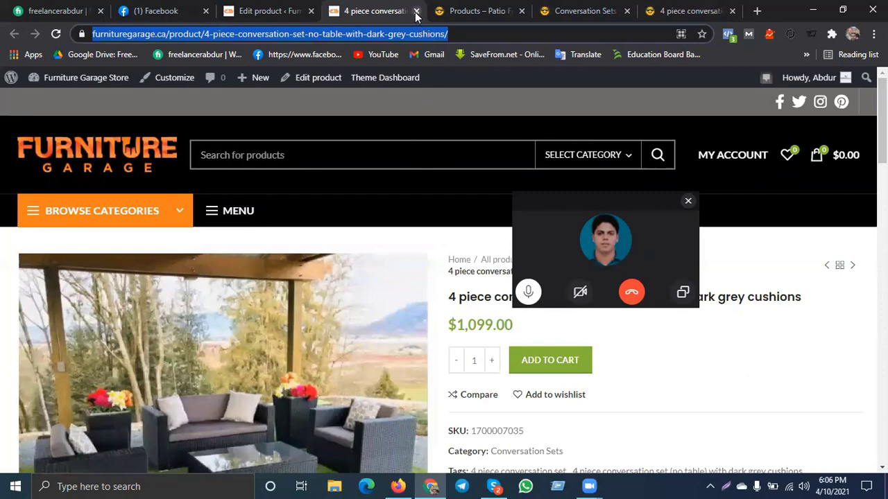
click(416, 12)
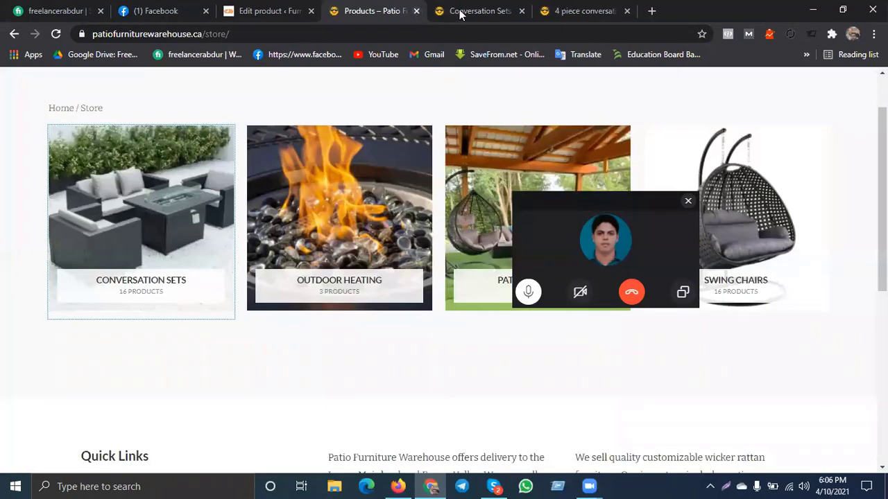
click(627, 11)
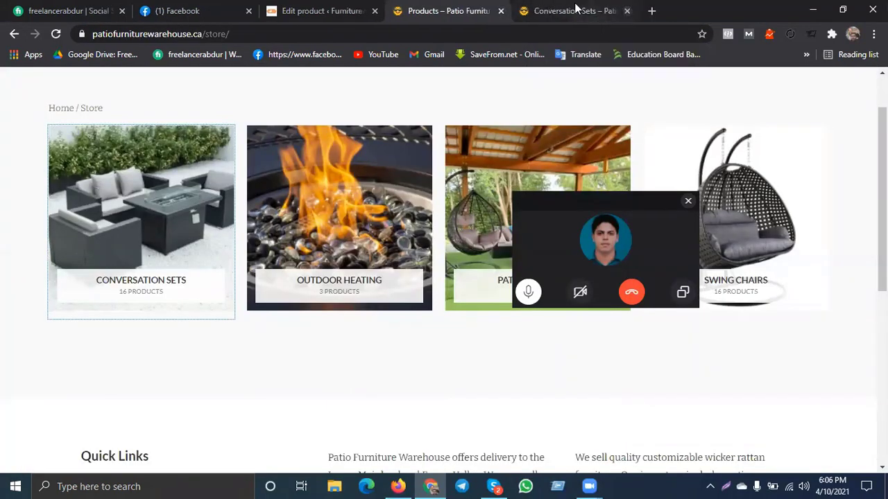
Open the light grey set's supplier page and a new Add product form in separate tabs
click(575, 8)
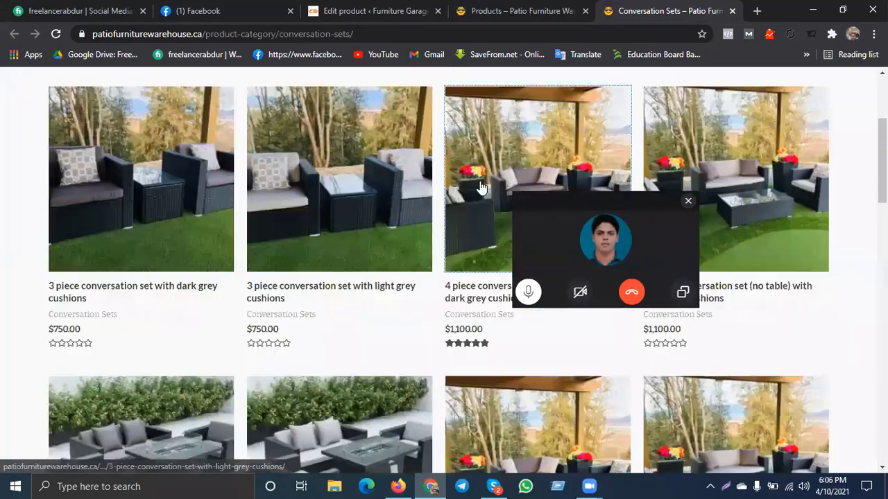
right_click(711, 174)
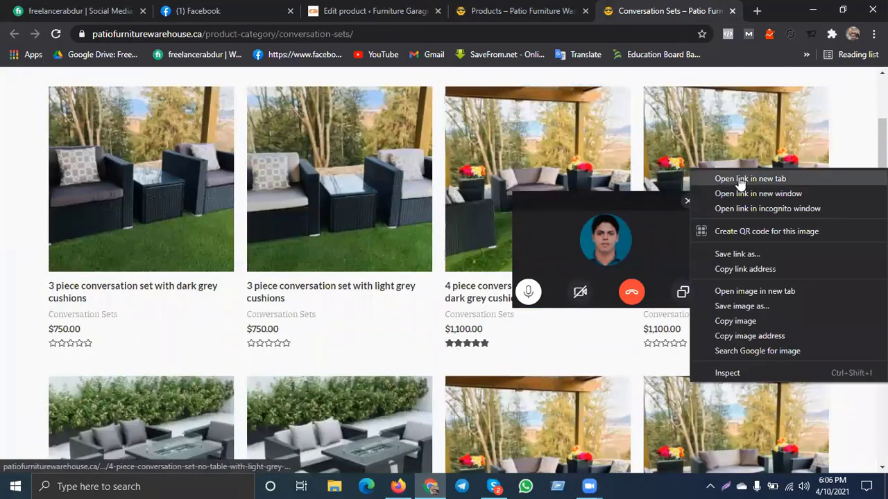
click(739, 180)
click(314, 9)
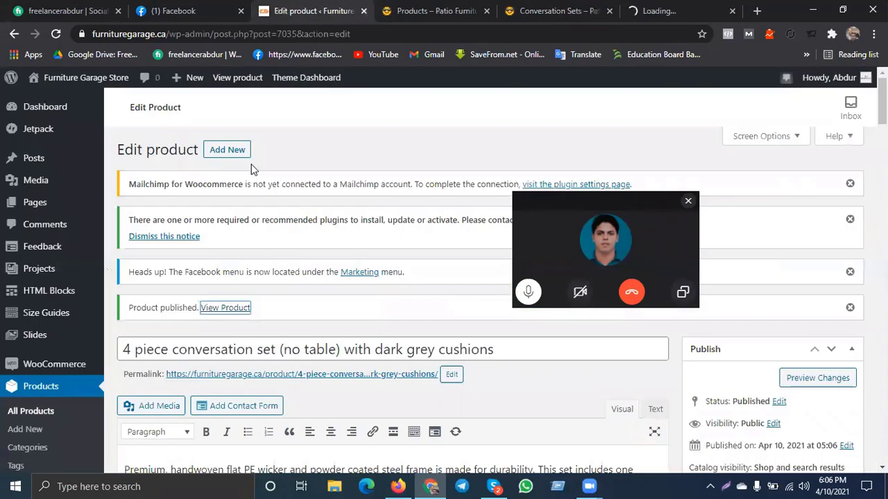
right_click(218, 150)
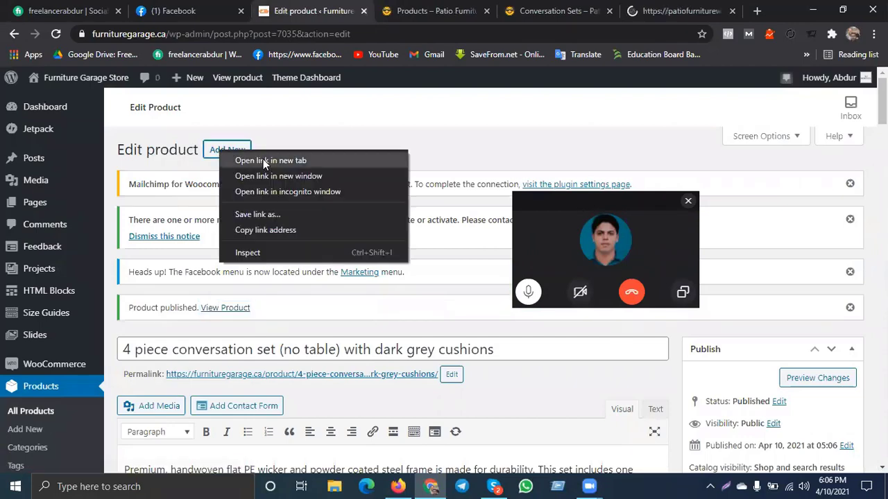
click(265, 160)
click(362, 7)
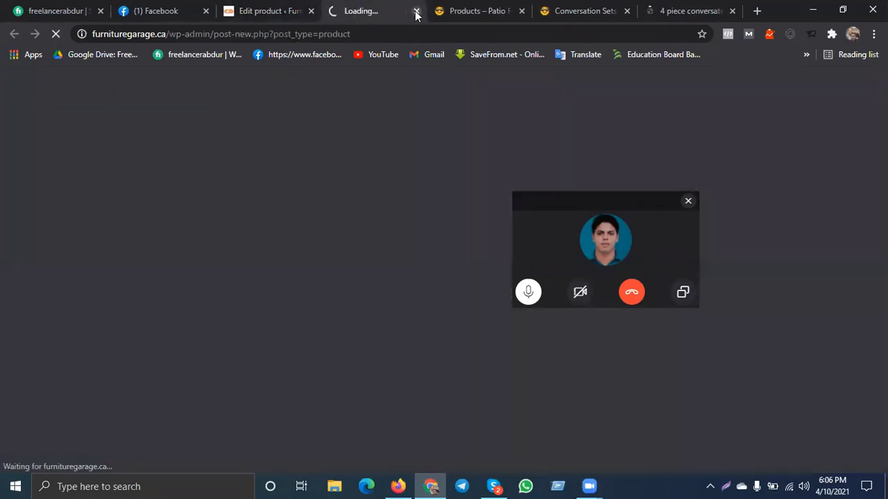
Close the new product, supplier store, Conversation Sets listing and supplier product tabs
click(416, 11)
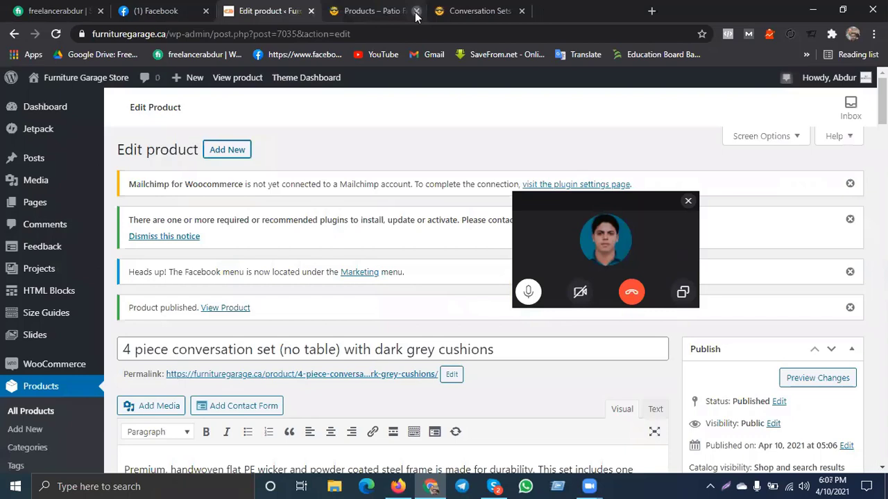
click(416, 12)
click(416, 11)
click(417, 11)
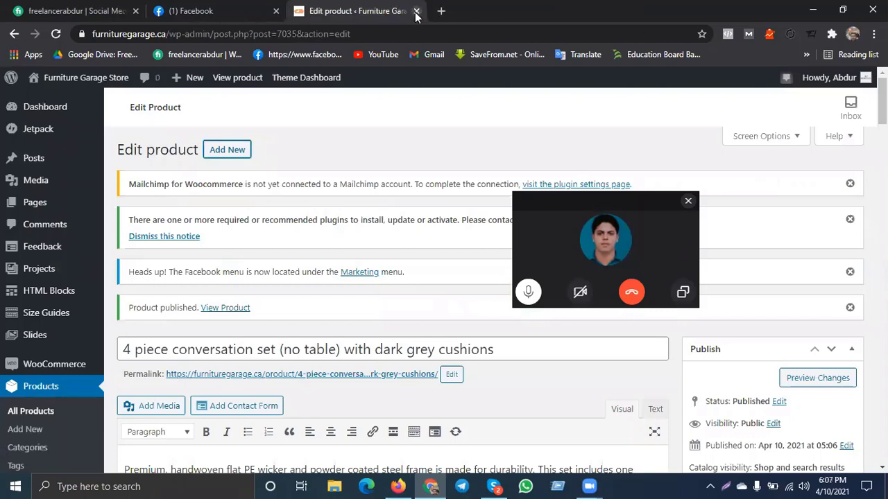
Close the Edit product tab, minimize and restore Chrome, and return to the WordPress Dashboard
click(417, 11)
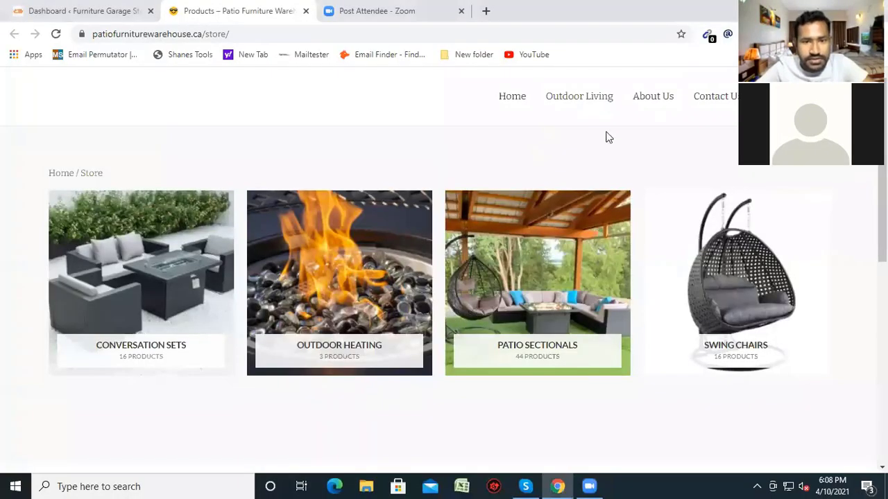
key(super+d)
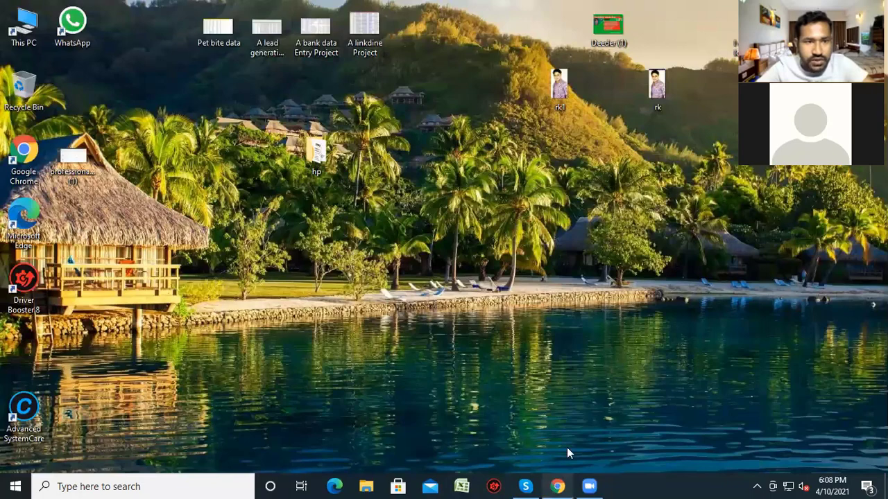
key(super+d)
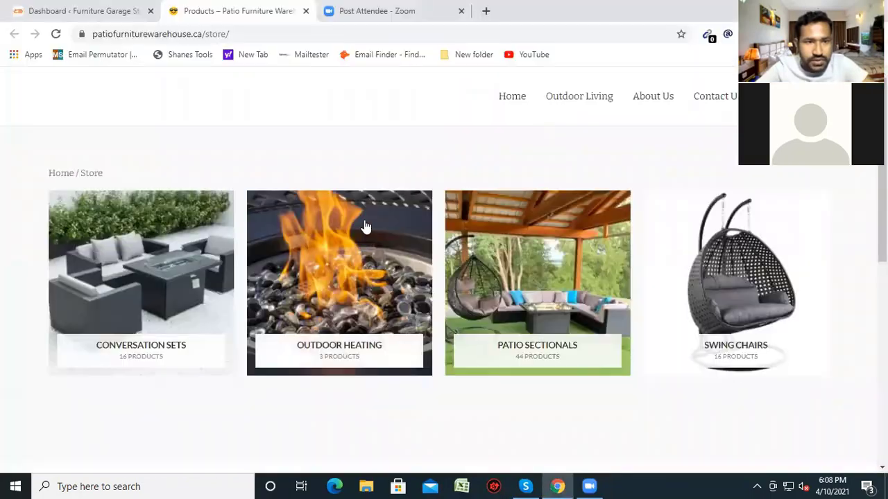
click(98, 13)
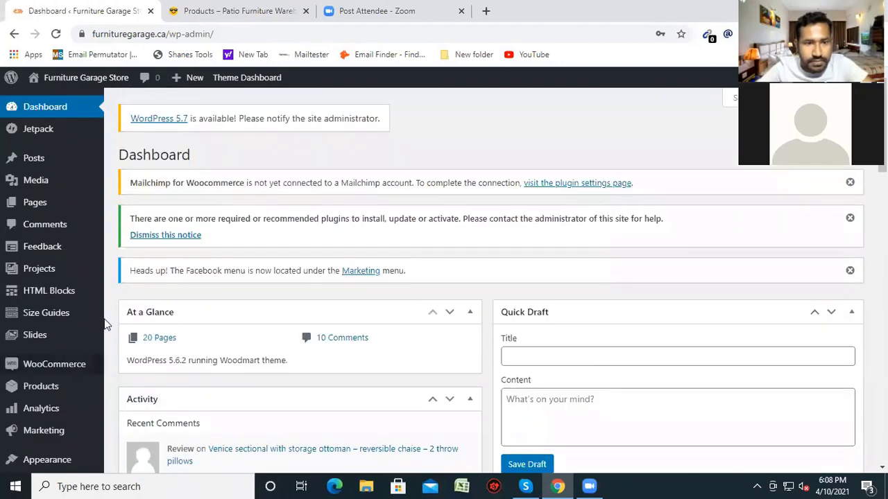
Go to Products > All Products and start a new product with Add New
scroll(42, 326, down, 1)
mouse_move(62, 327)
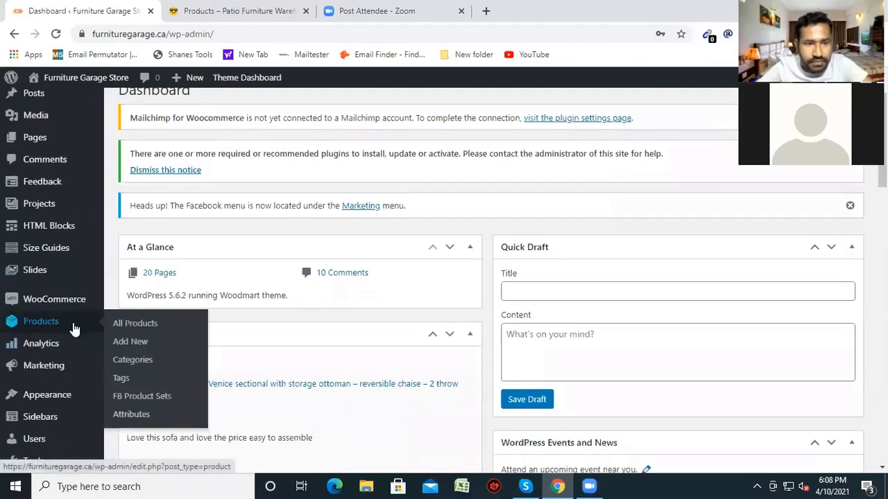
click(130, 324)
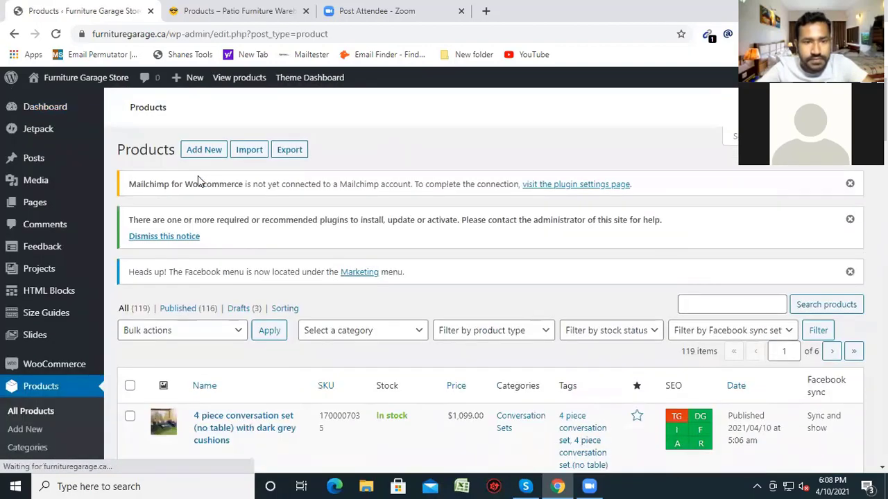
click(202, 152)
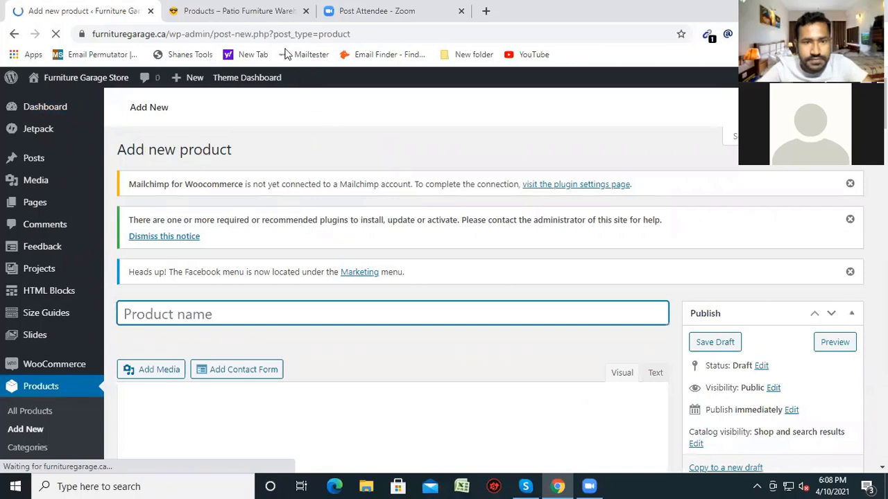
On the supplier site, open the light grey 4 piece set from Conversation Sets
key(ctrl+Tab)
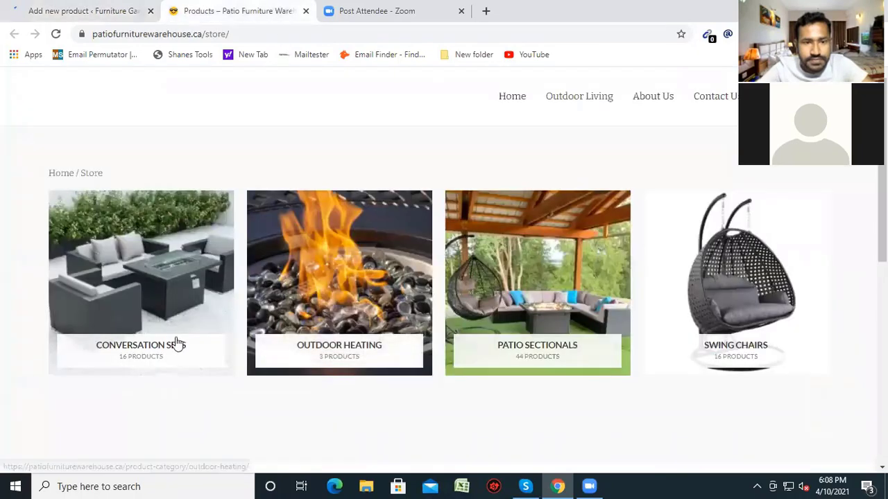
click(162, 314)
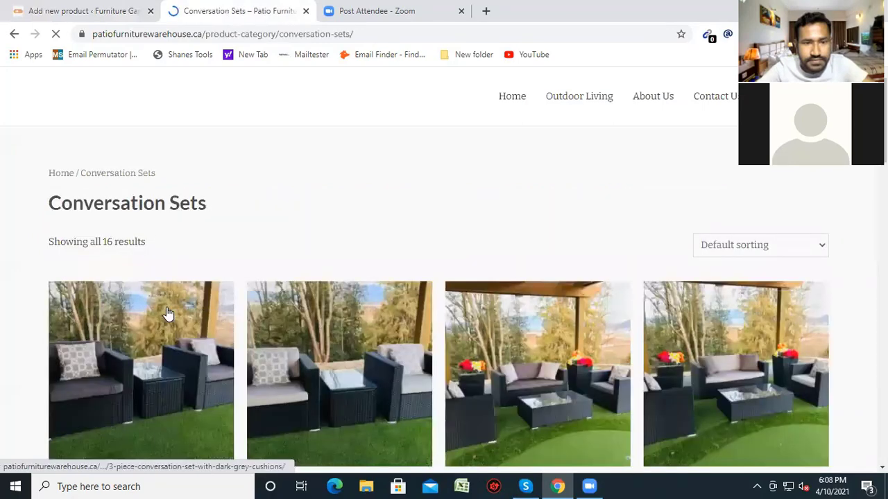
scroll(531, 347, down, 1)
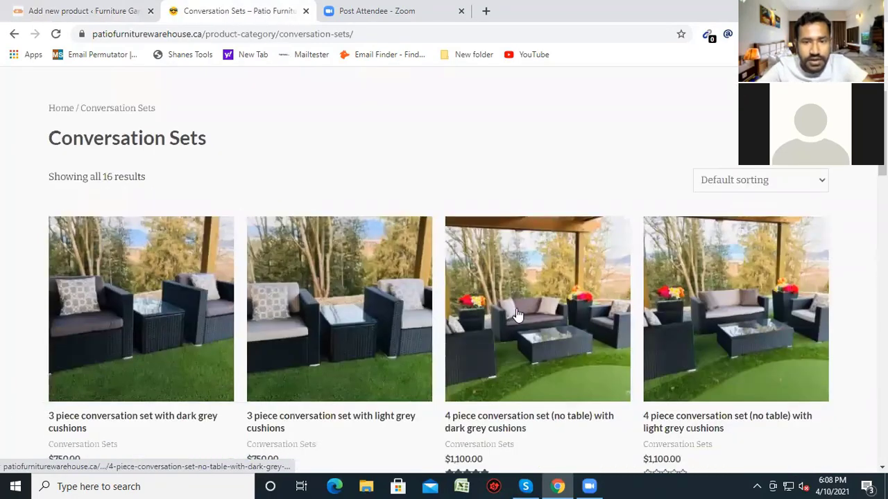
scroll(725, 346, down, 1)
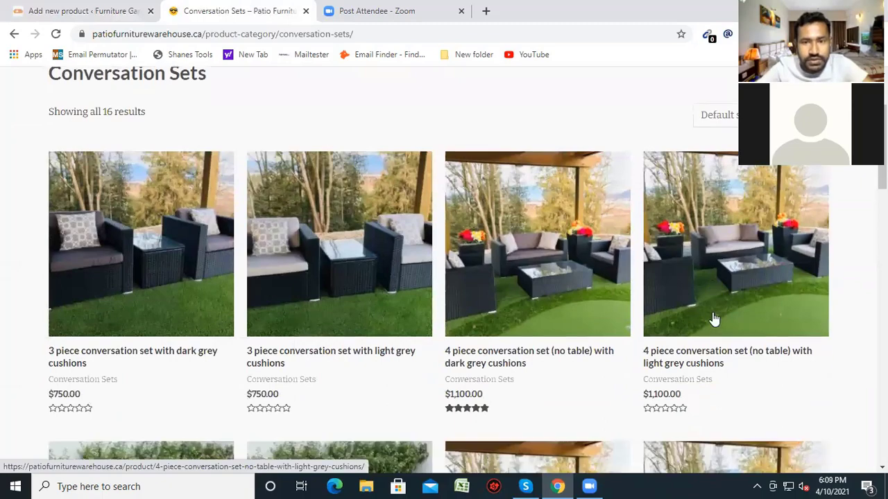
click(714, 319)
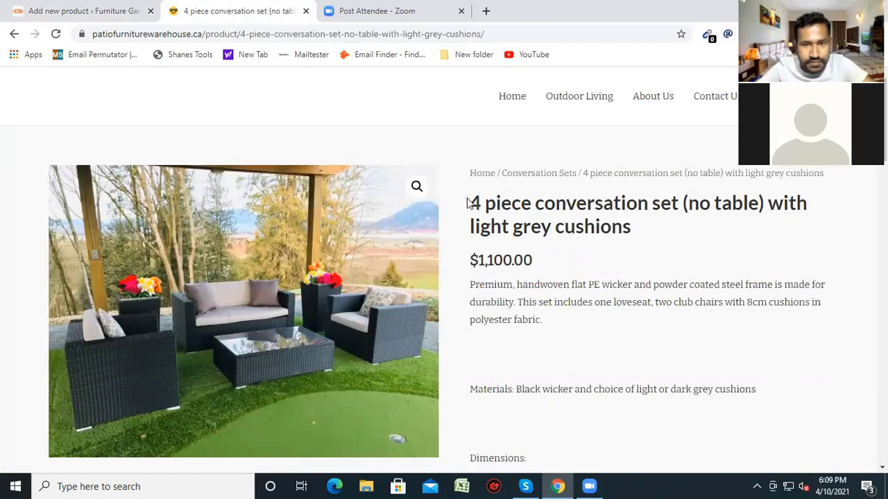
Copy the supplier's title and paste it into the new product's Product name field
mouse_move(480, 208)
mouse_down()
mouse_move(527, 454)
mouse_move(644, 243)
mouse_move(462, 222)
mouse_move(471, 199)
mouse_up()
click(532, 254)
right_click(498, 202)
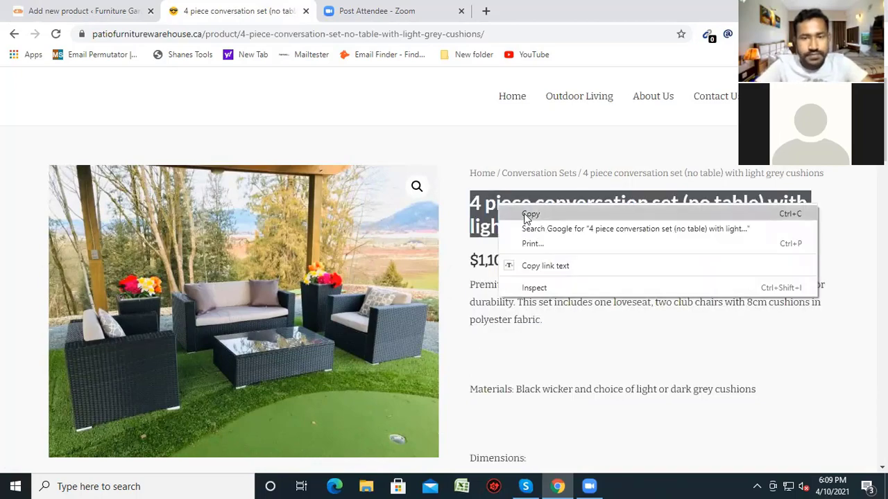
key(ctrl+c)
click(103, 11)
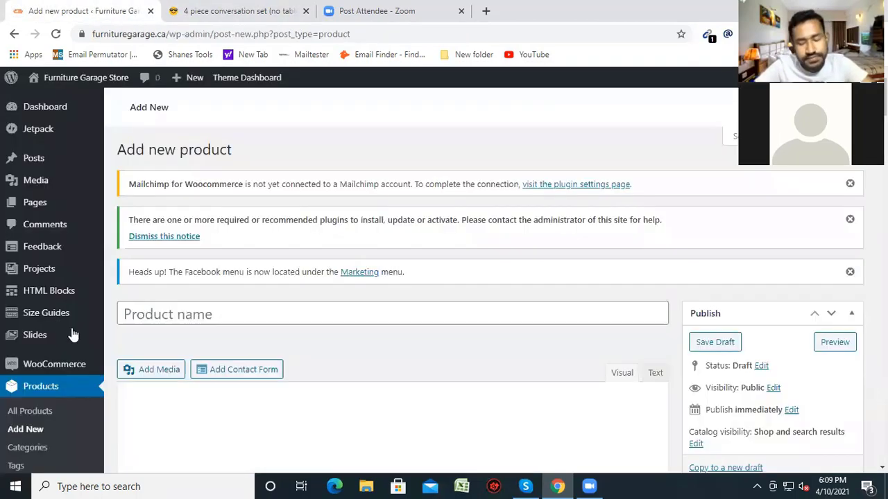
click(245, 308)
right_click(246, 312)
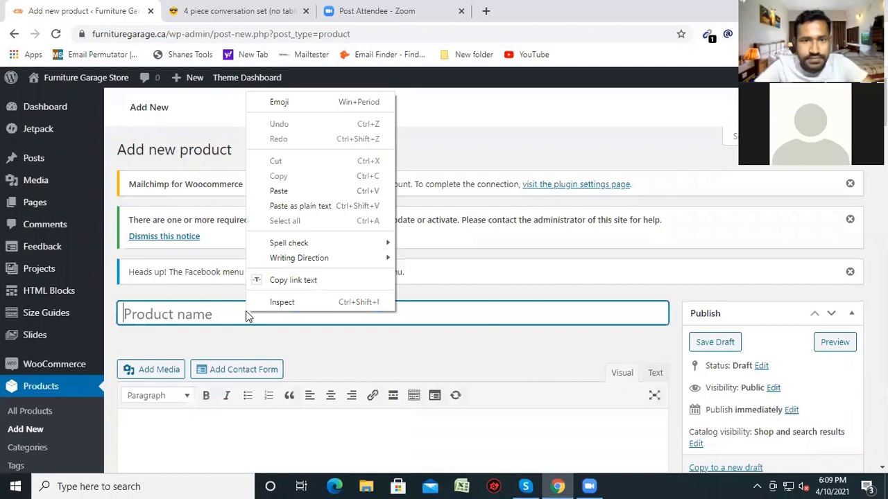
click(271, 190)
scroll(478, 343, down, 1)
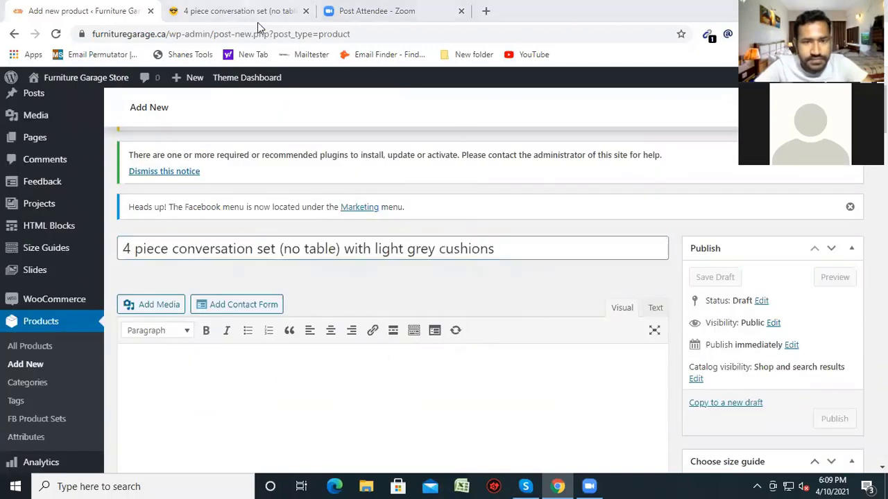
Copy the supplier's description, materials, dimensions and availability text from the product page
click(237, 14)
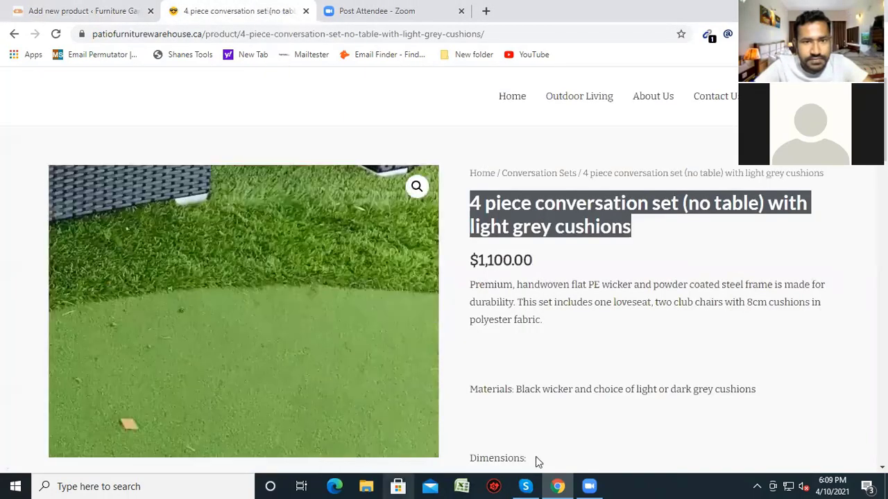
scroll(672, 393, down, 3)
scroll(672, 389, down, 3)
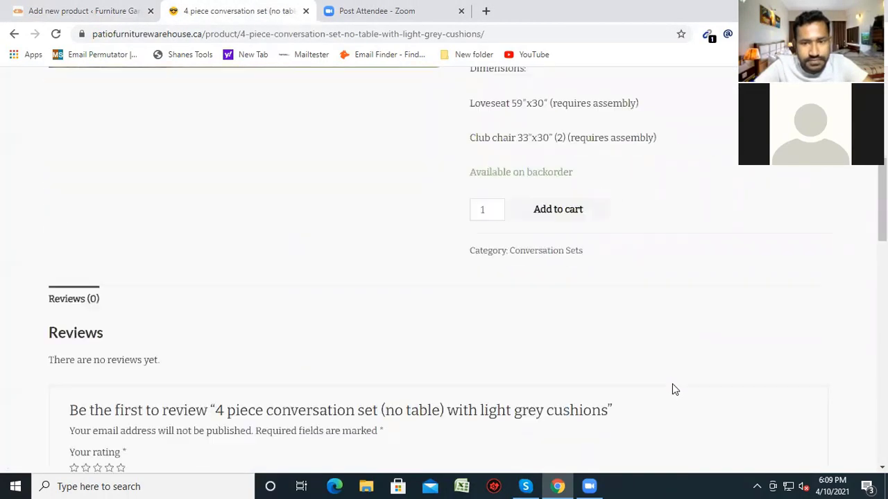
scroll(668, 376, up, 4)
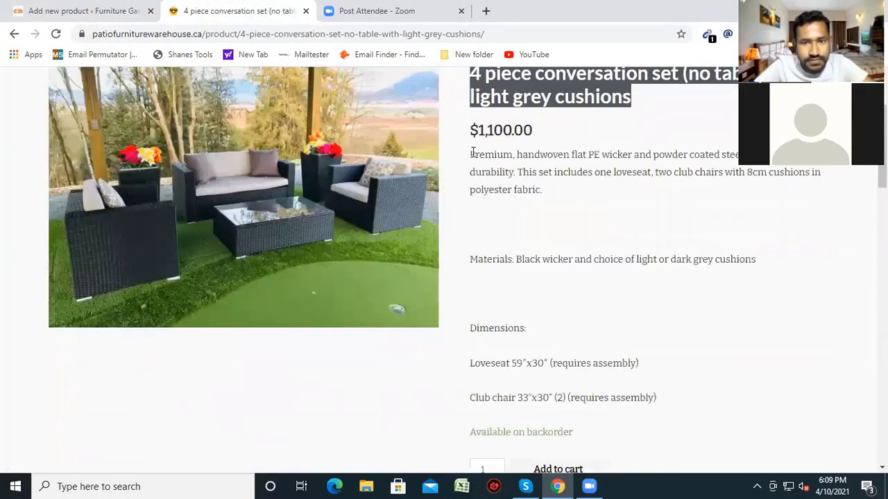
drag(472, 152, 568, 281)
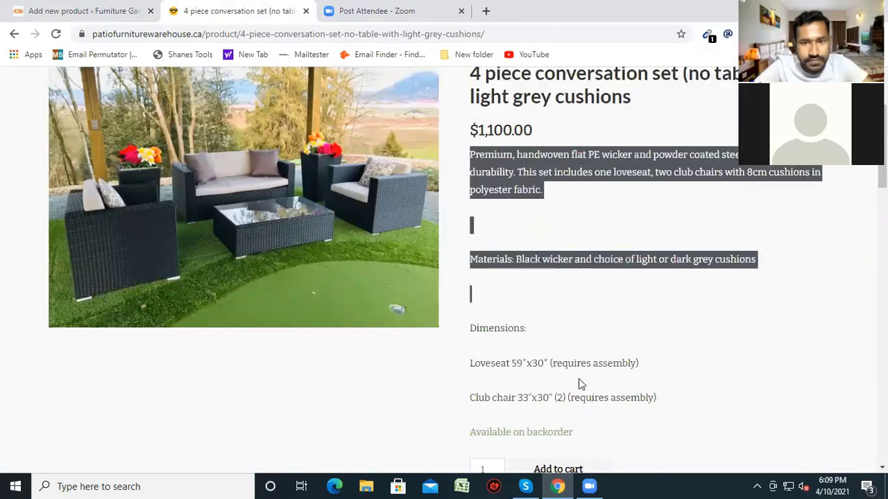
drag(581, 385, 597, 418)
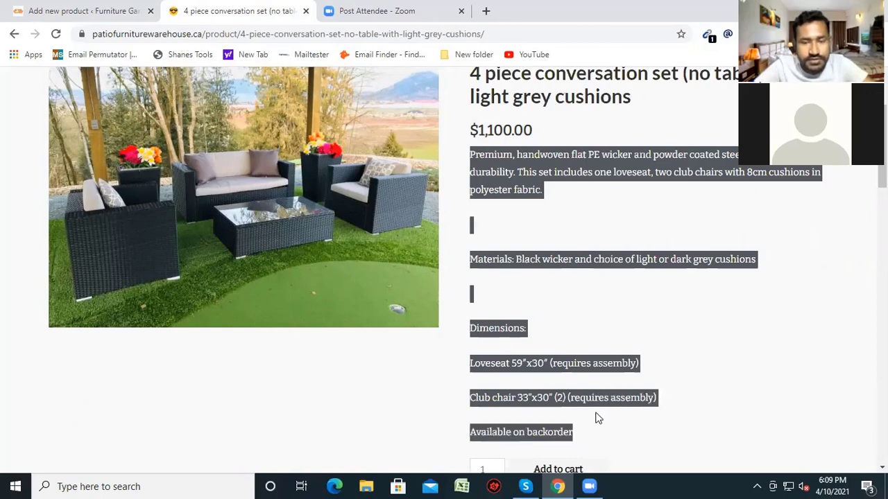
right_click(513, 329)
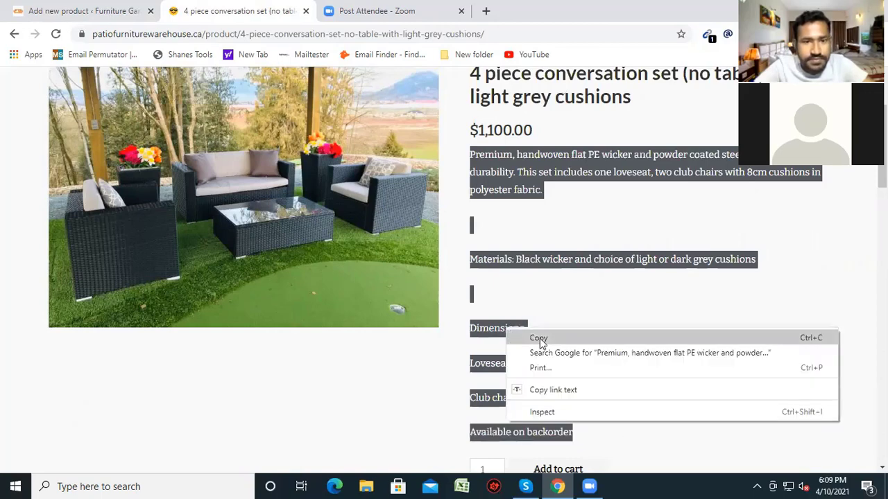
click(582, 342)
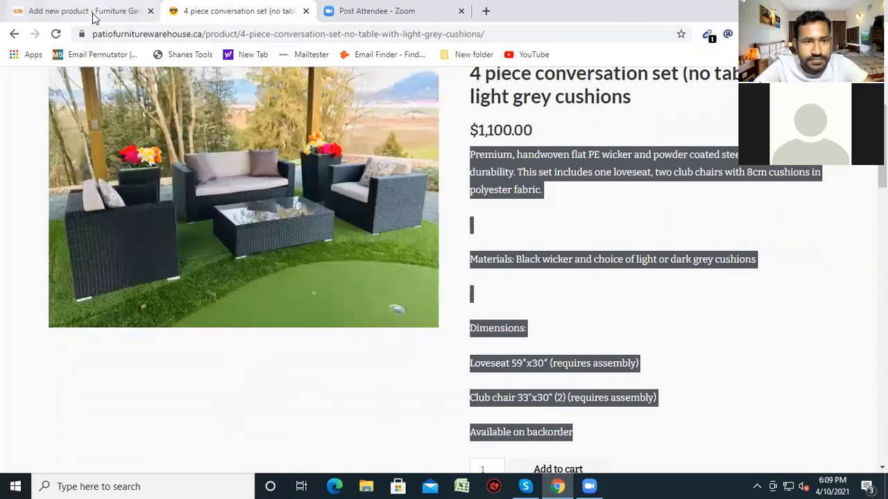
Paste the copied supplier description into the new product's description body
click(95, 14)
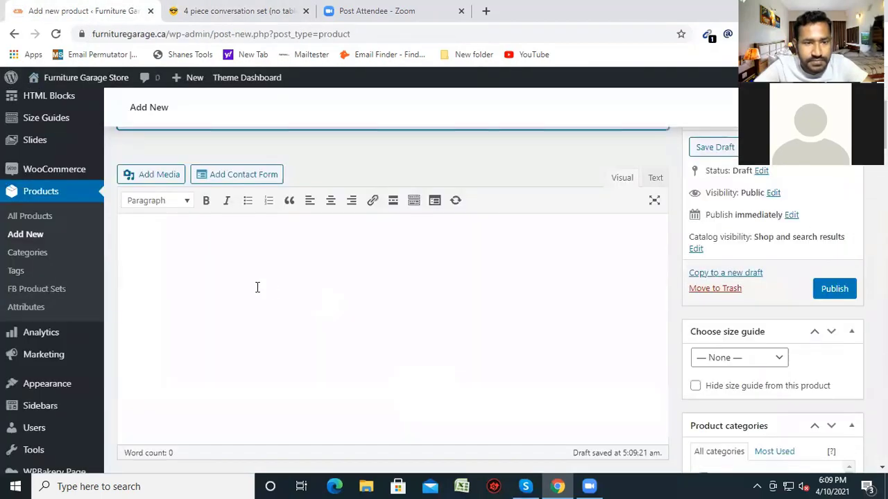
click(255, 289)
right_click(254, 288)
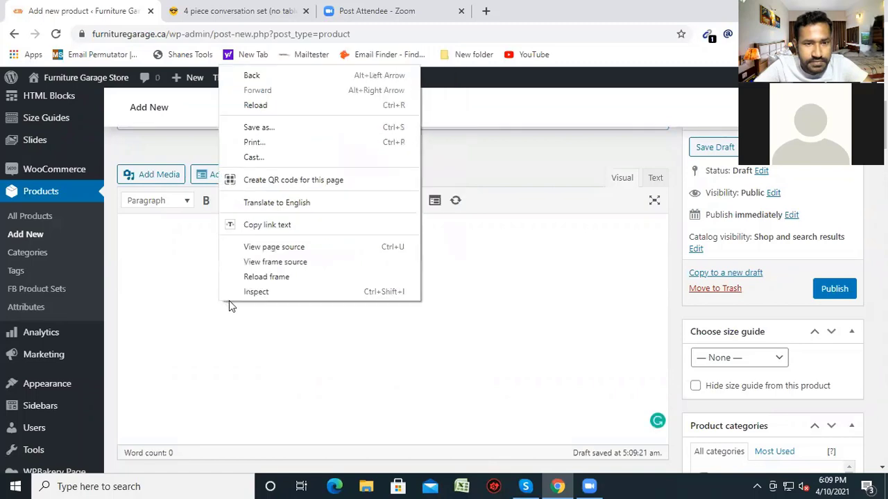
click(242, 336)
right_click(212, 292)
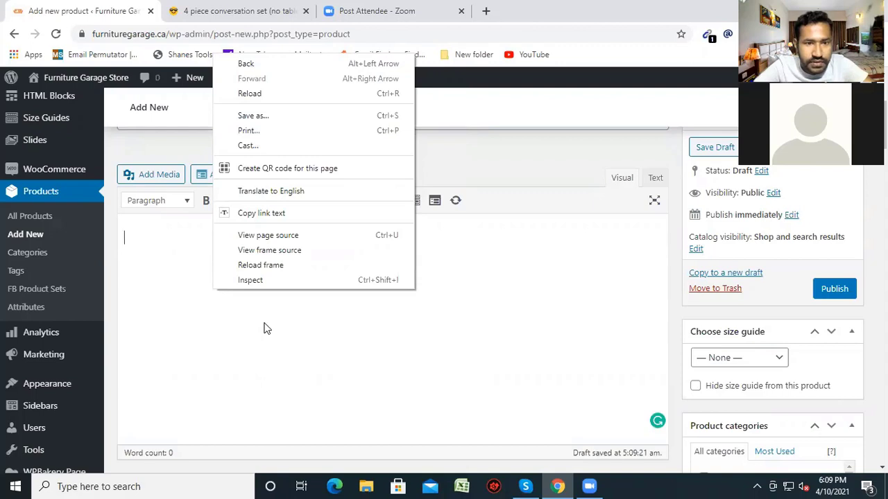
click(335, 345)
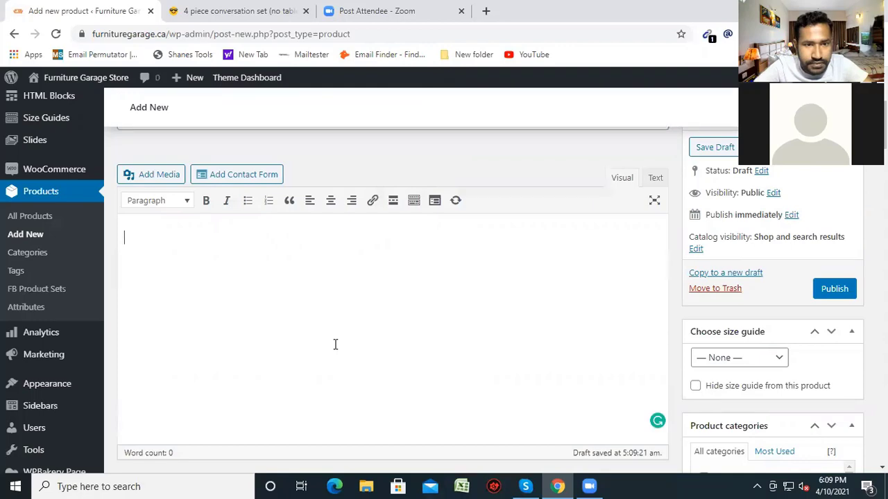
key(ctrl+v)
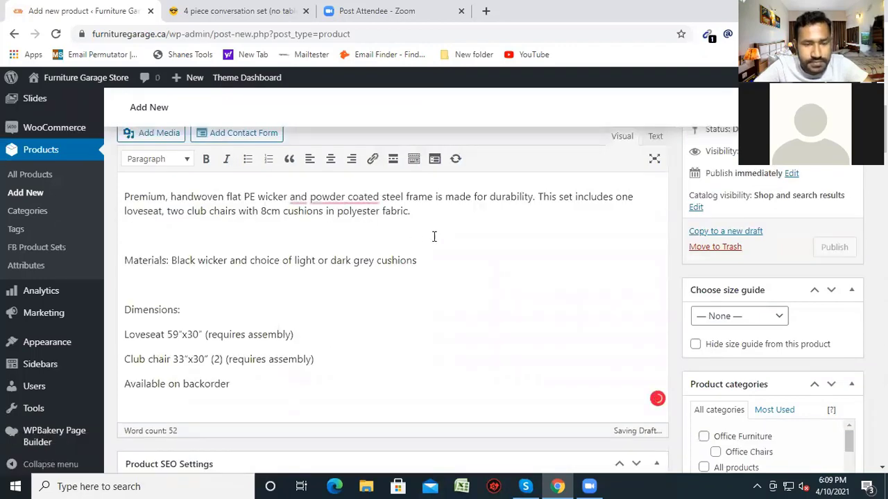
scroll(436, 240, down, 3)
scroll(440, 242, up, 3)
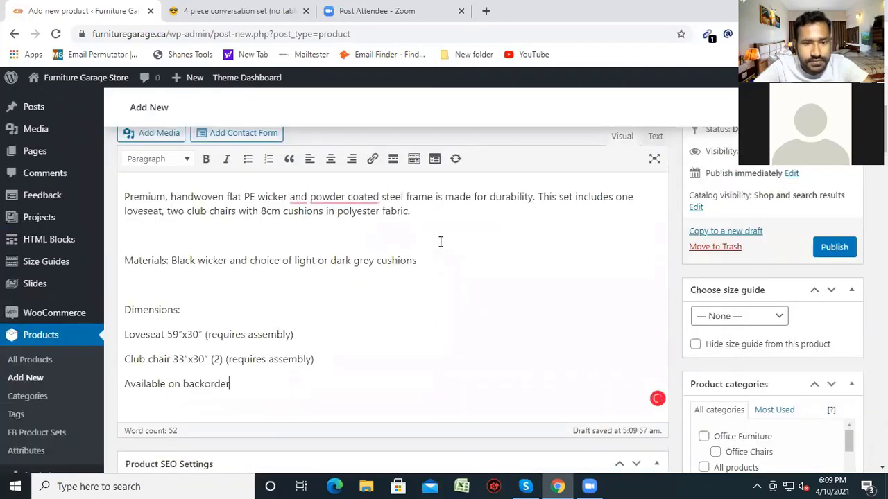
scroll(440, 241, down, 3)
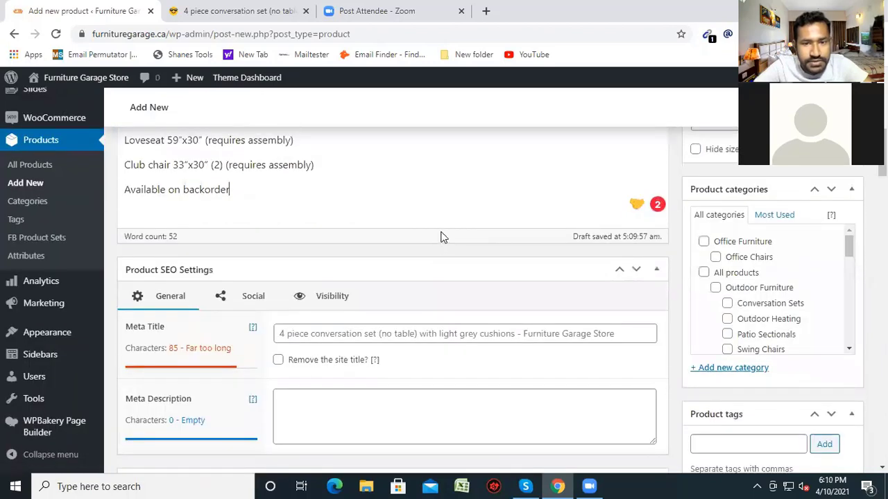
Copy the $1,100.00 price from the supplier's product page
scroll(443, 237, down, 1)
scroll(425, 188, up, 6)
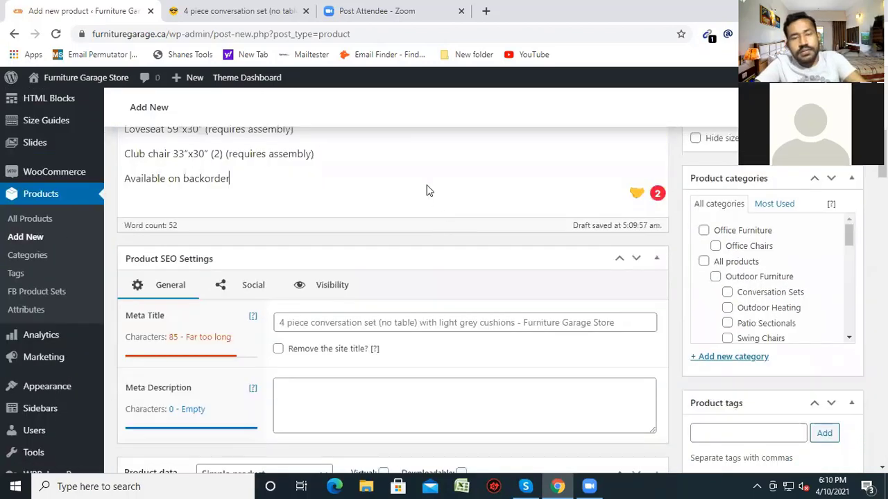
click(239, 11)
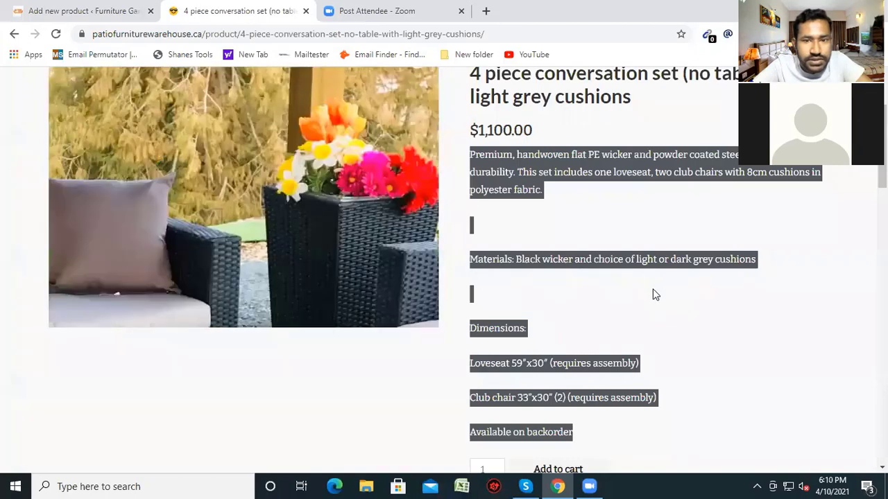
click(512, 130)
drag(488, 131, 469, 130)
click(515, 127)
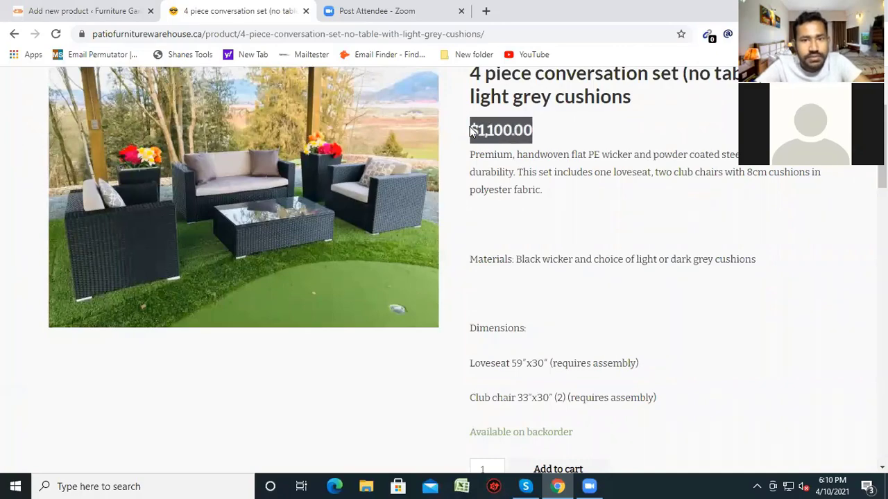
right_click(488, 136)
click(508, 140)
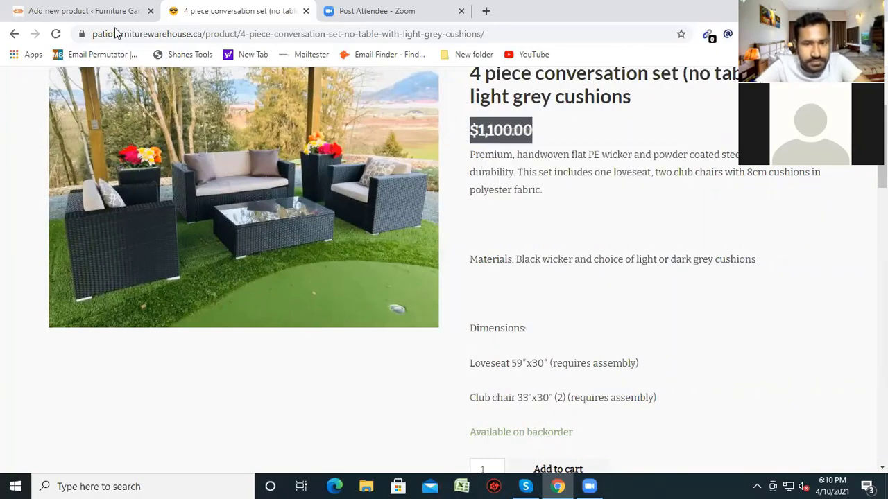
Paste $1,100.00 into the draft's Regular price field
click(79, 10)
scroll(365, 273, down, 2)
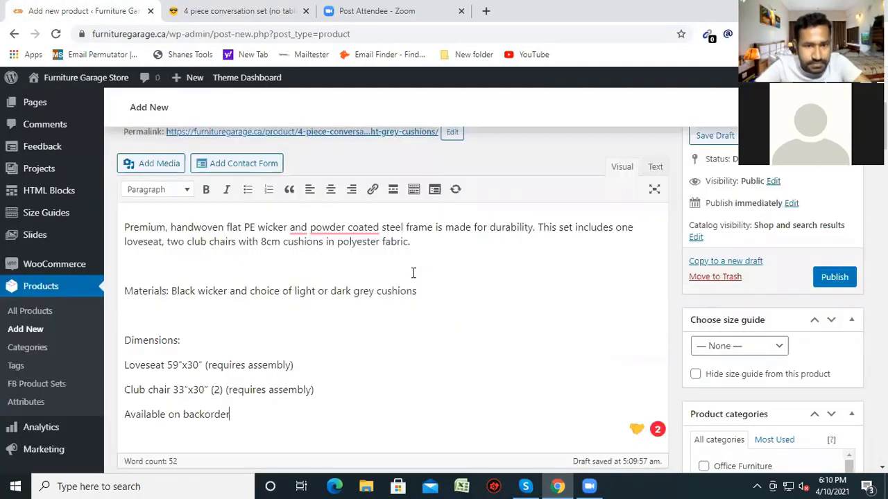
scroll(374, 272, down, 4)
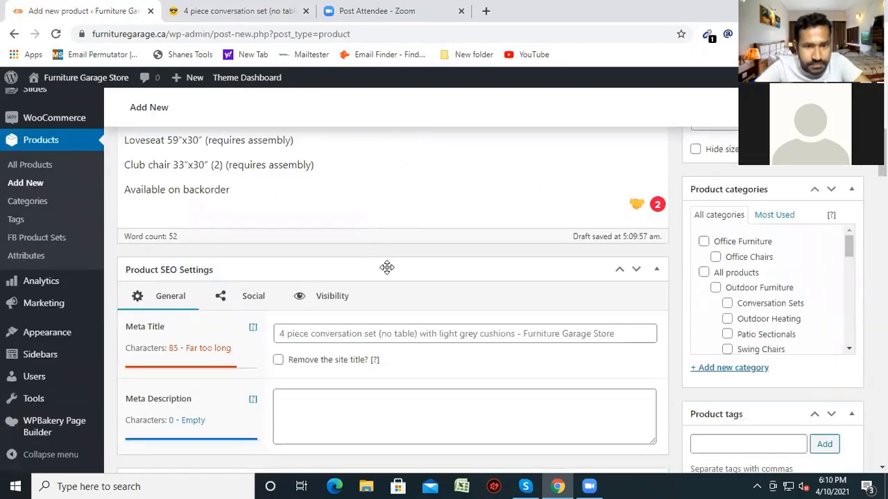
scroll(440, 277, down, 3)
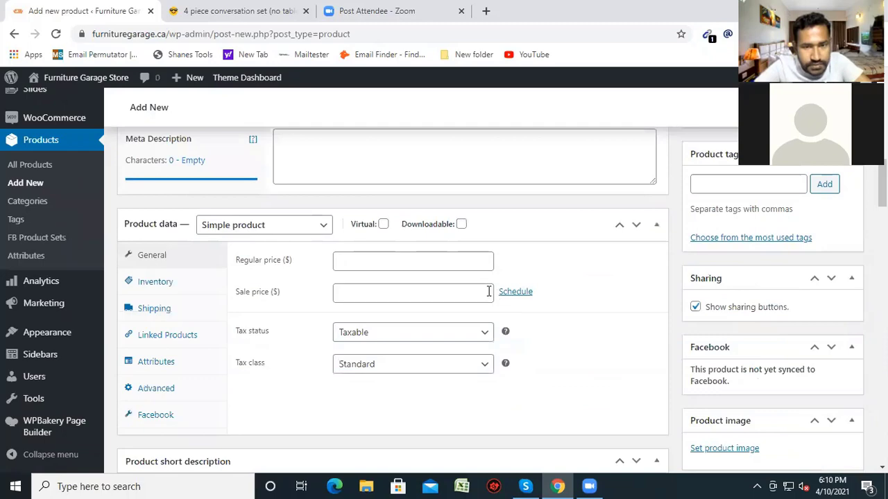
scroll(496, 300, down, 2)
scroll(573, 306, up, 3)
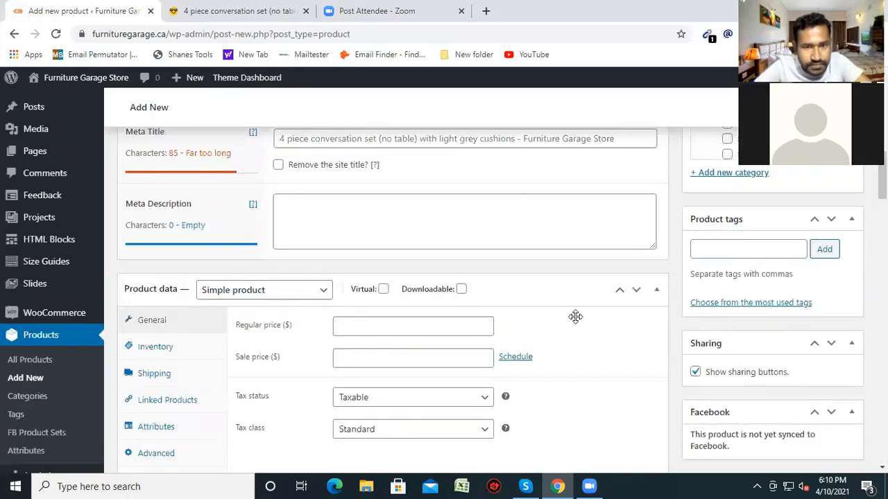
scroll(573, 317, up, 3)
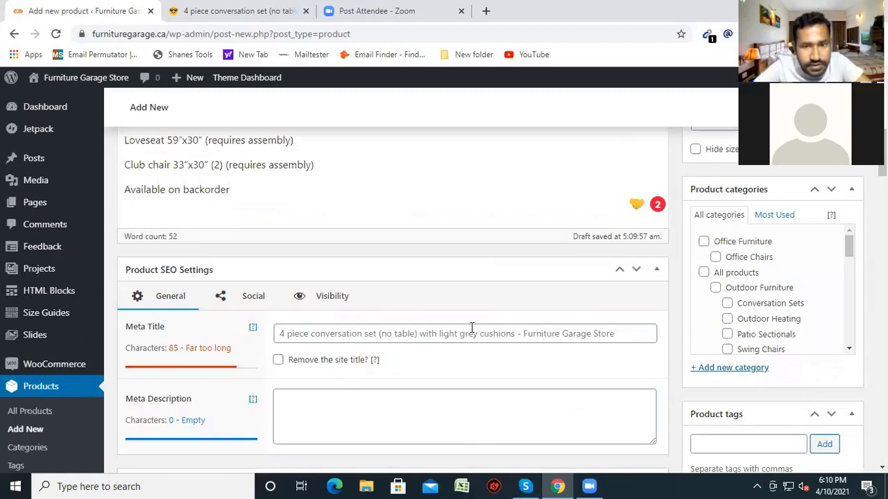
scroll(348, 333, down, 5)
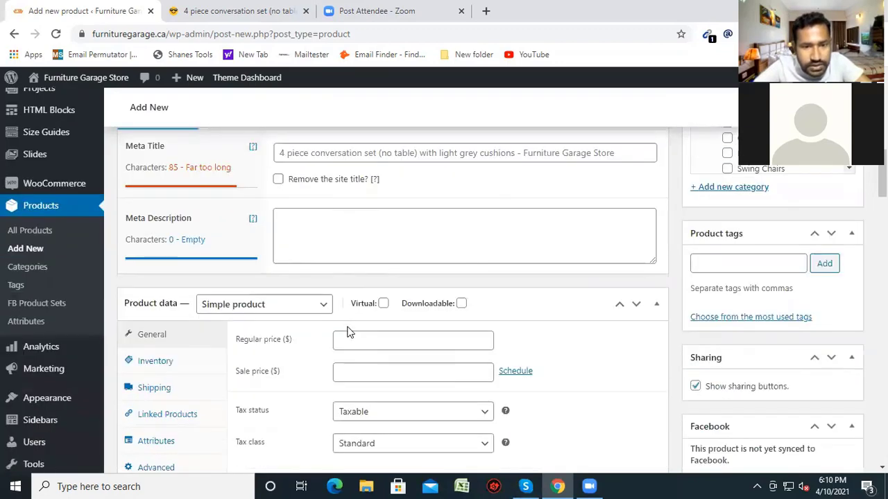
scroll(348, 327, down, 2)
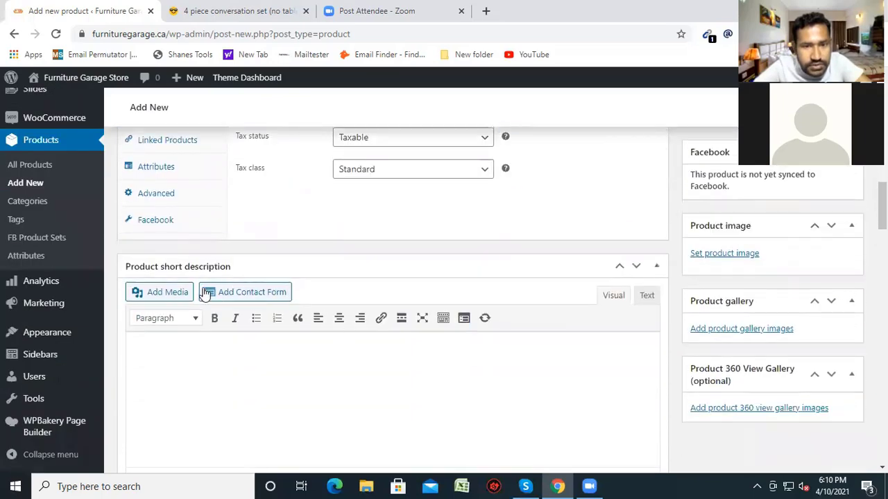
scroll(446, 259, up, 2)
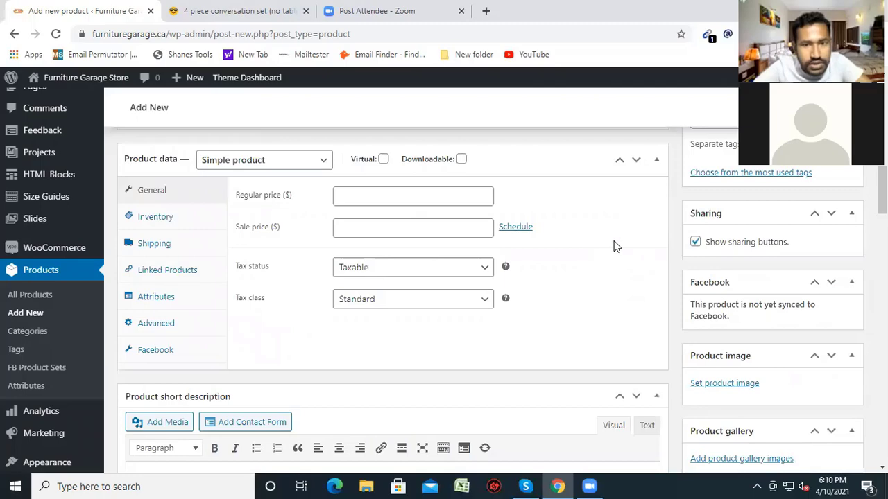
scroll(434, 298, up, 3)
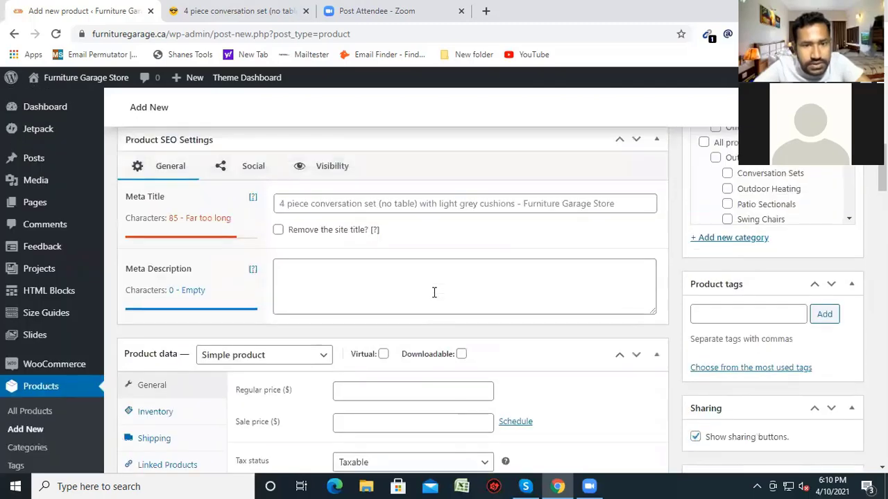
scroll(357, 295, down, 3)
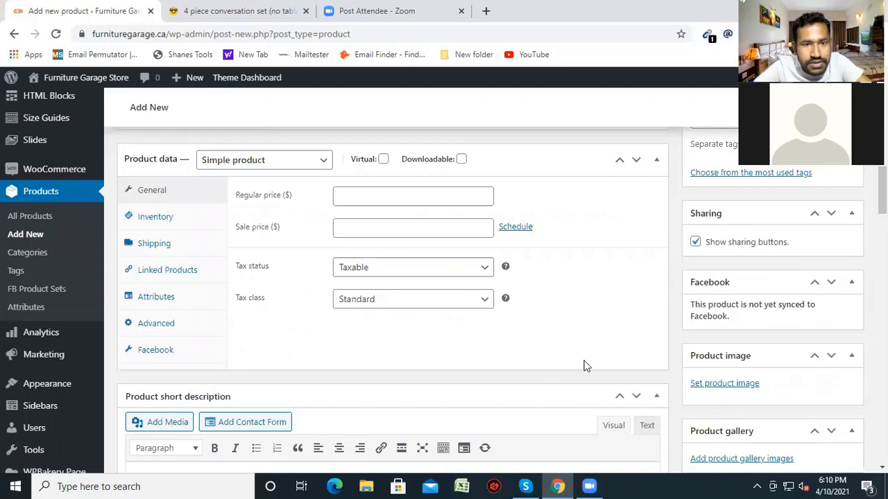
scroll(583, 365, down, 2)
scroll(449, 340, down, 5)
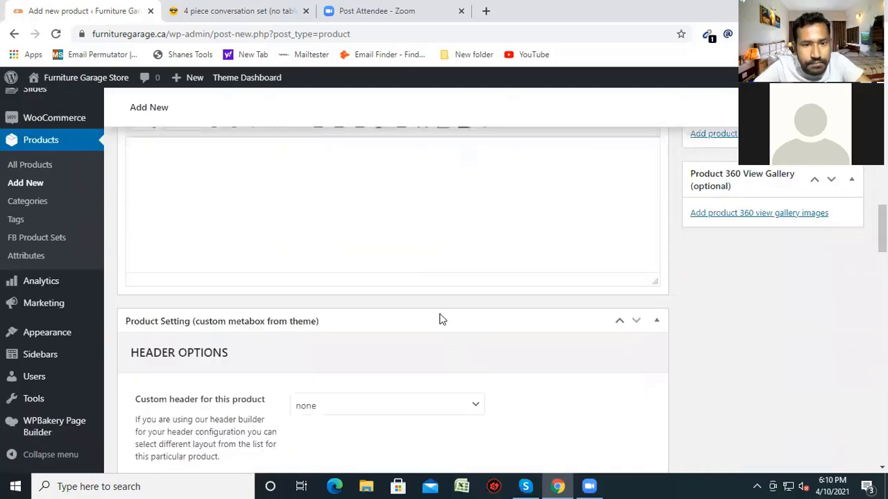
scroll(440, 319, up, 8)
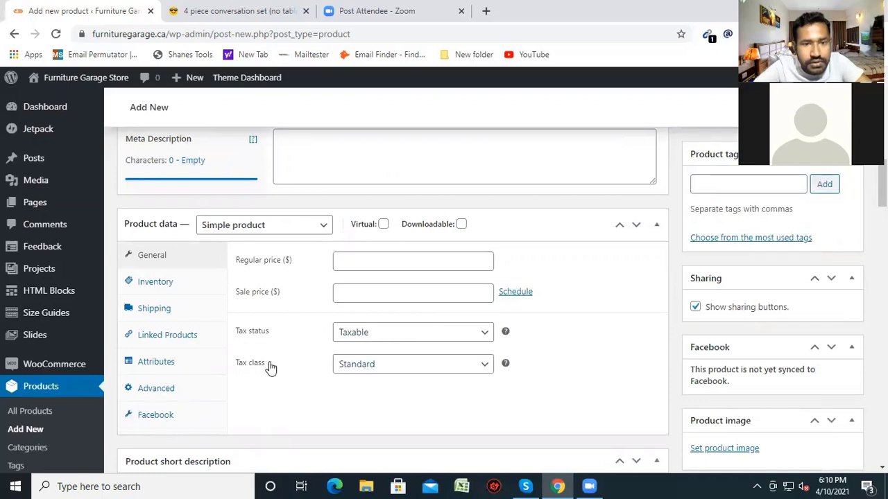
scroll(274, 323, up, 1)
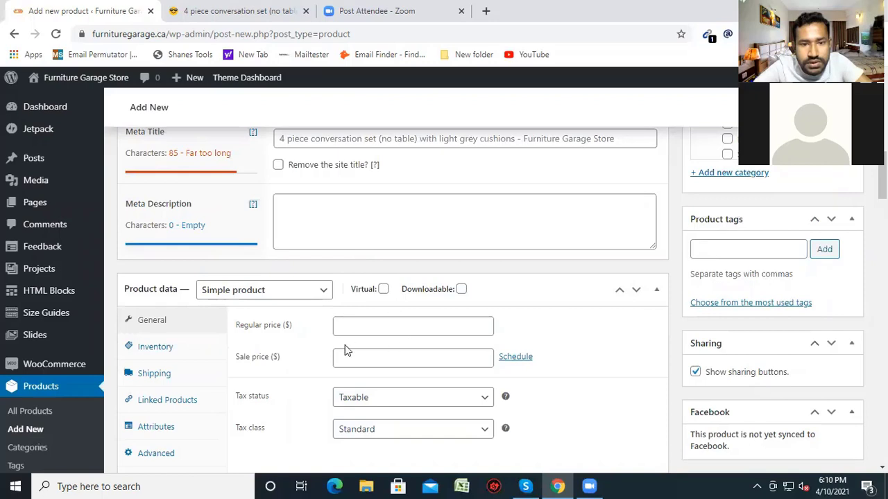
click(372, 328)
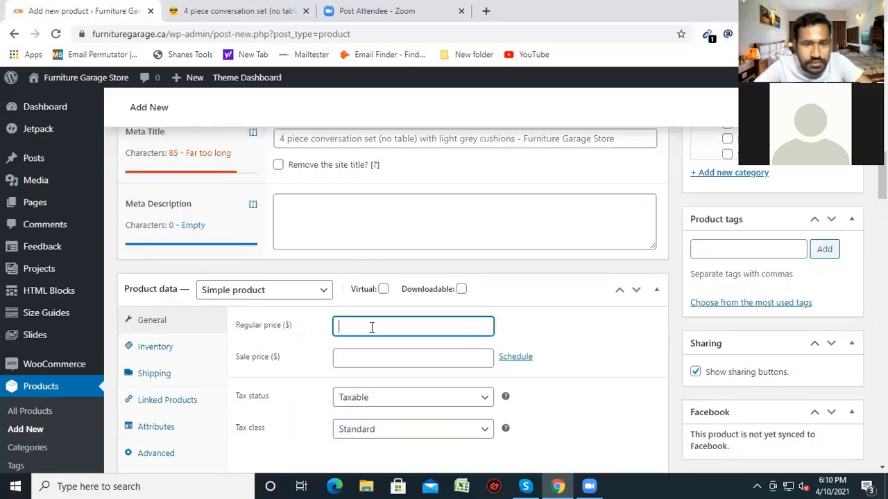
right_click(371, 331)
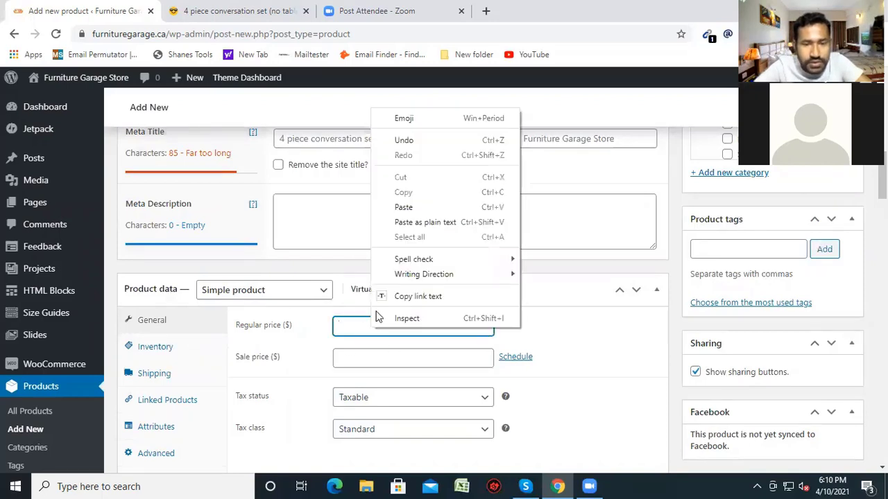
click(398, 204)
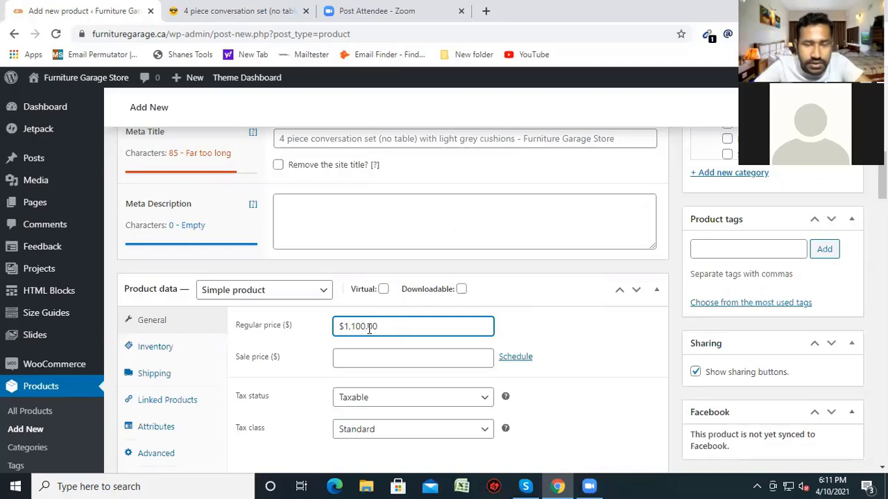
Replace the invalid '$1,100.' entry with 1099 as the regular price
scroll(344, 313, up, 1)
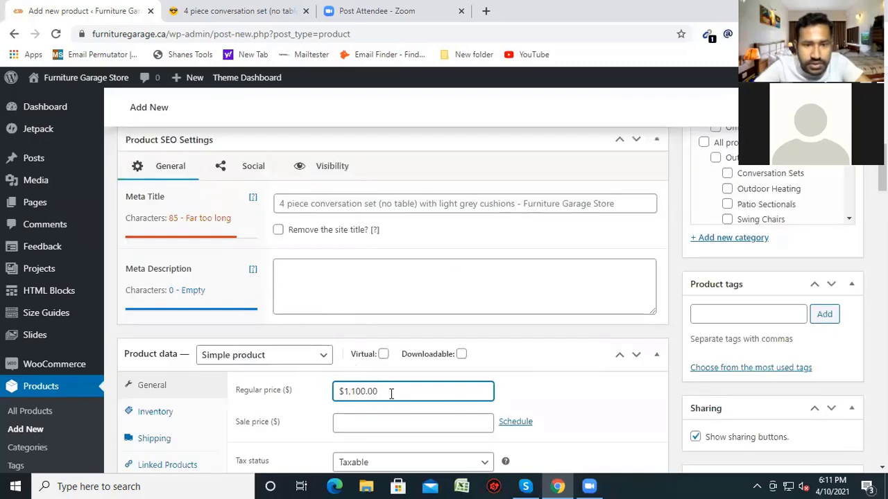
key(BackSpace)
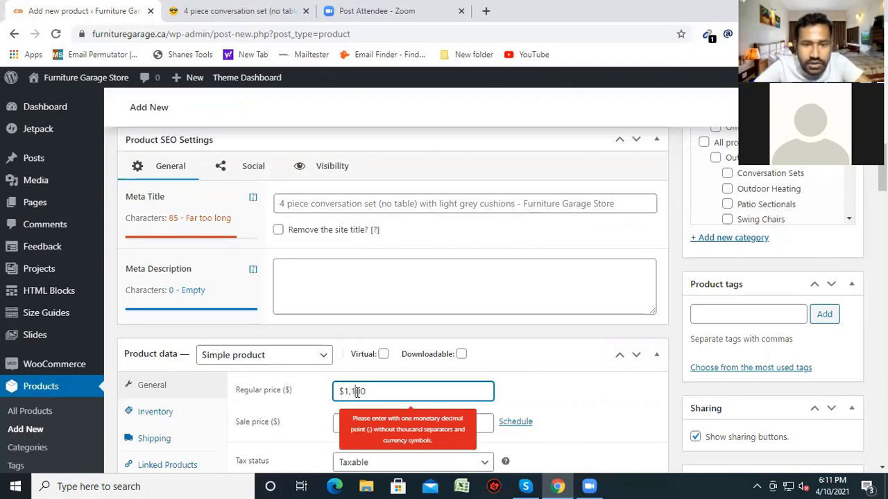
click(365, 391)
key(Left)
key(Left)
key(BackSpace)
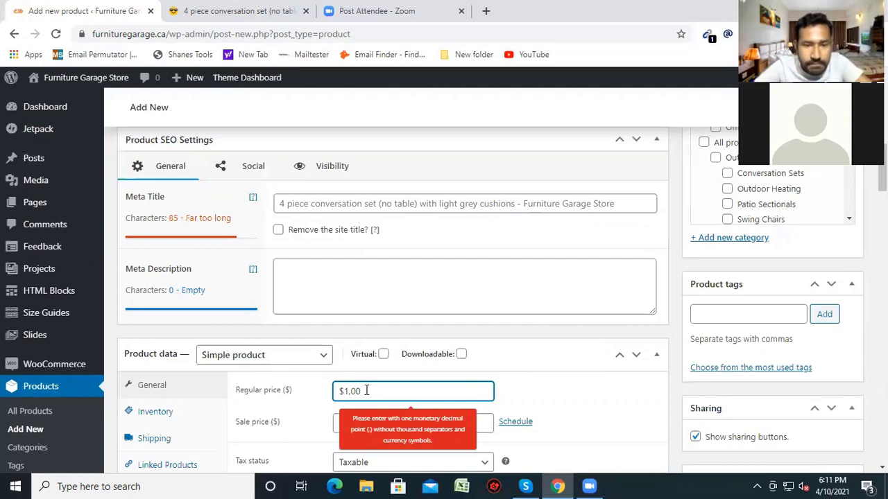
key(BackSpace)
key(BackSpace)
key(BackSpace)
key(BackSpace)
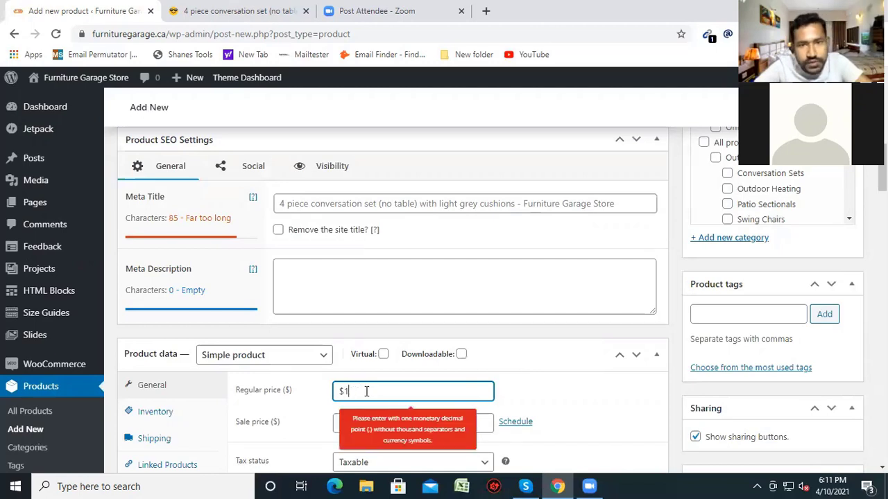
key(BackSpace)
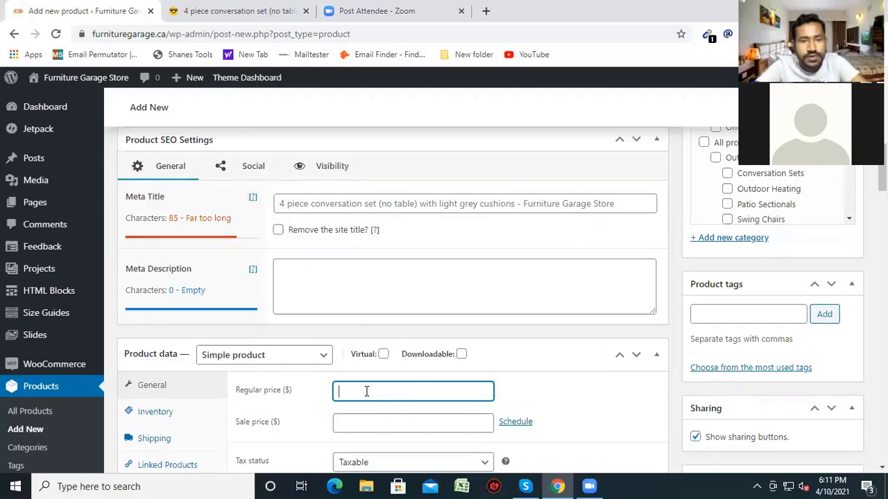
text(1099)
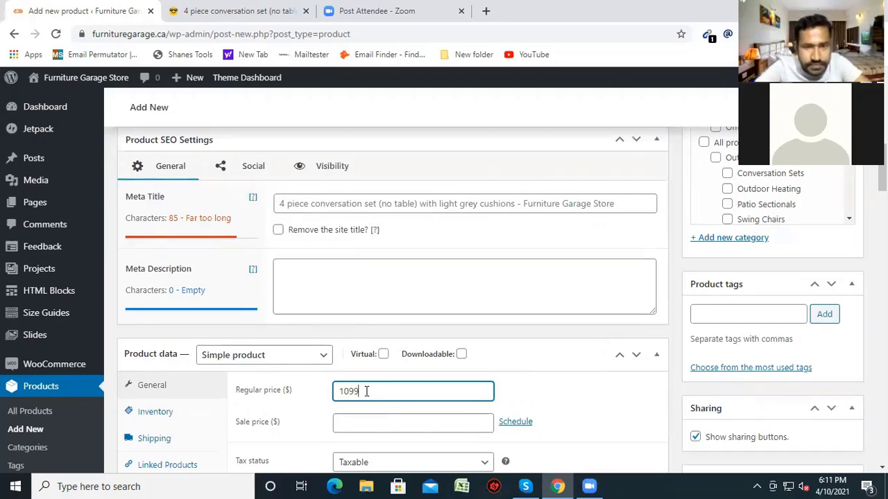
Tick Conversation Sets under Outdoor Furniture in the Product categories box
scroll(429, 299, down, 2)
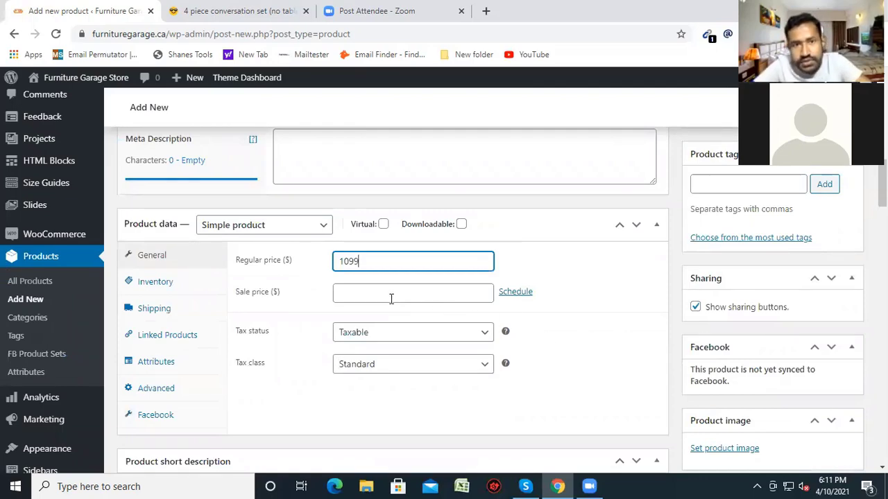
scroll(792, 405, up, 4)
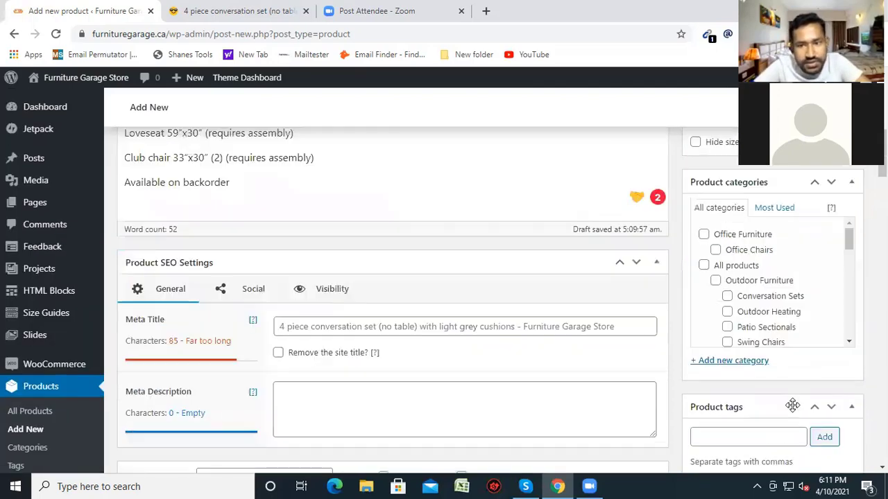
scroll(804, 399, up, 3)
scroll(807, 394, down, 1)
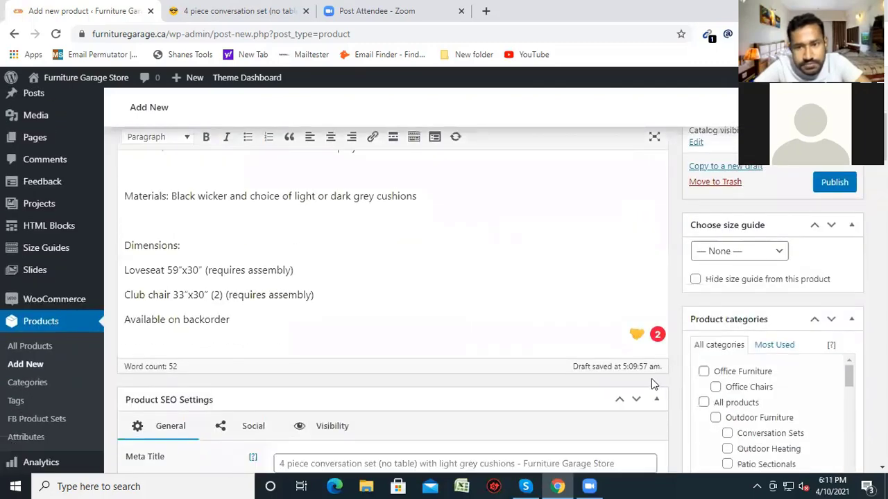
scroll(805, 383, up, 2)
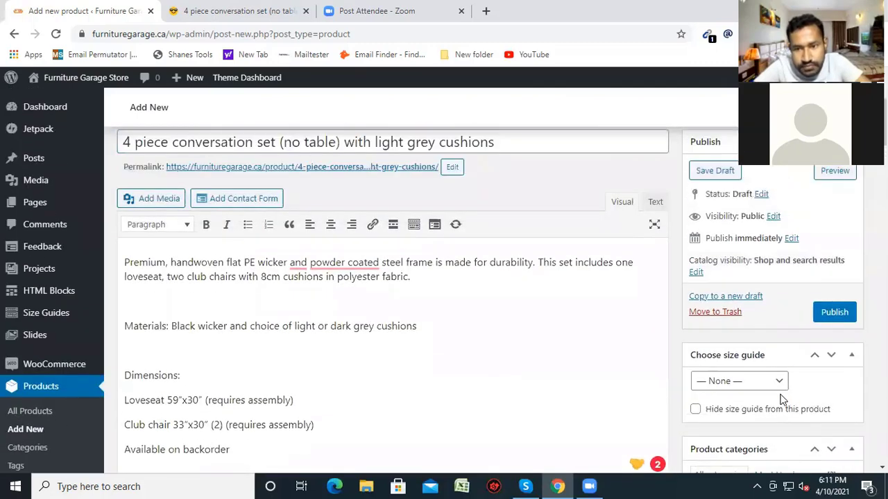
scroll(781, 396, up, 1)
scroll(779, 402, down, 2)
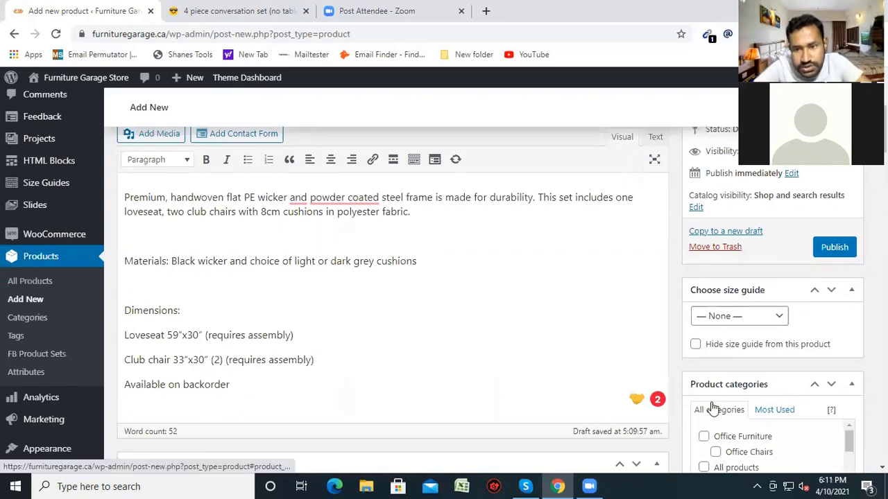
scroll(713, 389, down, 1)
scroll(714, 350, down, 1)
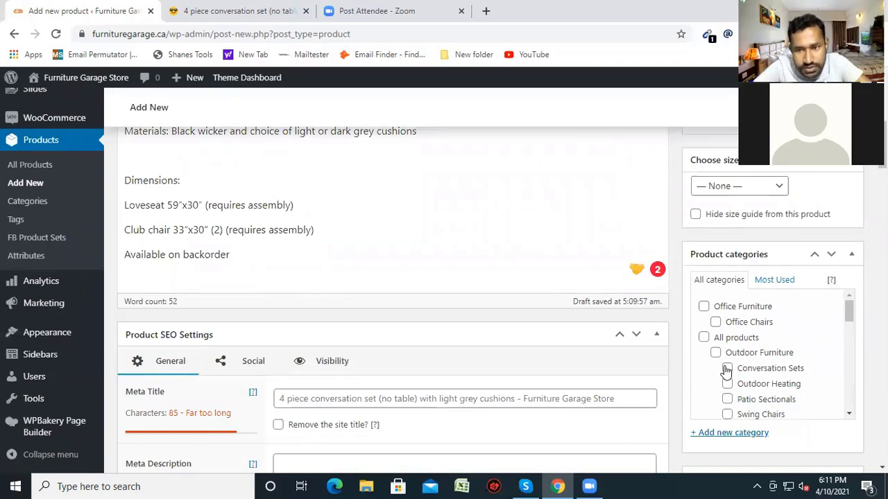
click(727, 368)
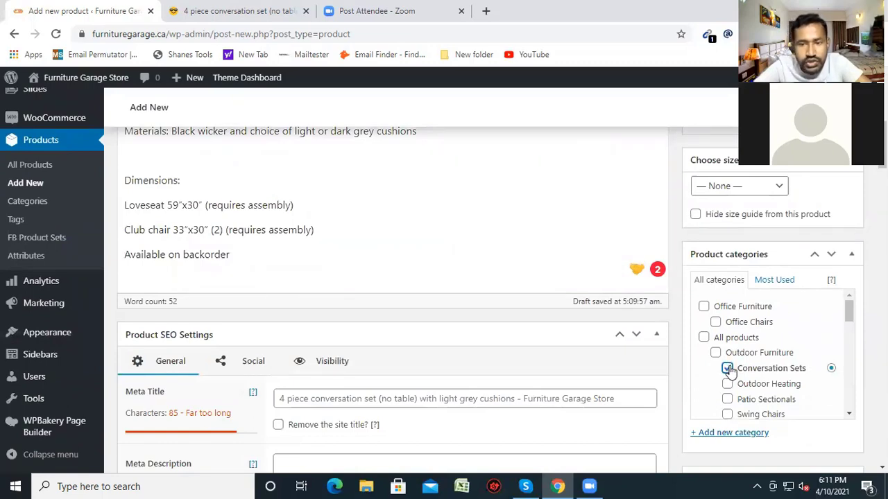
scroll(729, 372, down, 3)
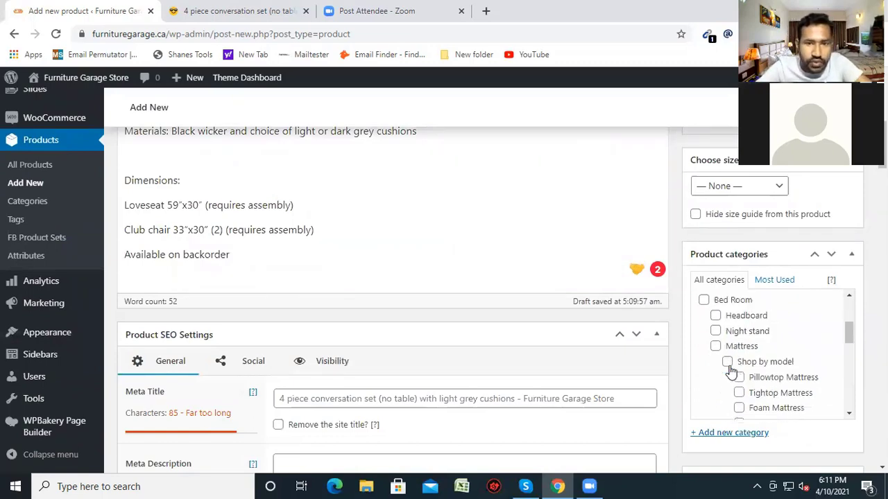
scroll(731, 371, up, 2)
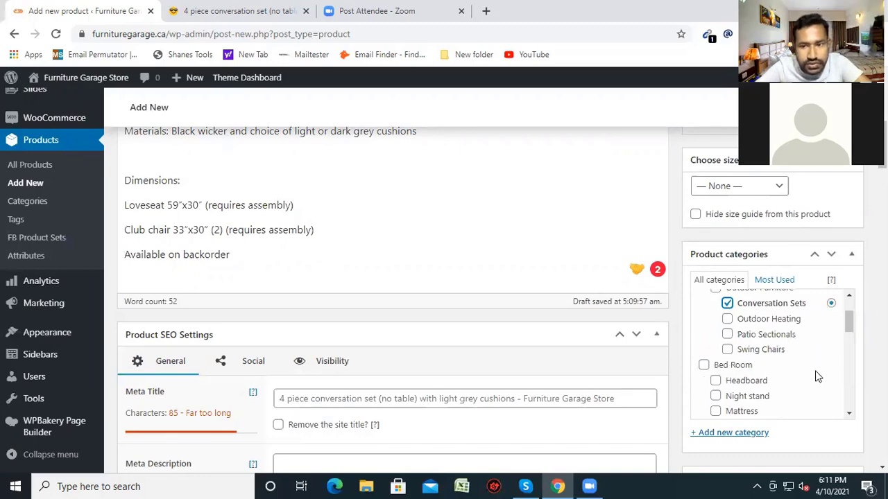
scroll(811, 374, up, 1)
scroll(657, 369, up, 2)
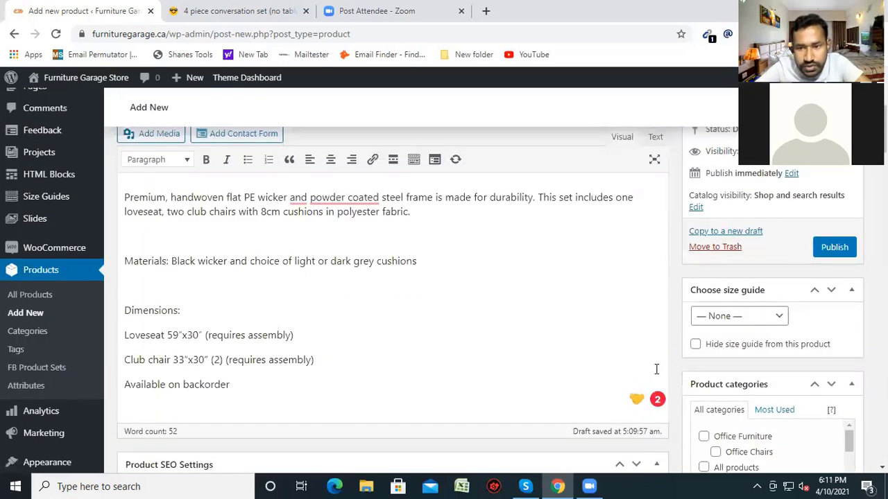
scroll(614, 361, up, 3)
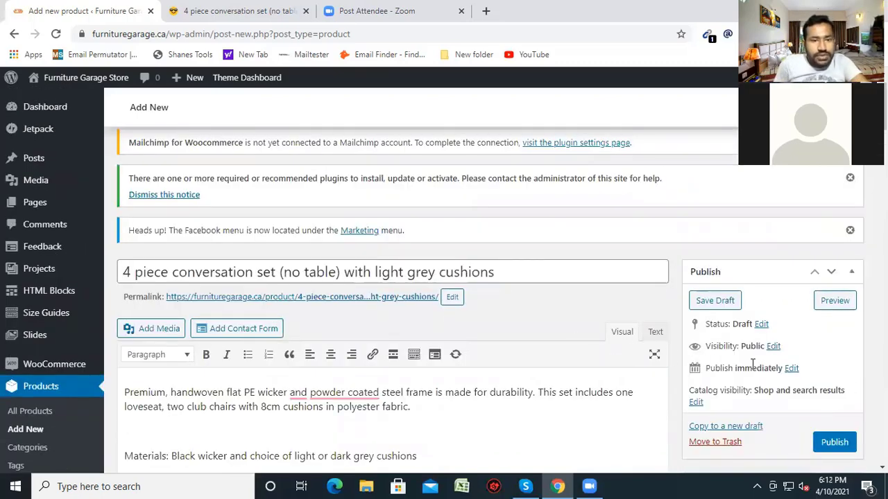
scroll(765, 388, down, 1)
scroll(765, 392, down, 2)
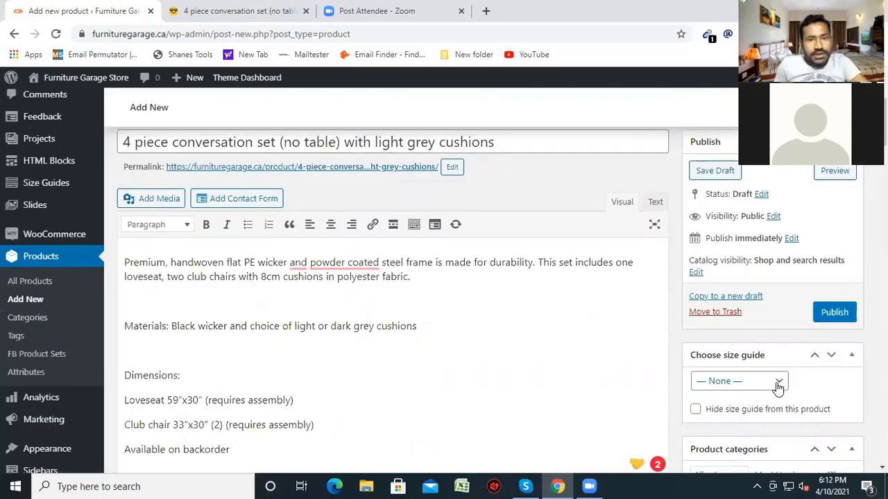
scroll(784, 390, down, 1)
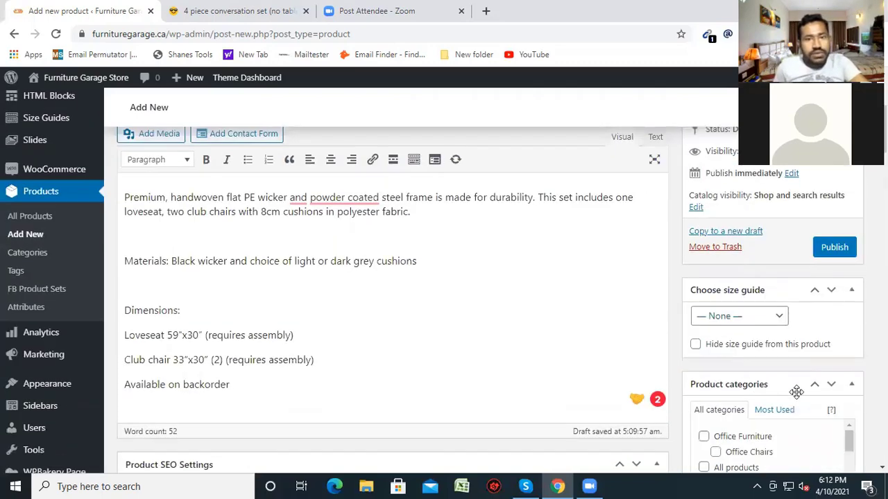
scroll(784, 390, down, 2)
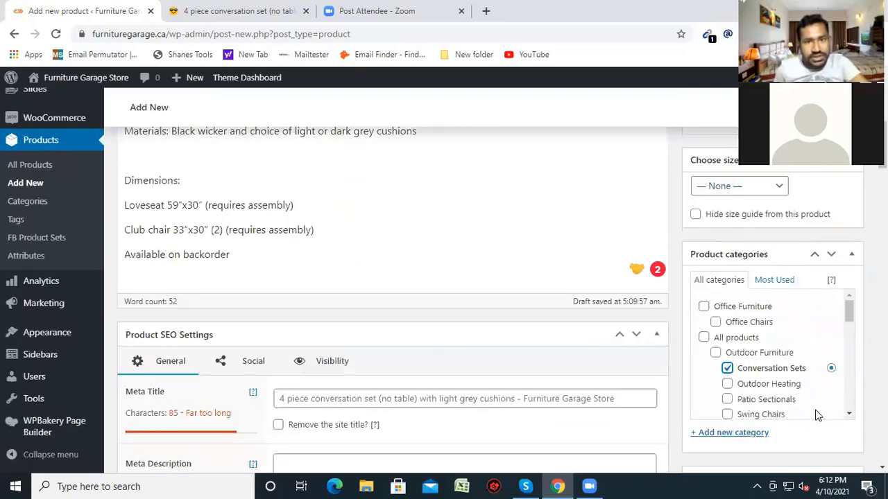
scroll(754, 444, up, 3)
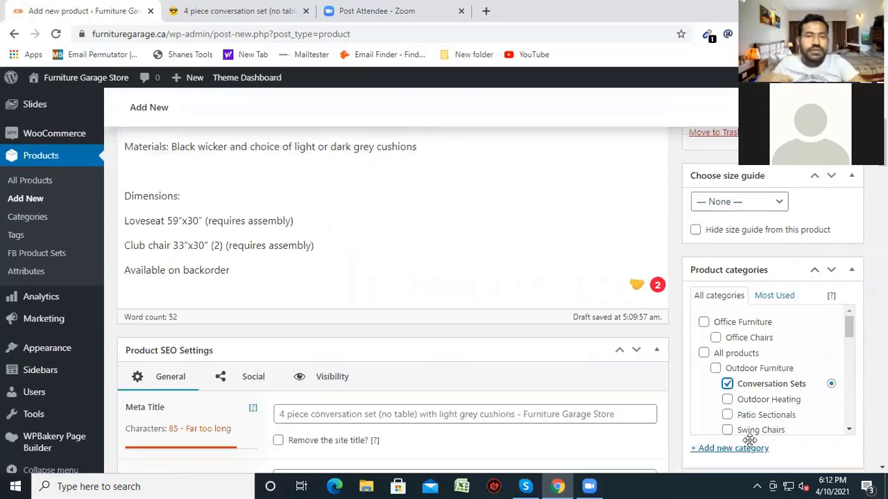
scroll(626, 417, up, 3)
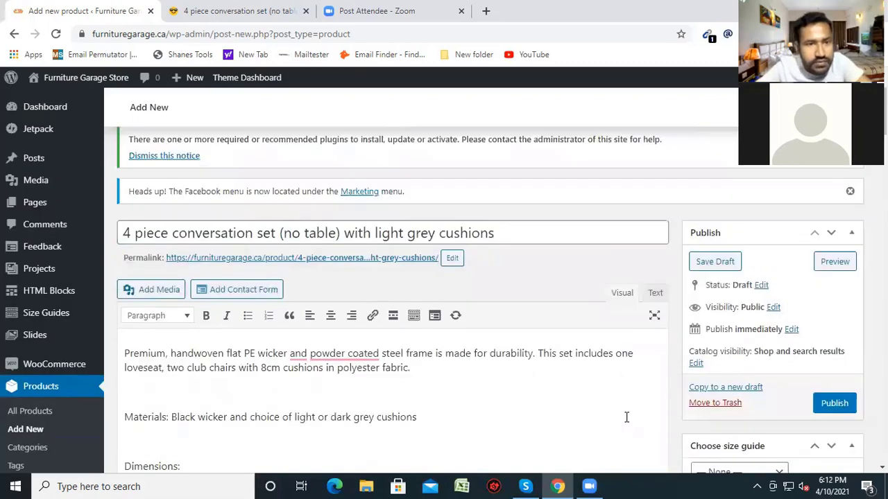
scroll(806, 369, down, 1)
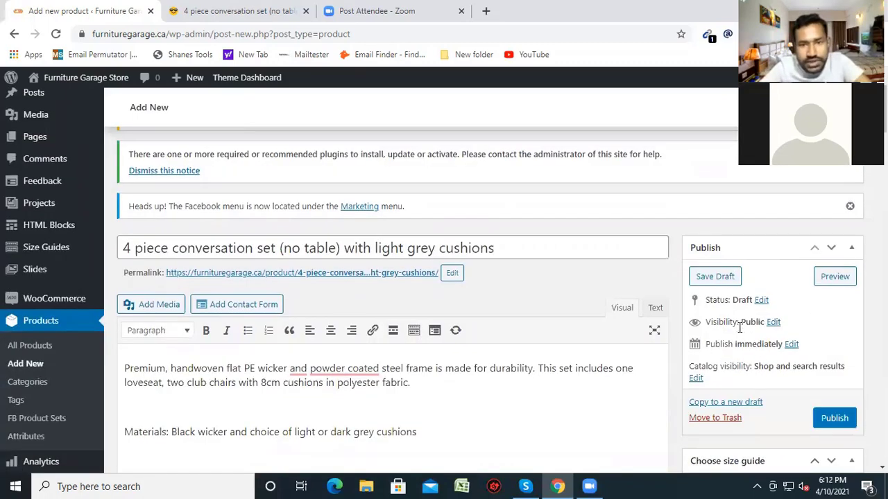
scroll(782, 342, down, 1)
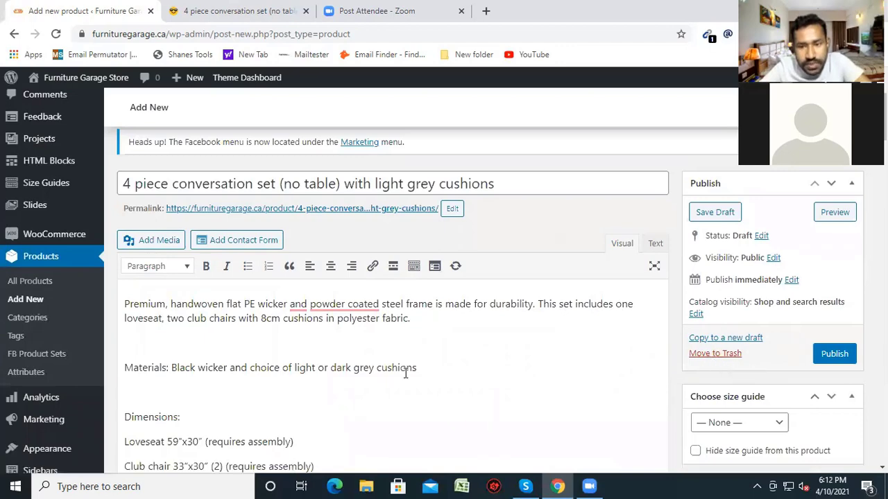
scroll(385, 364, down, 12)
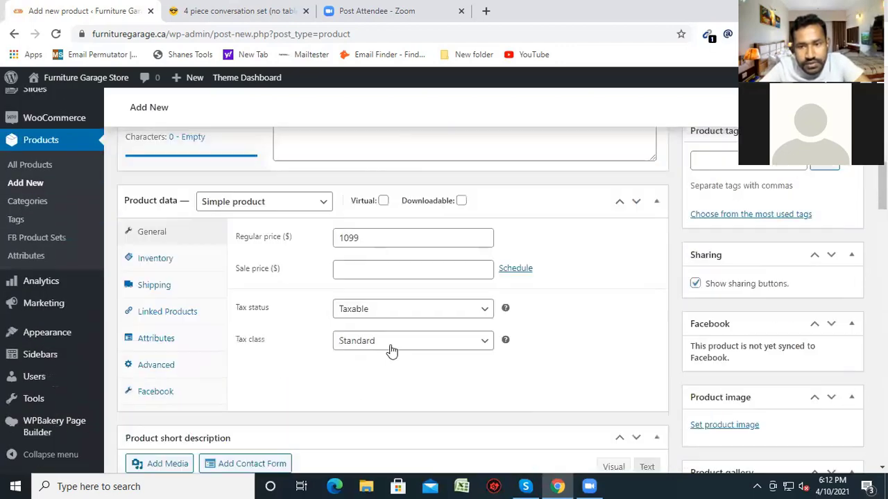
scroll(390, 350, down, 2)
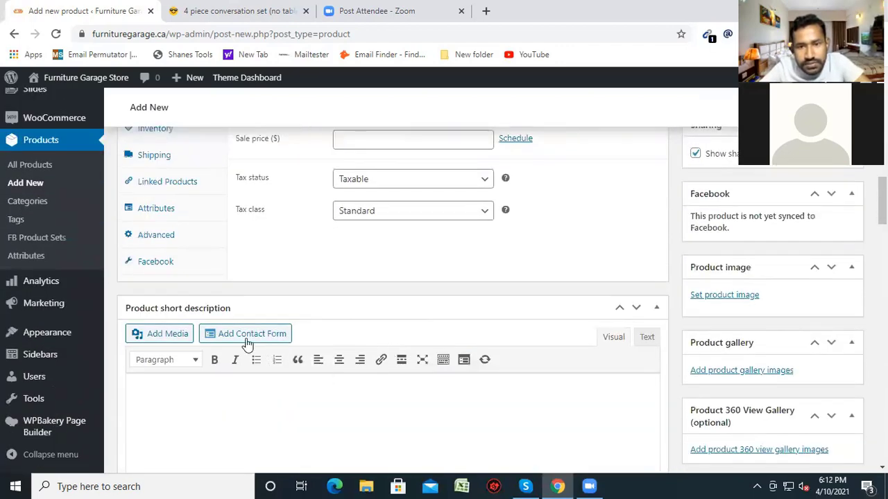
scroll(252, 331, down, 5)
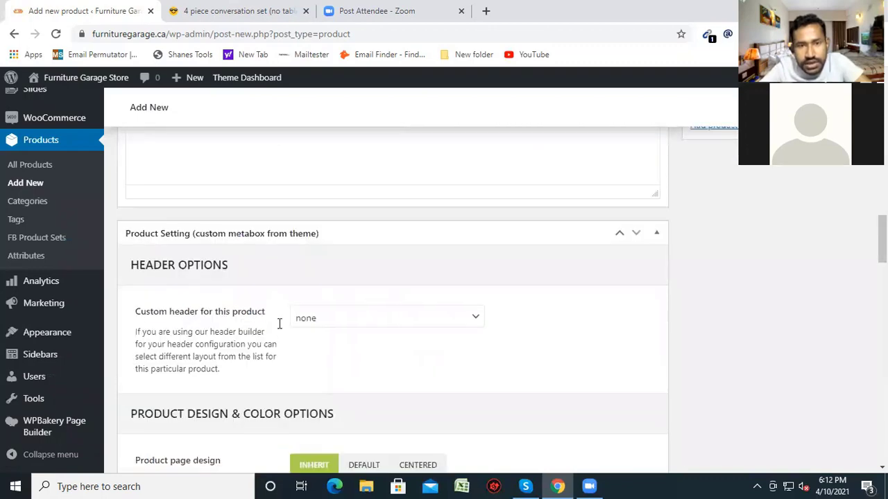
scroll(279, 324, up, 3)
scroll(653, 340, up, 1)
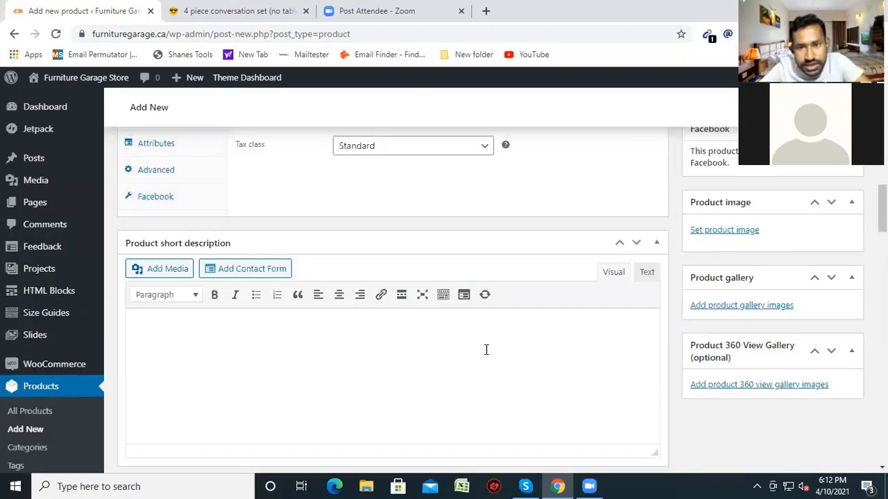
scroll(522, 334, up, 4)
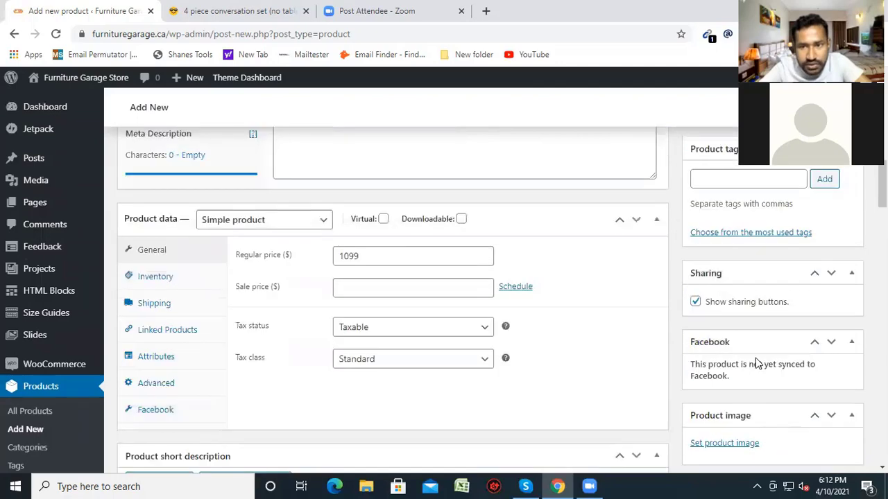
scroll(755, 358, up, 3)
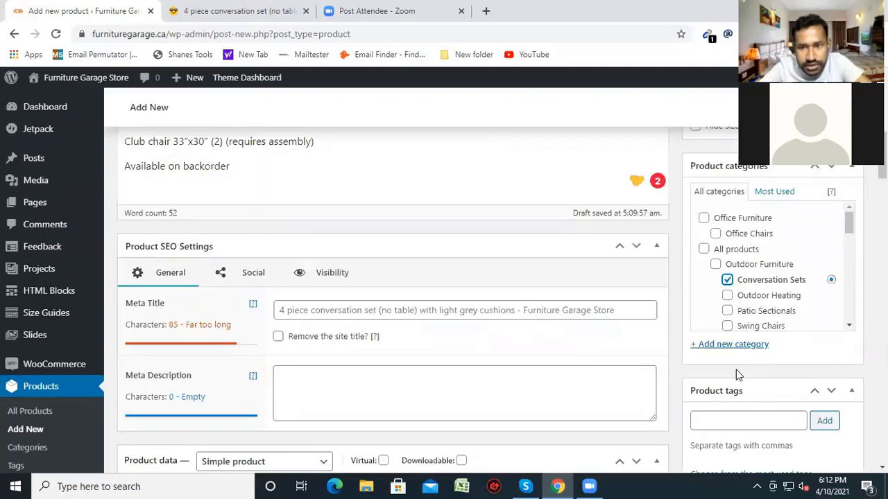
Copy 'conversation set' from the title and tick the Conversation Sets category
click(738, 418)
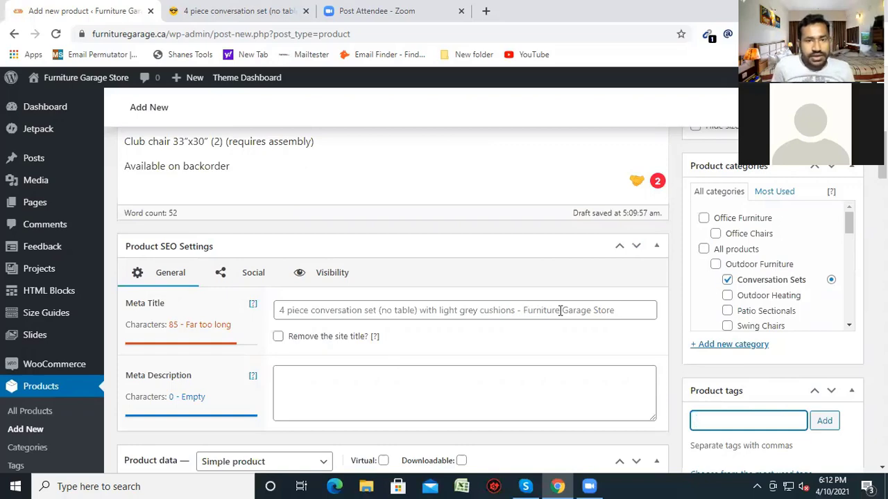
scroll(488, 332, up, 7)
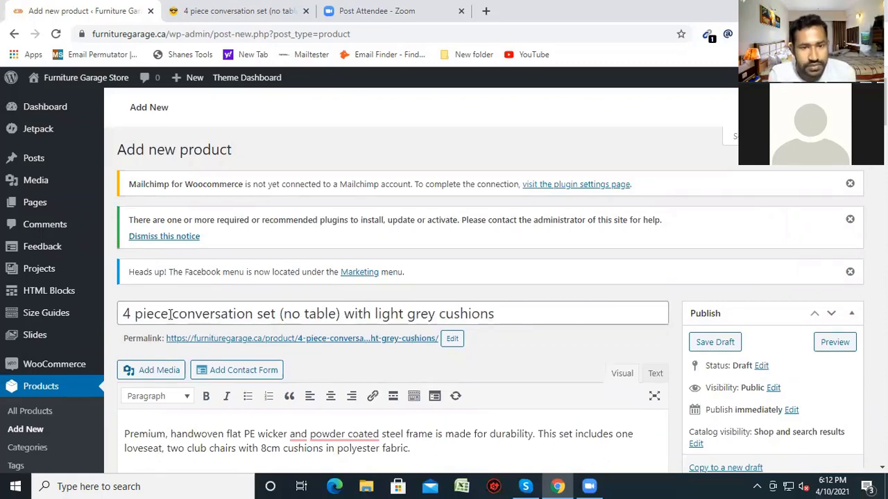
drag(172, 313, 277, 314)
right_click(250, 318)
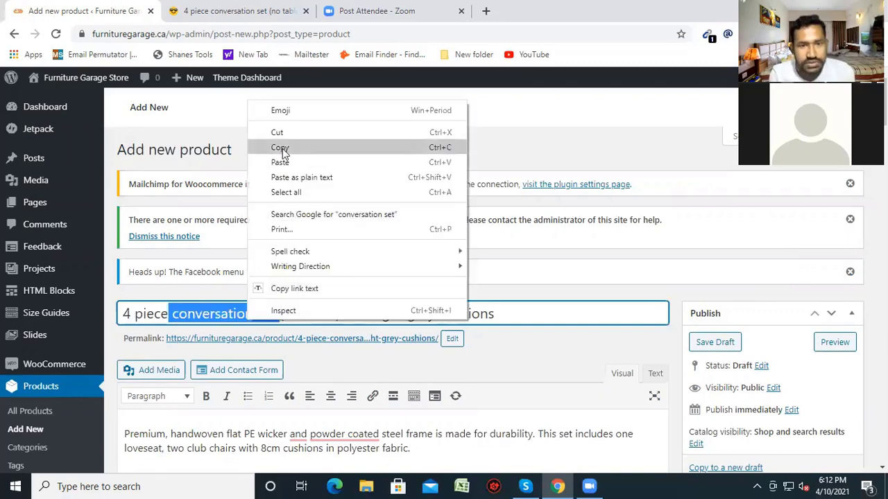
click(281, 148)
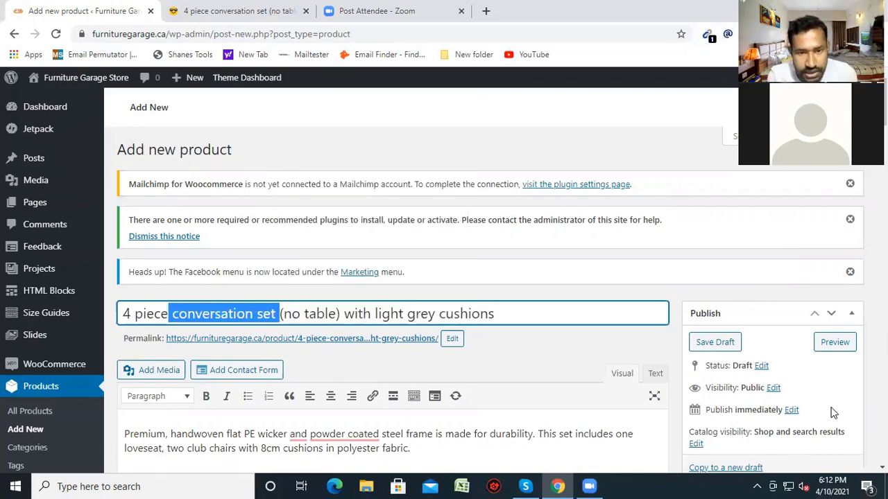
scroll(822, 410, down, 5)
scroll(822, 410, down, 2)
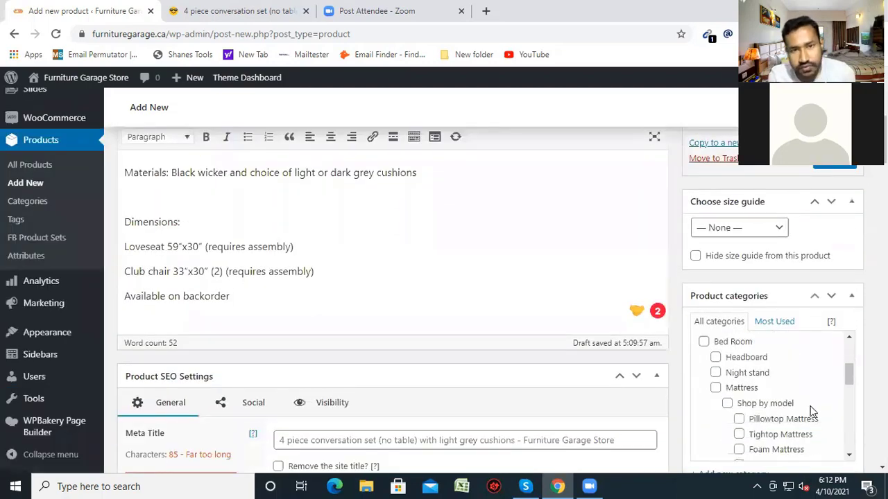
scroll(813, 411, down, 2)
scroll(813, 411, up, 5)
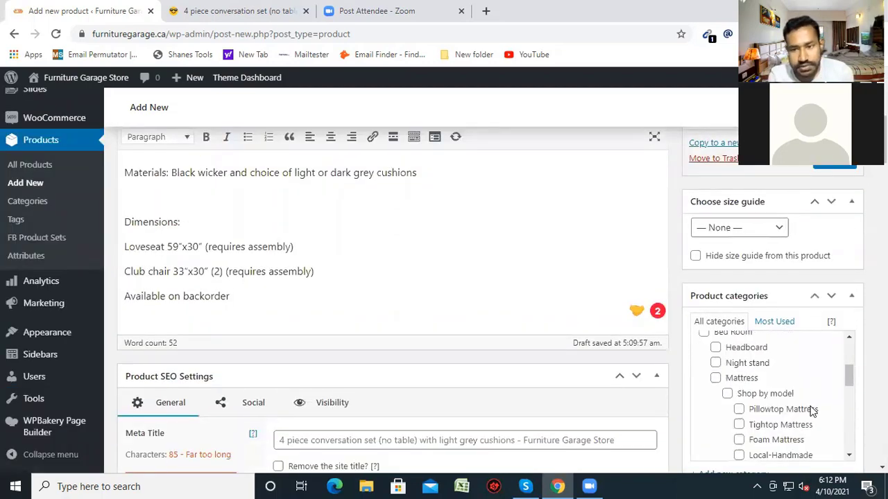
click(804, 411)
Add 'conversation set' as a product tag
scroll(808, 411, up, 1)
scroll(783, 399, up, 3)
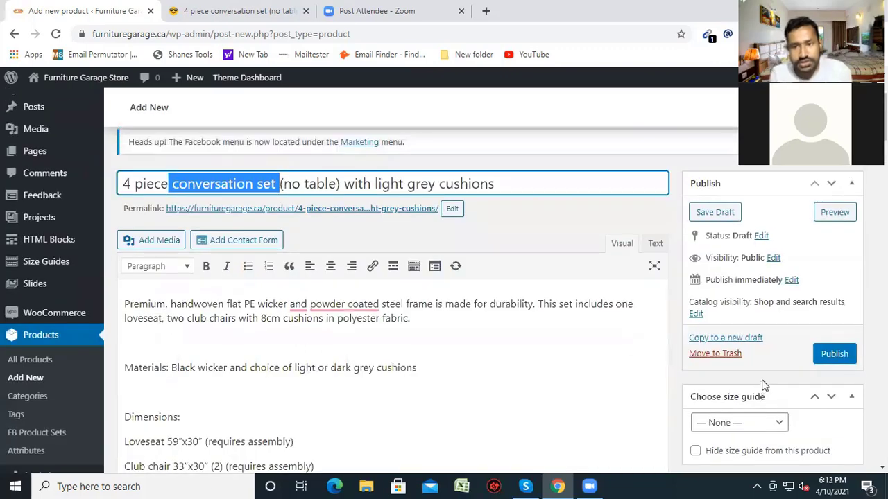
scroll(759, 357, down, 1)
scroll(767, 373, down, 5)
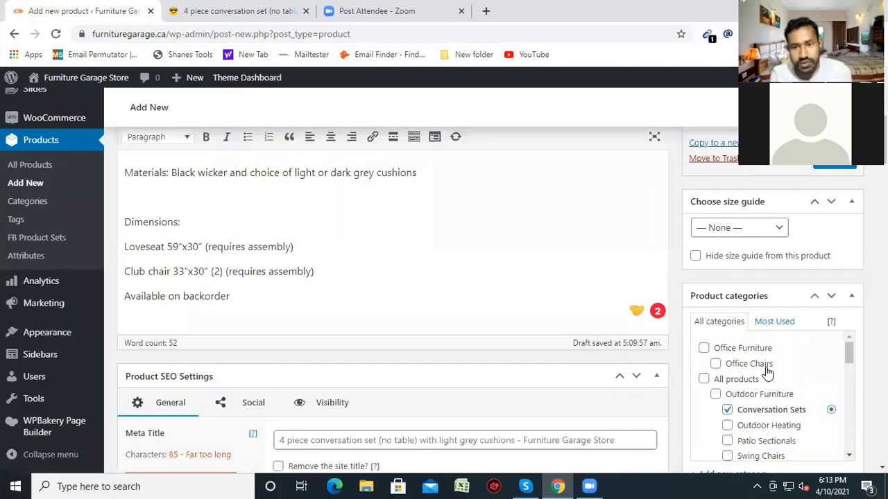
scroll(767, 372, down, 4)
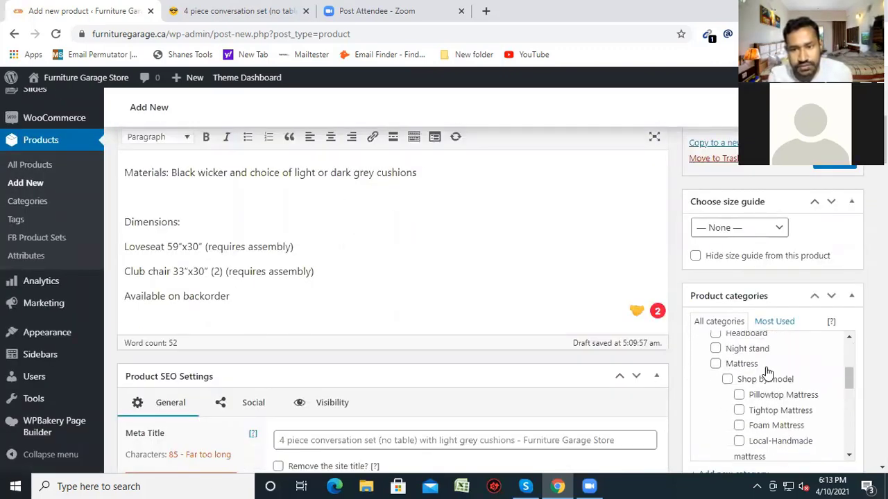
scroll(768, 375, down, 2)
scroll(768, 375, up, 2)
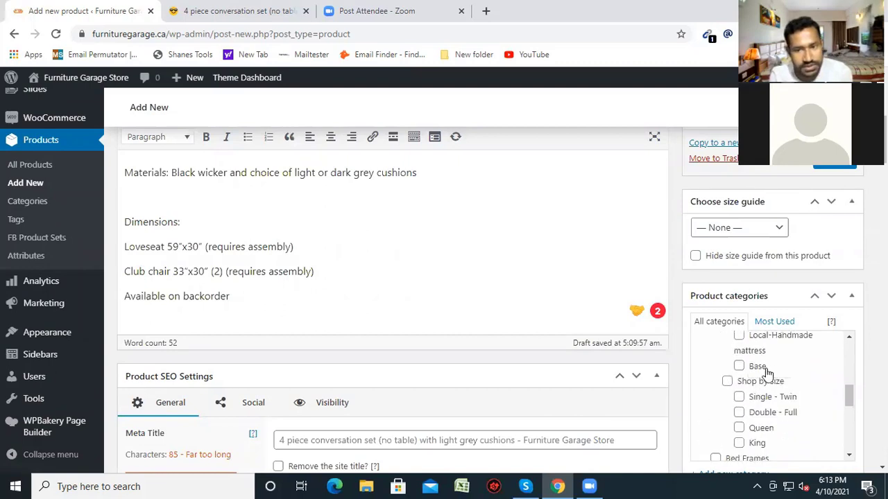
scroll(767, 375, up, 4)
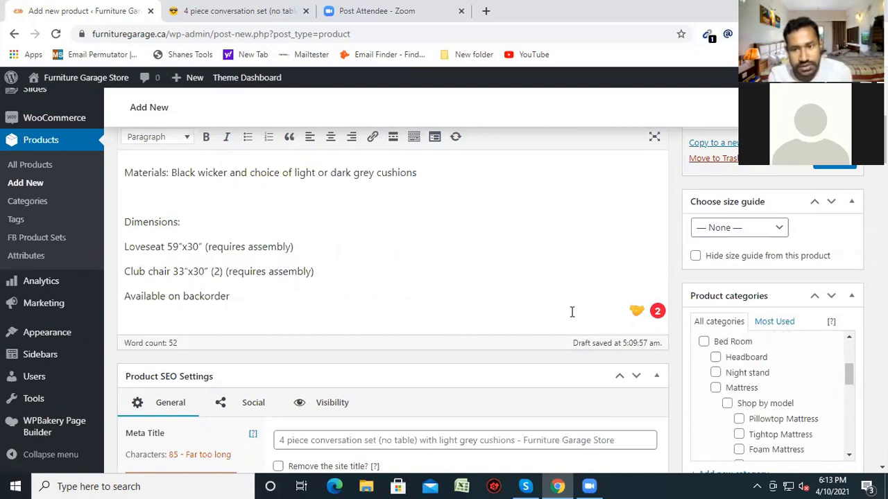
scroll(572, 312, down, 2)
click(705, 416)
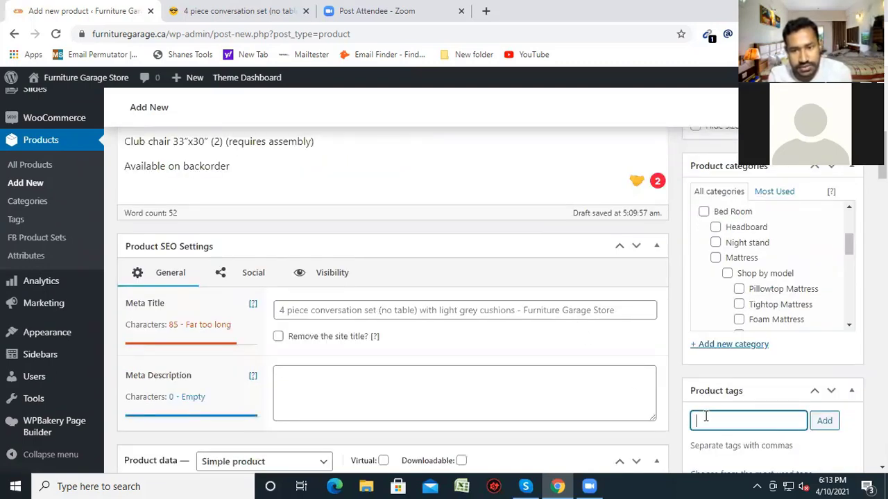
right_click(694, 420)
click(736, 300)
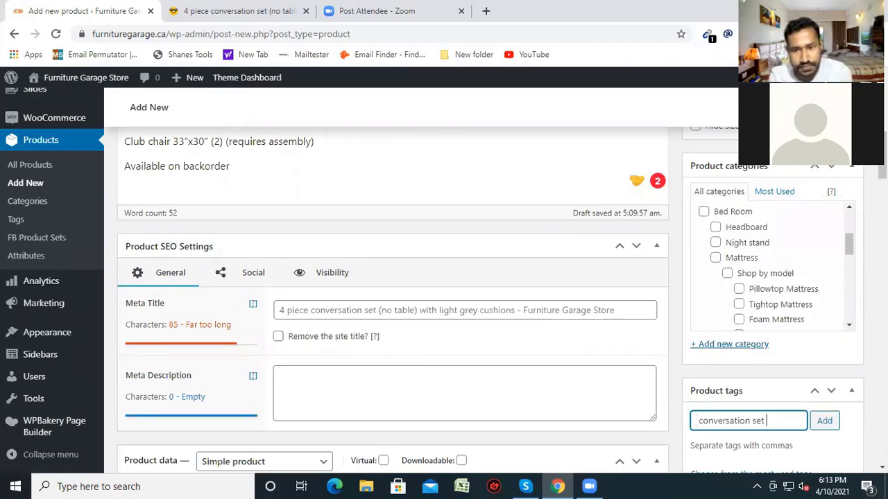
click(824, 422)
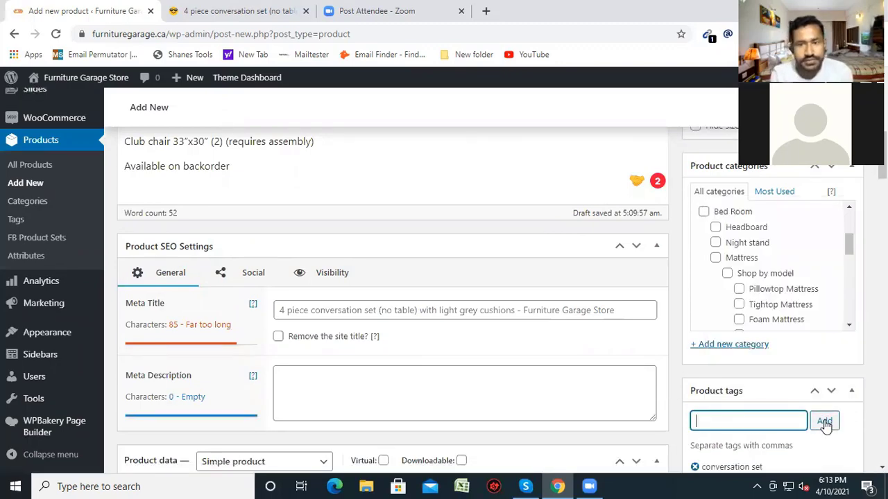
Add '4 piece conversation set', copied from the title, as a product tag
scroll(489, 357, up, 15)
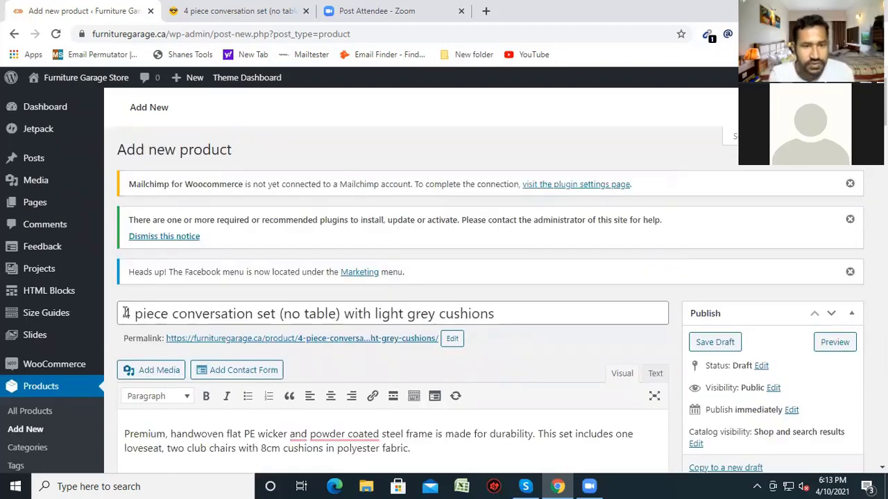
drag(119, 314, 276, 315)
right_click(230, 320)
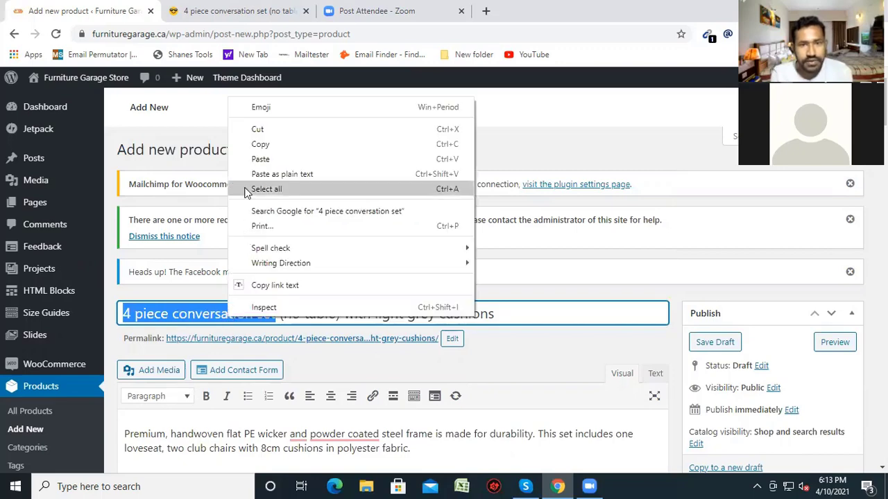
click(254, 146)
scroll(452, 338, down, 6)
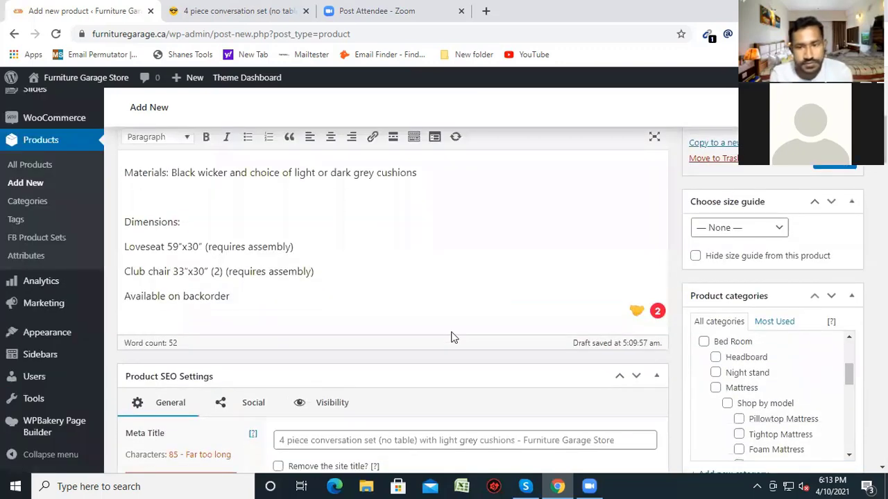
scroll(662, 371, down, 3)
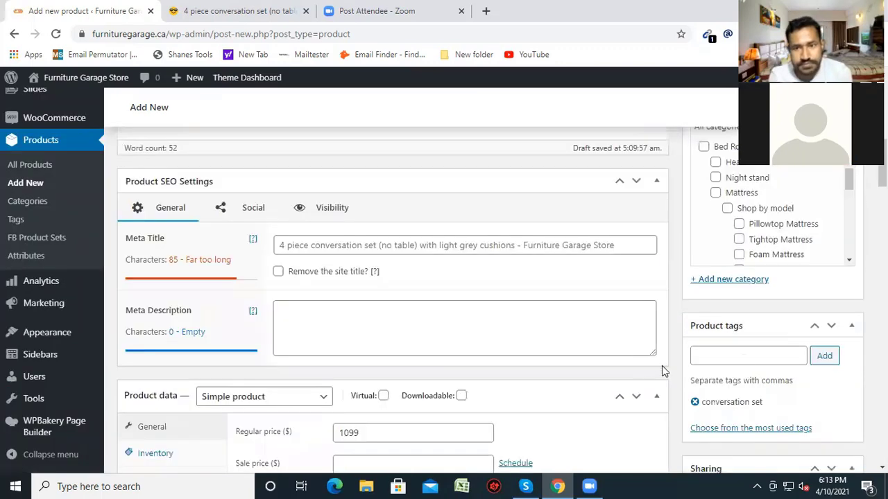
click(756, 355)
right_click(747, 355)
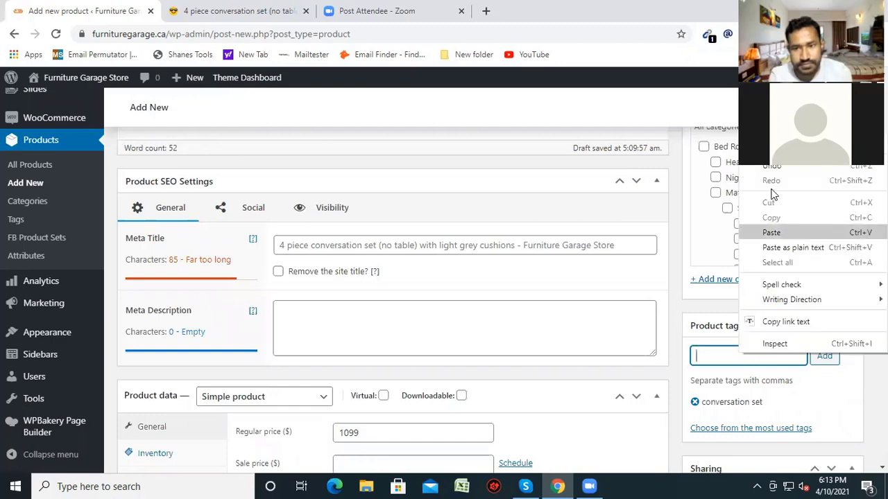
click(772, 233)
click(823, 355)
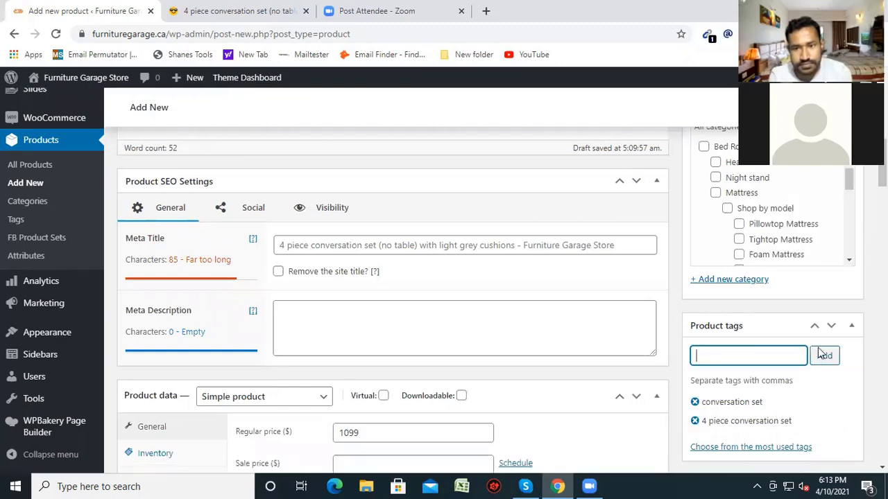
Add 'light grey cushions', copied from the title, as a product tag
scroll(479, 298, up, 10)
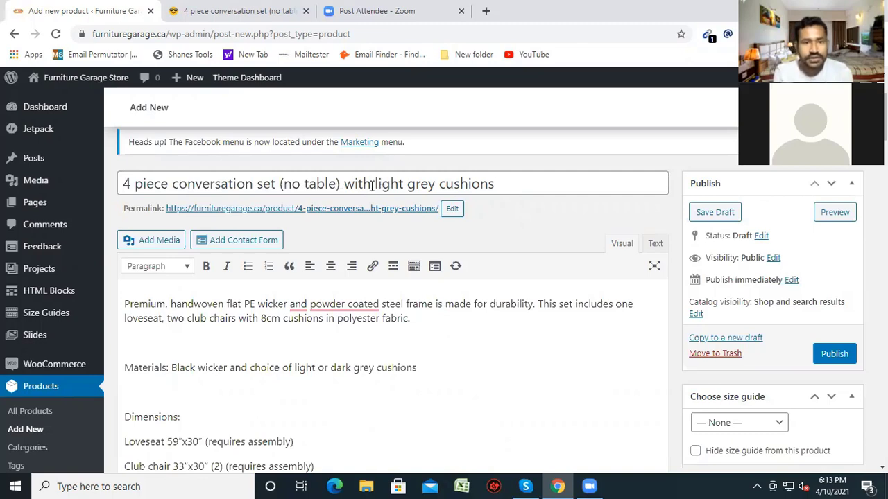
drag(374, 184, 496, 184)
right_click(485, 186)
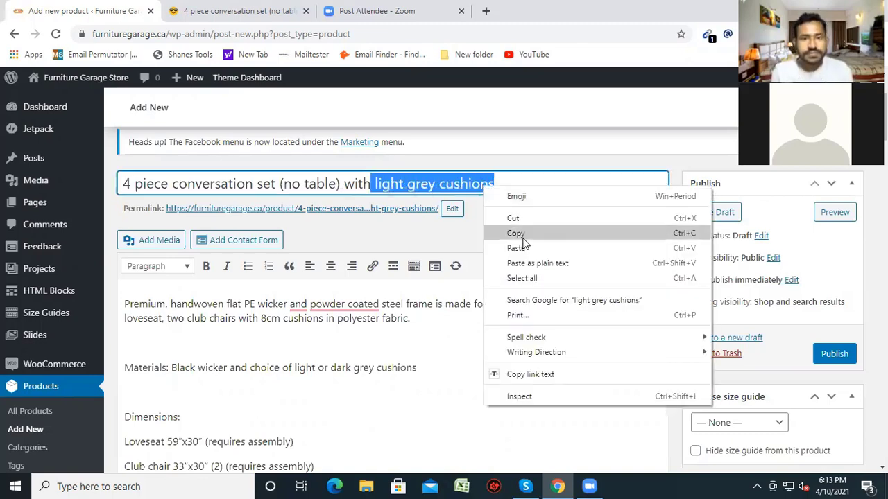
click(516, 233)
scroll(638, 355, down, 6)
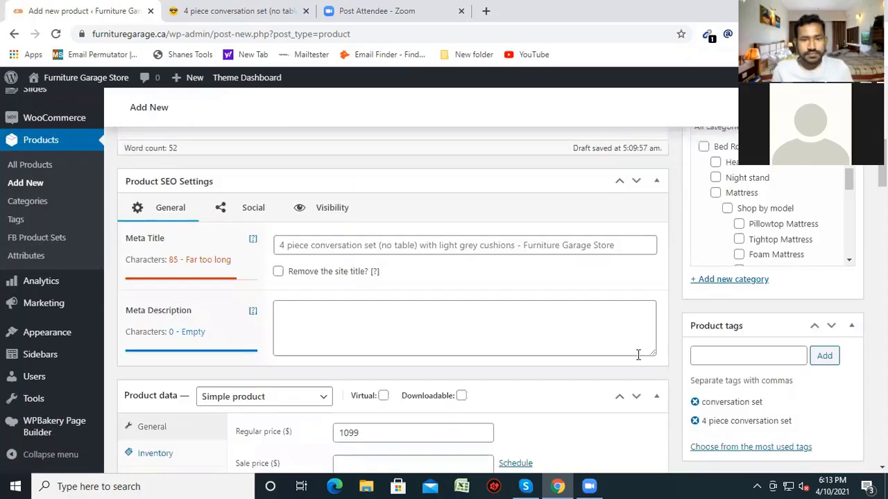
click(737, 354)
right_click(738, 354)
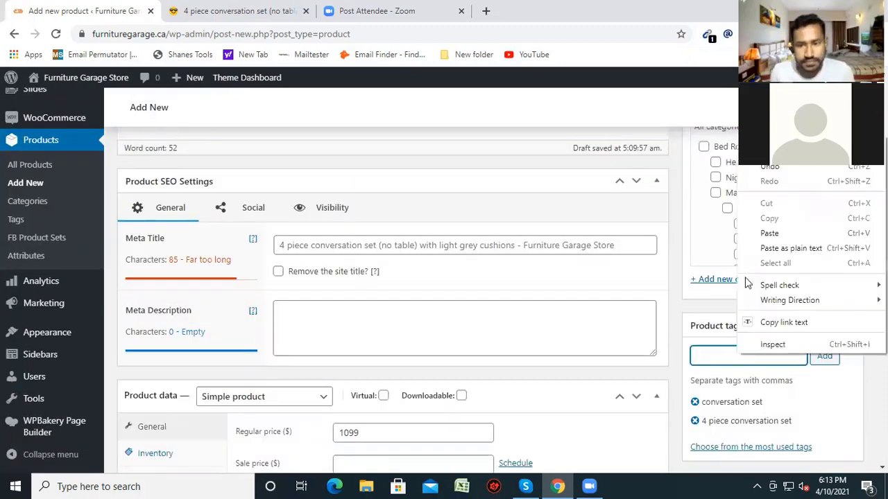
click(768, 234)
click(824, 358)
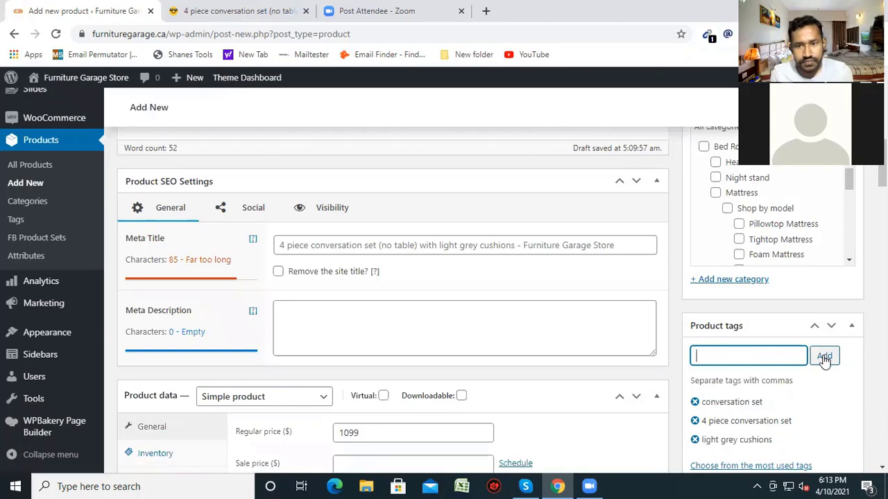
Add the full product title as a product tag
scroll(503, 346, up, 8)
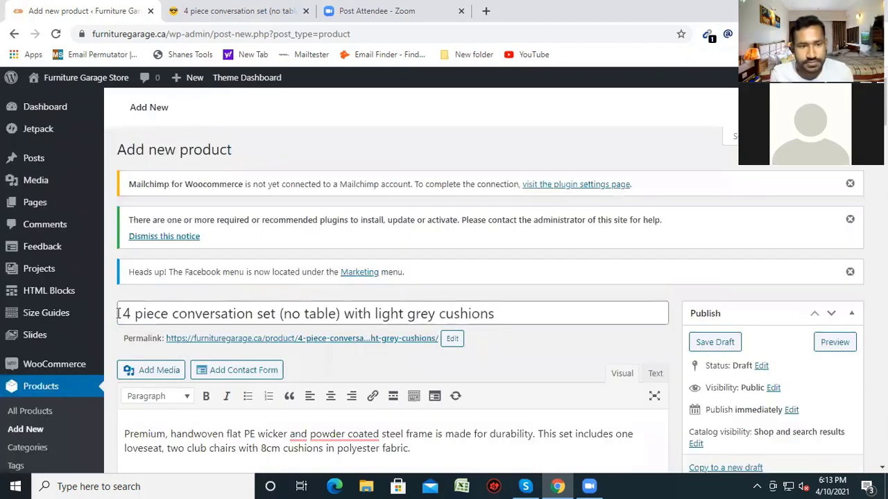
drag(118, 314, 495, 312)
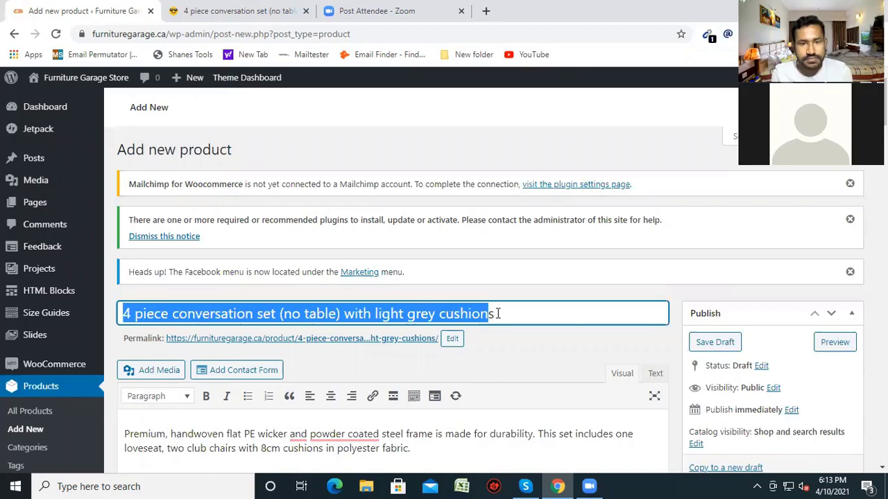
right_click(368, 313)
click(413, 147)
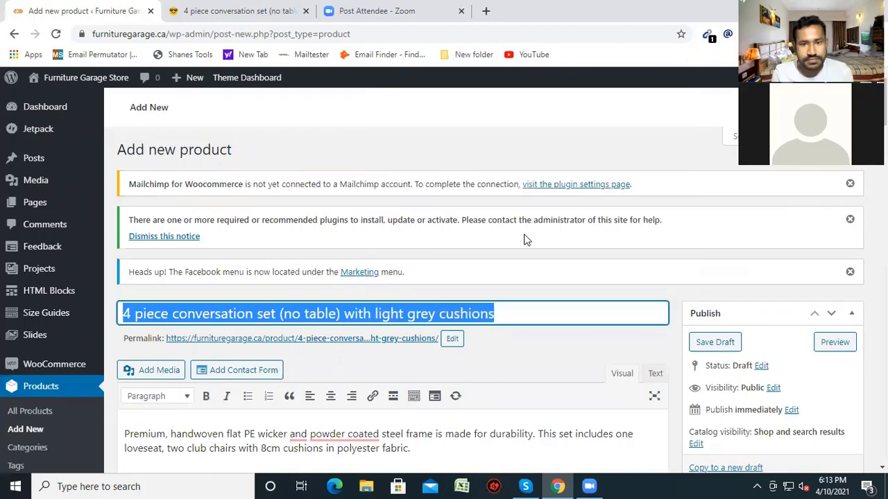
scroll(525, 240, down, 6)
scroll(520, 287, up, 2)
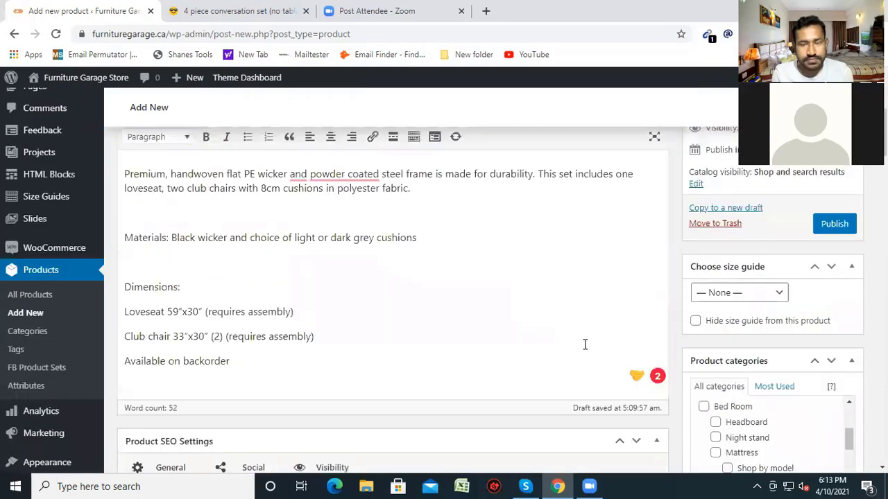
scroll(734, 373, down, 4)
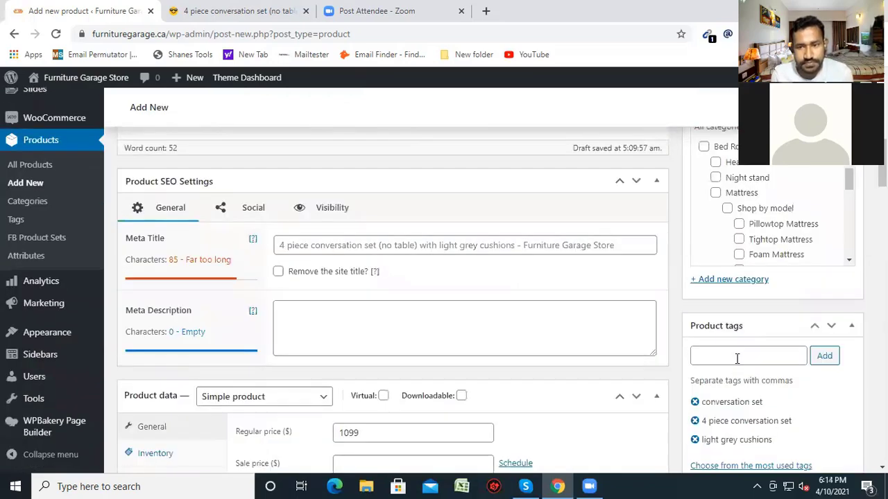
click(737, 358)
right_click(737, 357)
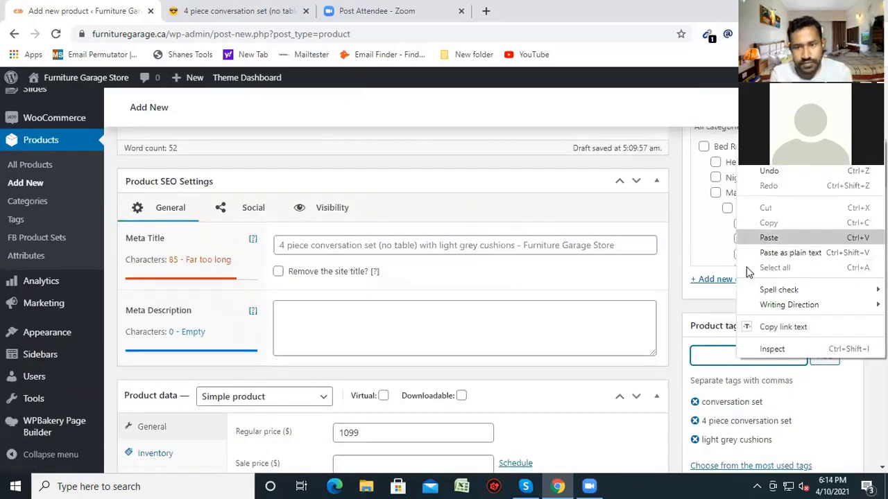
key(Return)
click(823, 356)
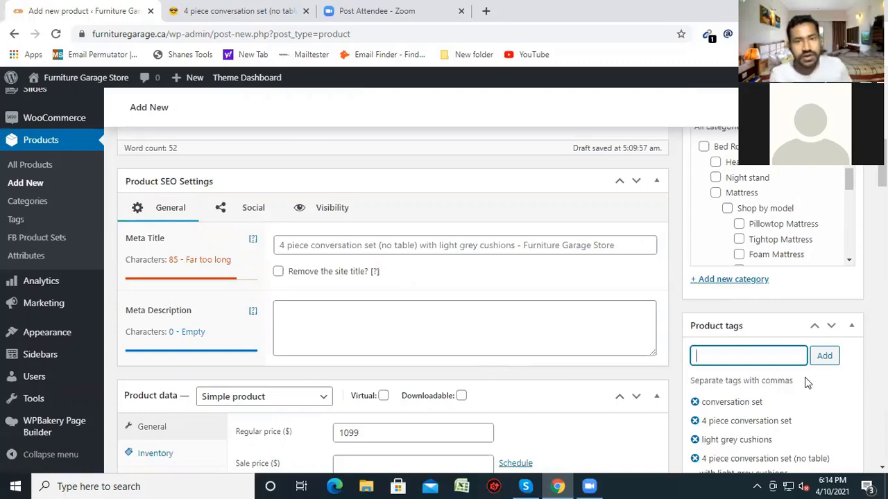
scroll(694, 395, down, 1)
scroll(584, 413, down, 2)
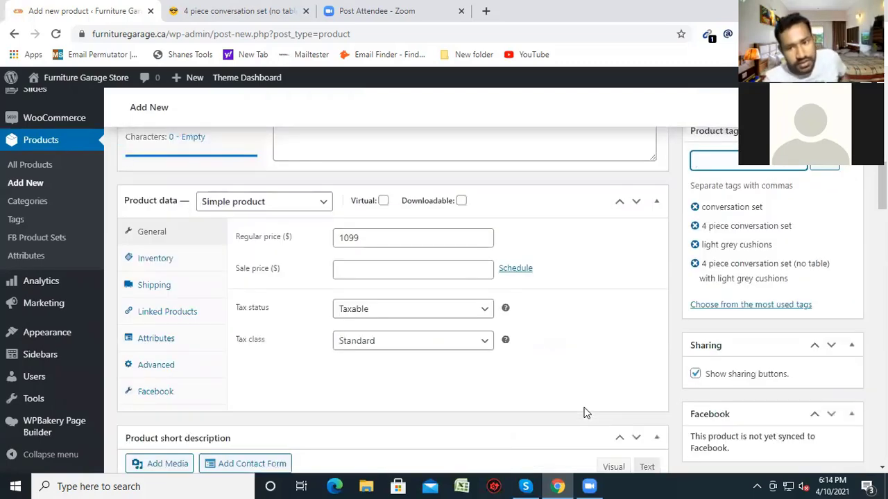
scroll(584, 413, up, 6)
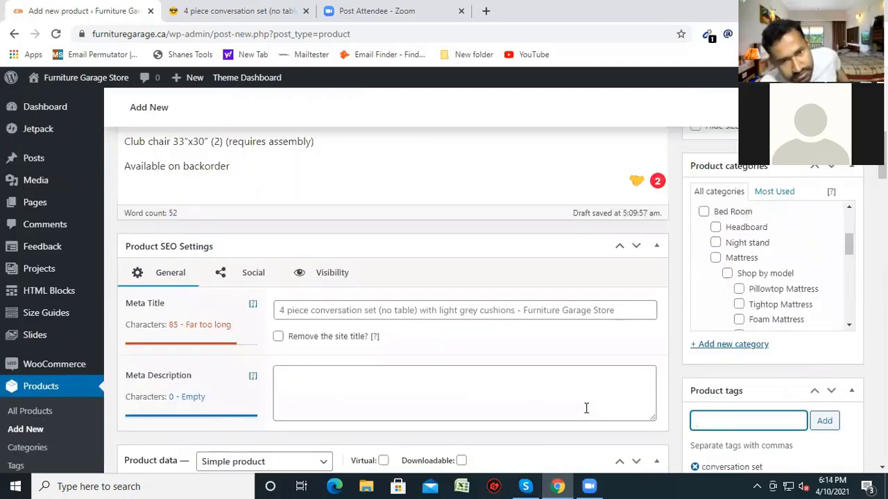
scroll(586, 408, up, 4)
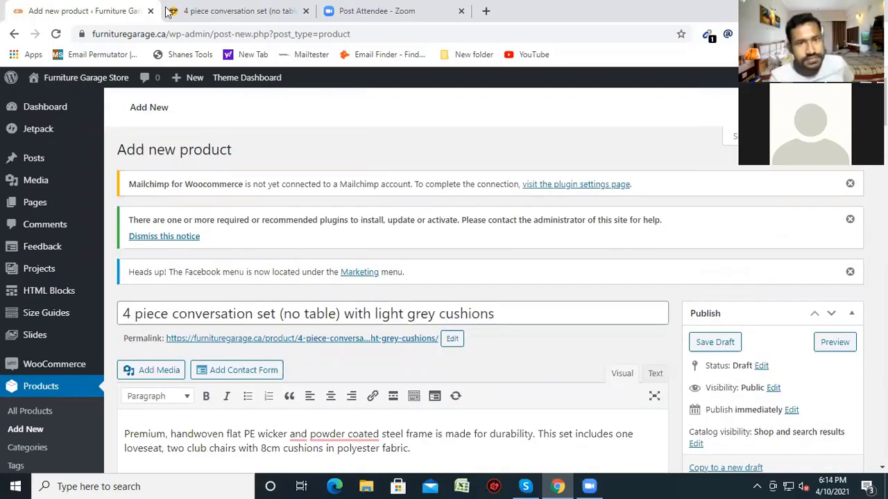
Save the supplier's product photo as IMG_7564-scaled.jpg in Desktop\hp
click(169, 11)
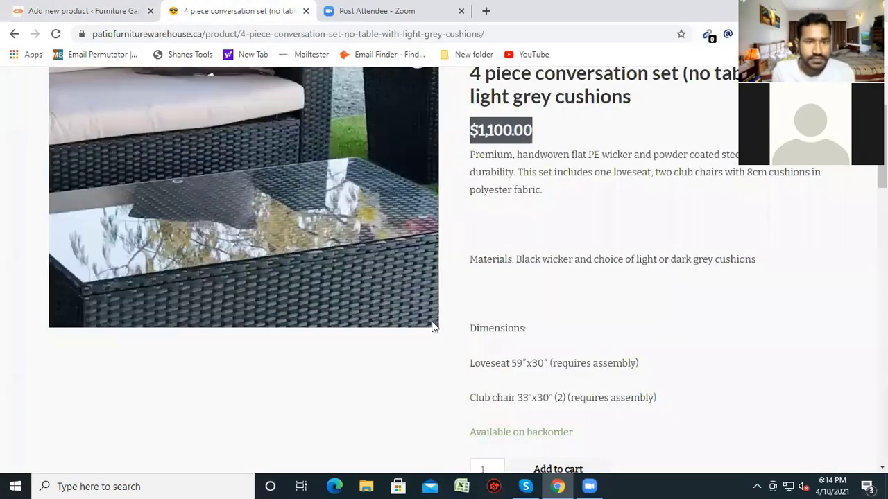
right_click(249, 125)
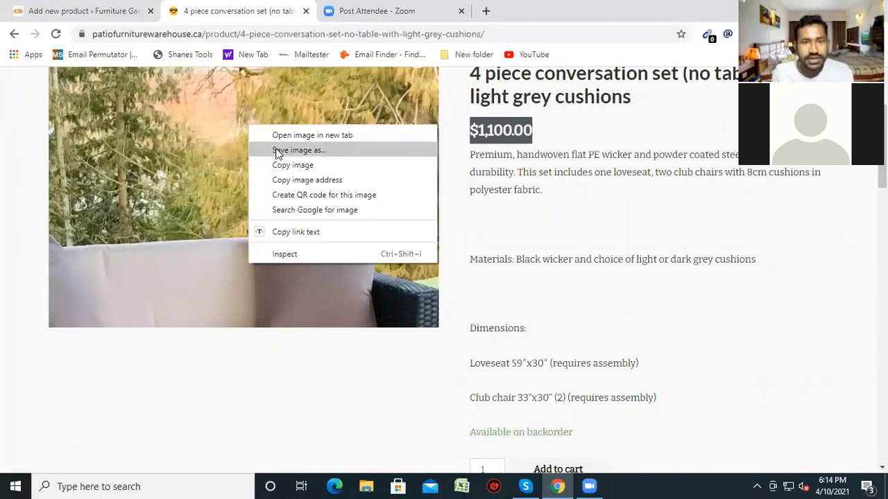
click(205, 249)
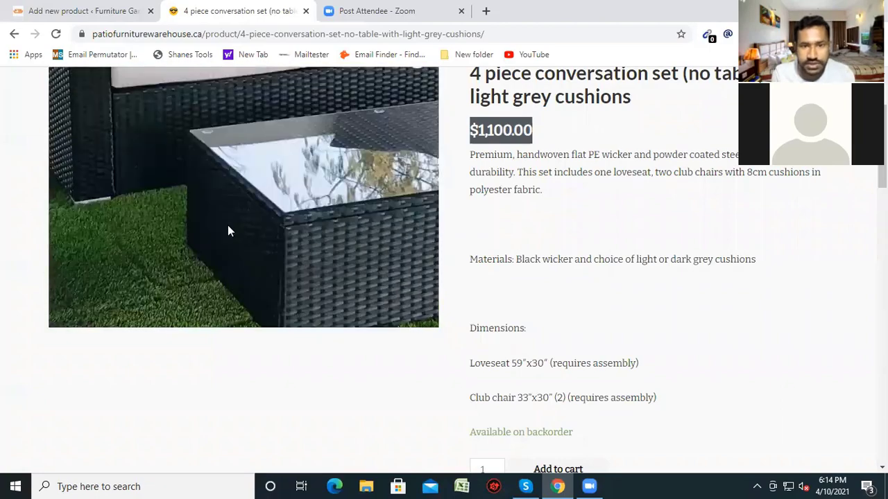
scroll(298, 270, down, 5)
scroll(300, 271, up, 5)
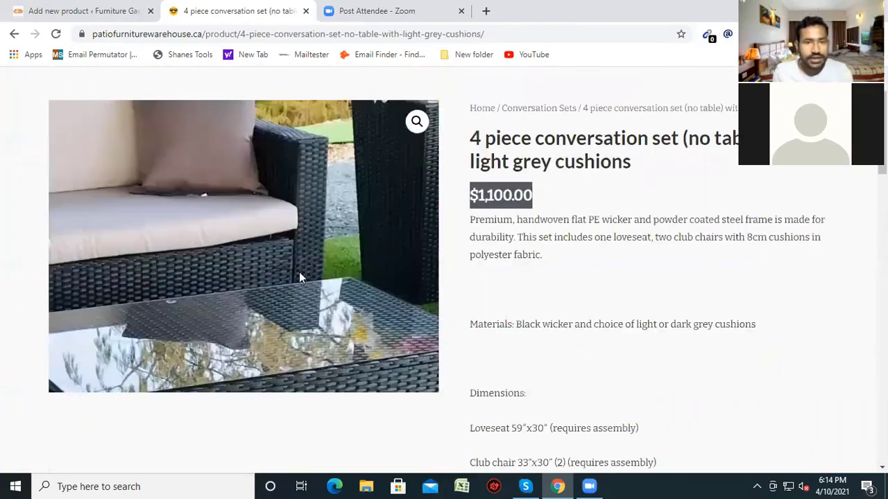
scroll(278, 291, up, 1)
scroll(240, 303, down, 2)
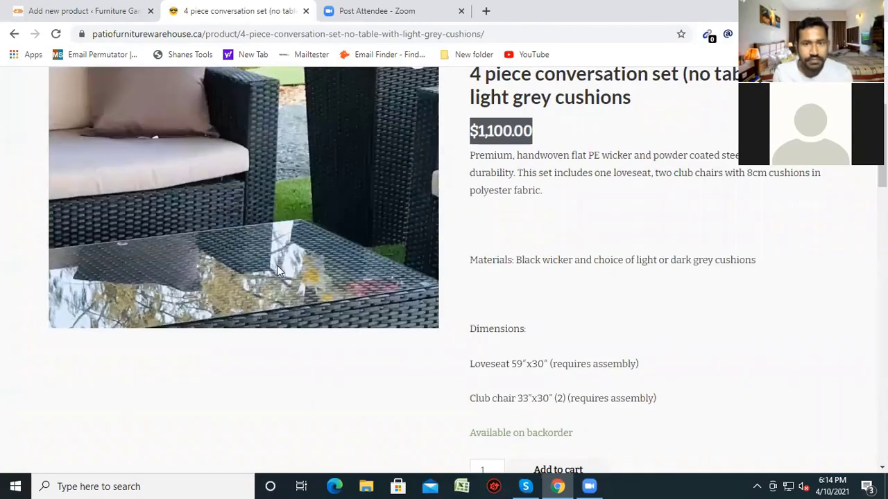
scroll(277, 265, up, 2)
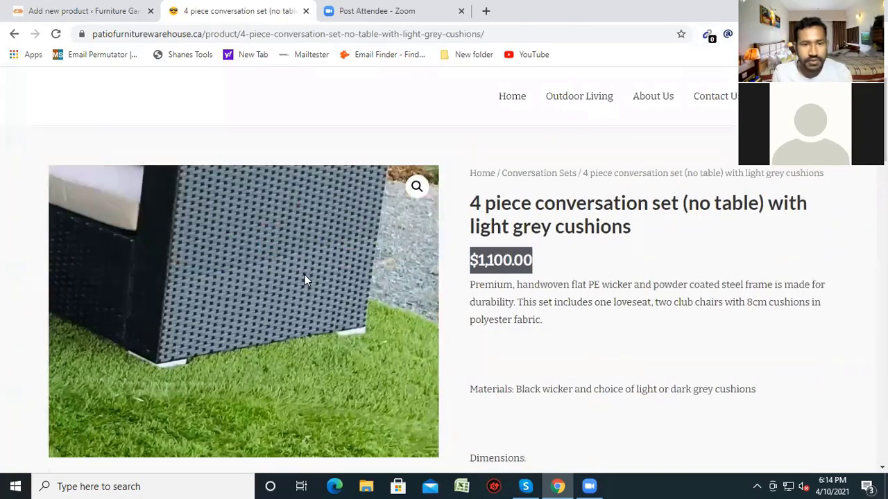
right_click(305, 275)
click(340, 301)
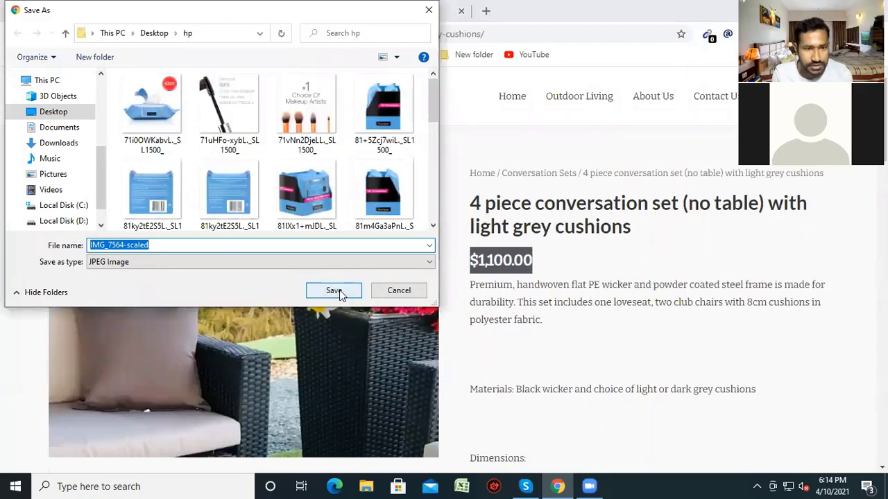
click(339, 290)
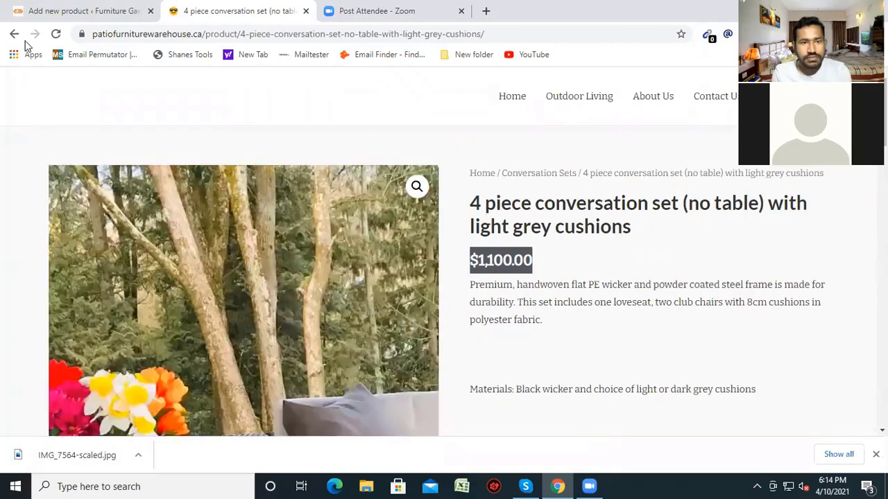
Scroll the product draft down to the Product image box, then collapse and re-expand it
click(62, 12)
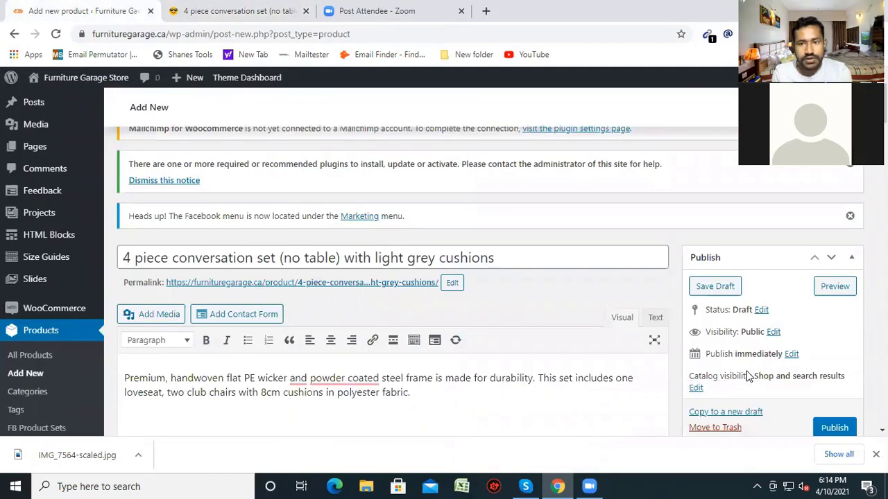
scroll(670, 377, down, 2)
scroll(542, 365, down, 1)
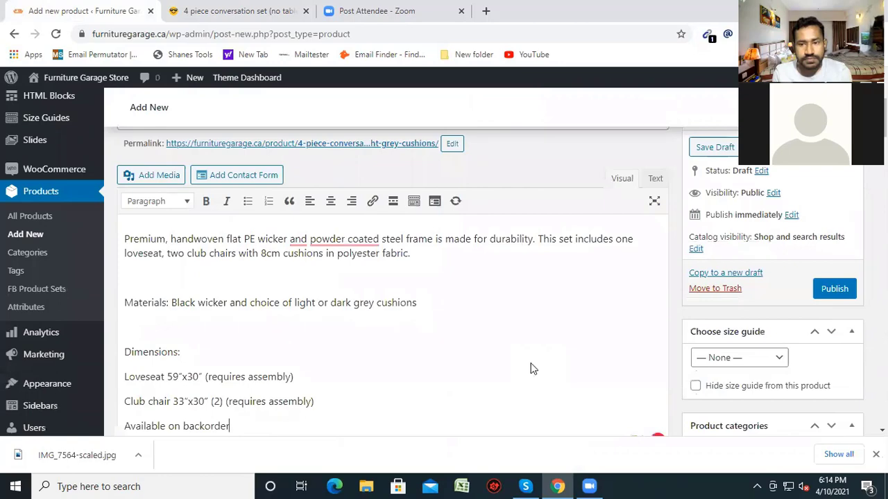
scroll(543, 364, down, 2)
scroll(590, 354, down, 1)
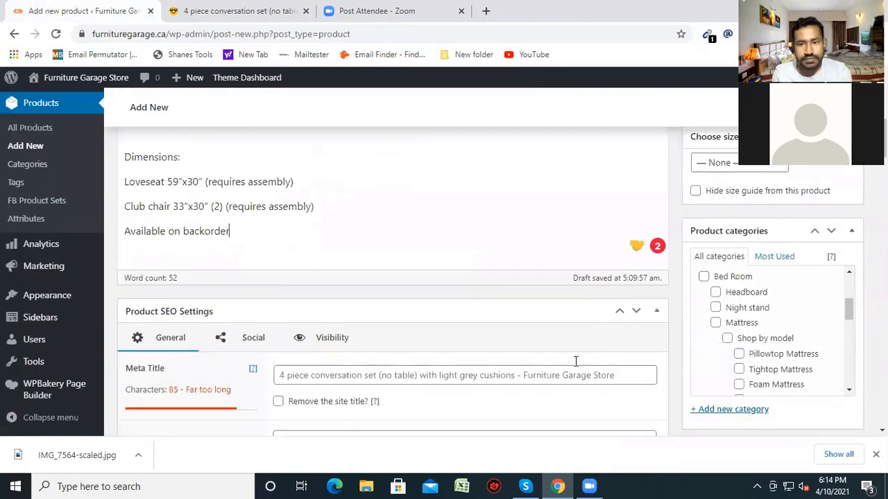
scroll(575, 361, down, 2)
scroll(540, 360, down, 2)
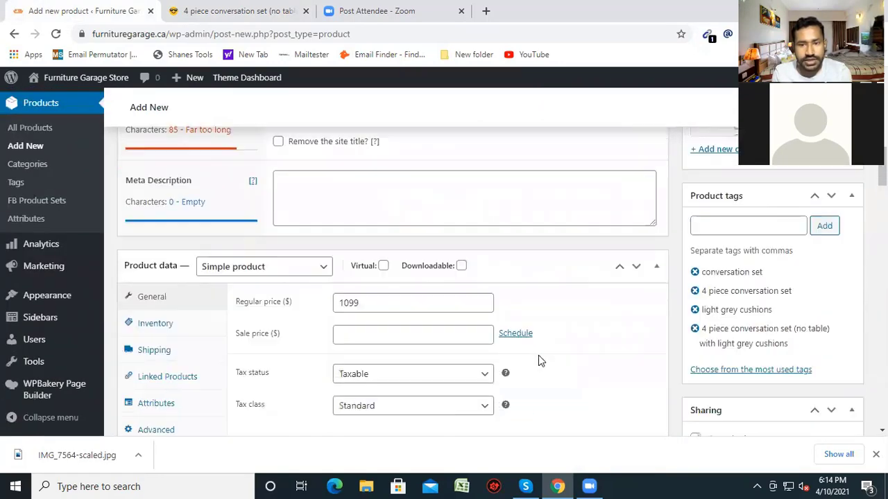
scroll(540, 359, down, 2)
scroll(540, 353, down, 7)
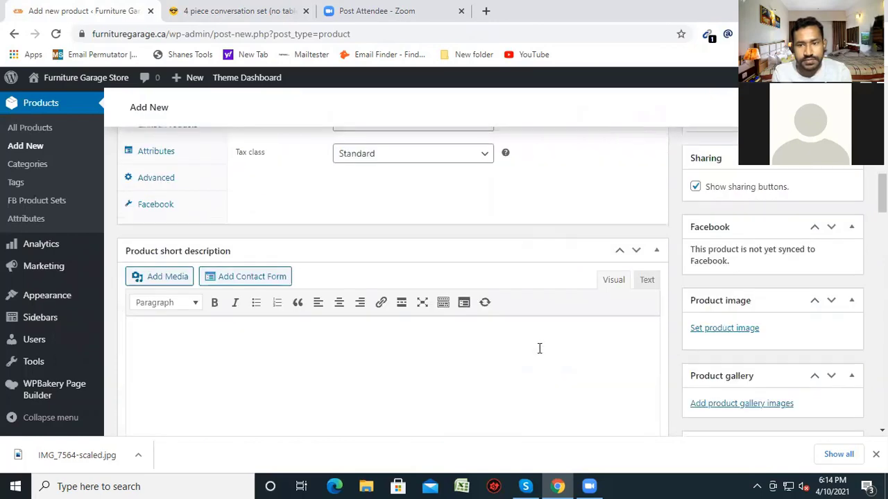
scroll(541, 353, up, 3)
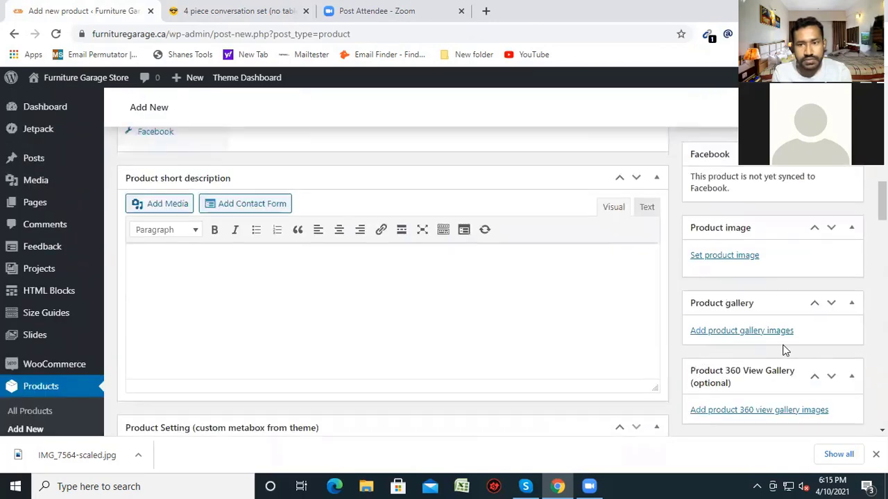
scroll(777, 350, up, 1)
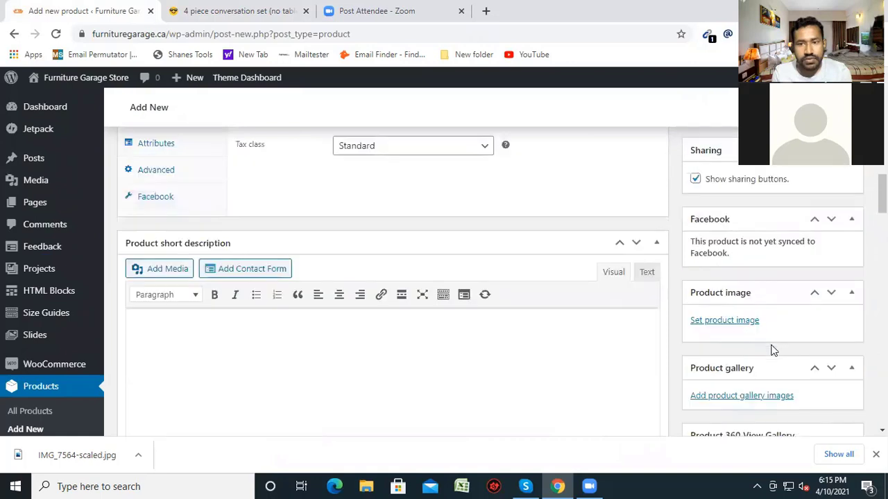
click(740, 293)
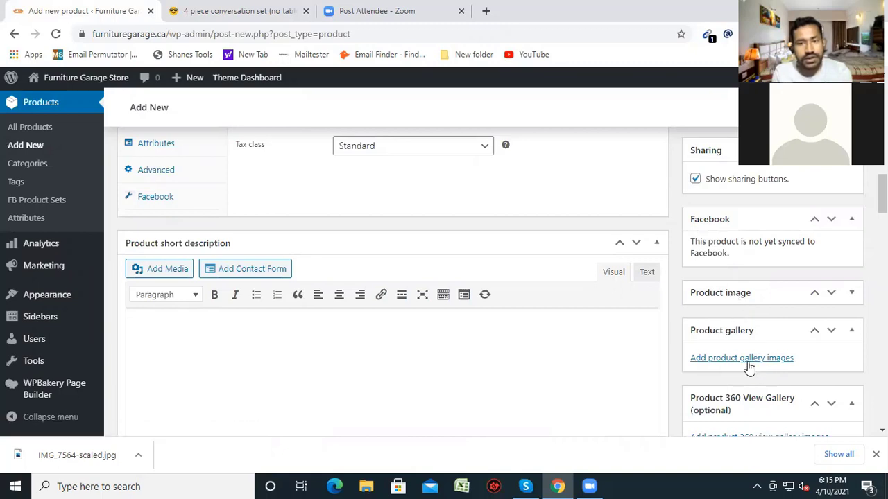
click(730, 292)
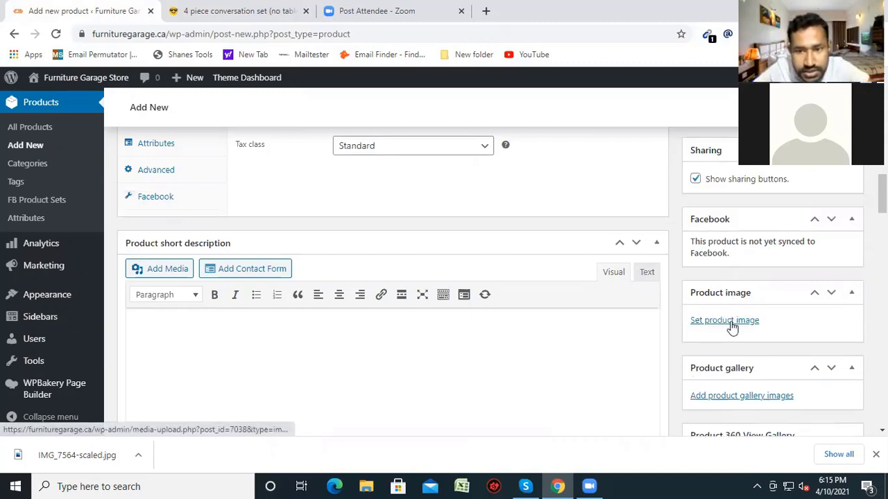
Open the product image dialog on its Upload files view
click(731, 321)
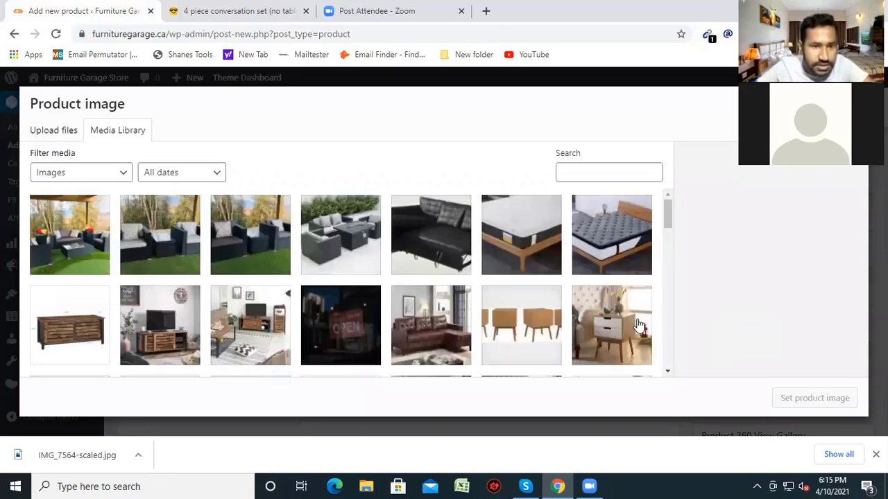
scroll(555, 305, down, 2)
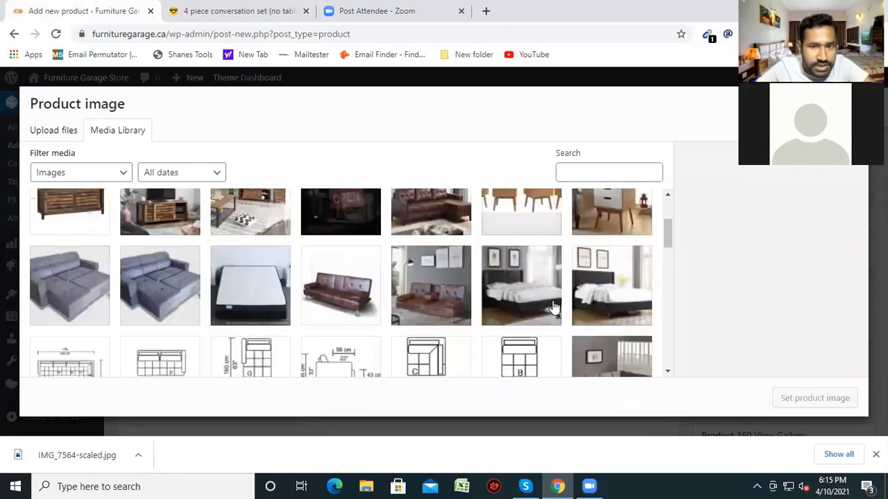
scroll(555, 308, up, 2)
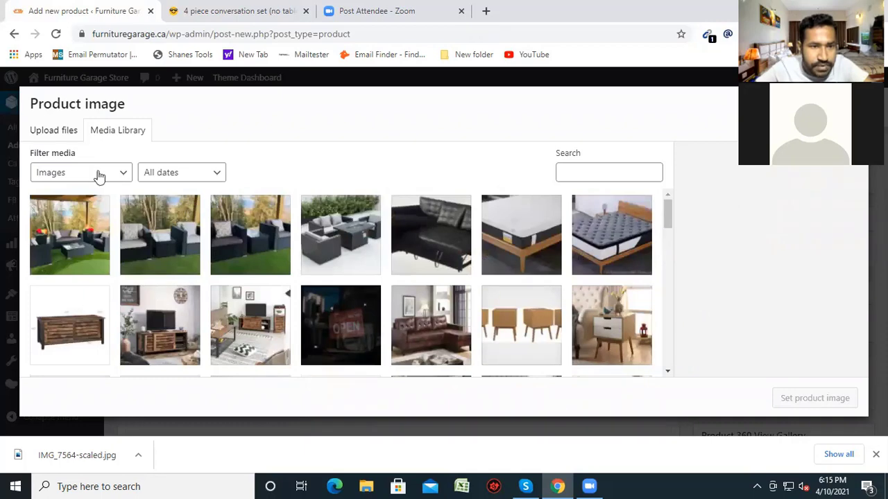
click(67, 133)
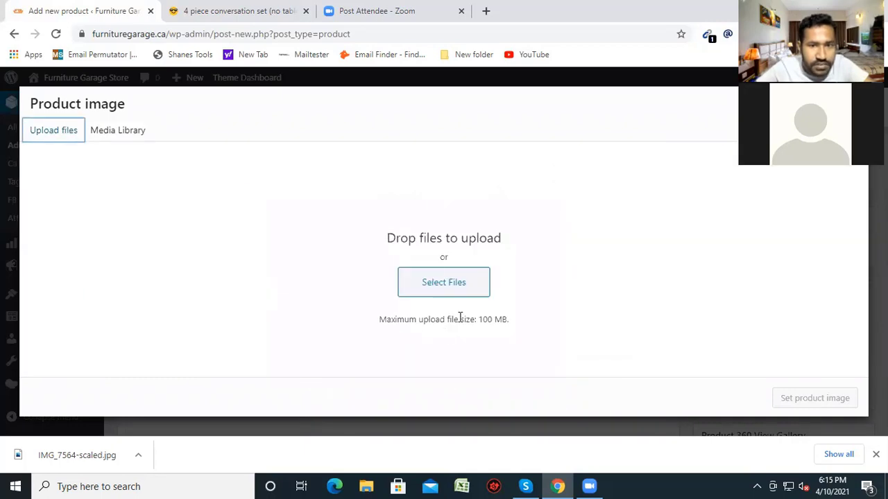
Upload IMG_7564-scaled.jpg from the Desktop\hp folder as the product image
click(447, 281)
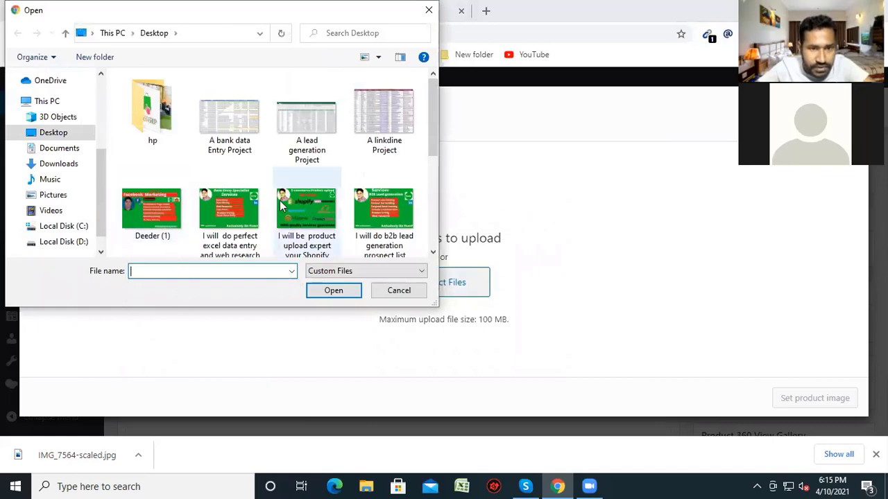
scroll(280, 200, down, 3)
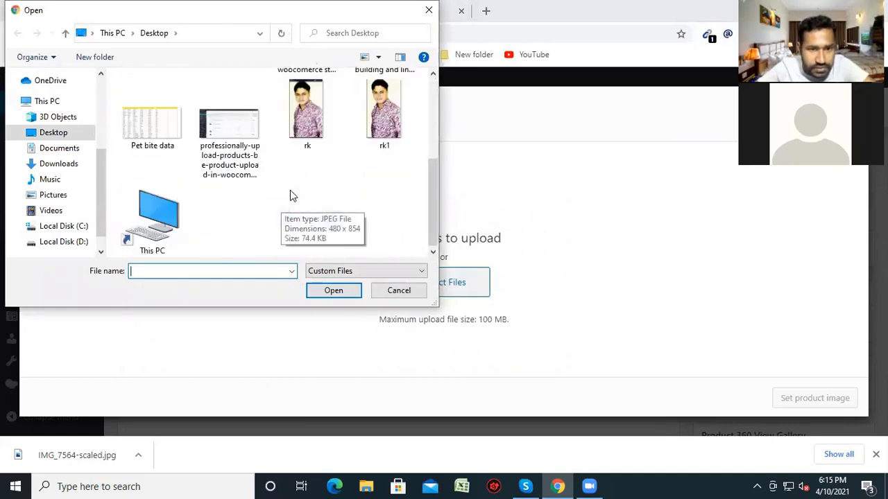
scroll(290, 195, up, 3)
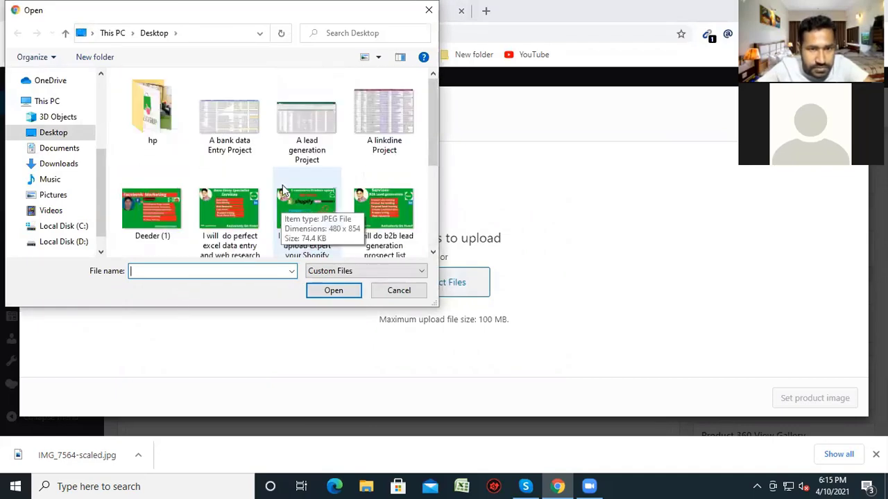
double_click(168, 137)
scroll(291, 187, down, 5)
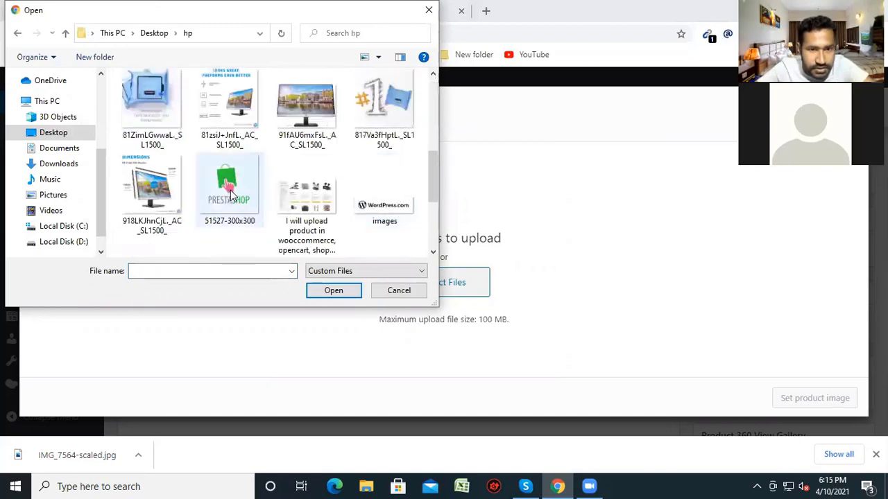
scroll(232, 194, down, 3)
scroll(159, 125, up, 1)
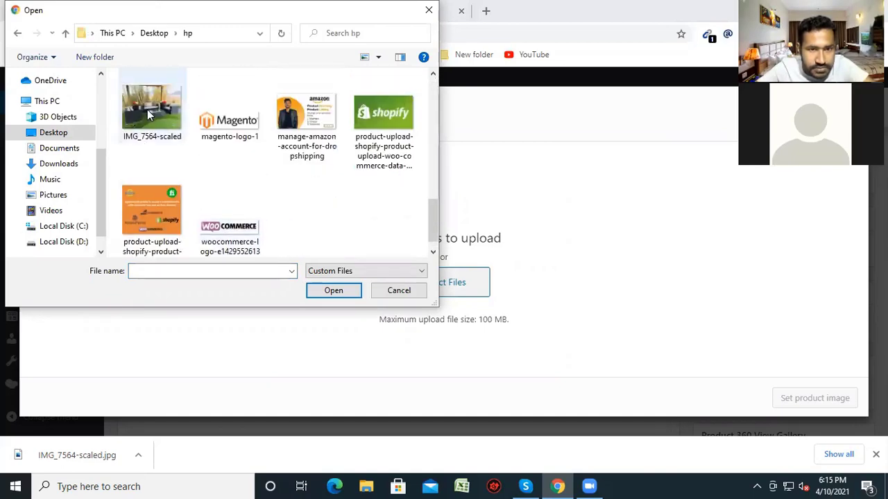
click(149, 109)
click(332, 293)
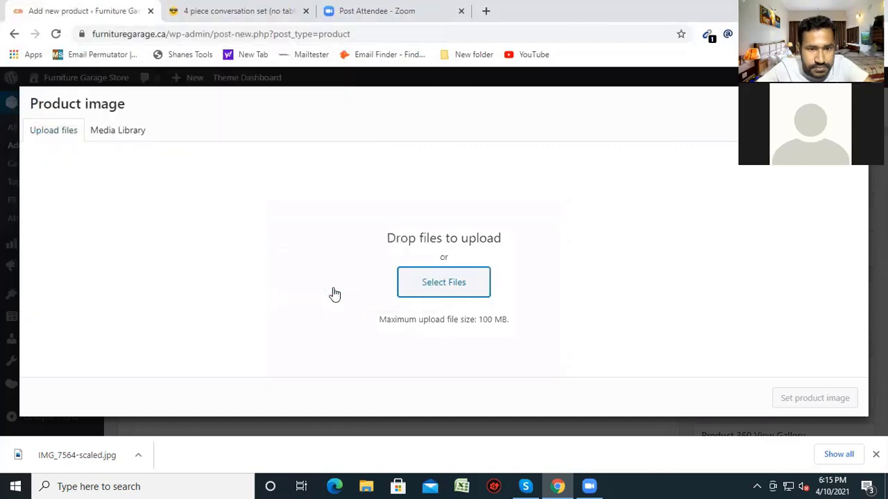
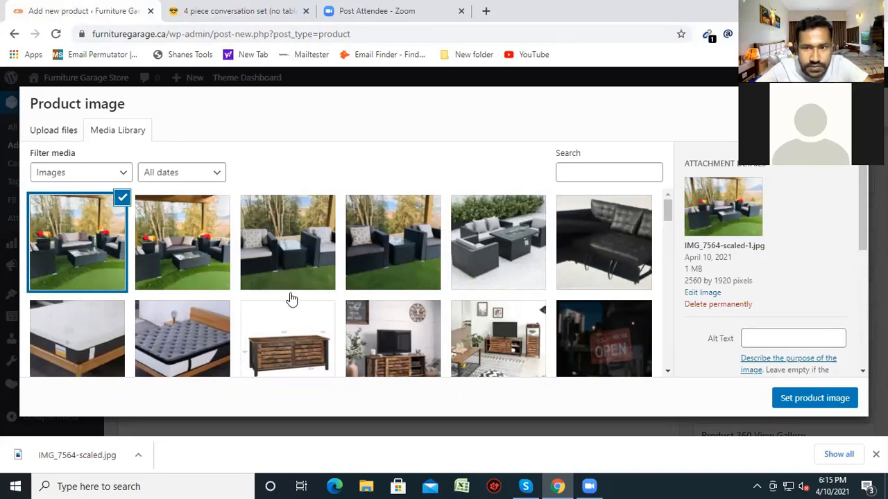
Paste the product title as the patio set photo's alt text and set it as the product image
click(779, 340)
right_click(779, 345)
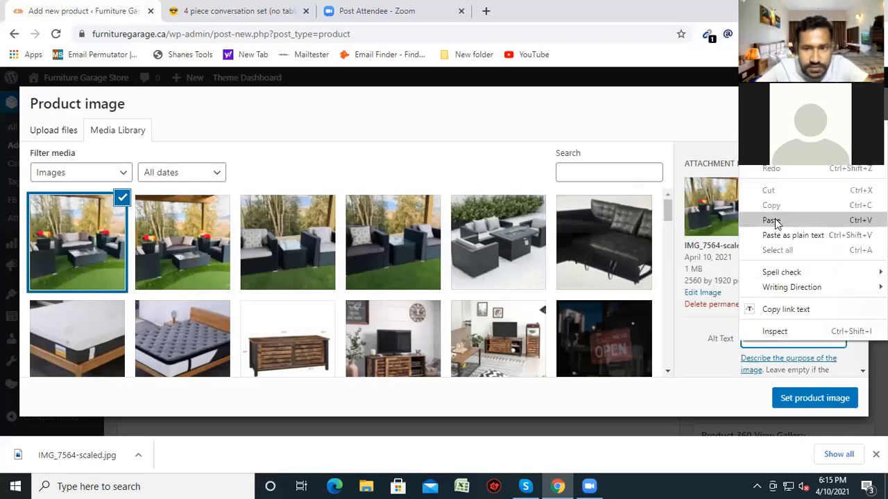
key(Return)
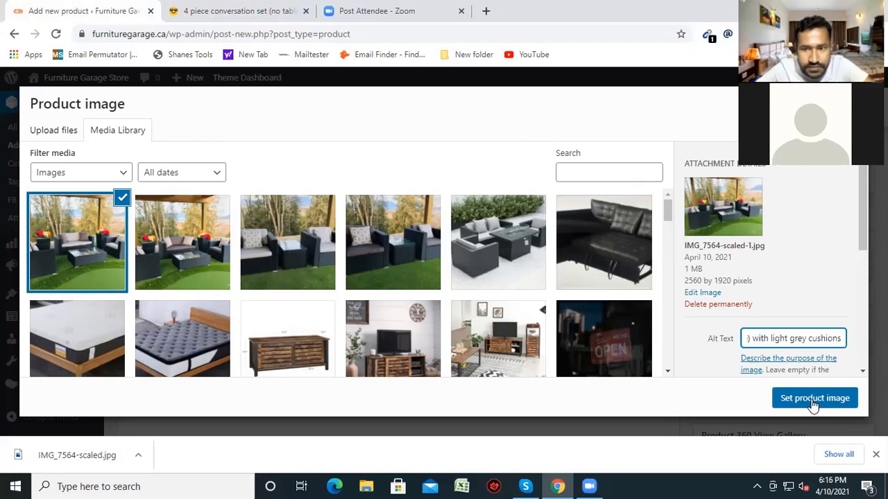
click(812, 403)
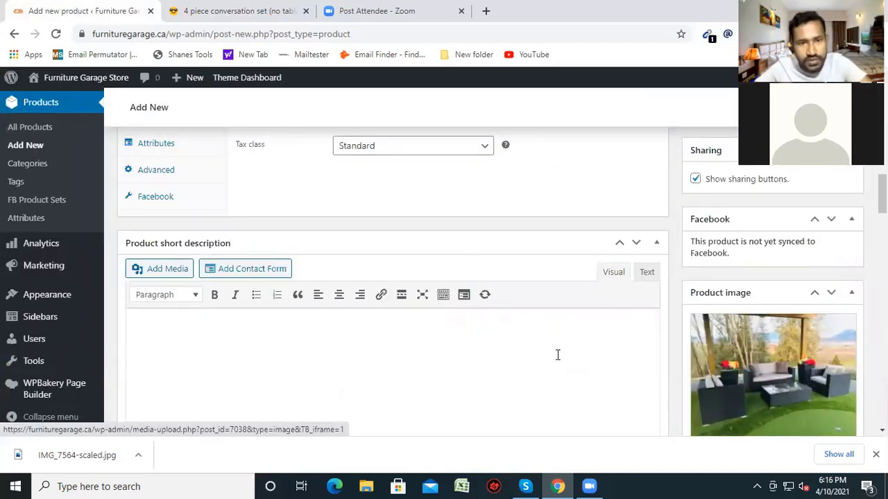
Publish the light-grey-cushion conversation set and confirm its Published status
scroll(547, 350, down, 2)
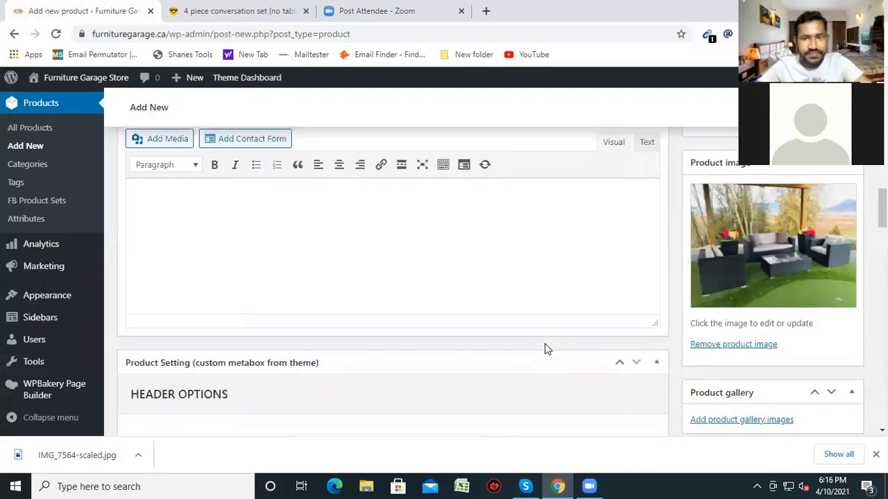
scroll(777, 403, down, 2)
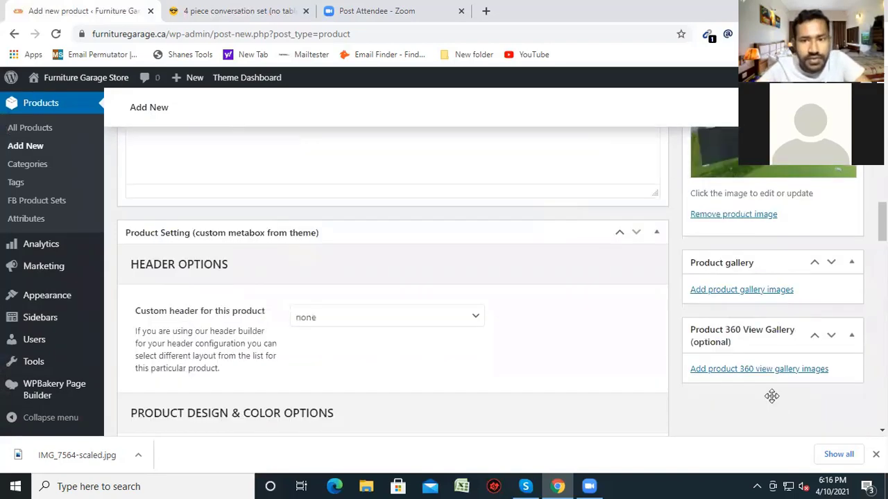
scroll(772, 397, up, 8)
scroll(828, 378, up, 10)
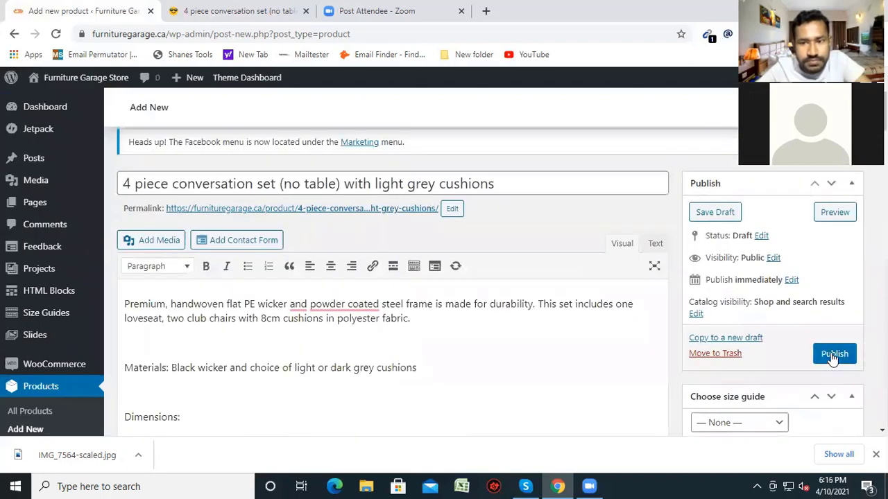
click(832, 355)
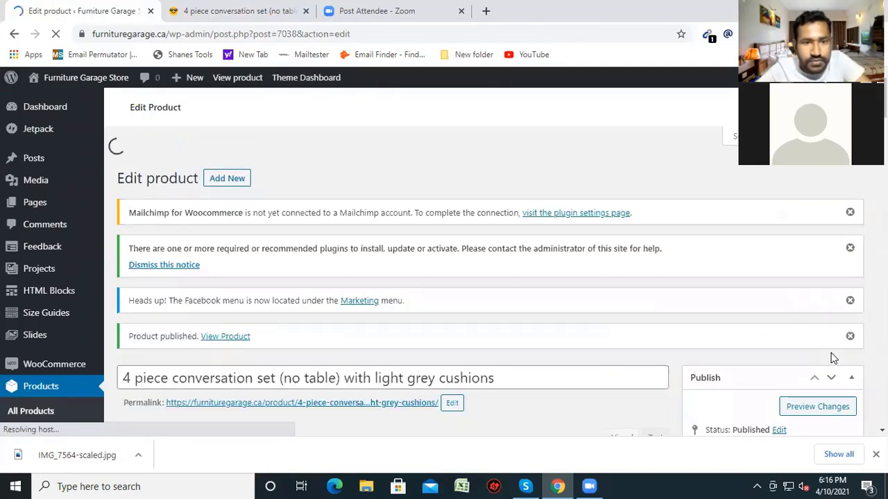
scroll(557, 324, down, 2)
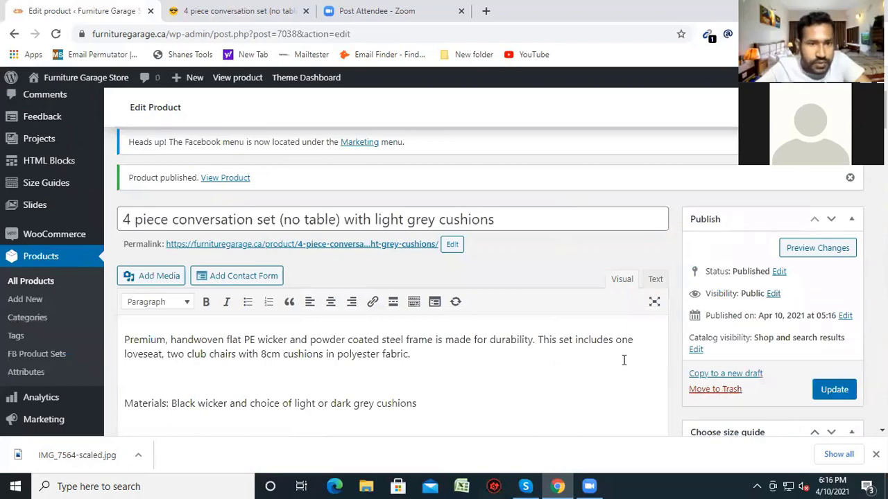
scroll(367, 237, up, 2)
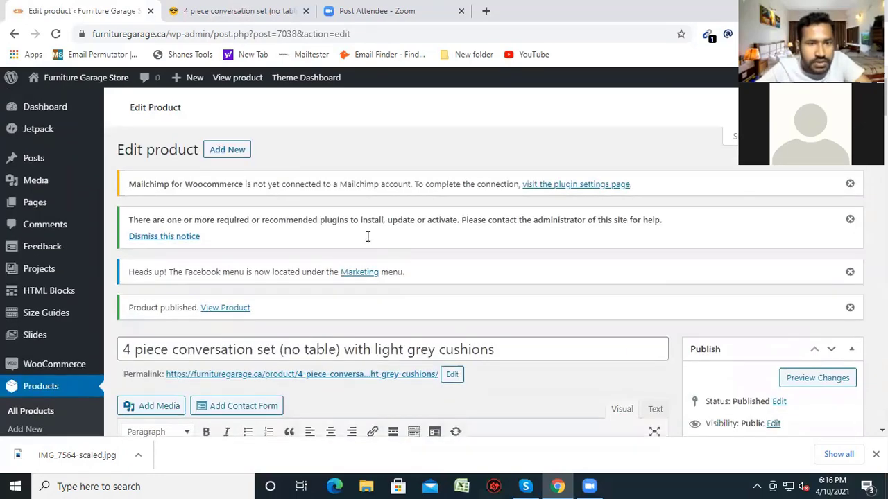
View the published conversation set on the storefront and copy its full page URL
click(240, 82)
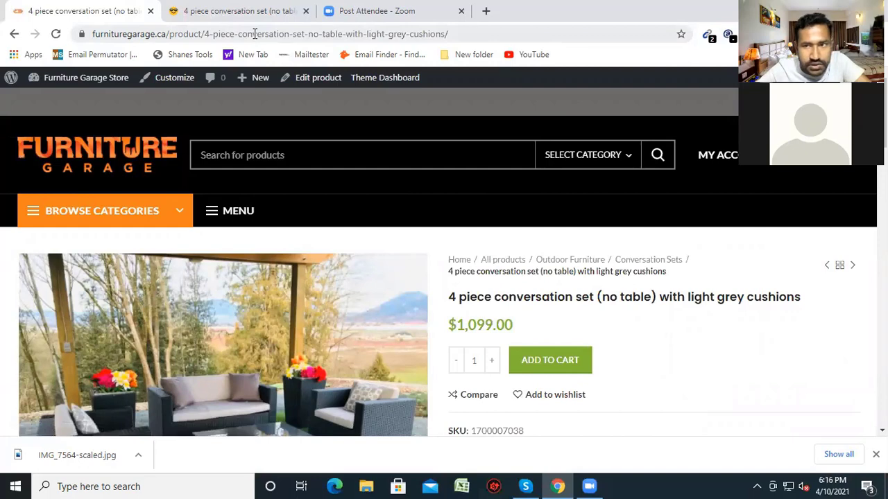
double_click(290, 34)
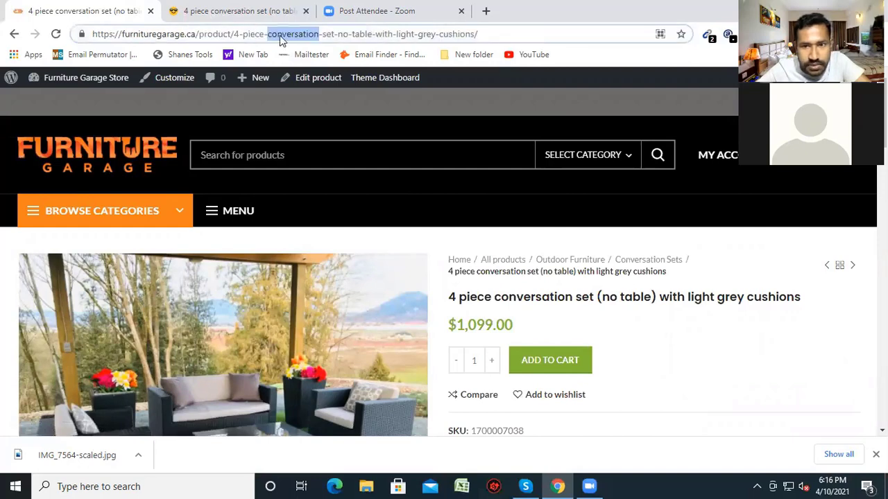
click(358, 33)
drag(499, 33, 405, 33)
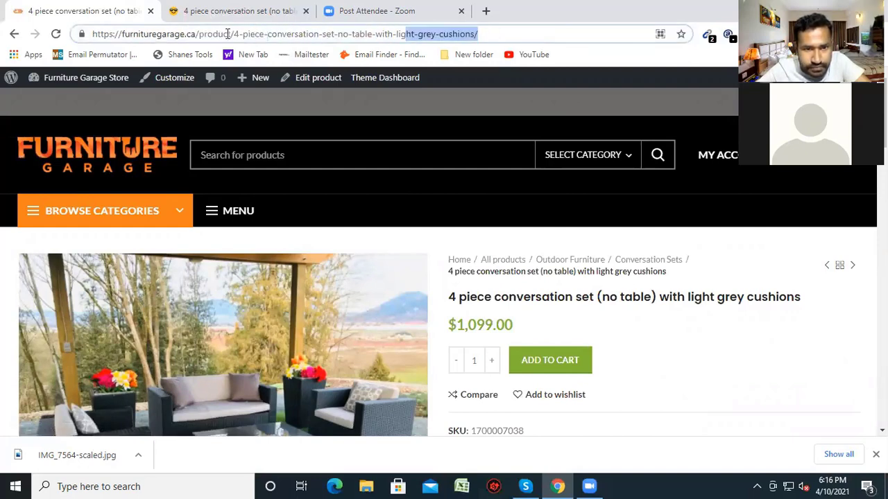
drag(227, 34, 94, 35)
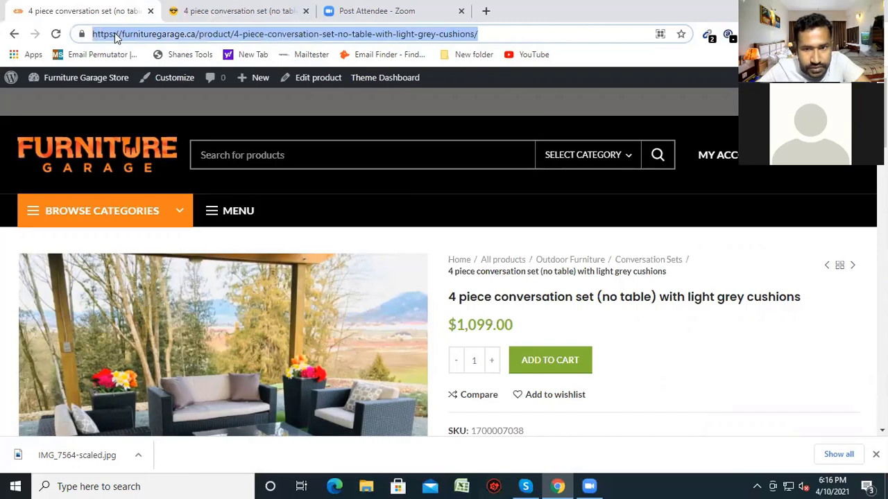
right_click(116, 38)
click(174, 103)
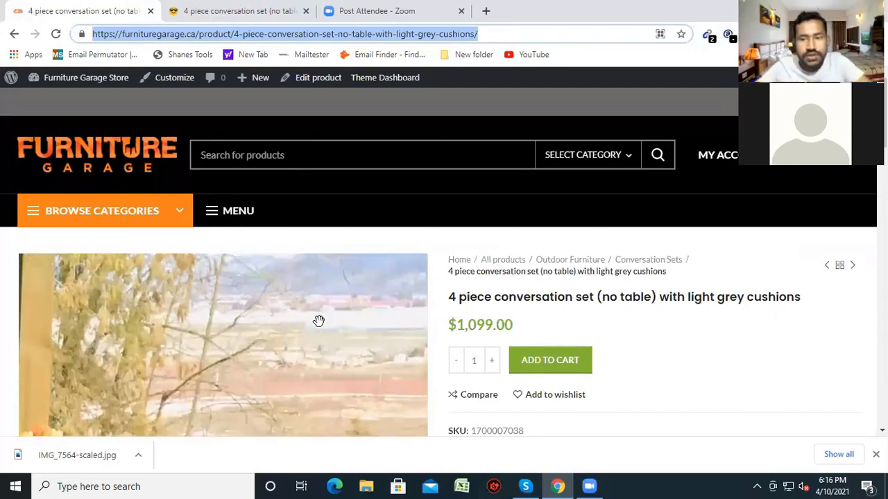
scroll(319, 322, down, 3)
scroll(321, 327, up, 3)
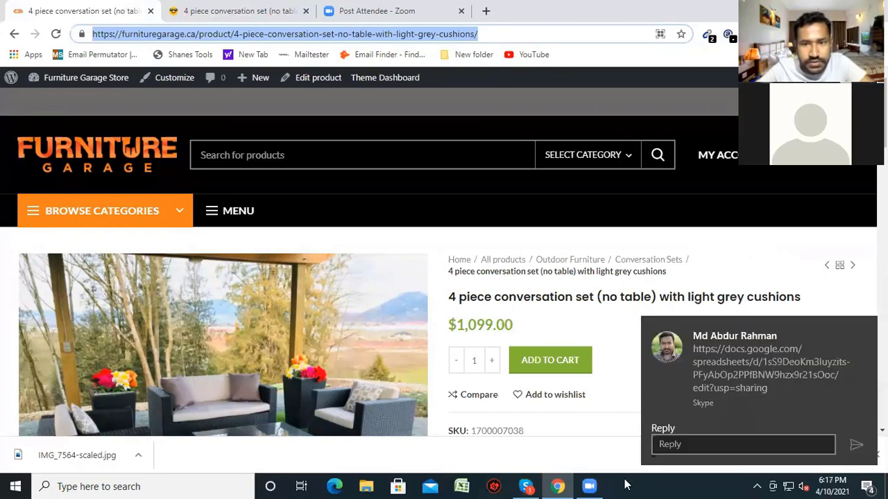
Open the shared product log sheet from the Skype chat and paste the new product URL into B5
click(725, 412)
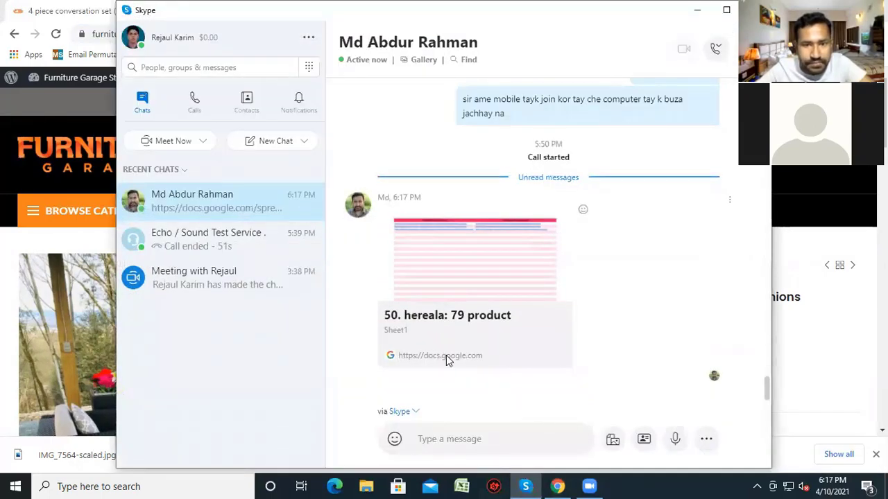
click(447, 357)
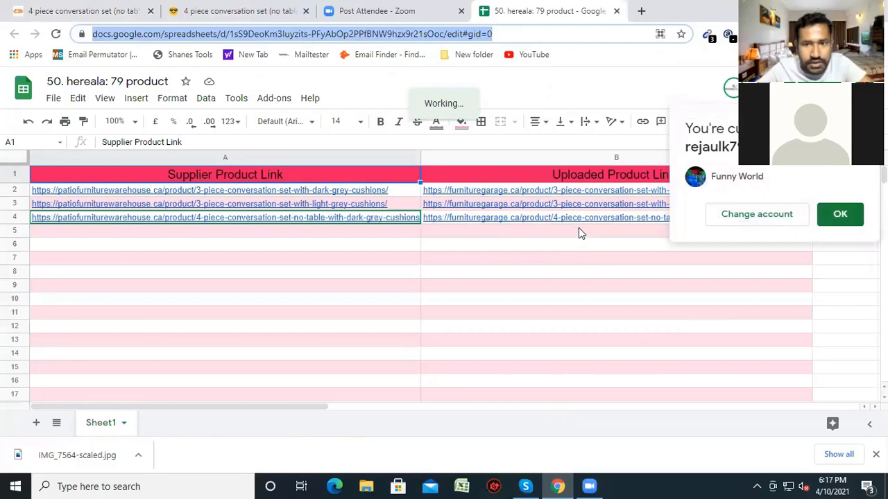
click(578, 232)
right_click(579, 230)
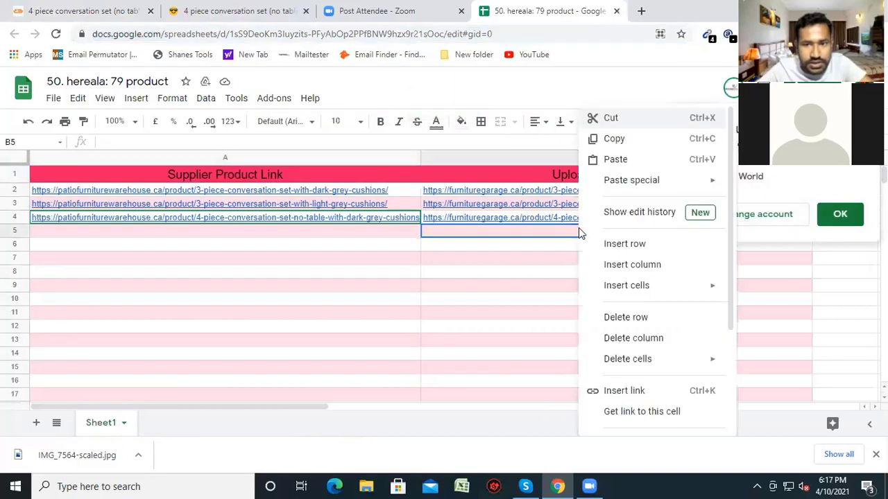
click(612, 160)
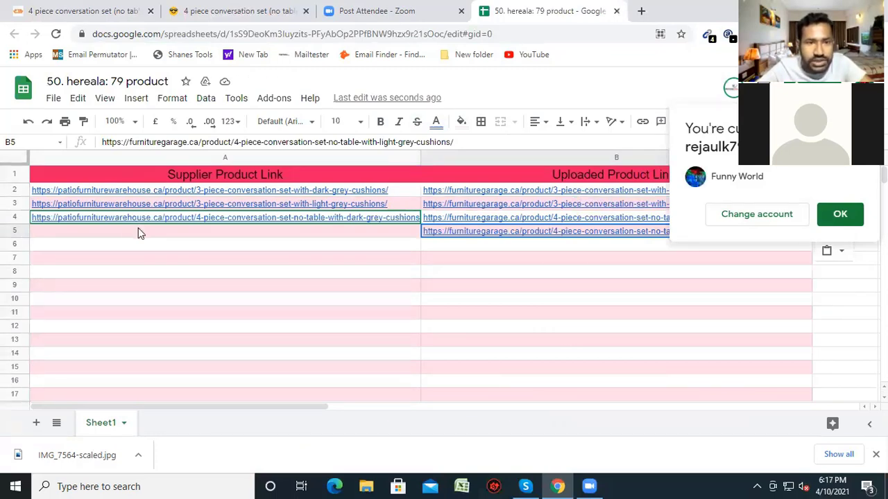
Copy the supplier's light grey cushions conversation set page URL
click(115, 10)
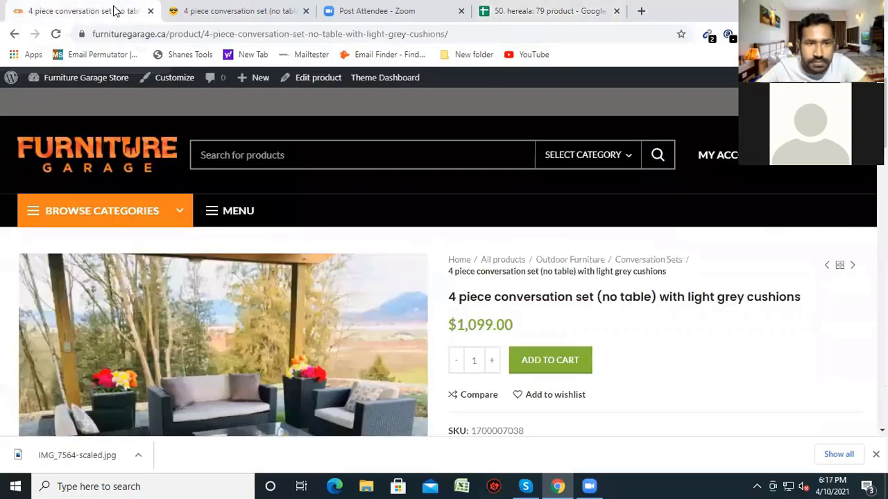
key(ctrl+Tab)
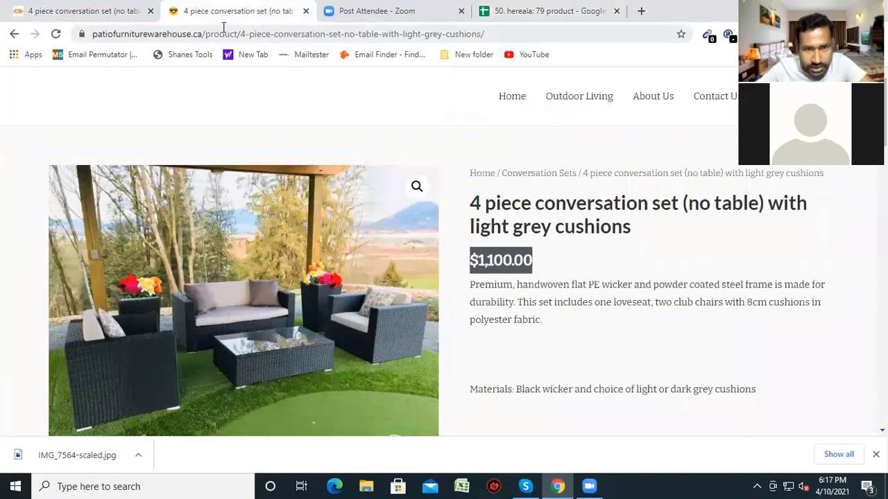
click(105, 13)
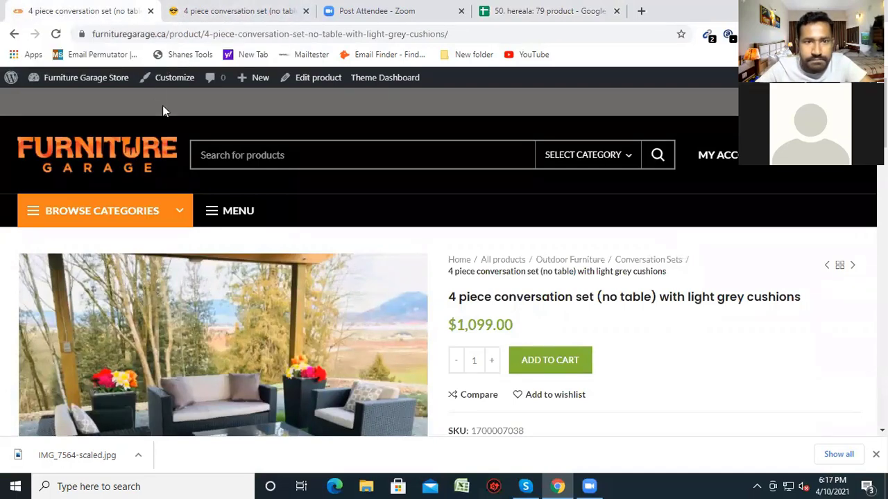
click(150, 34)
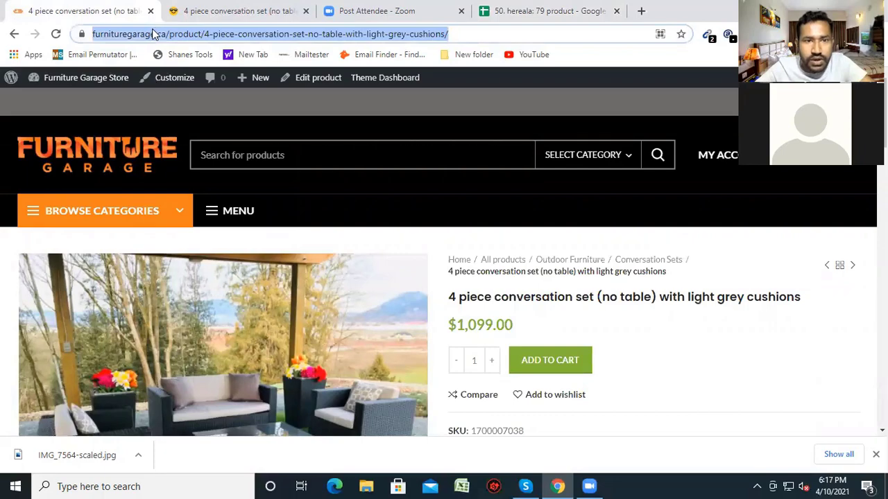
key(ctrl+Tab)
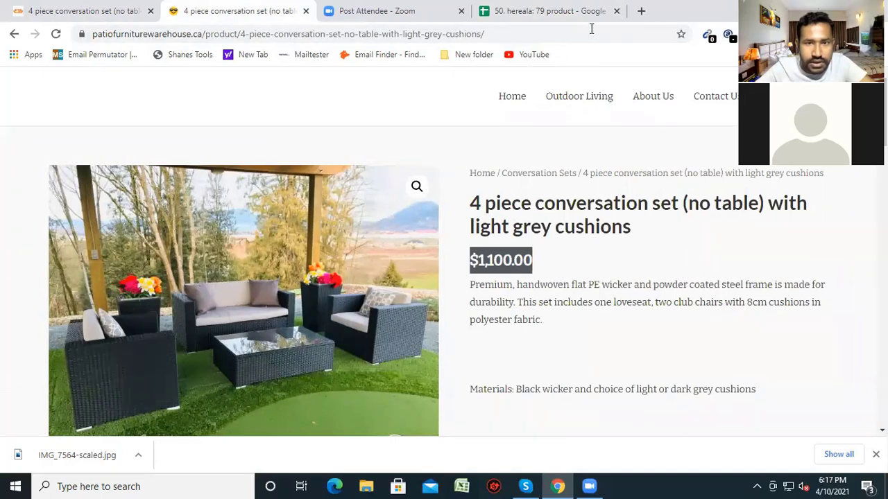
click(408, 35)
right_click(408, 37)
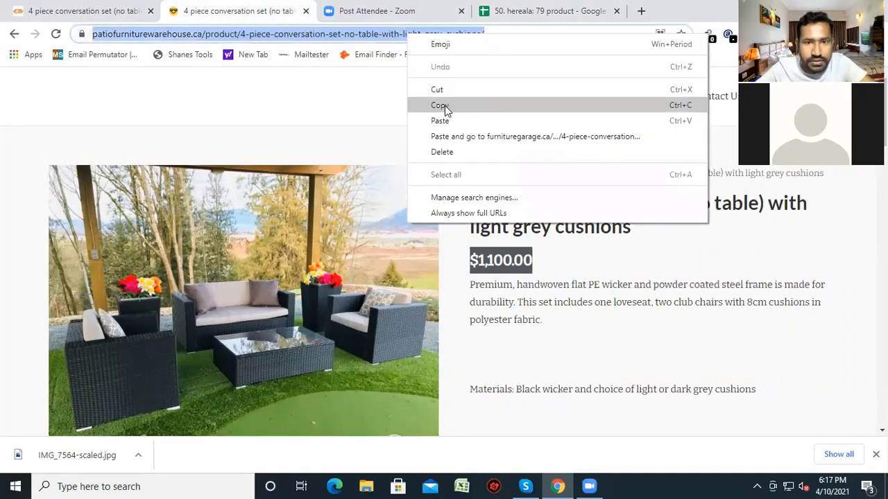
click(446, 110)
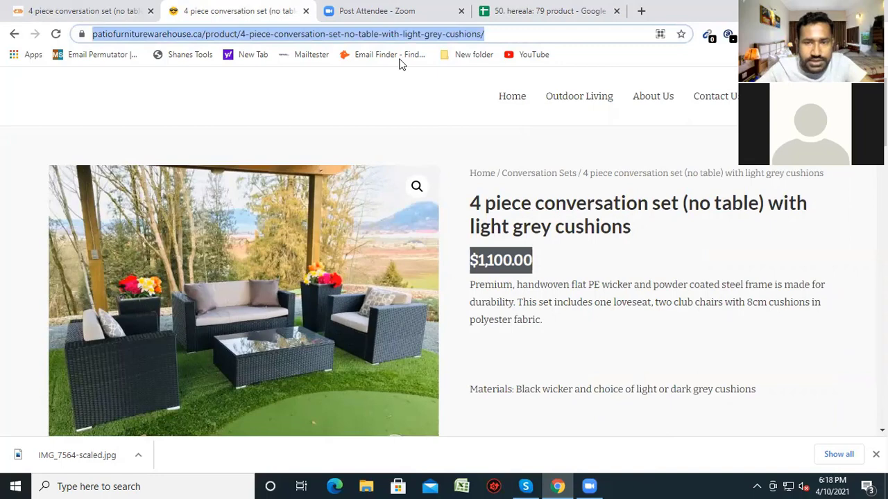
Paste the supplier URL into cell A5 under Supplier Product Link
key(ctrl+4)
click(309, 234)
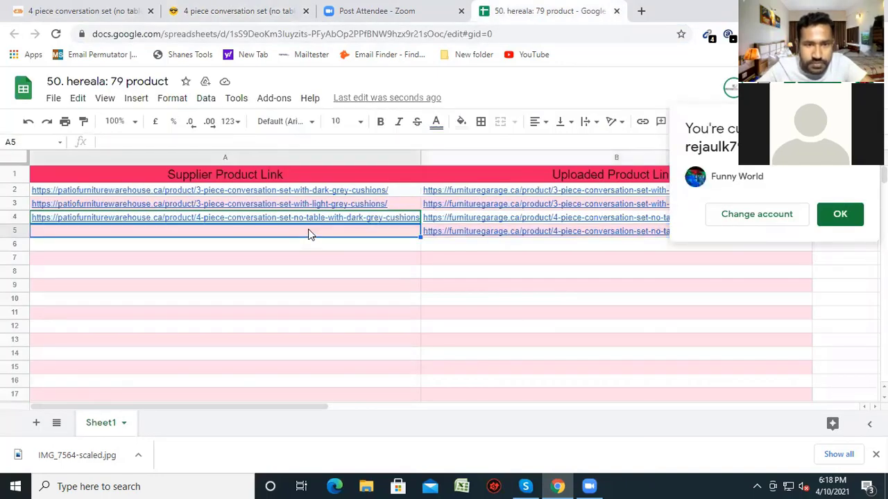
right_click(309, 231)
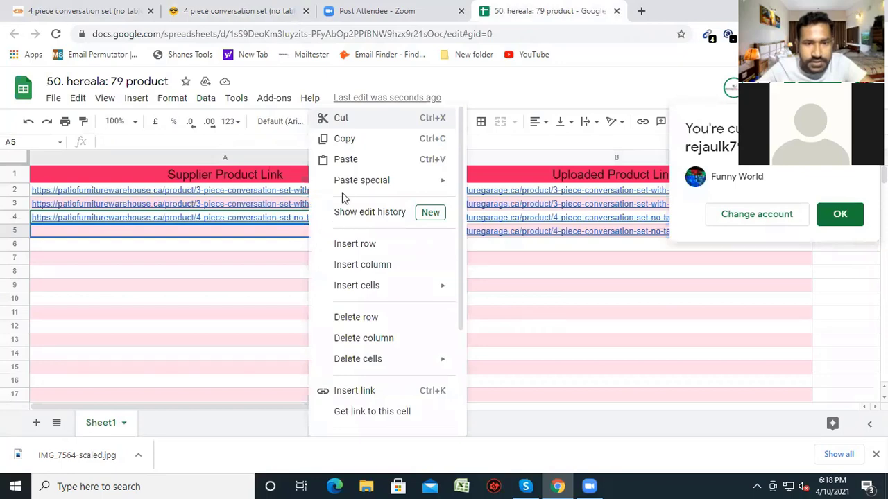
click(347, 161)
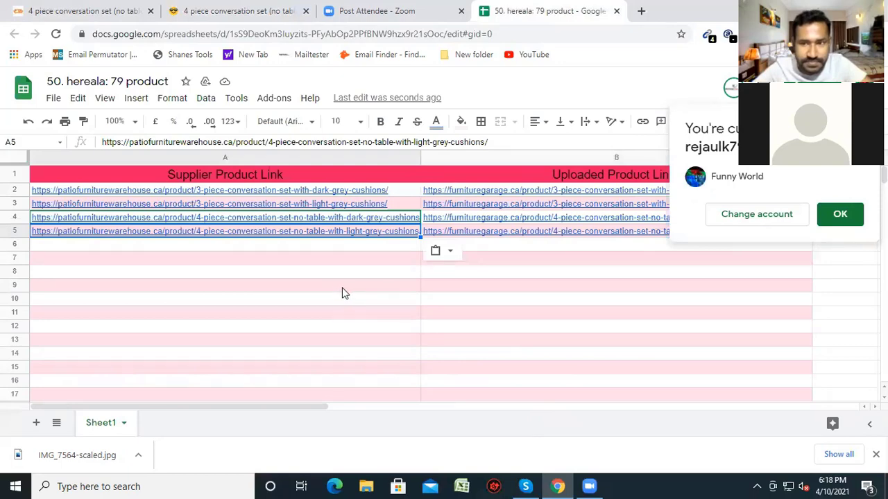
Close the supplier's product tab and return to the storefront product page
middle_click(183, 14)
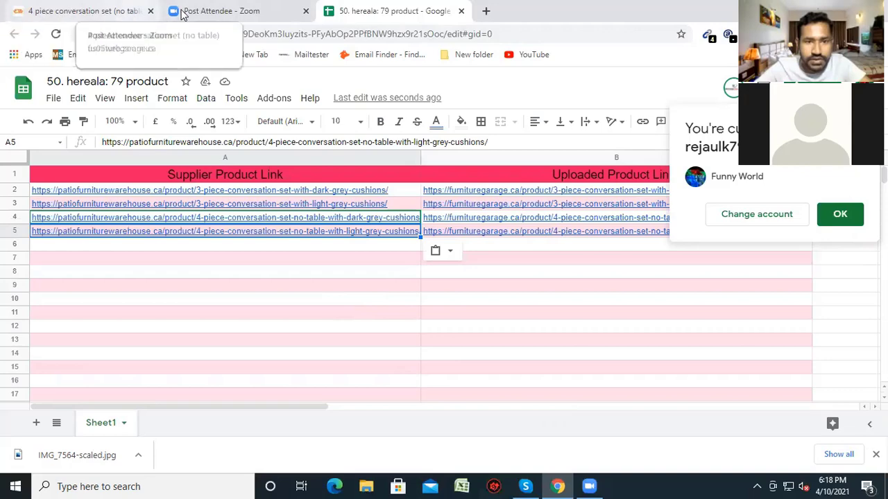
click(102, 16)
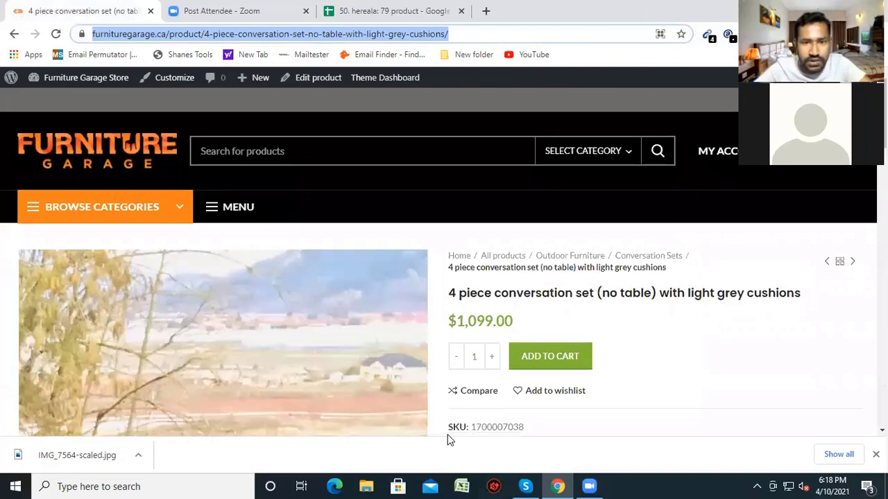
scroll(437, 423, down, 3)
scroll(427, 409, up, 3)
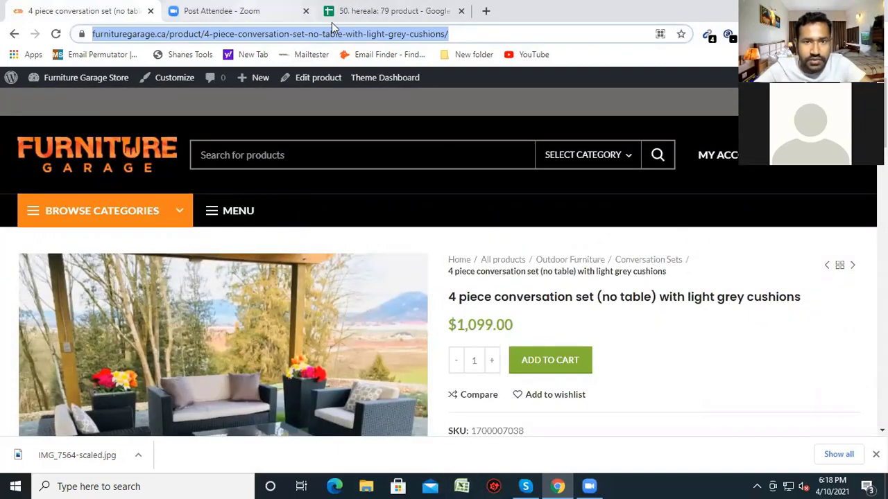
Open a new blank browser tab beside the storefront and spreadsheet tabs
key(ctrl+Tab)
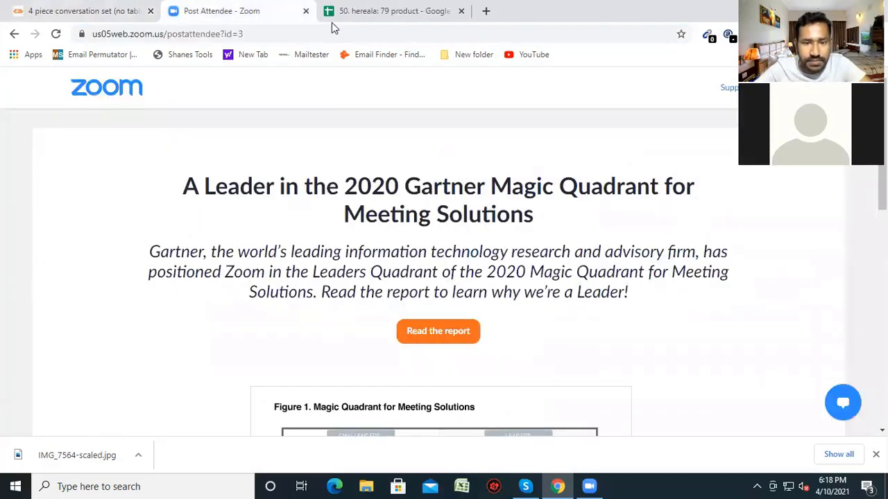
click(86, 12)
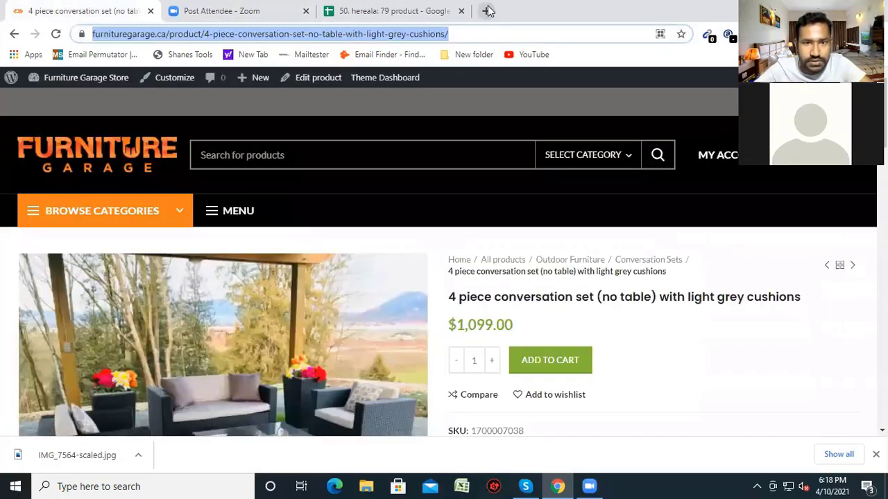
click(485, 10)
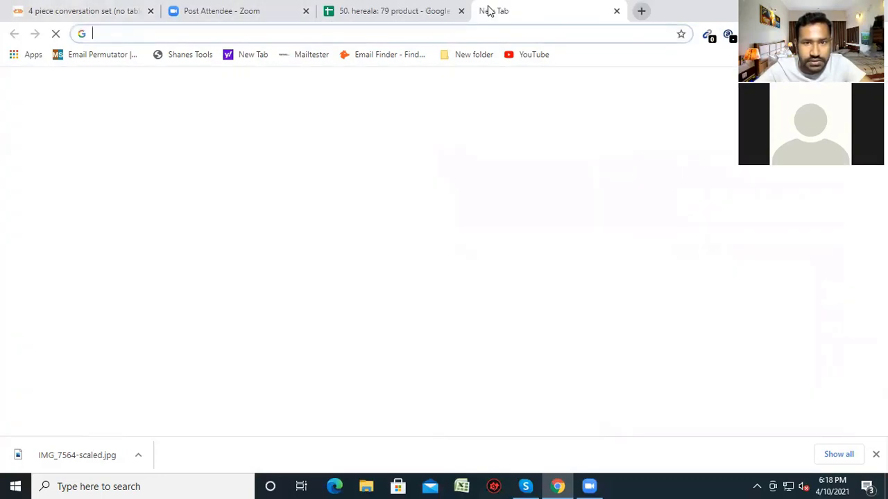
click(526, 486)
scroll(526, 308, up, 10)
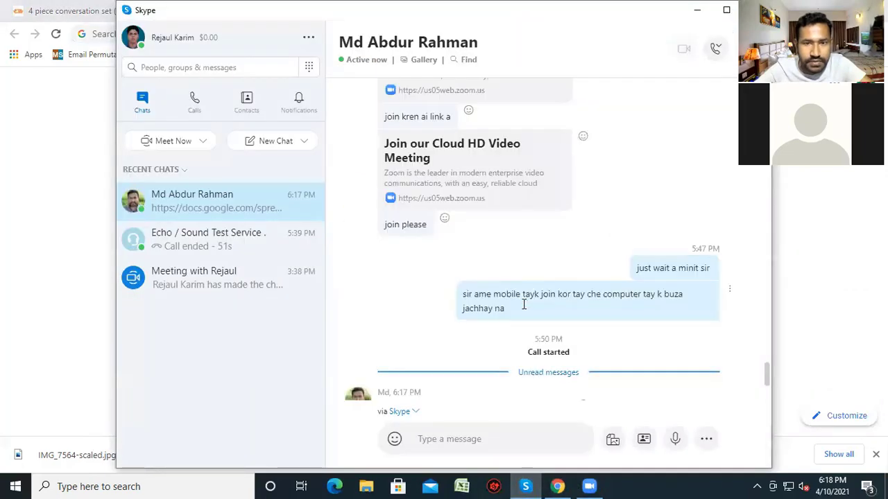
scroll(463, 276, up, 5)
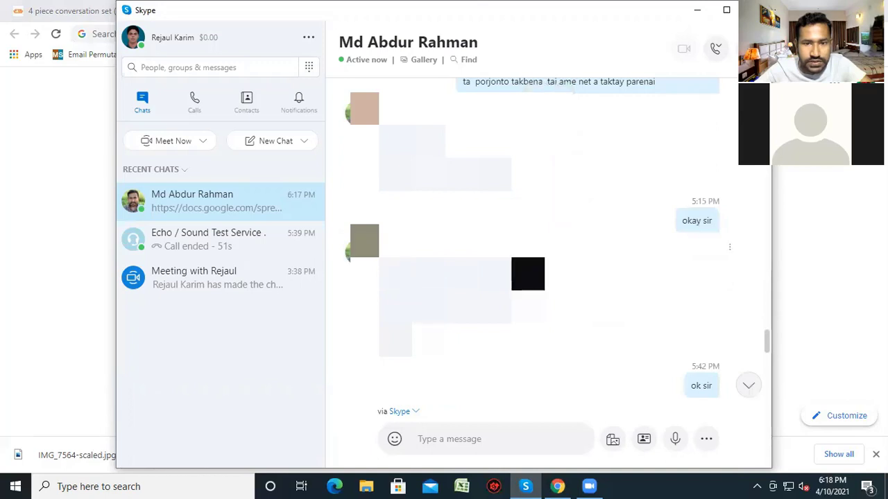
scroll(541, 277, down, 3)
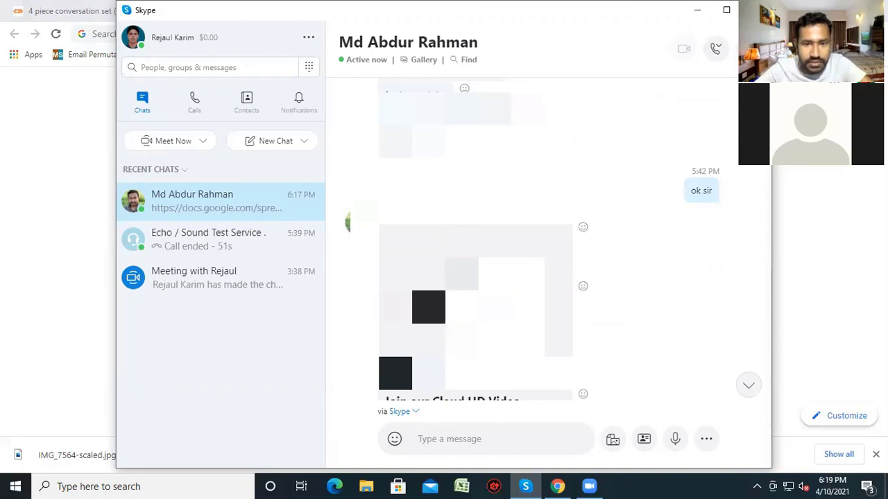
click(19, 258)
click(547, 31)
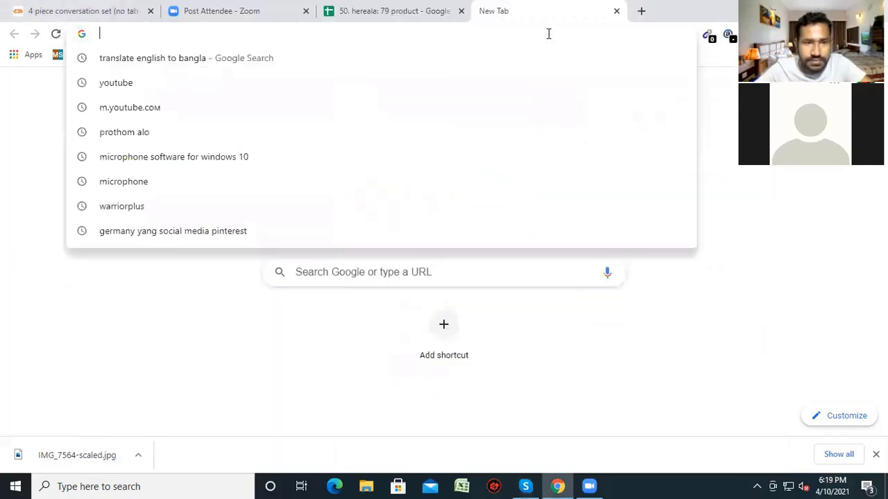
Load the copied Patio Furniture Warehouse store address in the new tab
right_click(548, 33)
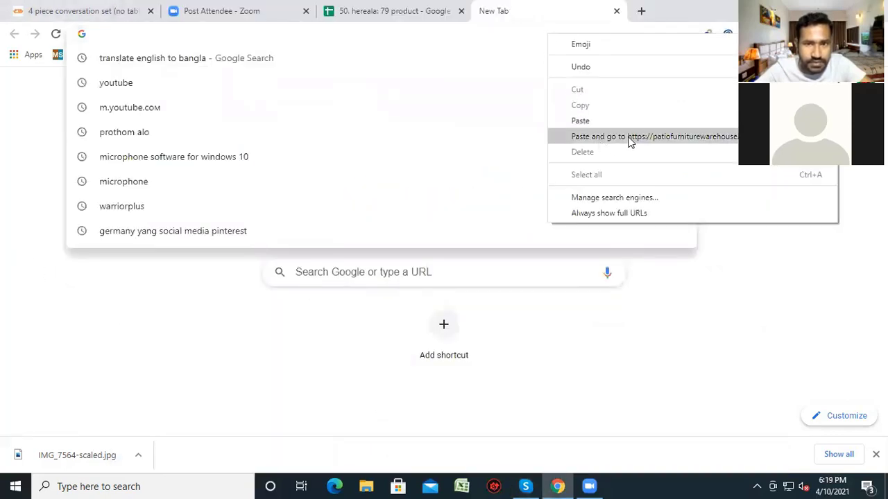
click(611, 136)
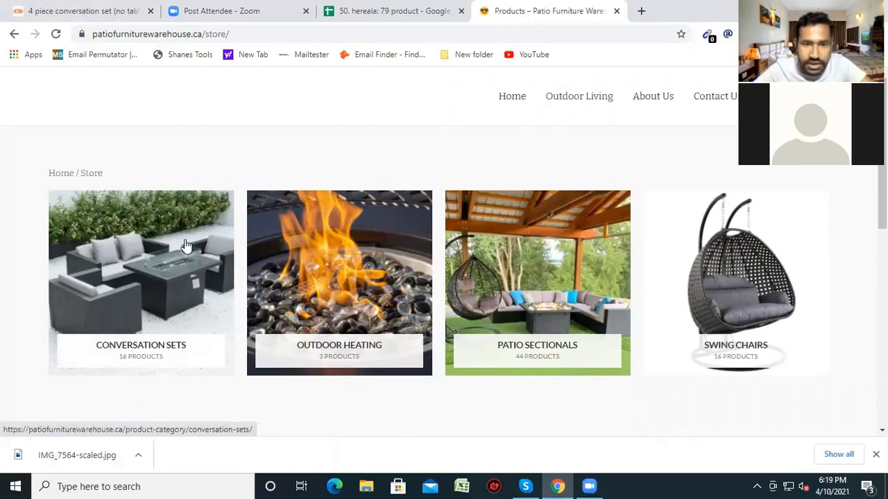
click(100, 13)
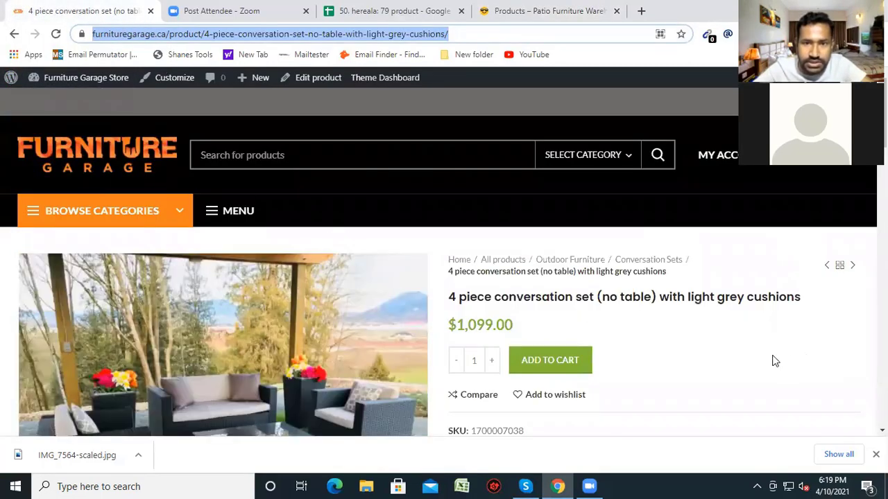
click(539, 9)
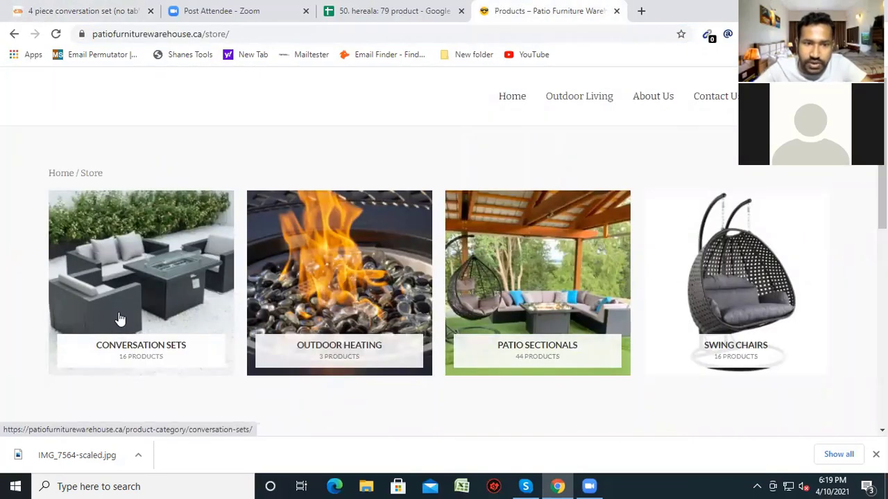
Browse Conversation Sets and open the fire table dark grey cushions set in a new tab
click(120, 318)
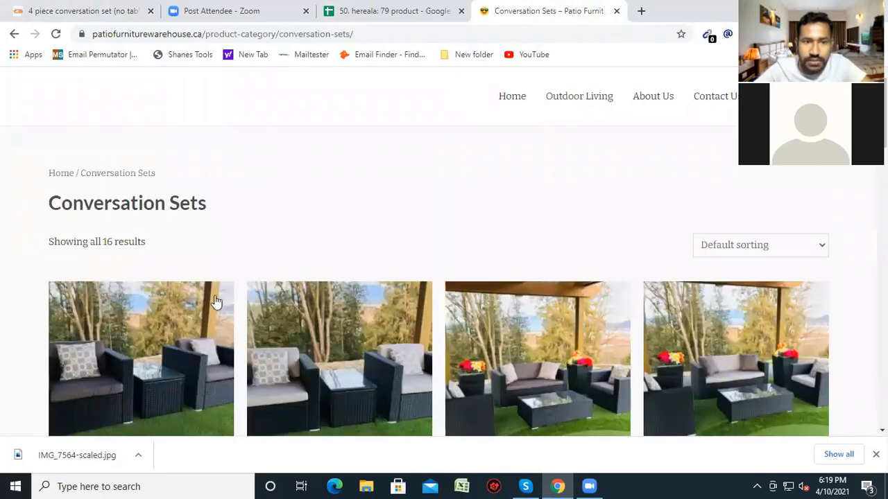
scroll(303, 262, down, 2)
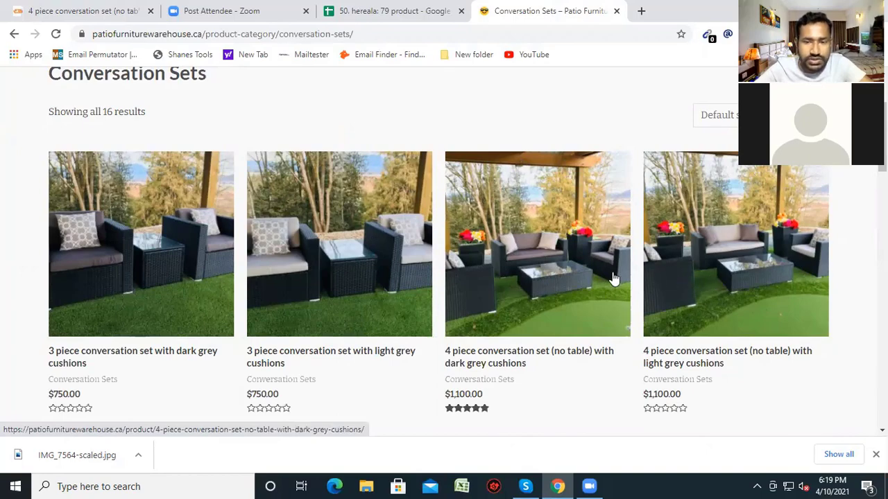
scroll(586, 280, down, 1)
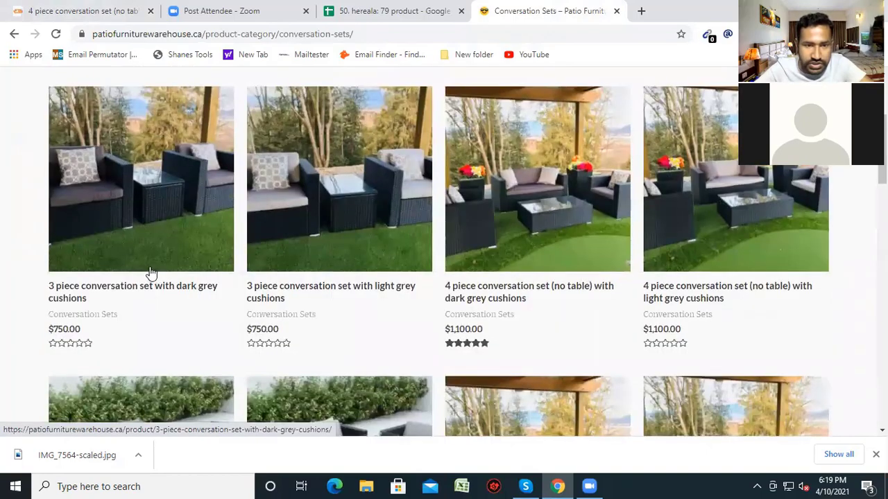
scroll(415, 282, down, 5)
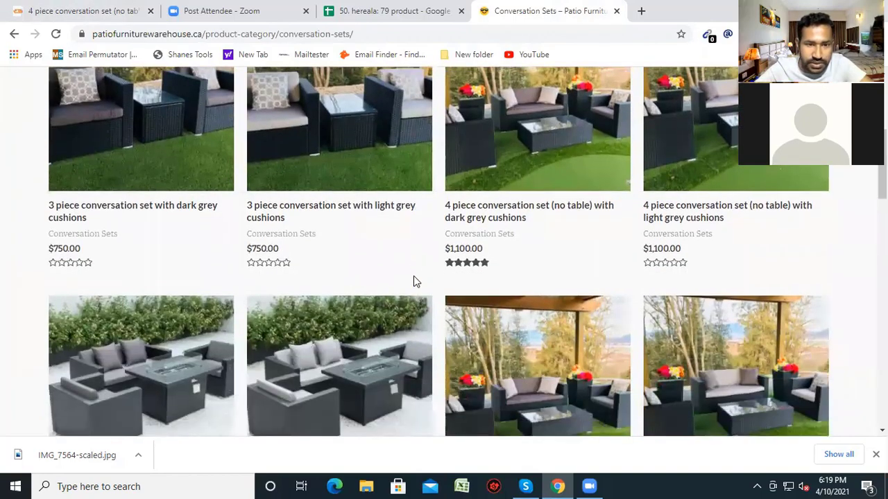
scroll(415, 283, down, 1)
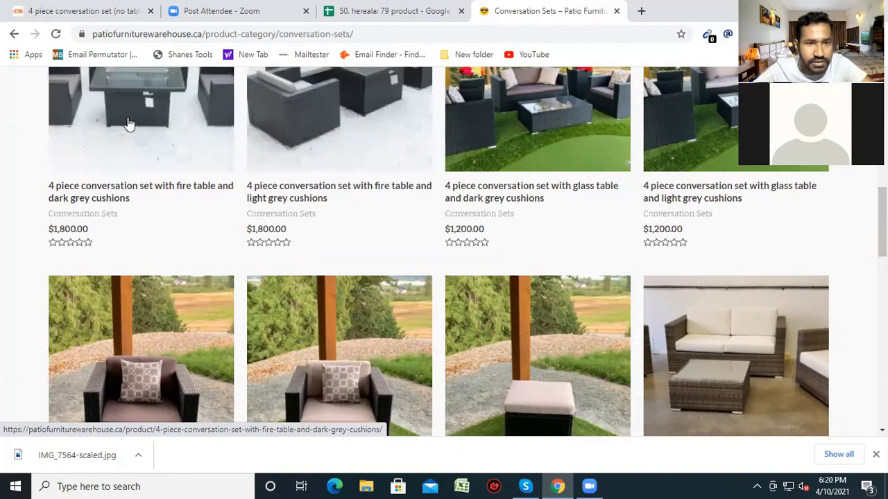
scroll(298, 214, up, 2)
scroll(298, 214, up, 1)
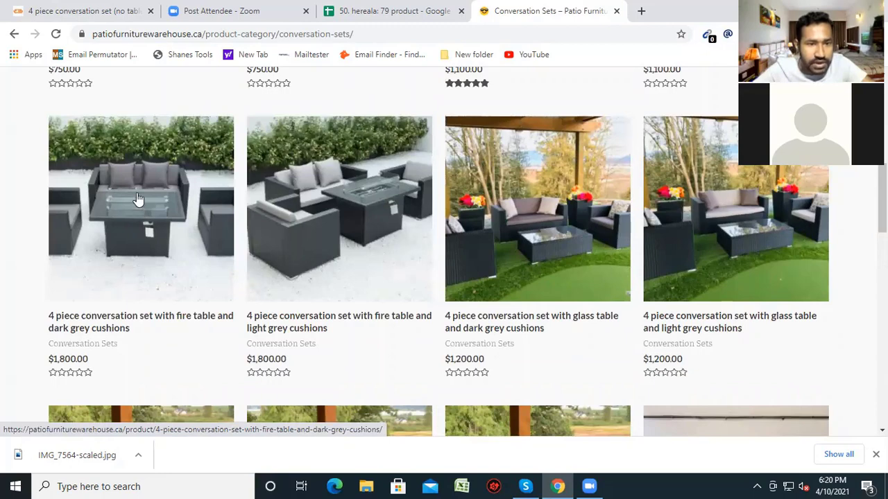
right_click(137, 196)
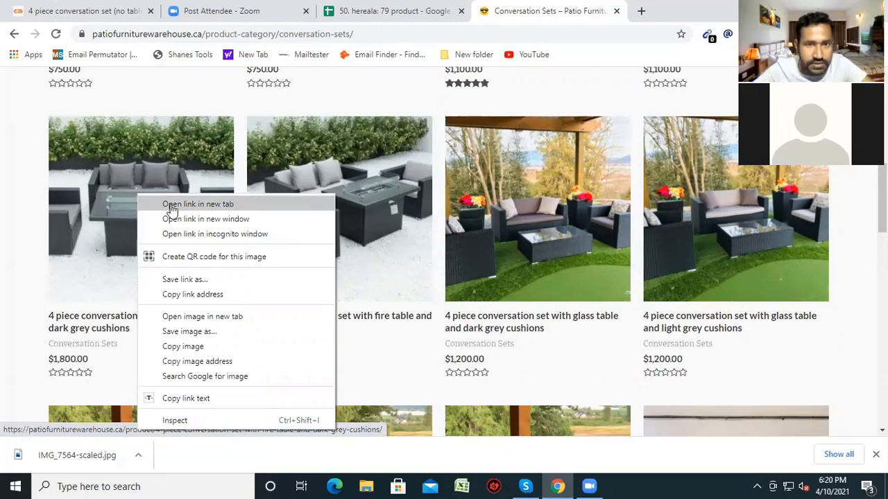
click(172, 207)
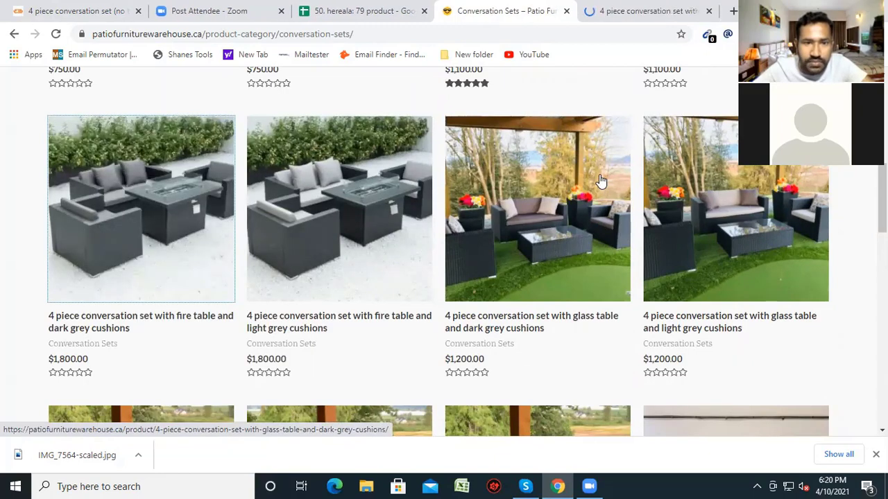
Copy the fire table set's product title from its $1,800.00 product page
click(641, 9)
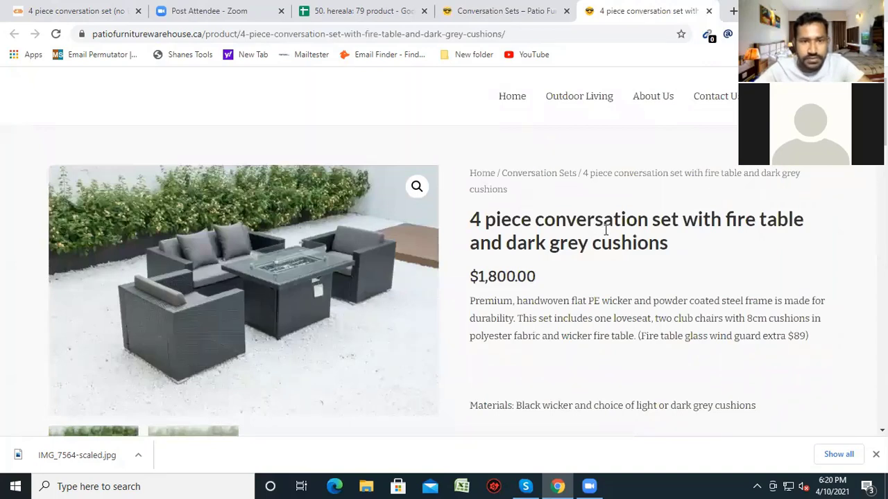
drag(670, 248, 471, 215)
right_click(475, 221)
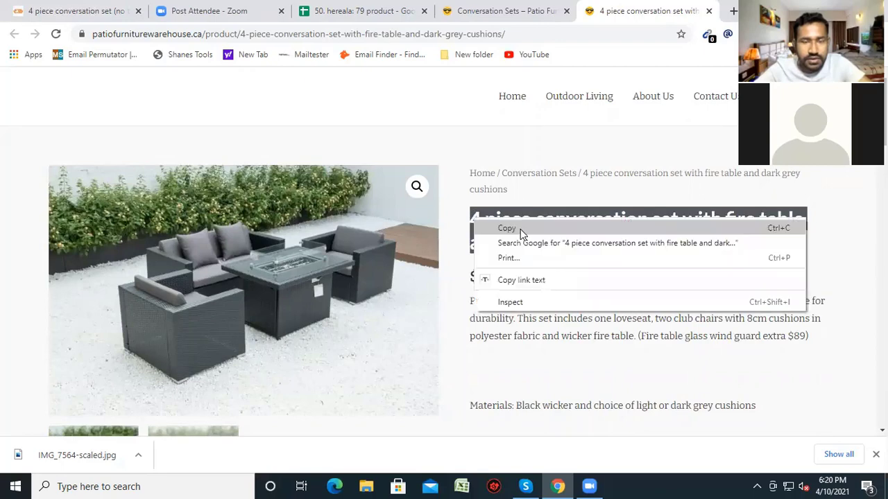
click(513, 229)
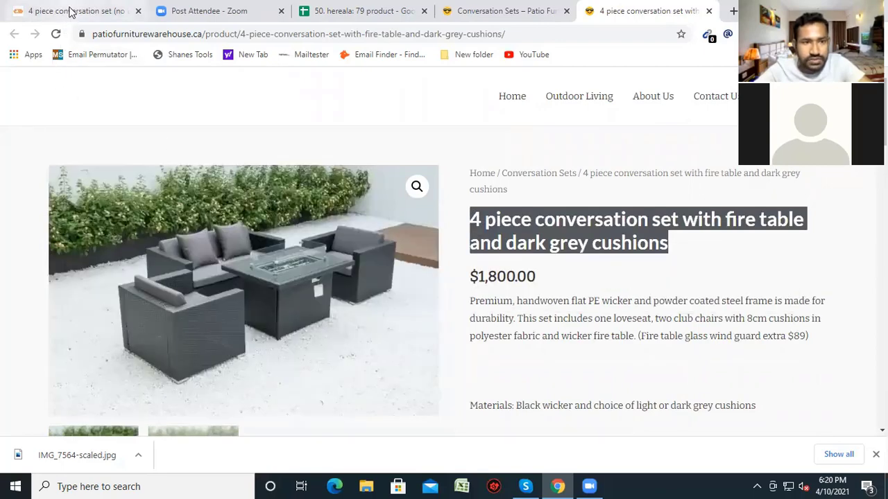
From the Furniture Garage dashboard, start a new product via All Products > Add New
click(69, 11)
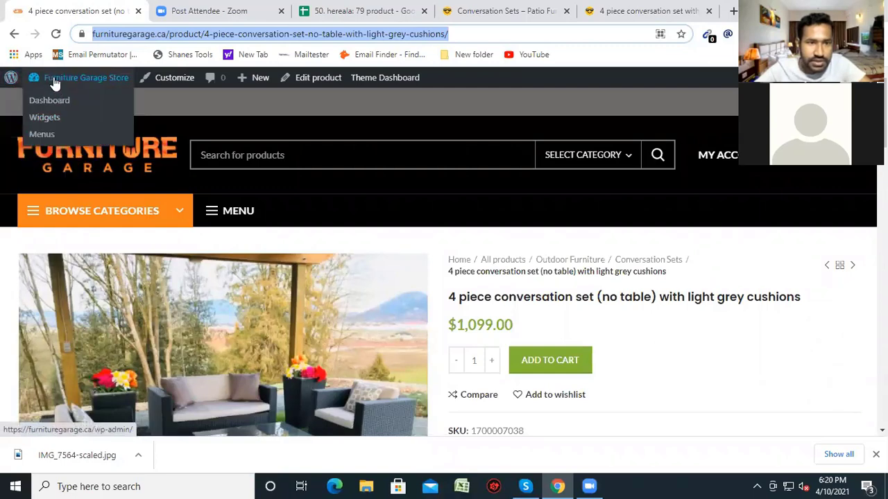
click(58, 102)
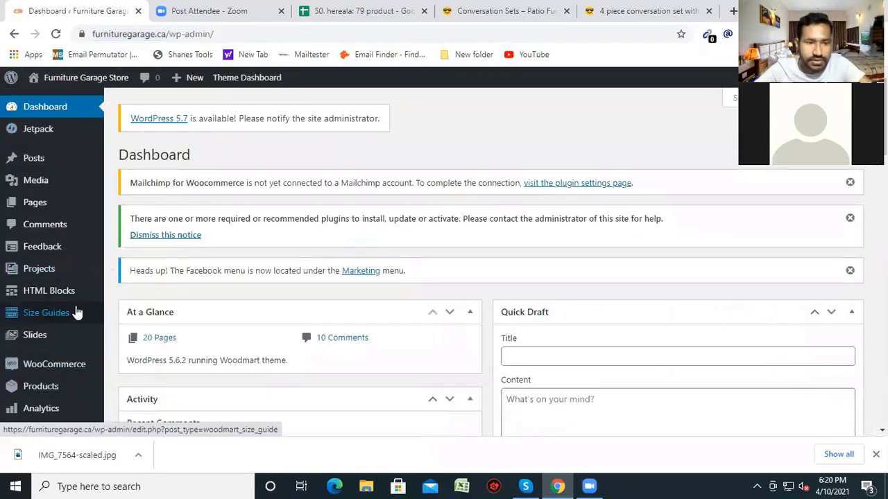
scroll(70, 305, down, 2)
mouse_move(95, 267)
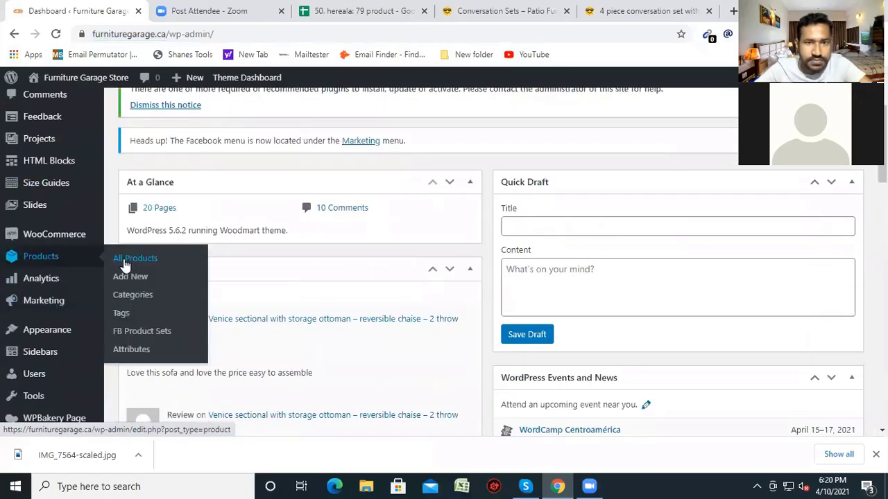
click(125, 265)
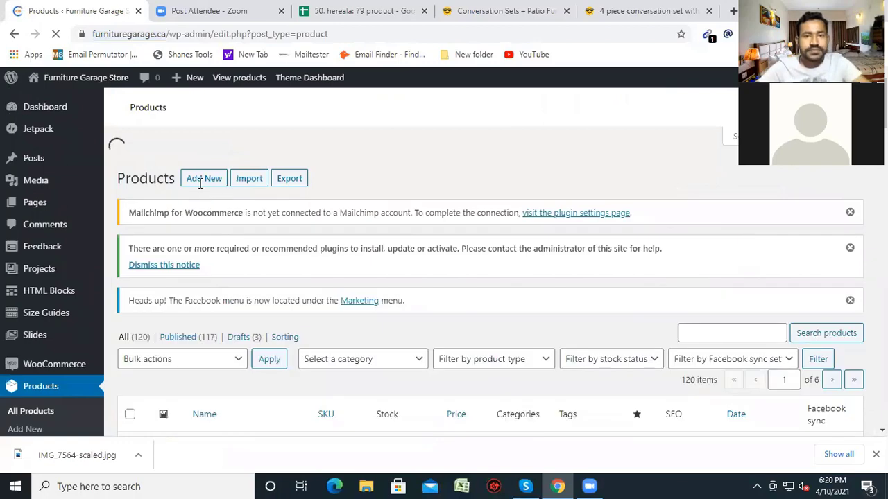
click(202, 151)
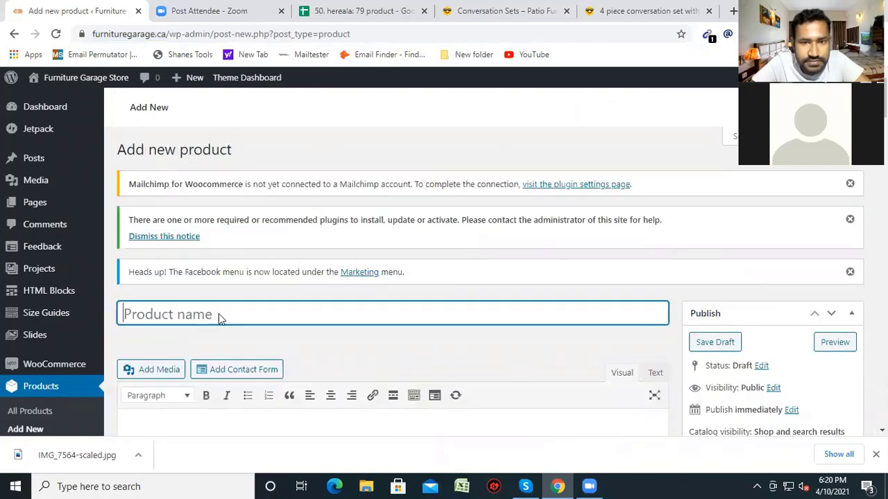
Paste '4 piece conversation set with fire table and dark grey cushions' as the product name
right_click(218, 314)
click(249, 194)
scroll(385, 218, down, 2)
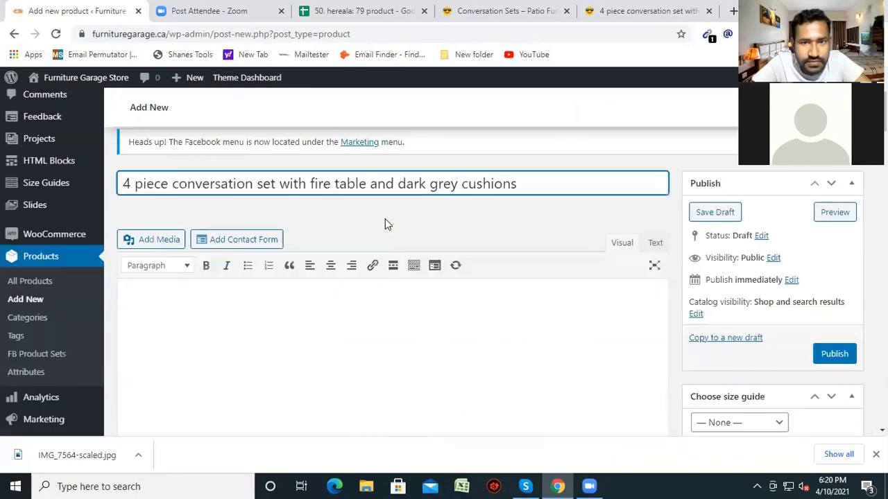
Select and copy the supplier page's product description and dimensions
click(614, 11)
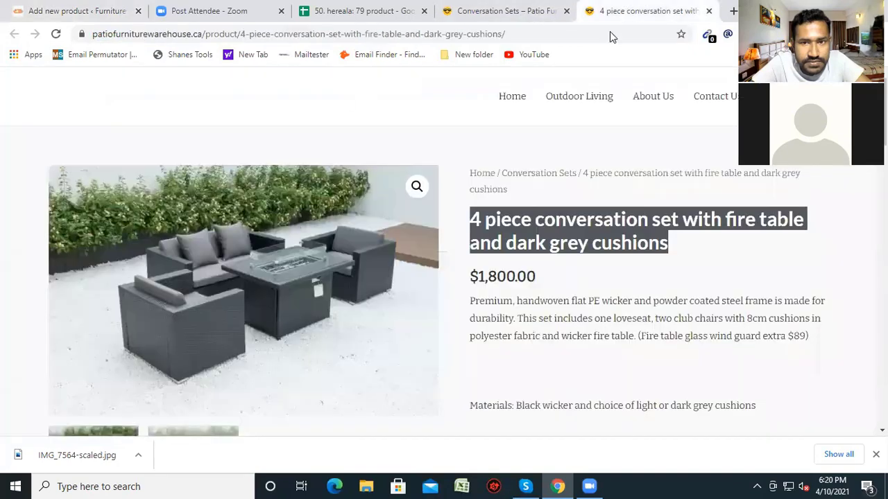
drag(475, 299, 674, 283)
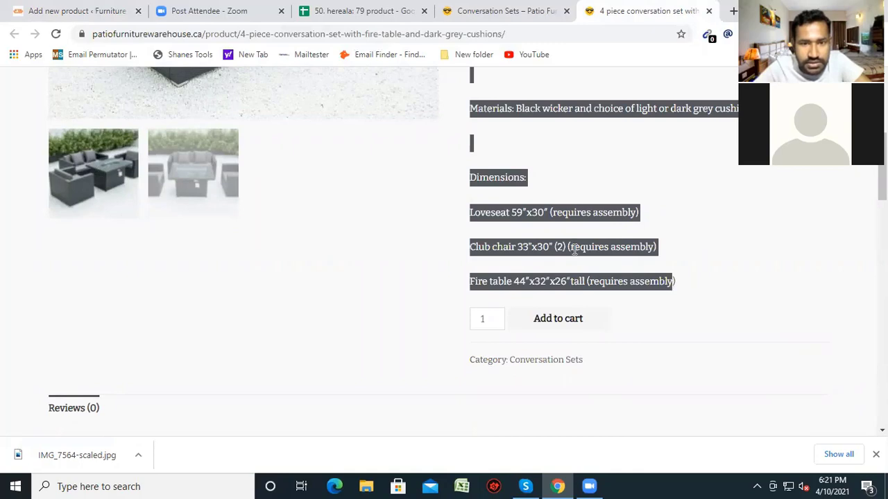
right_click(550, 216)
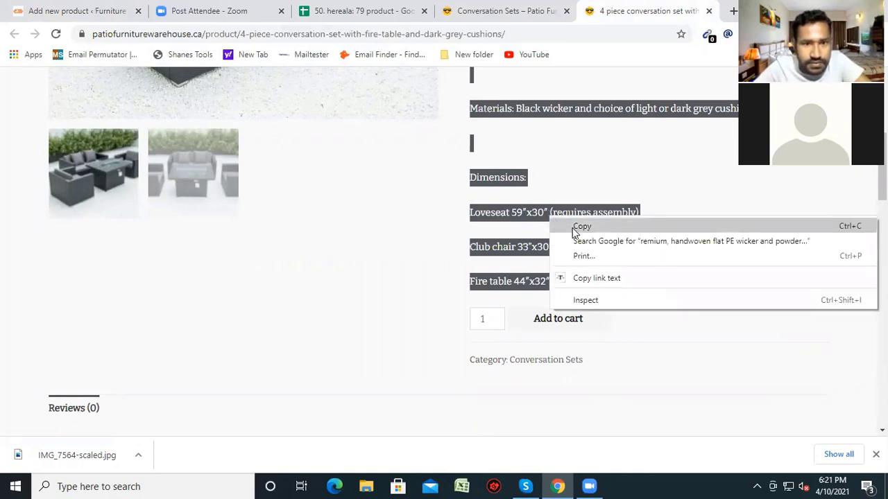
click(580, 226)
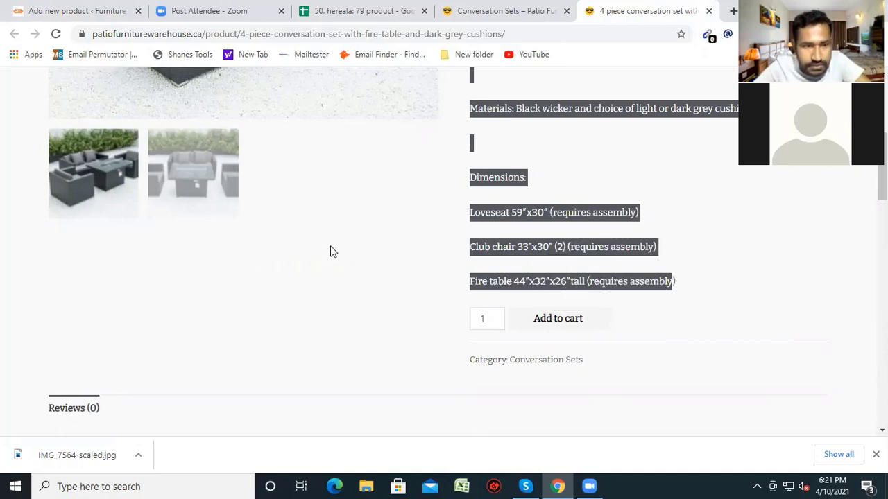
scroll(555, 333, up, 2)
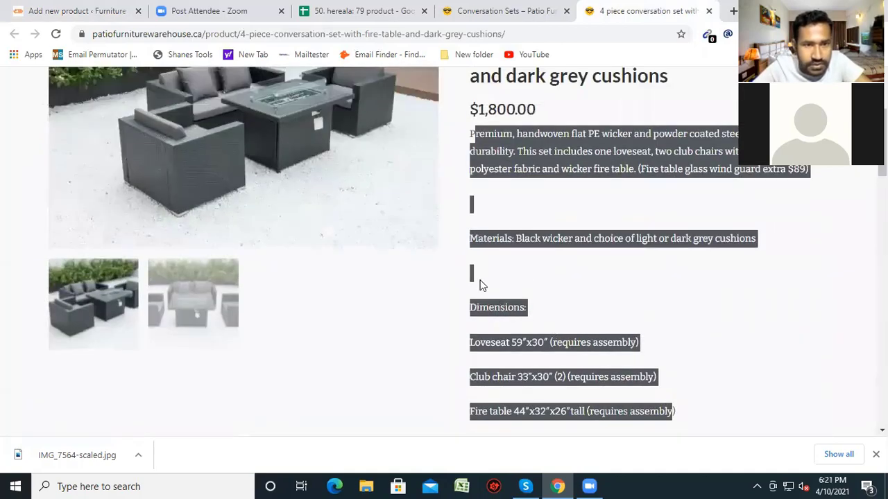
scroll(480, 284, down, 2)
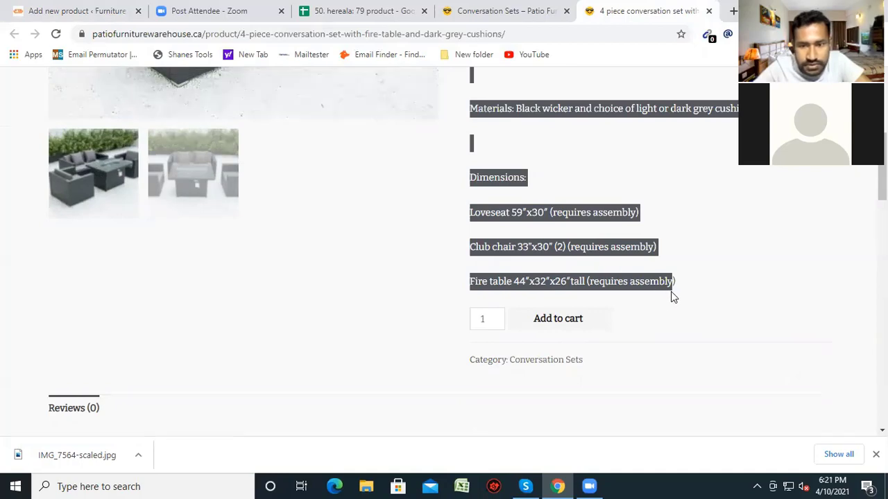
scroll(654, 303, down, 1)
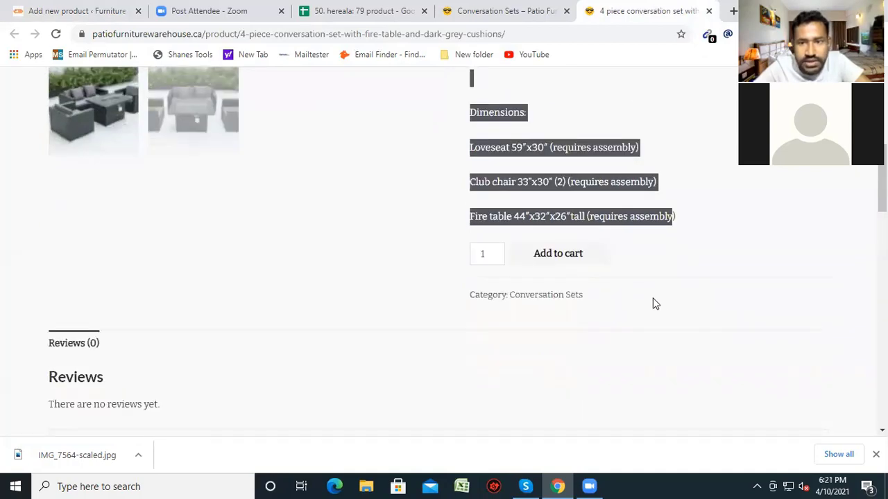
scroll(654, 303, up, 5)
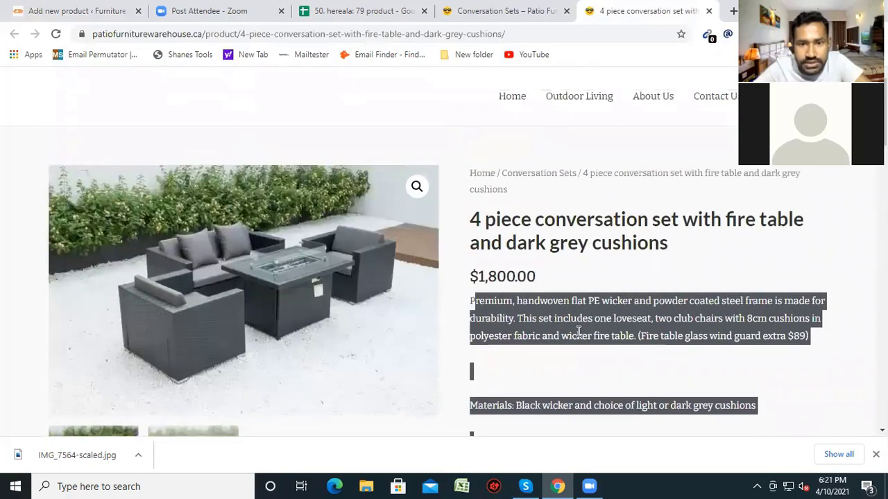
Reselect the description from 'Premium' through the fire table dimensions and copy it
click(542, 318)
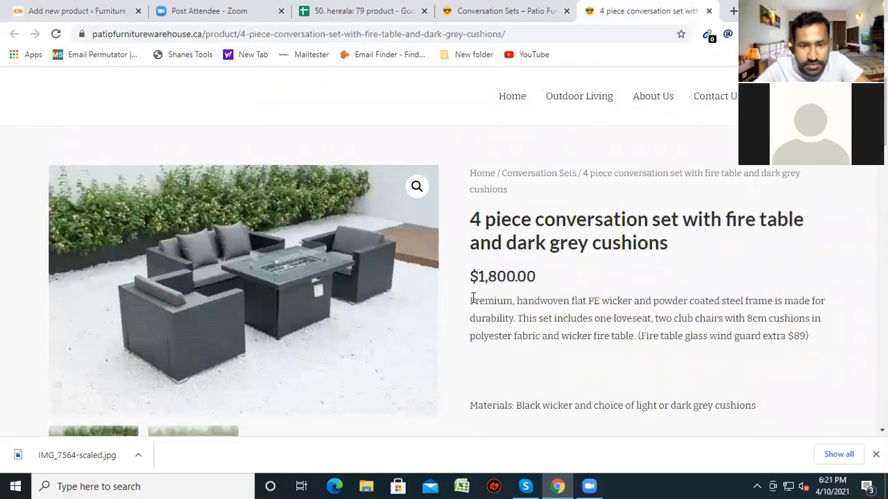
drag(472, 299, 736, 410)
drag(695, 364, 683, 323)
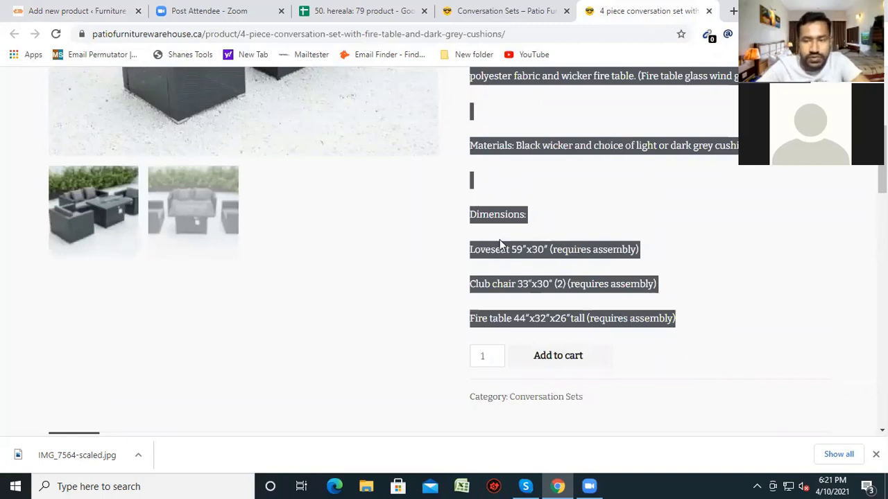
right_click(531, 255)
click(548, 258)
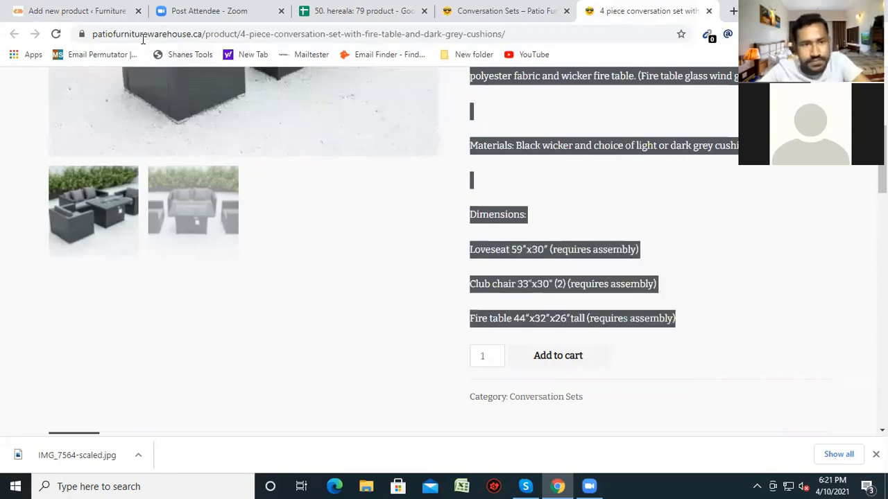
click(100, 10)
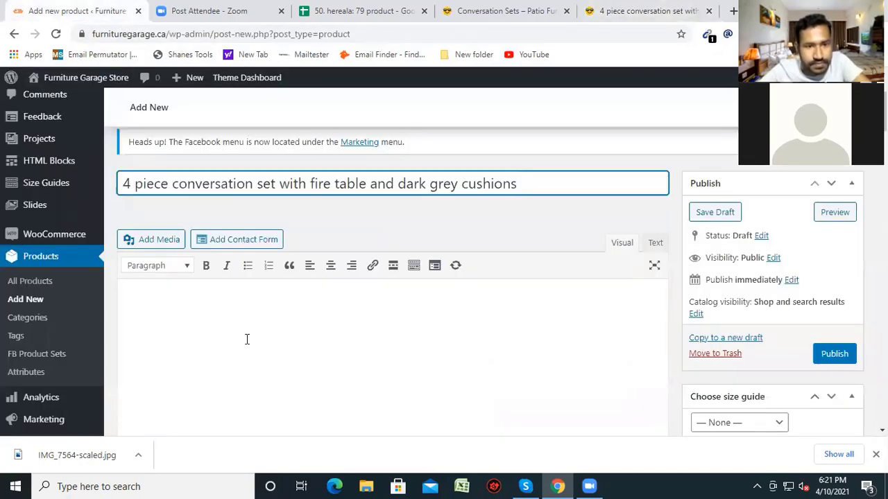
Paste the copied fire table set description into the product body
click(247, 340)
right_click(246, 340)
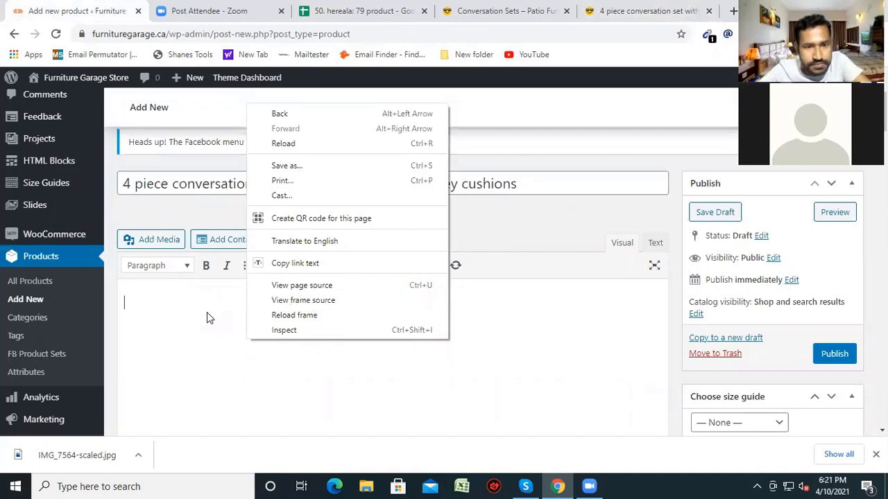
click(209, 335)
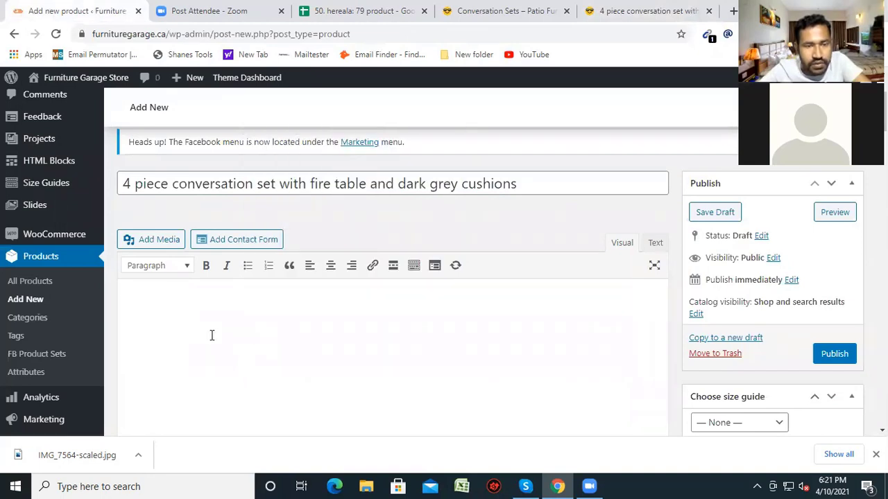
key(ctrl+v)
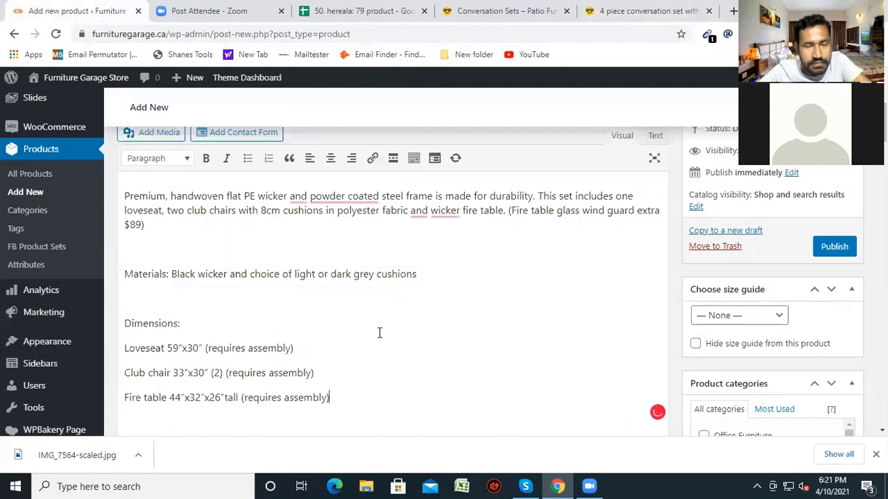
scroll(379, 336, down, 1)
scroll(382, 337, down, 1)
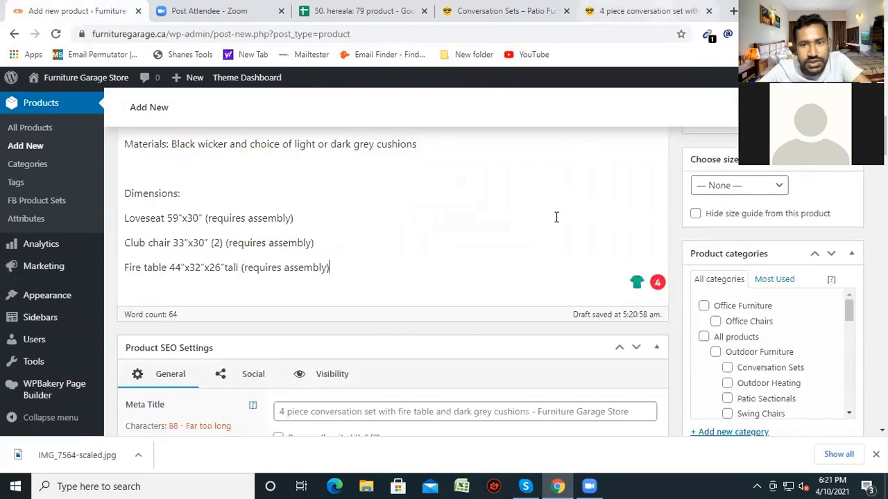
Check the supplier's page, then enter 1799 as the regular price
click(639, 13)
scroll(630, 268, up, 4)
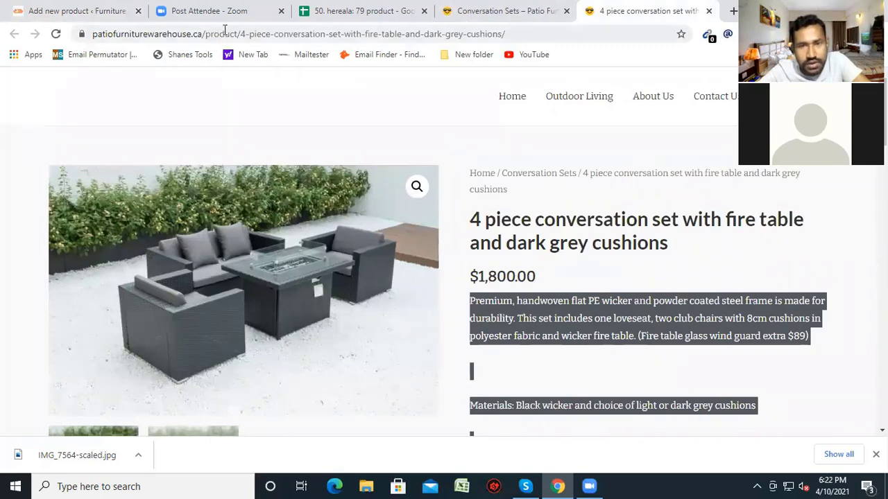
click(103, 14)
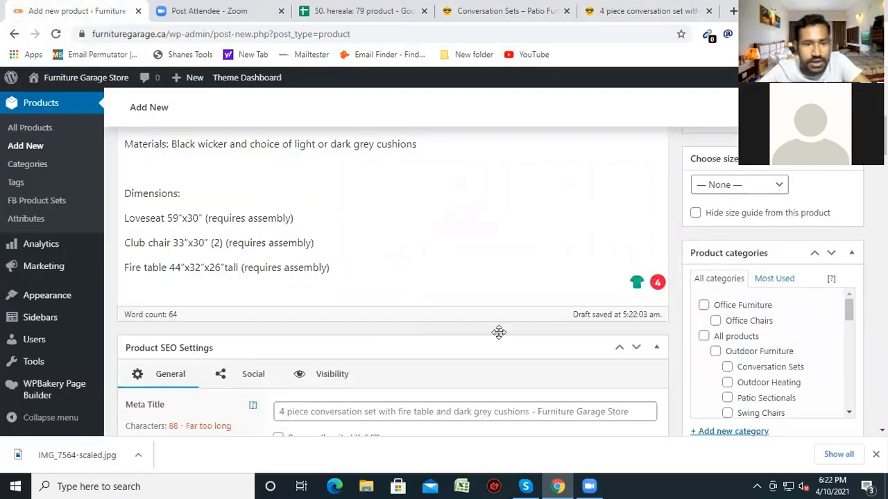
scroll(498, 332, down, 3)
scroll(406, 333, down, 1)
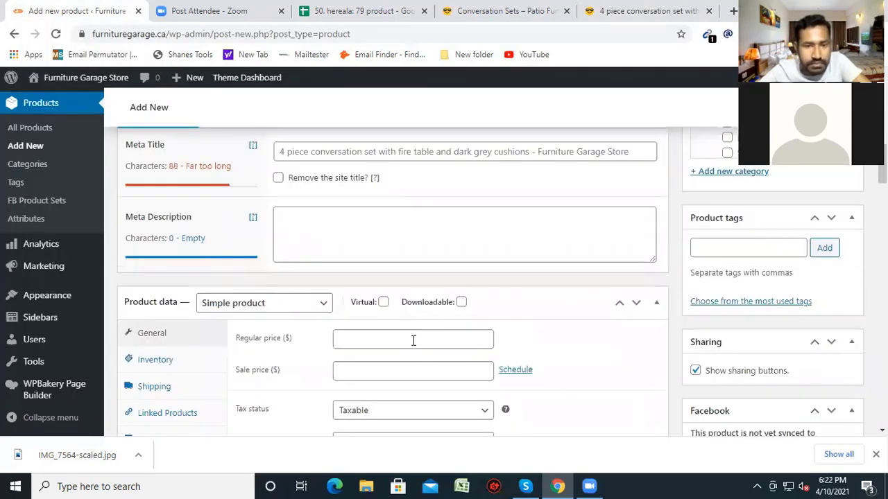
click(414, 341)
text(179)
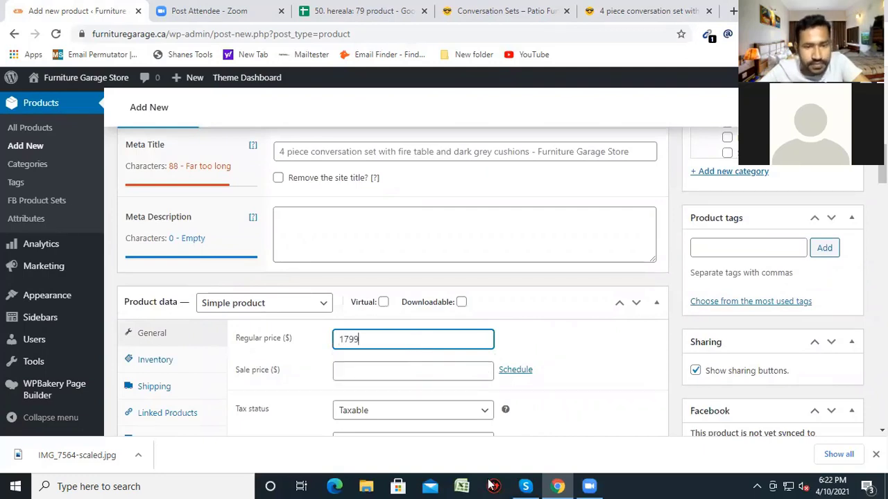
text(9)
scroll(628, 351, down, 1)
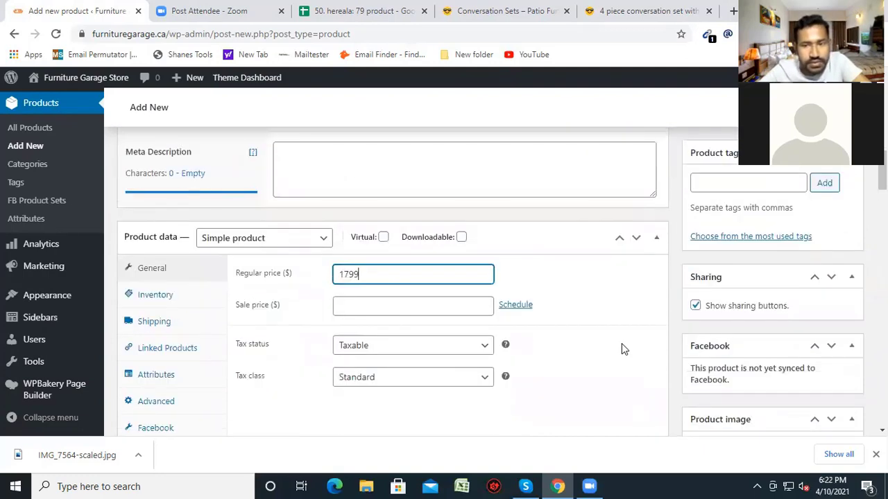
scroll(721, 375, down, 2)
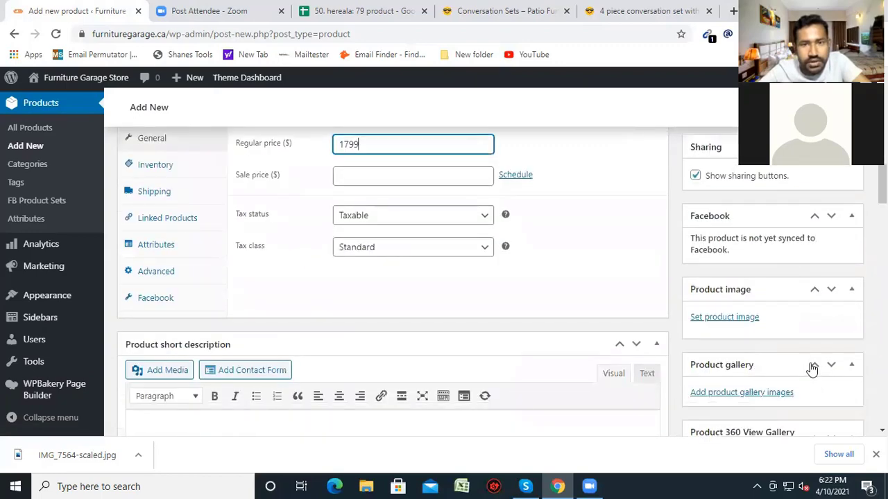
scroll(811, 370, up, 1)
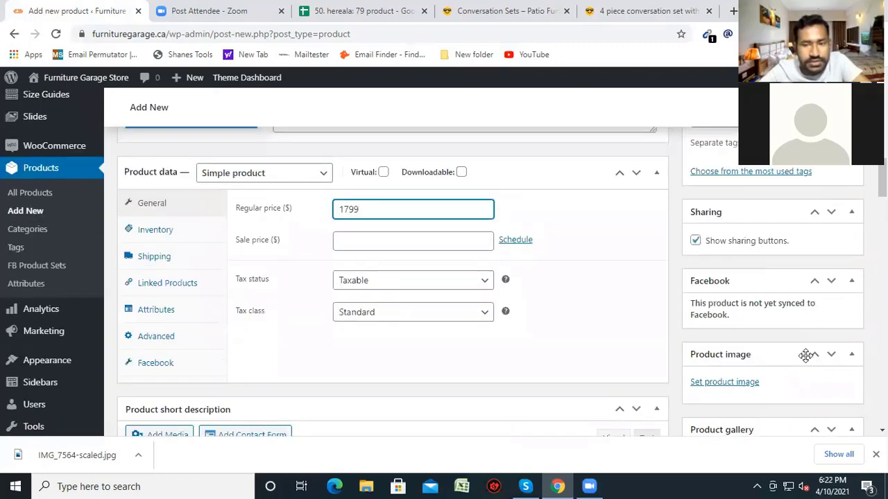
click(645, 13)
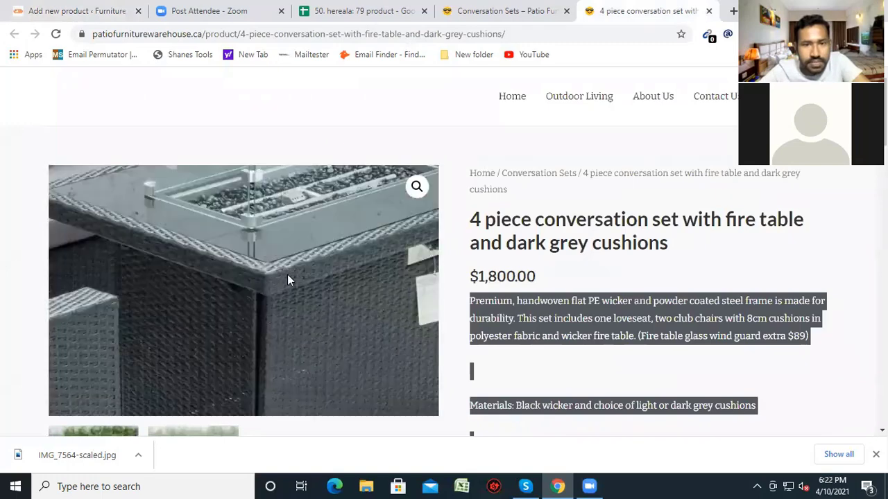
Save the supplier's main photo as 4-pc-convo-set-with-fire-table-angled-scaled in Desktop\hp, then return to the product draft
right_click(284, 273)
click(323, 303)
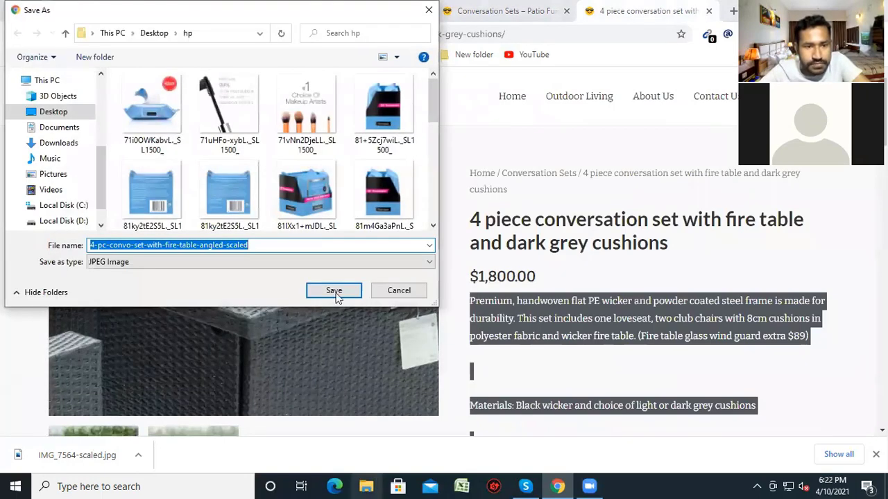
click(336, 291)
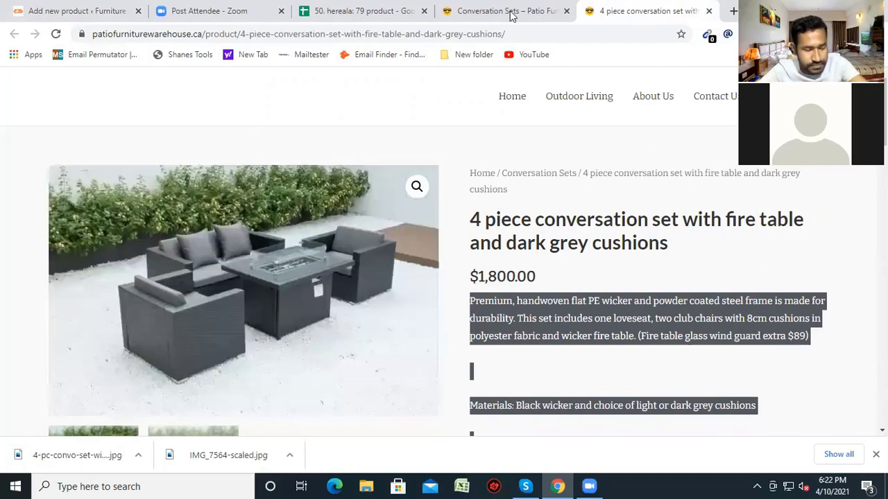
click(48, 11)
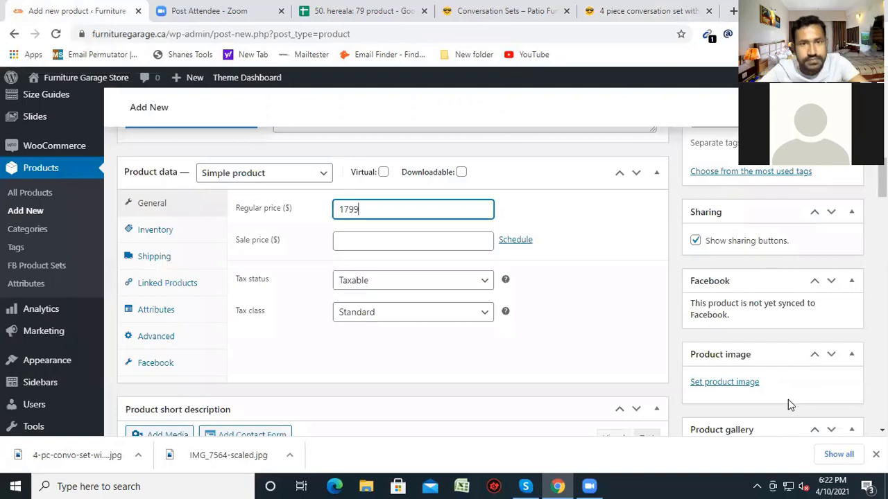
Upload the 4-pc-convo-set-with-fire-table-angled-scaled photo to the media library for the product image
click(726, 359)
click(743, 353)
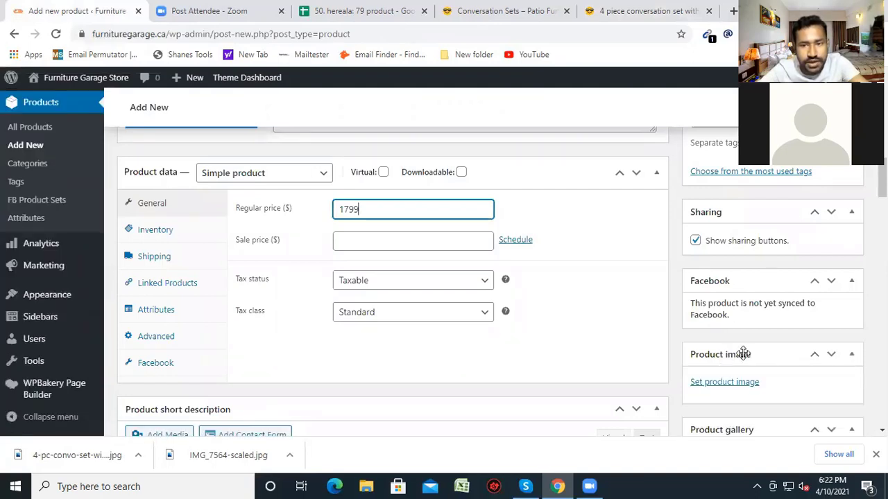
click(741, 389)
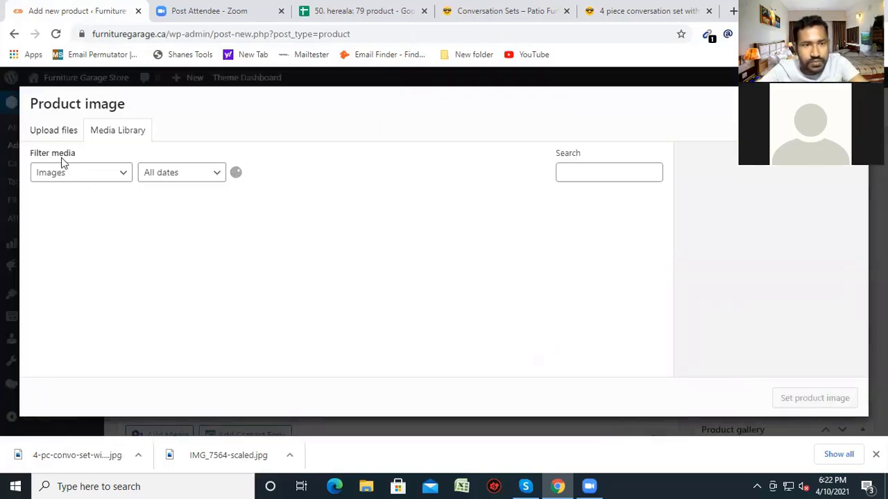
click(53, 132)
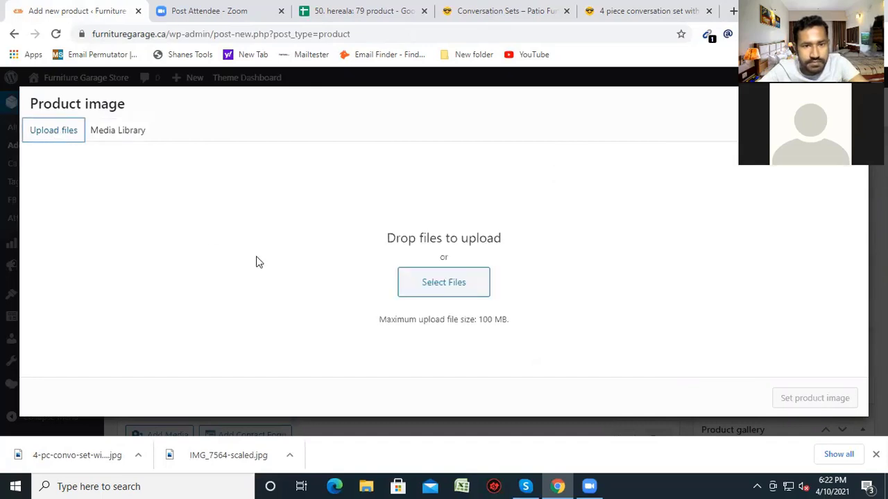
click(444, 282)
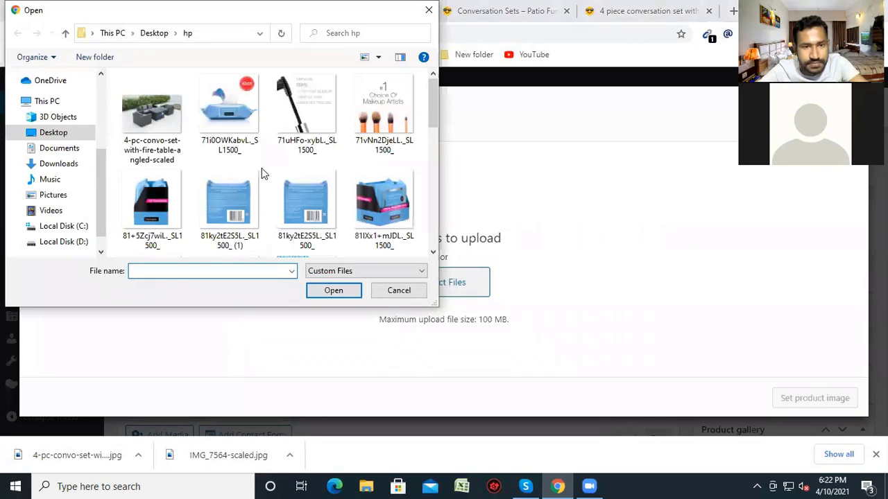
scroll(248, 186, down, 5)
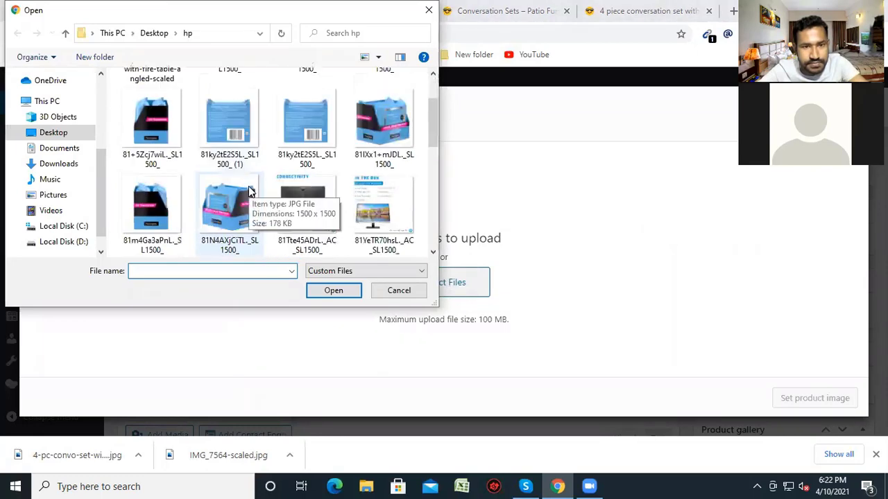
scroll(248, 189, down, 3)
scroll(248, 184, up, 6)
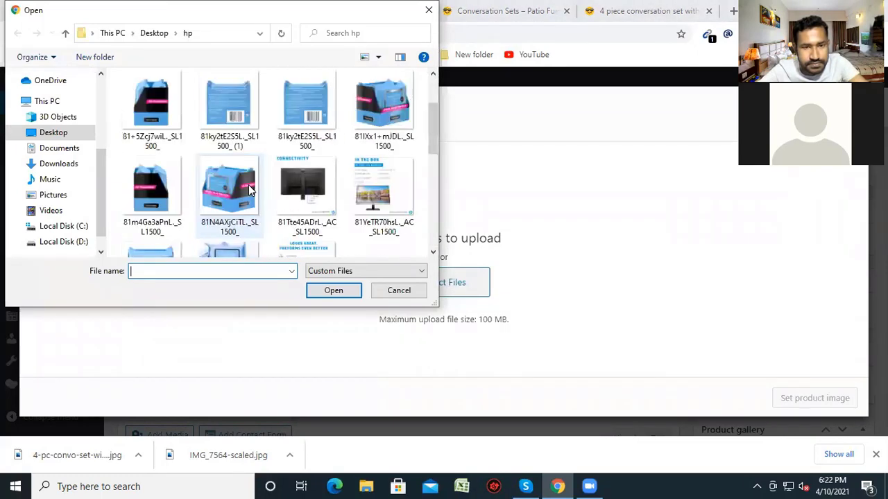
scroll(235, 197, down, 4)
scroll(235, 197, up, 8)
click(153, 113)
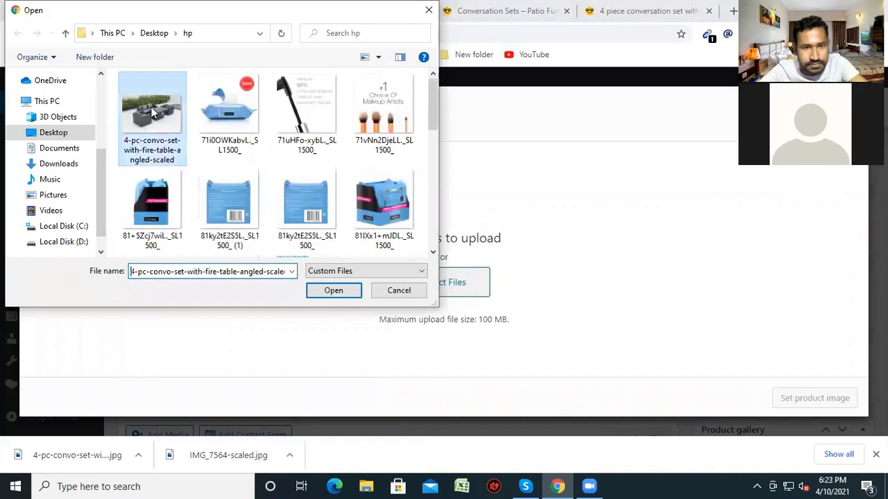
click(331, 290)
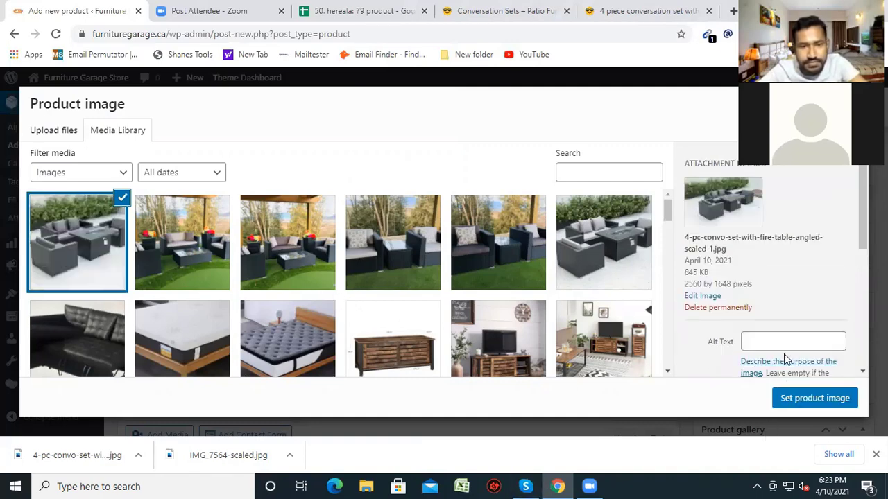
Clear the wrongly pasted text out of the image's Alt Text field
click(788, 341)
right_click(787, 341)
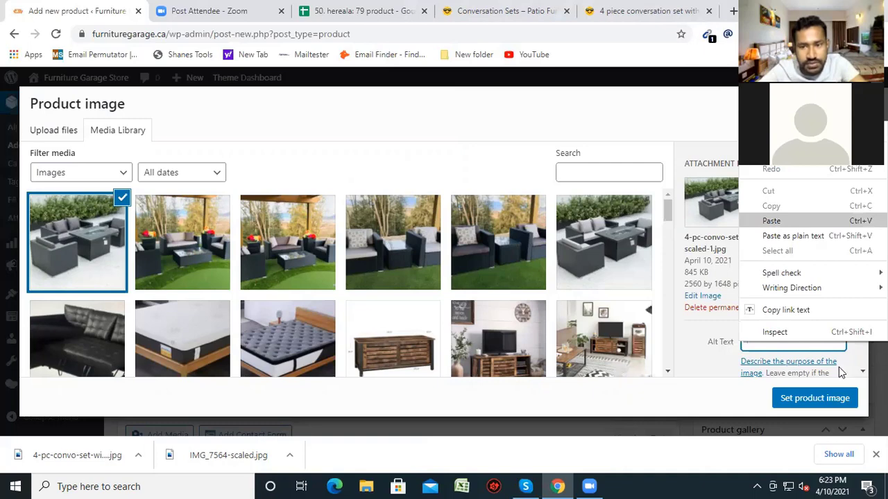
key(ctrl+v)
drag(838, 341, 731, 347)
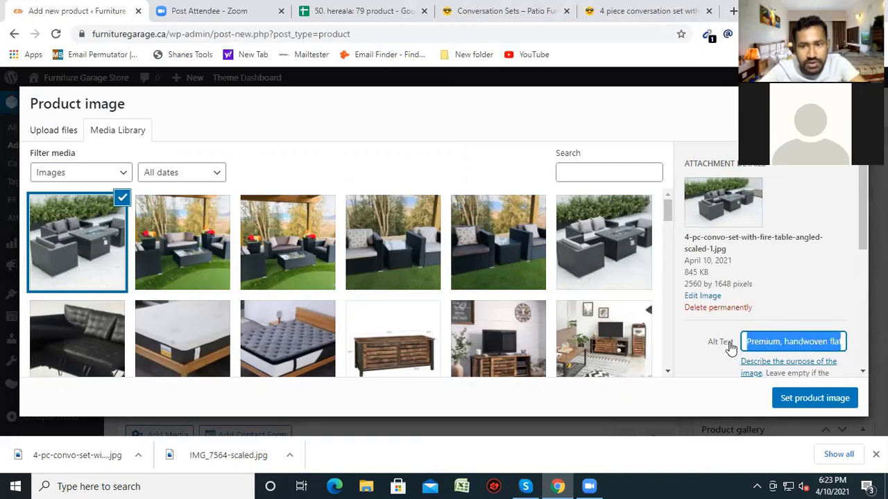
key(BackSpace)
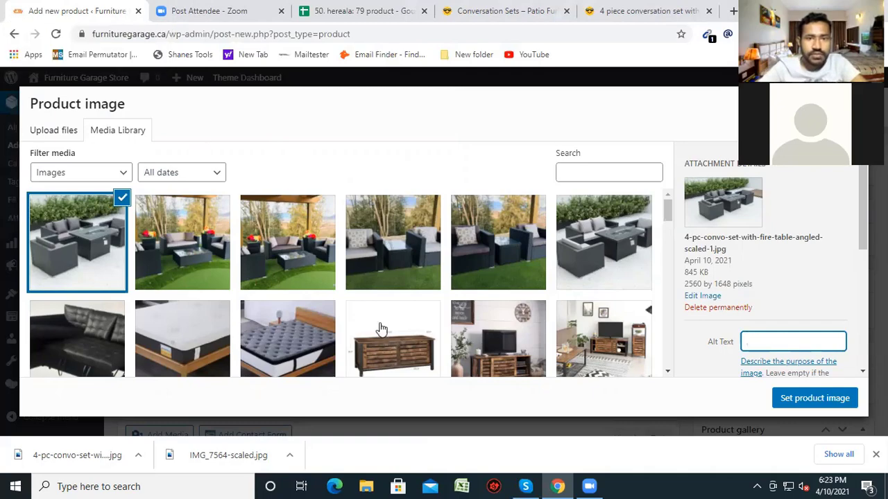
scroll(386, 316, down, 5)
scroll(386, 316, up, 5)
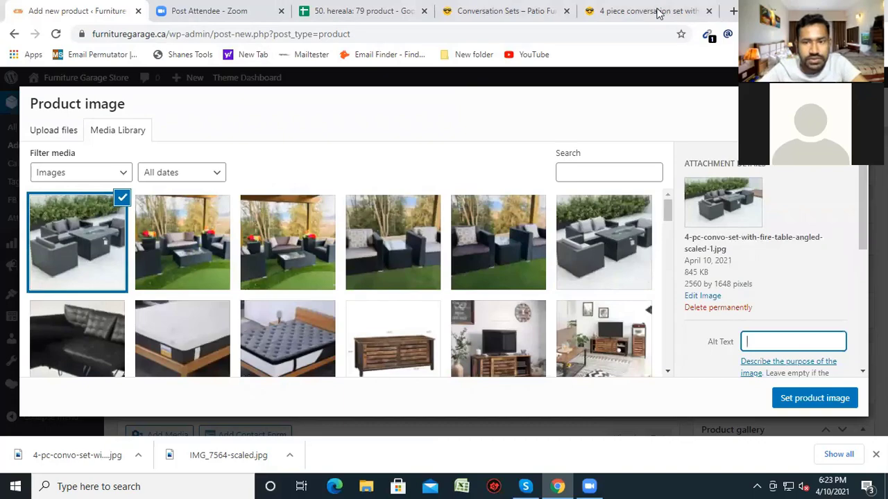
Copy the full product title, including the cushions, from the supplier's product page
key(ctrl+shift+Tab)
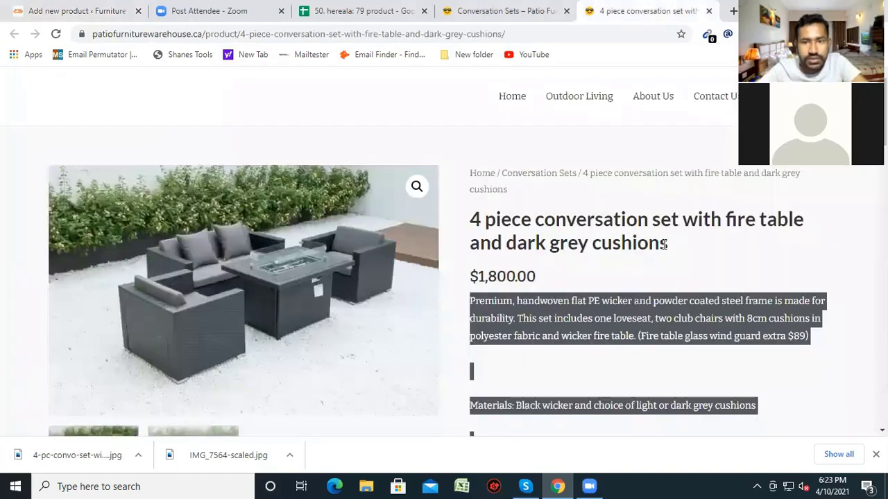
drag(659, 244, 474, 220)
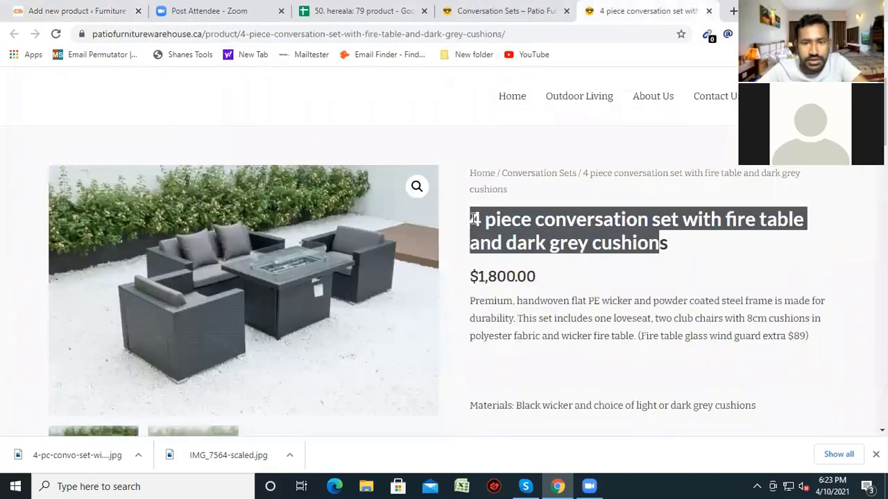
right_click(474, 219)
click(505, 228)
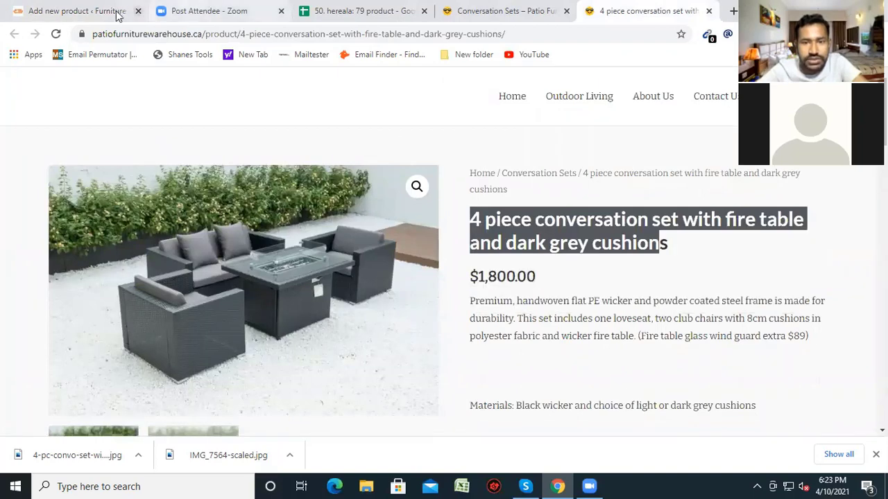
click(514, 203)
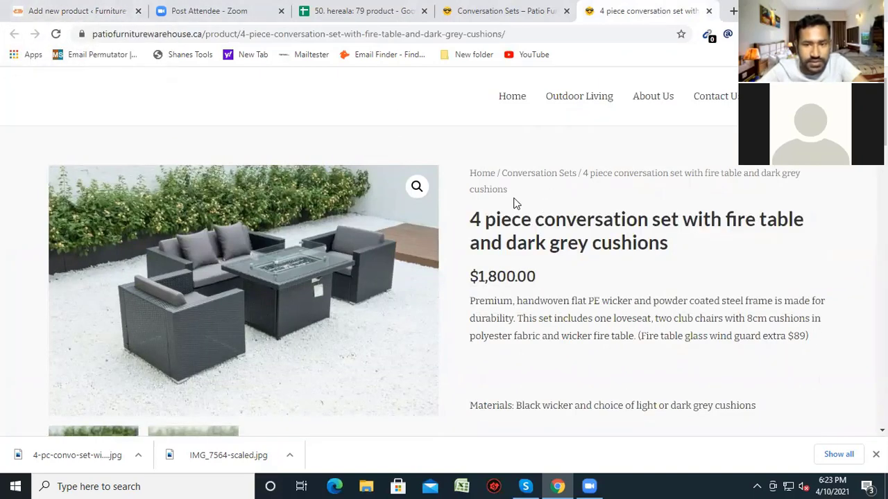
drag(471, 211, 670, 247)
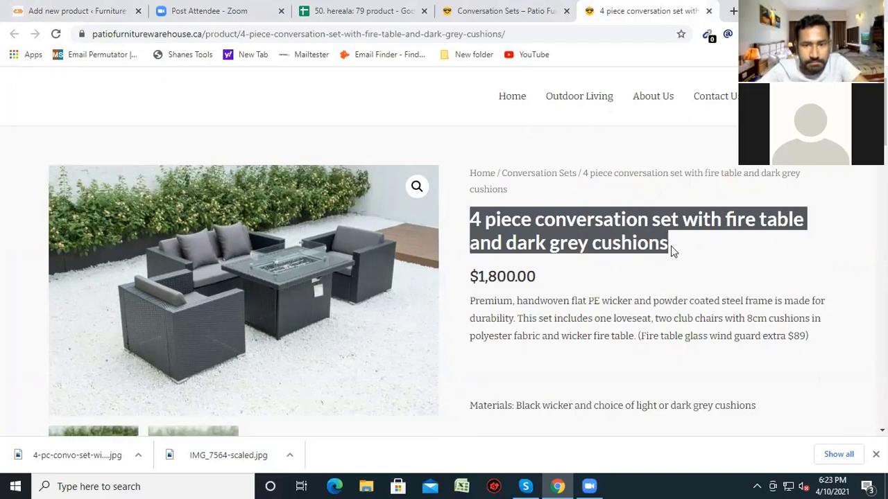
right_click(602, 229)
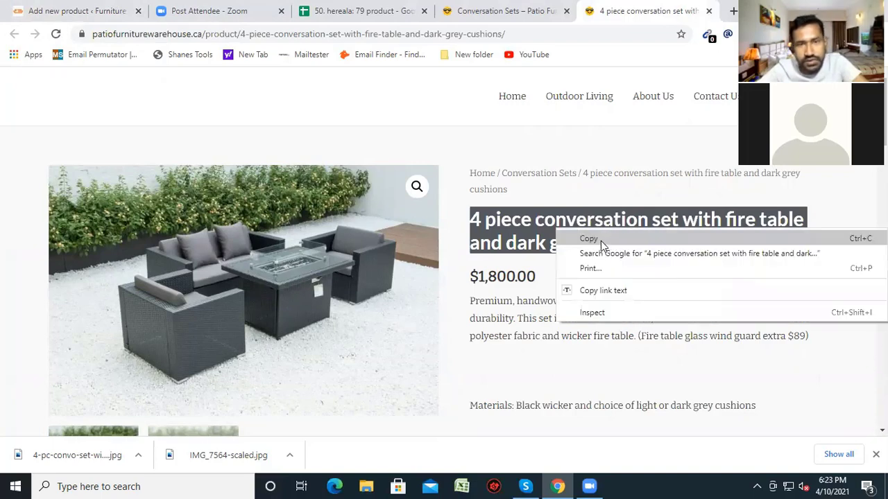
click(601, 241)
Paste the product title as the image's alt text and set it as the product image
click(94, 11)
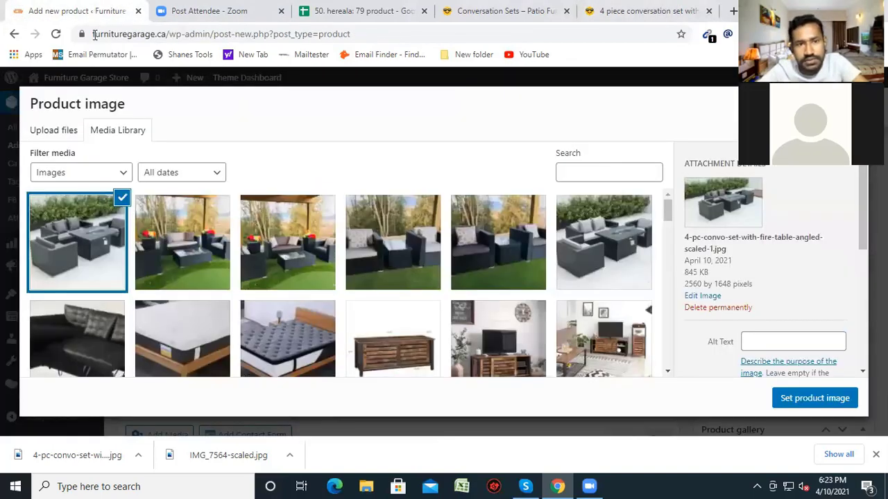
right_click(759, 344)
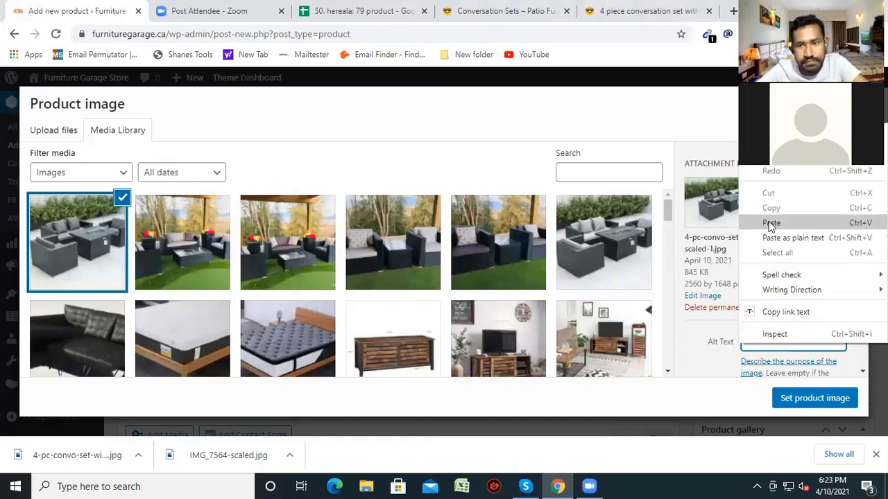
click(770, 223)
scroll(804, 340, down, 1)
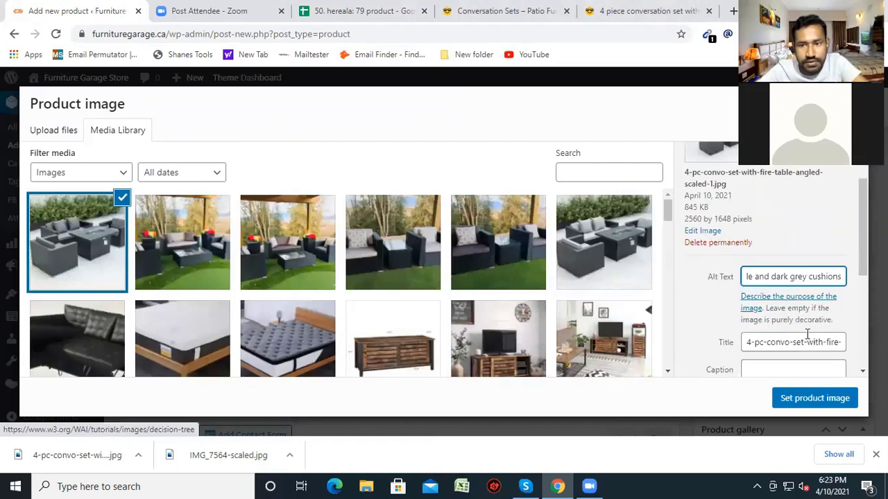
scroll(807, 335, down, 1)
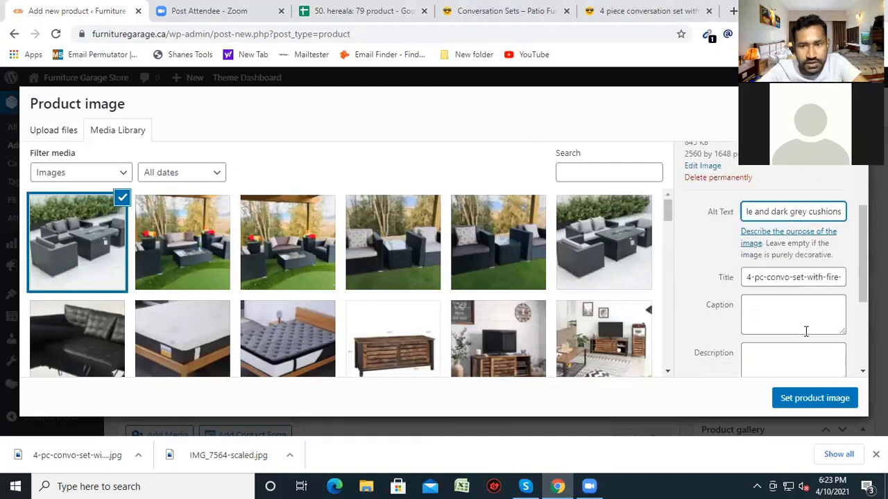
scroll(806, 332, up, 2)
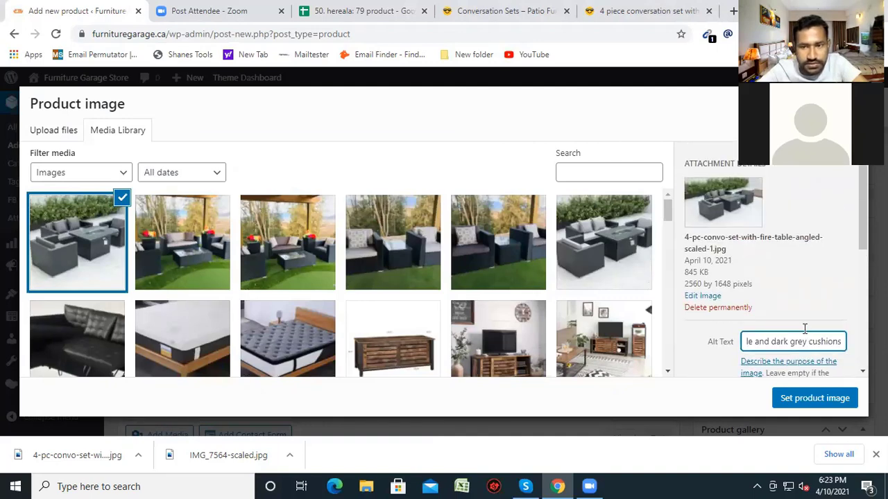
scroll(805, 332, down, 1)
click(824, 400)
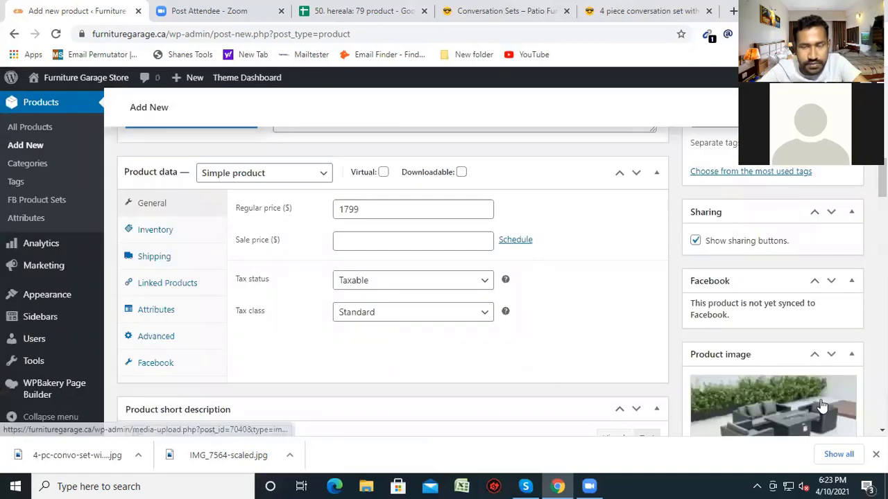
scroll(752, 364, down, 3)
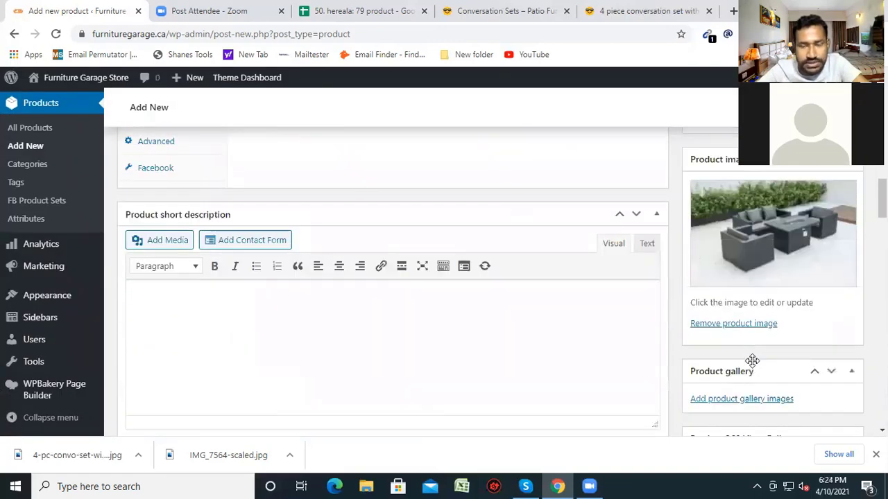
scroll(753, 361, up, 2)
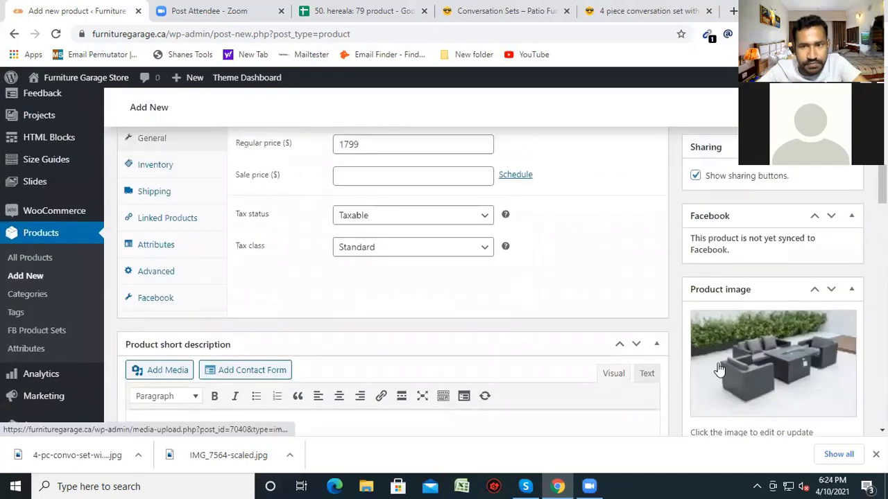
scroll(517, 318, down, 2)
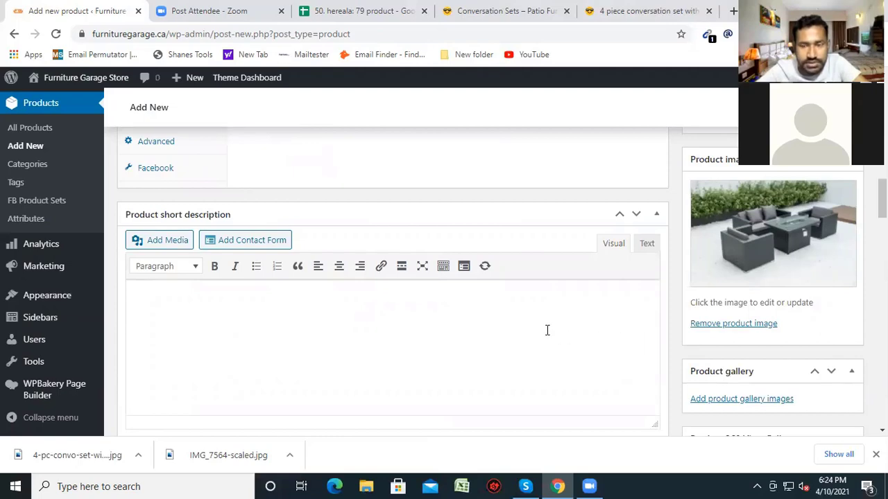
scroll(547, 330, down, 1)
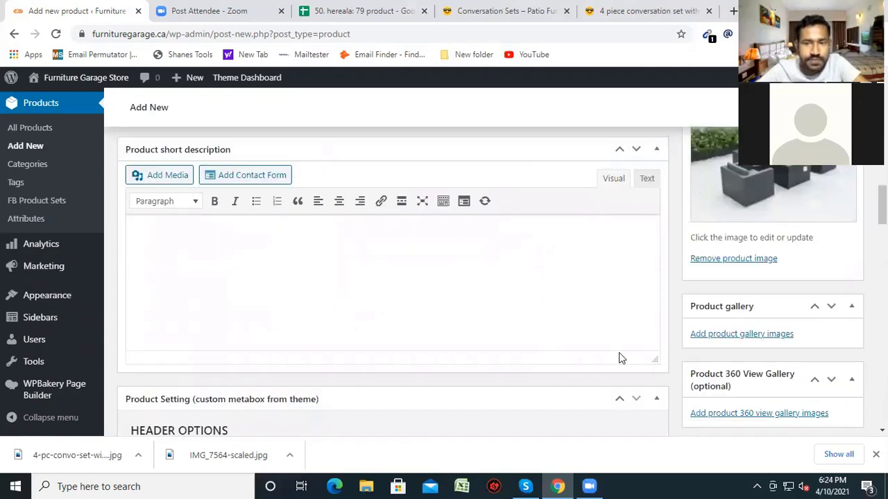
scroll(620, 358, up, 1)
scroll(786, 394, down, 3)
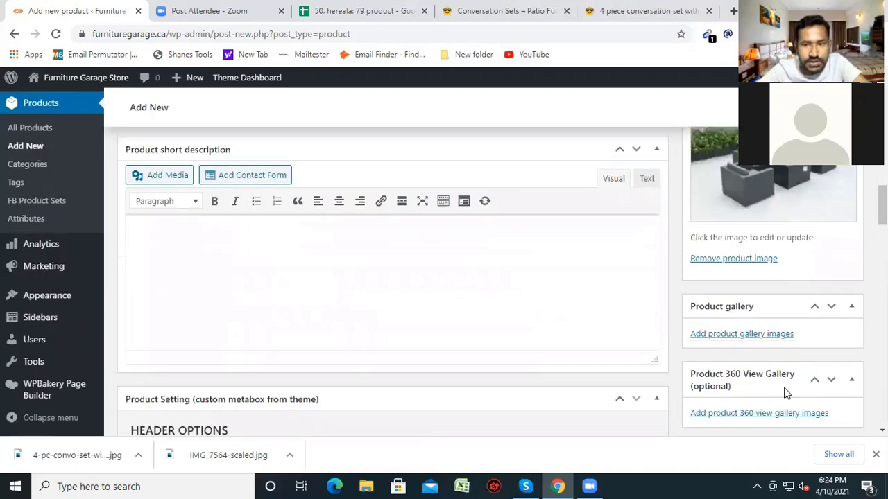
scroll(519, 347, down, 3)
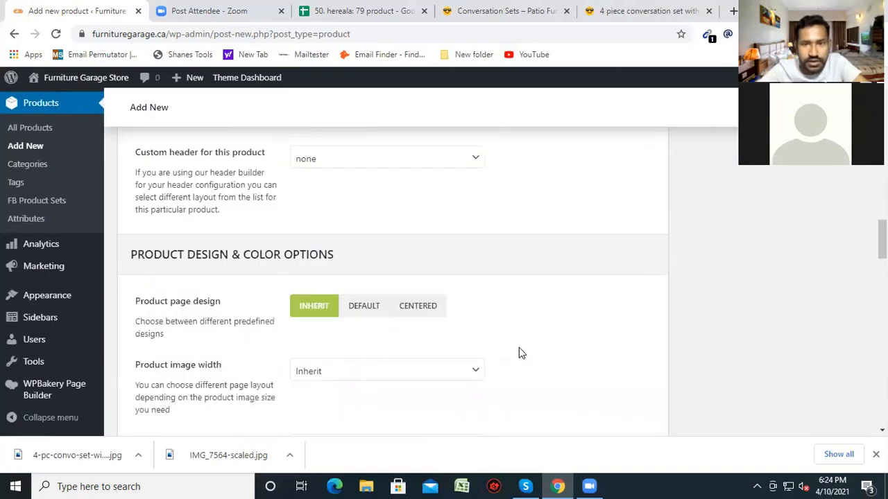
scroll(520, 346, down, 3)
scroll(521, 346, up, 9)
scroll(520, 346, up, 4)
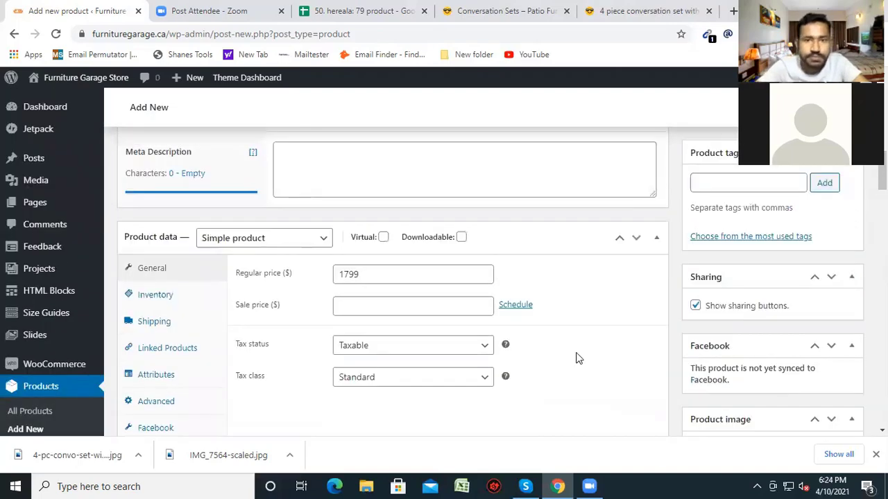
scroll(608, 359, up, 2)
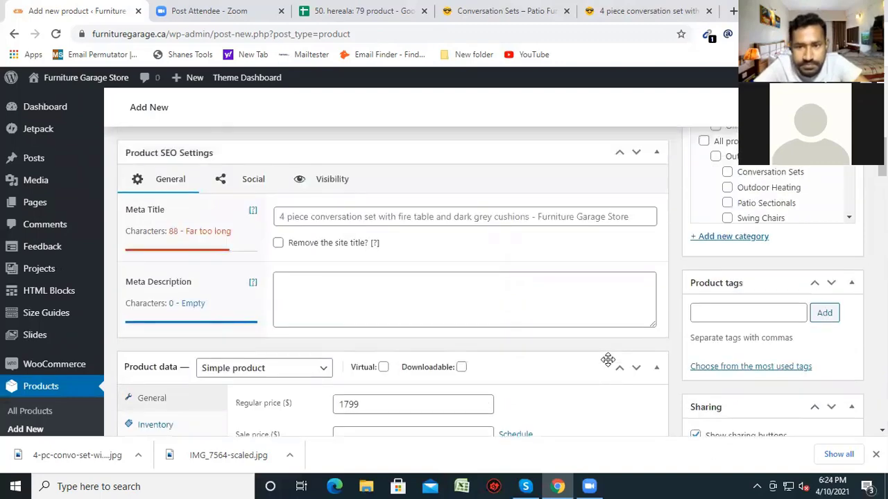
scroll(614, 366, up, 1)
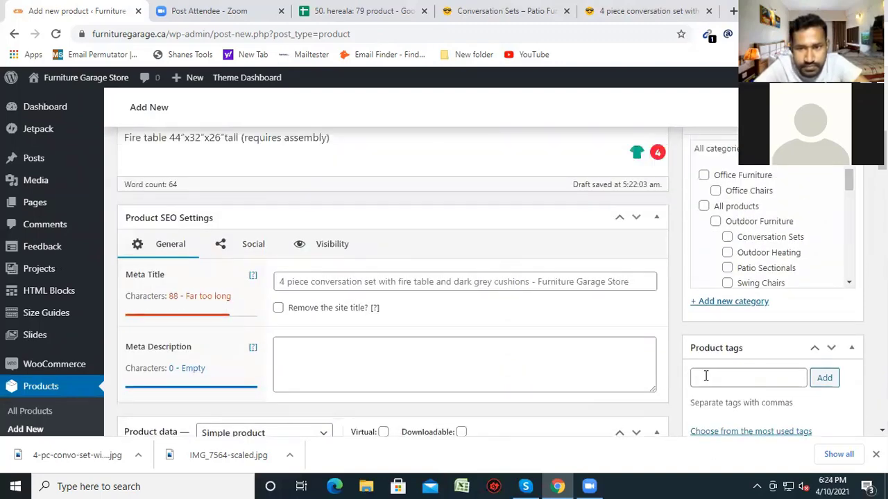
click(703, 375)
scroll(471, 274, up, 10)
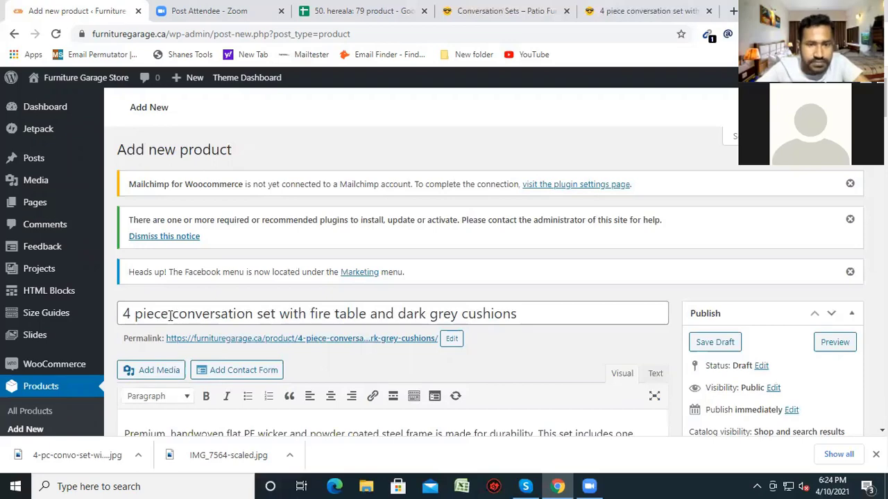
Add 'conversation set' from the title as a product tag
drag(173, 316, 267, 314)
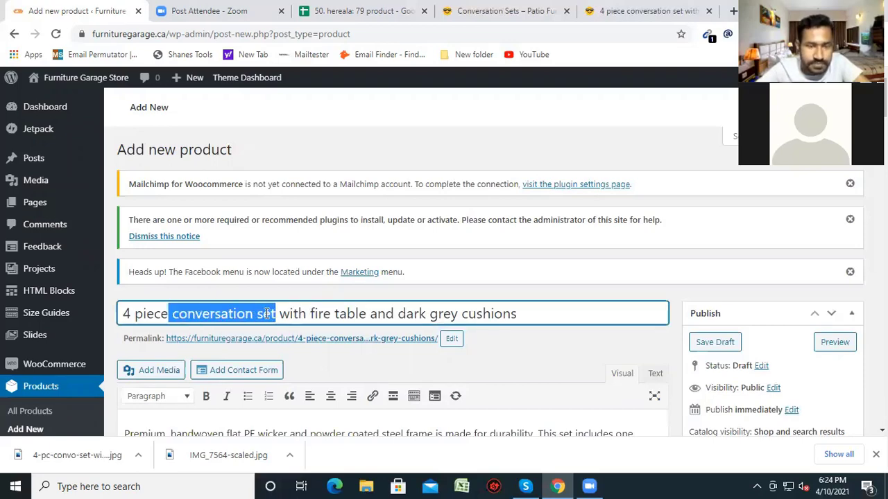
right_click(265, 316)
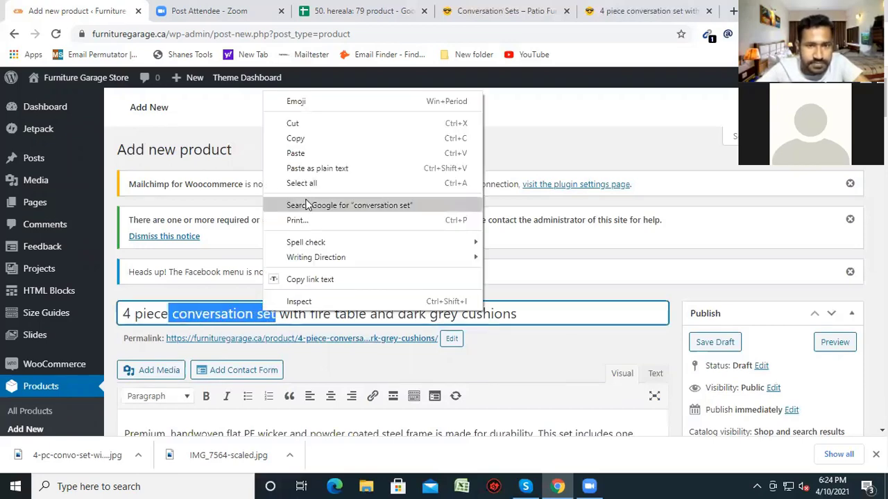
click(296, 139)
scroll(600, 343, down, 3)
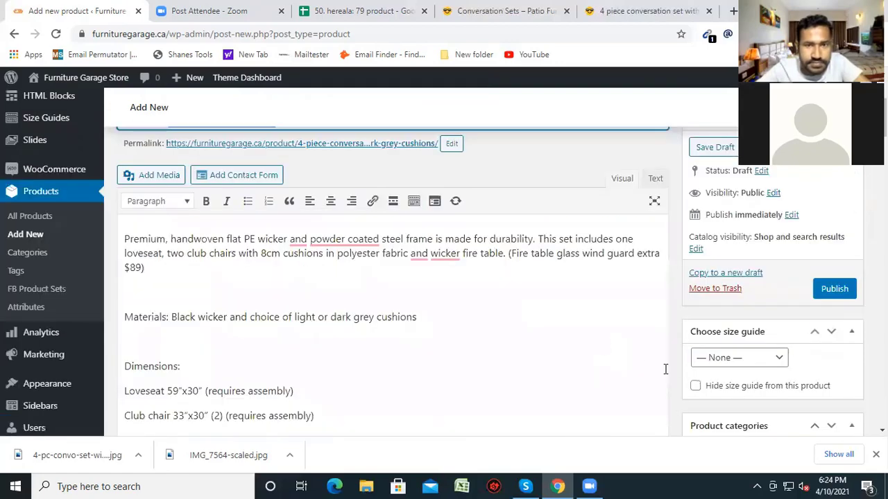
scroll(652, 378, down, 2)
scroll(647, 375, up, 3)
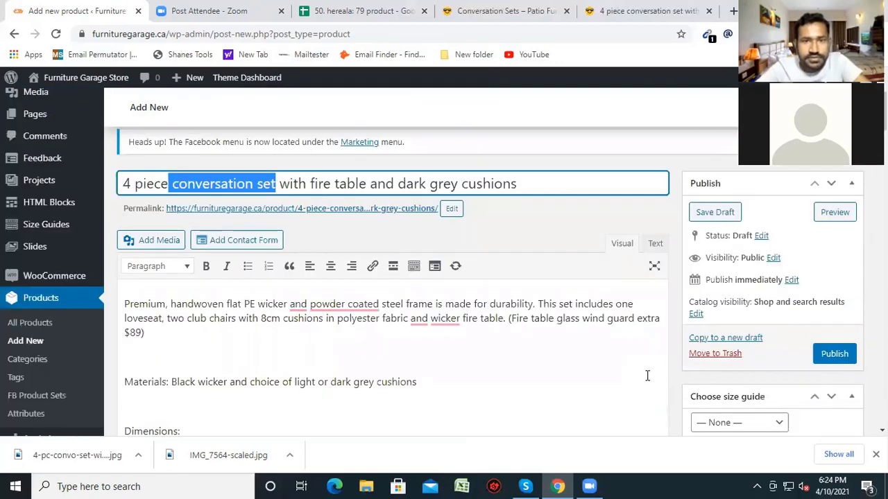
scroll(647, 375, up, 2)
scroll(644, 376, down, 3)
scroll(642, 378, down, 4)
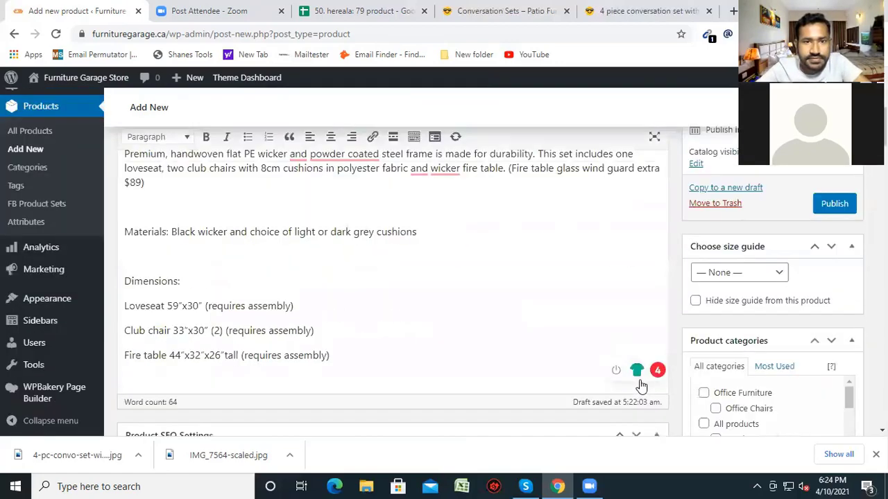
click(704, 416)
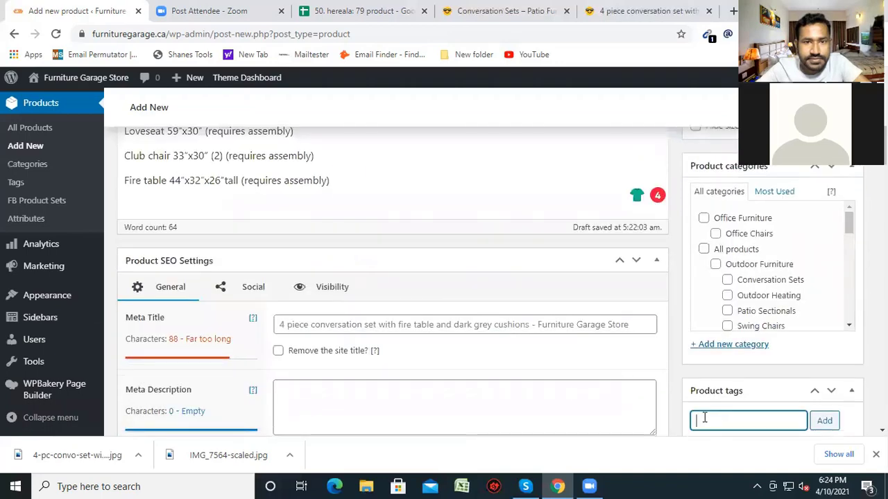
right_click(705, 416)
click(738, 294)
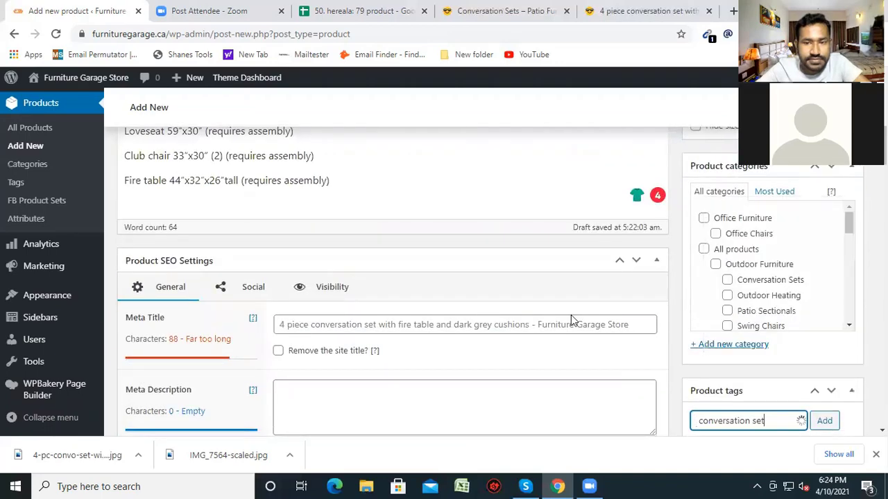
scroll(570, 314, down, 2)
click(822, 297)
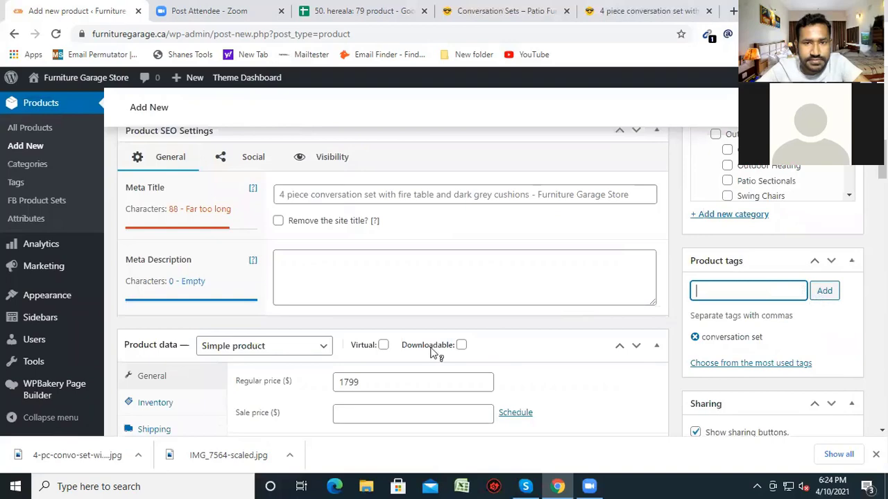
scroll(424, 350, up, 15)
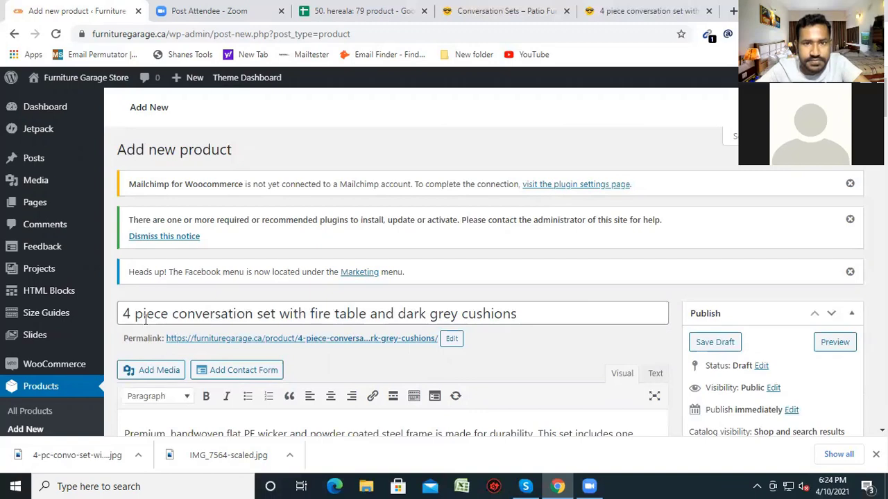
Add '4 piece conversation set' as a product tag
drag(122, 314, 277, 318)
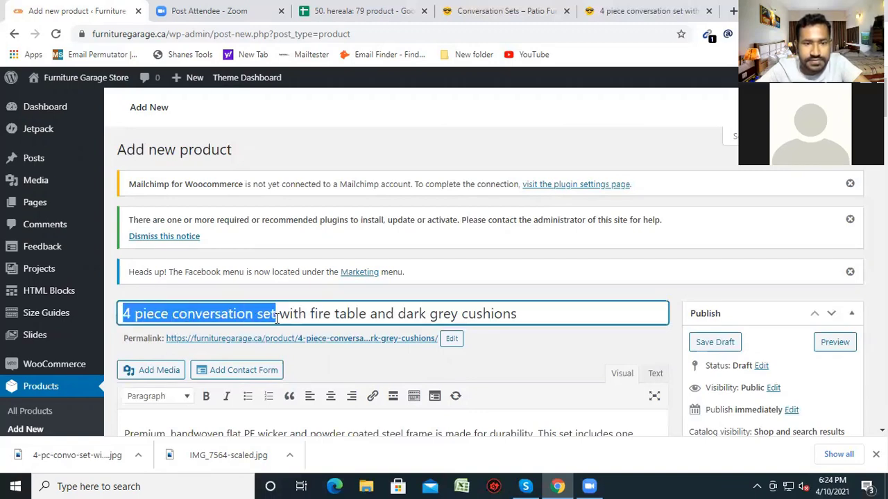
right_click(214, 313)
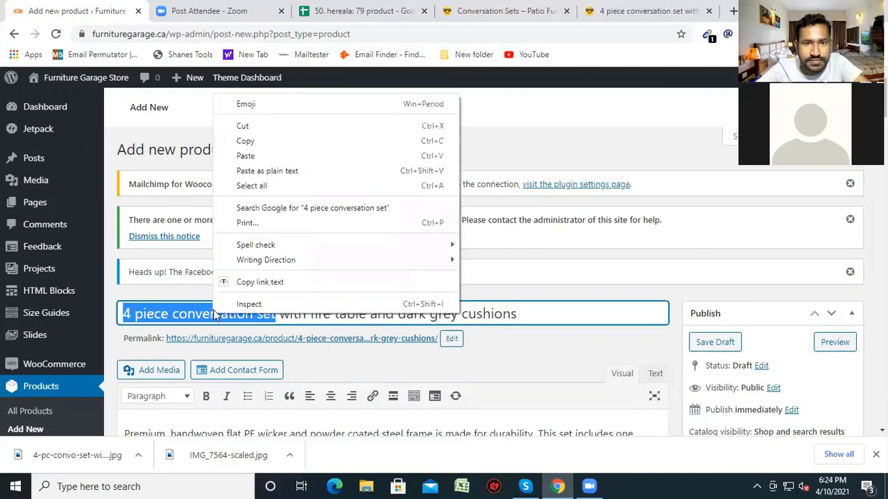
click(253, 144)
scroll(583, 229, down, 10)
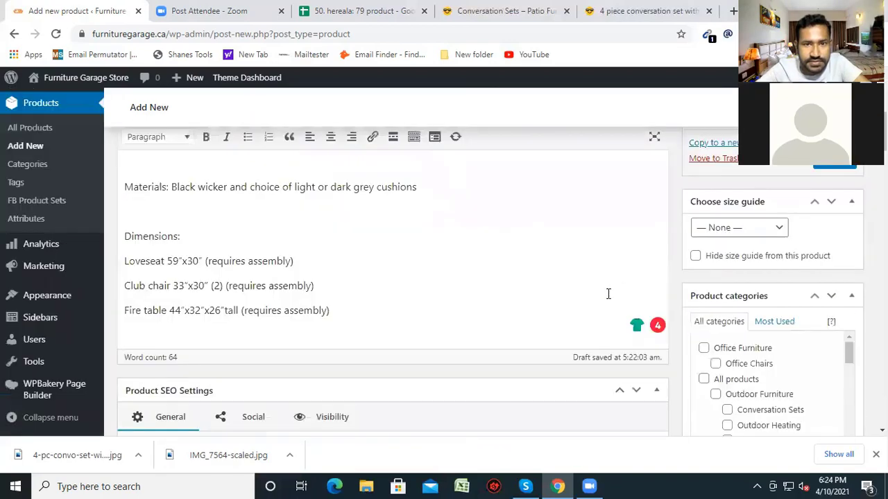
click(719, 292)
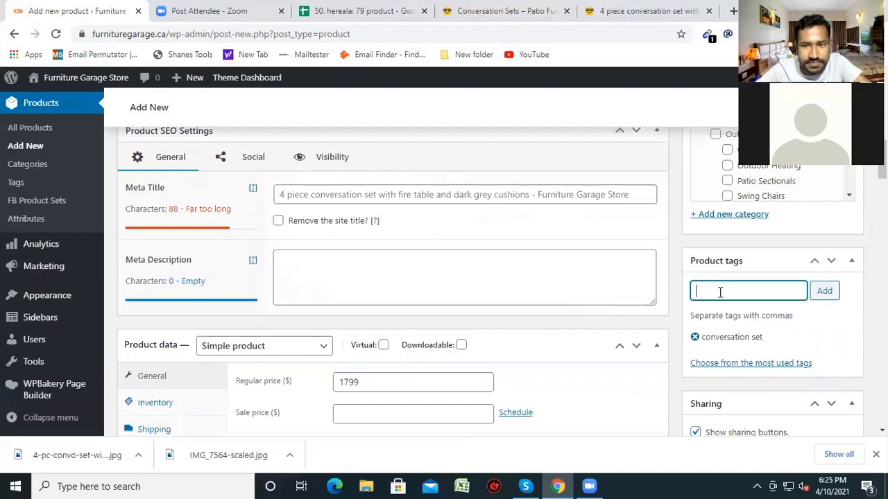
right_click(718, 292)
click(752, 173)
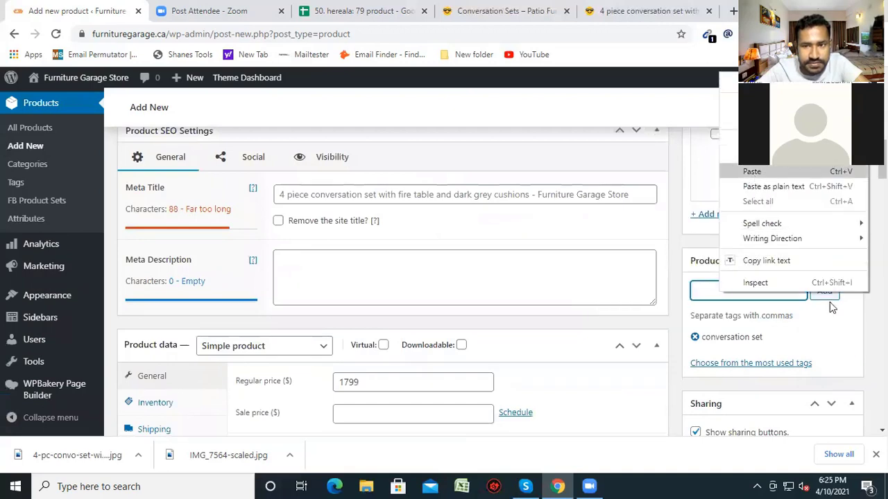
click(824, 292)
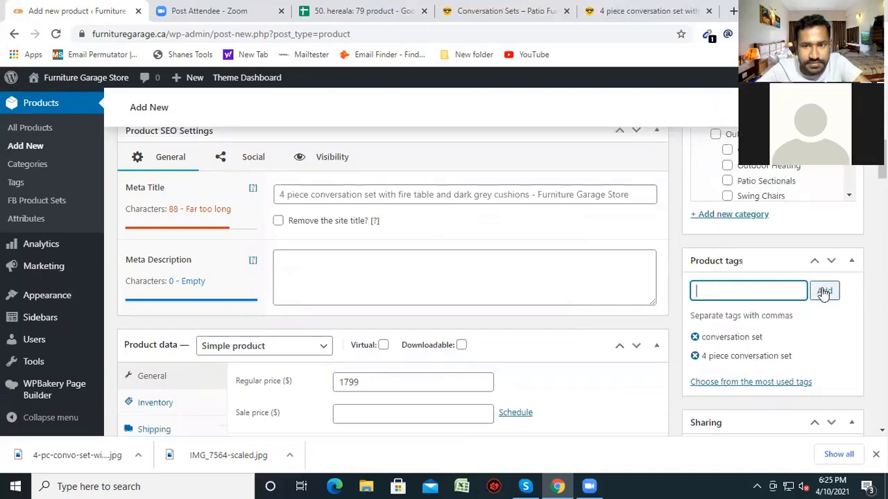
scroll(457, 305, up, 15)
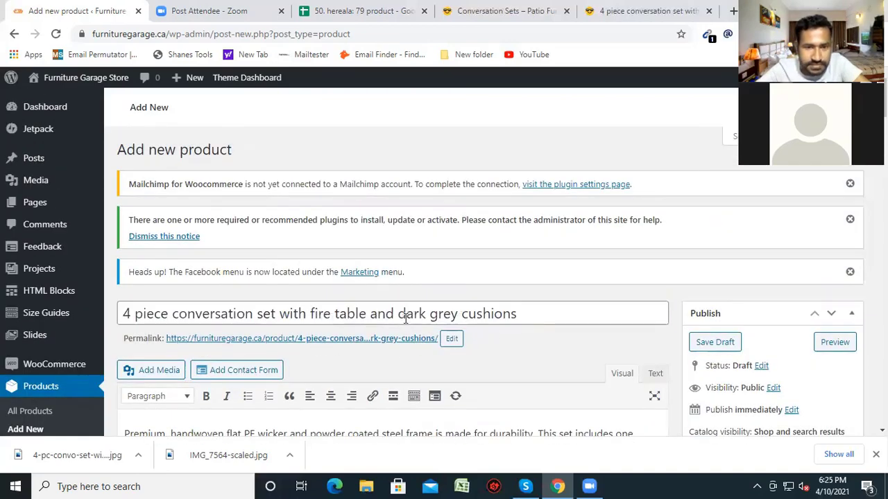
Add 'dark grey cushions' as a product tag
drag(396, 314, 519, 314)
right_click(481, 313)
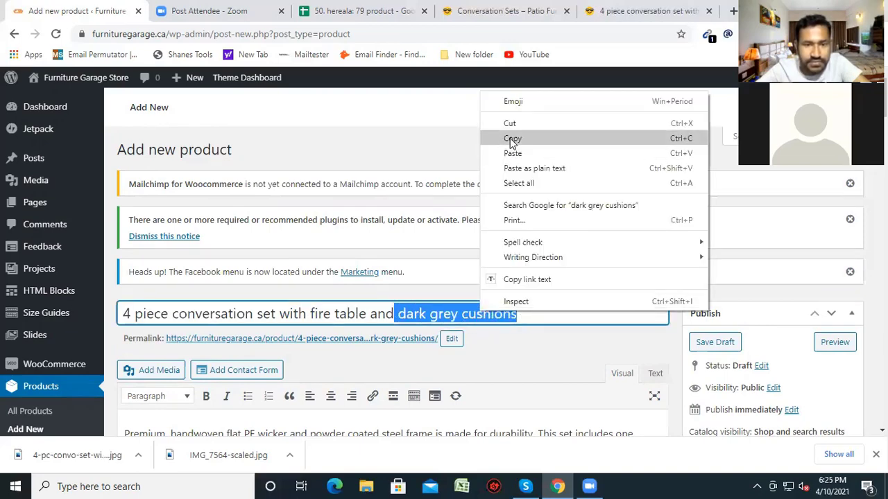
click(511, 142)
scroll(476, 257, down, 10)
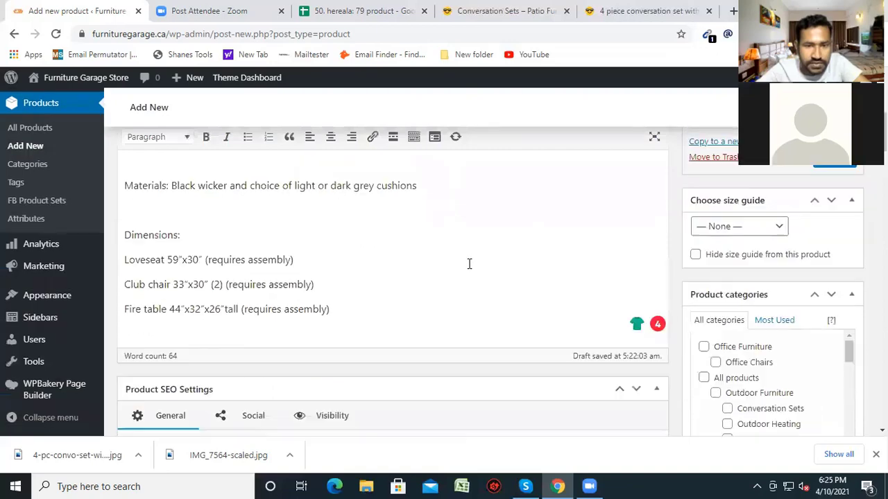
click(697, 351)
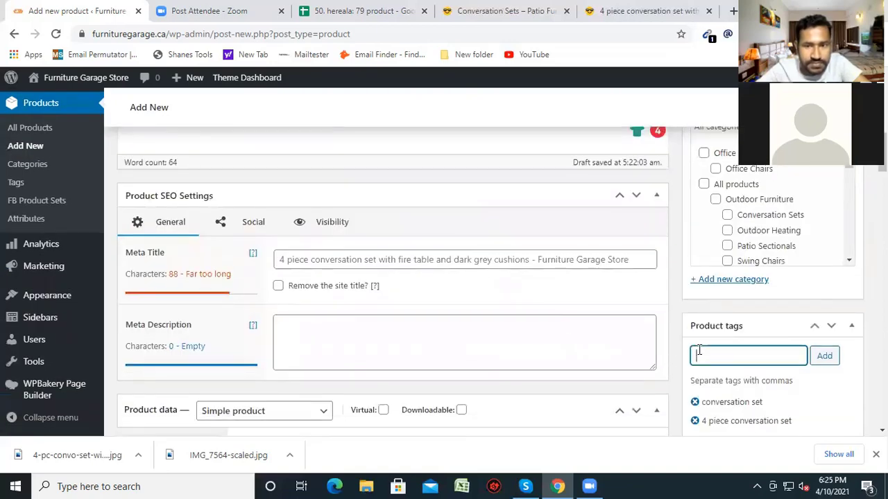
right_click(698, 352)
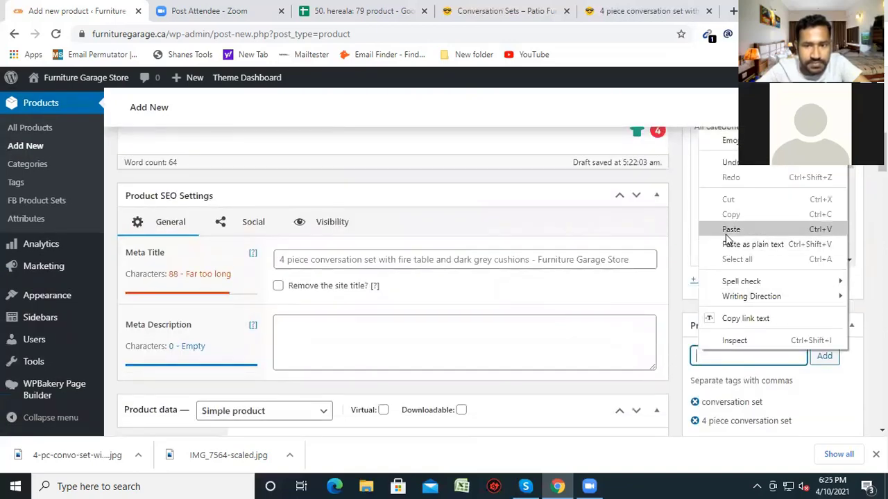
key(ctrl+v)
click(824, 357)
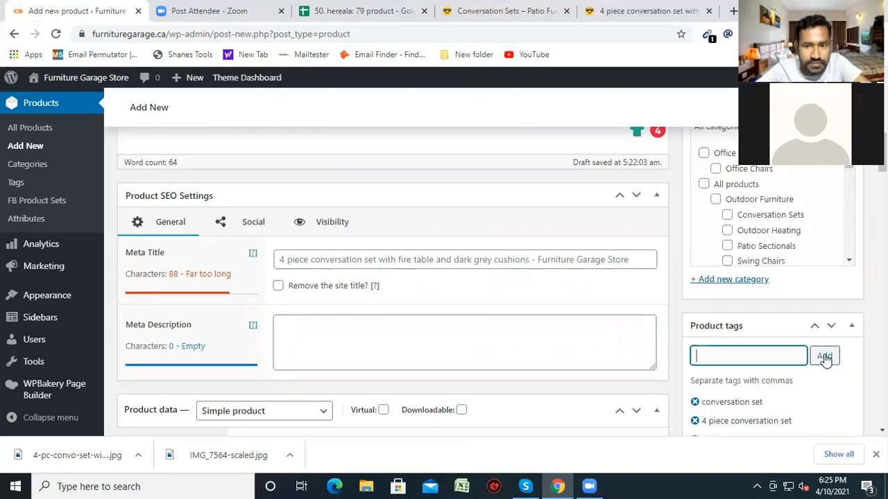
scroll(451, 317, up, 15)
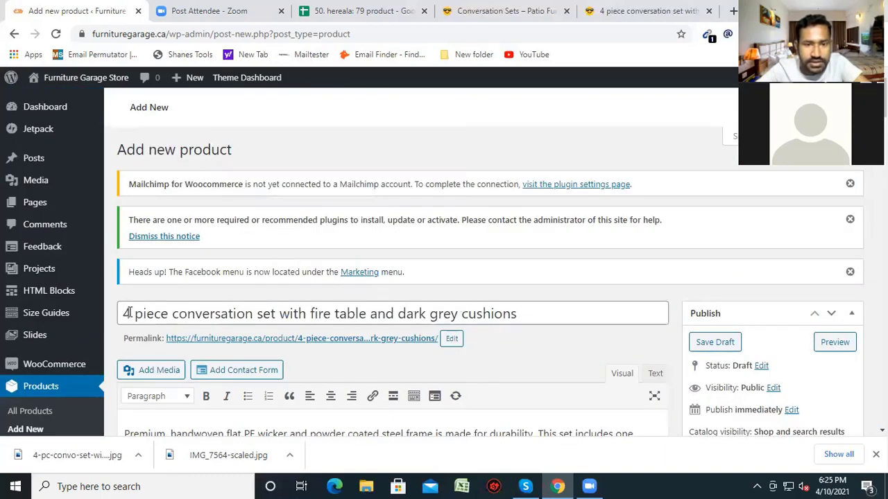
Add 'fire table and dark grey cushions' as a product tag
drag(122, 313, 206, 317)
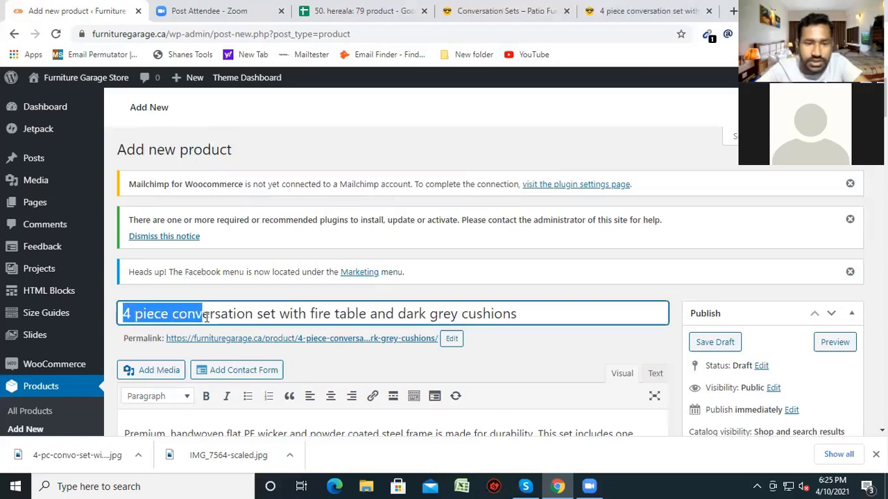
drag(310, 314, 519, 316)
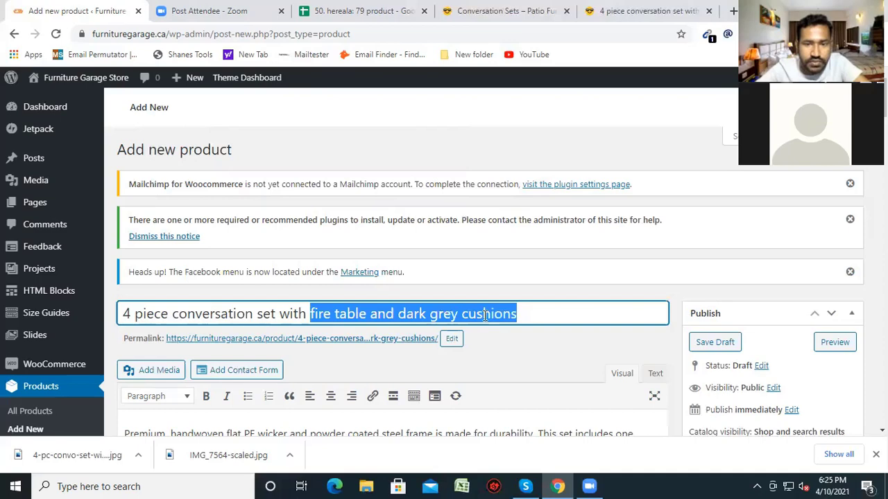
right_click(362, 314)
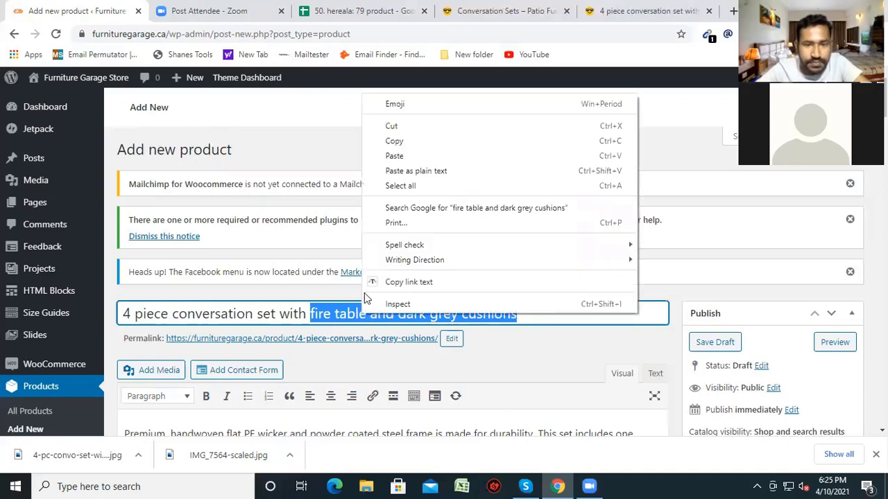
click(397, 140)
scroll(528, 340, down, 15)
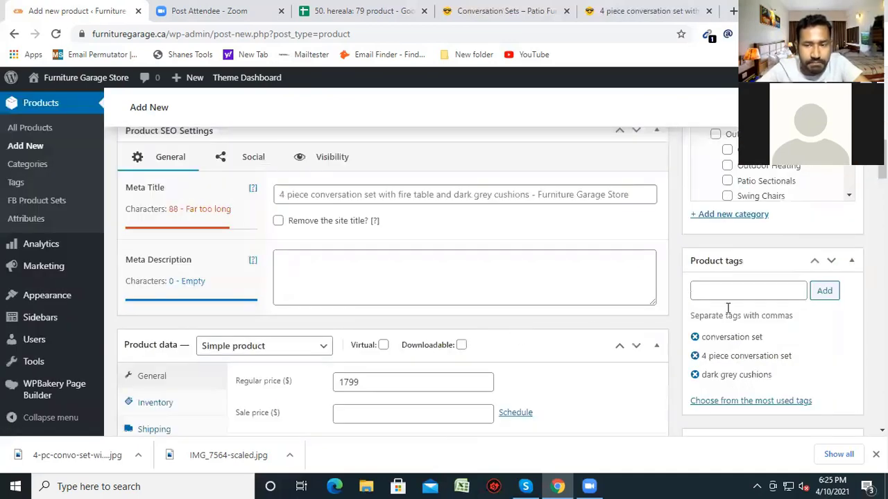
click(730, 294)
right_click(730, 293)
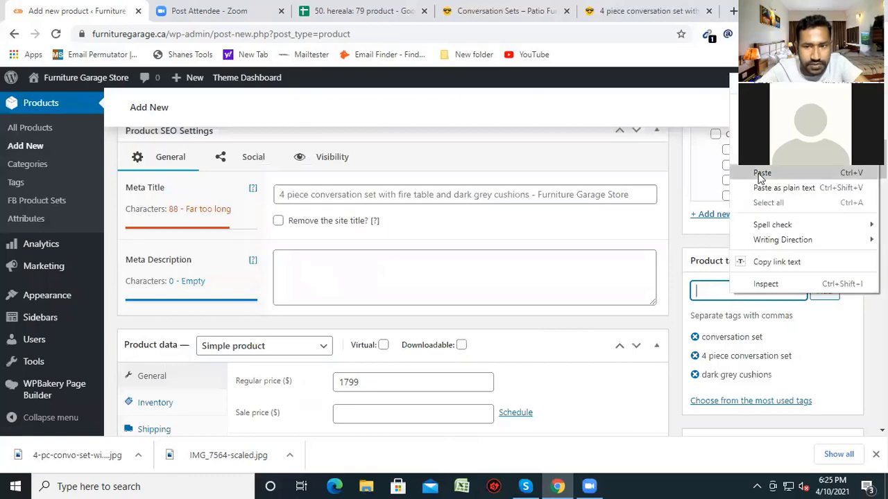
key(ctrl+v)
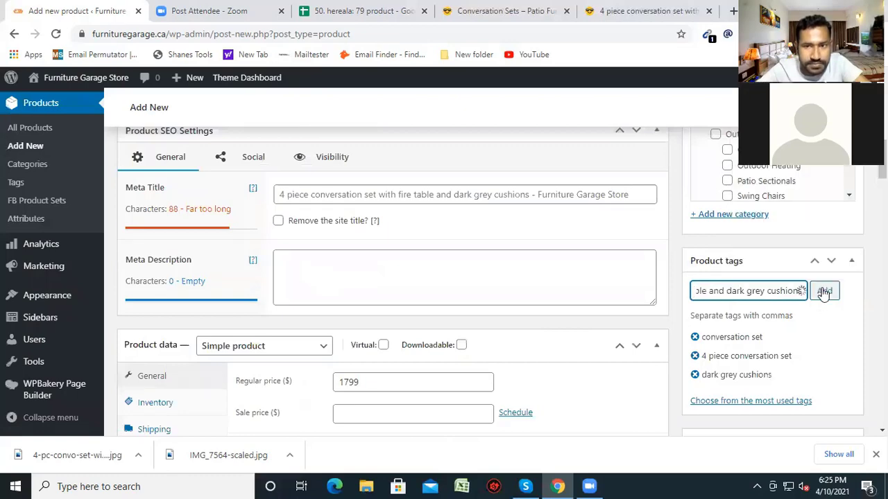
click(824, 291)
scroll(390, 318, up, 5)
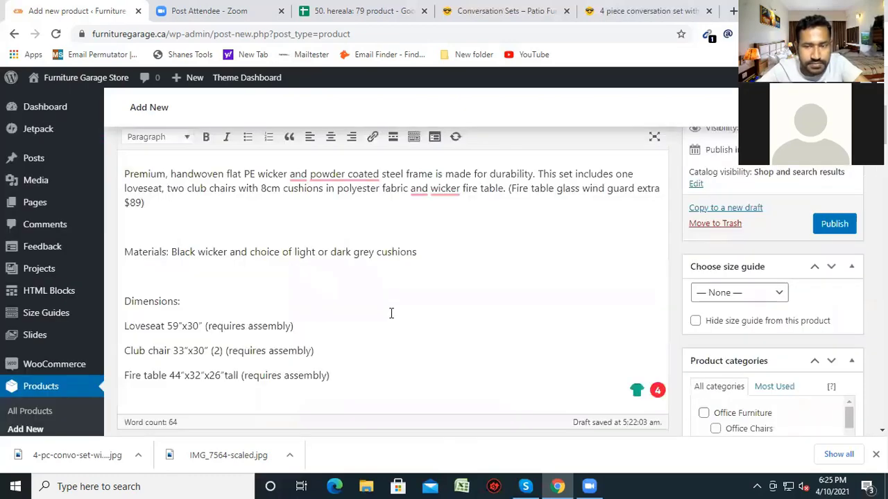
Add the full product title as a product tag
scroll(391, 313, up, 4)
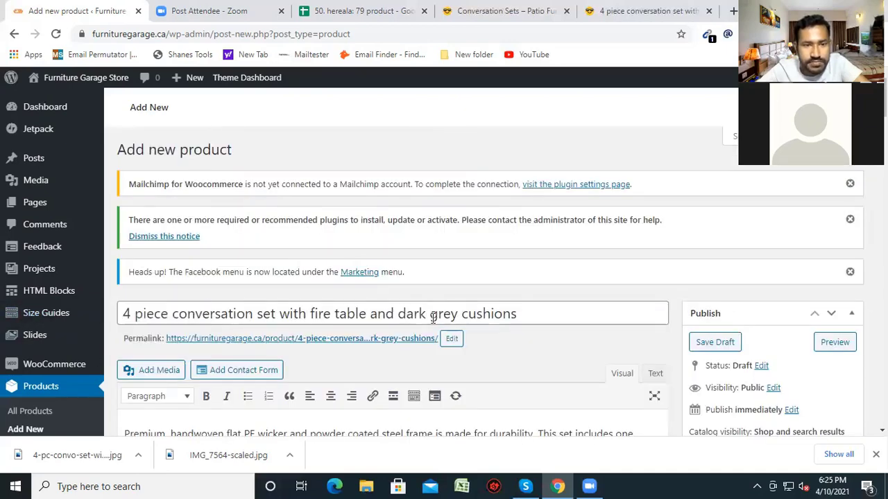
drag(528, 318, 141, 313)
right_click(146, 316)
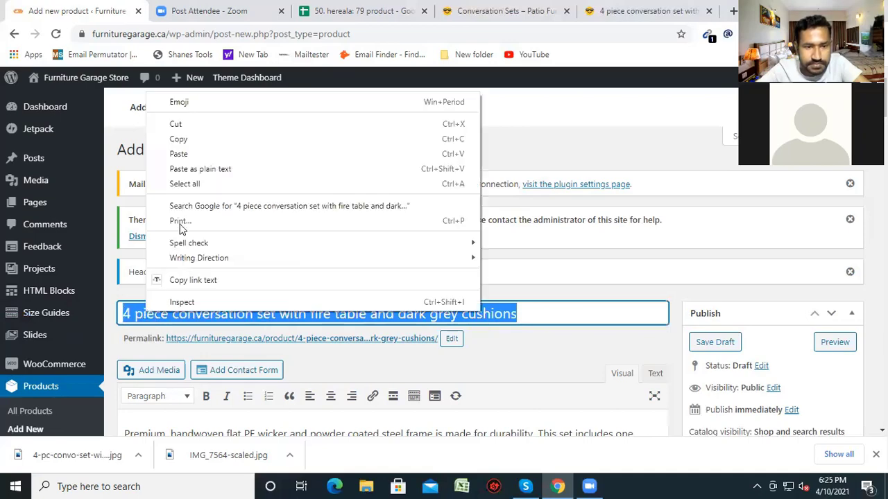
click(182, 145)
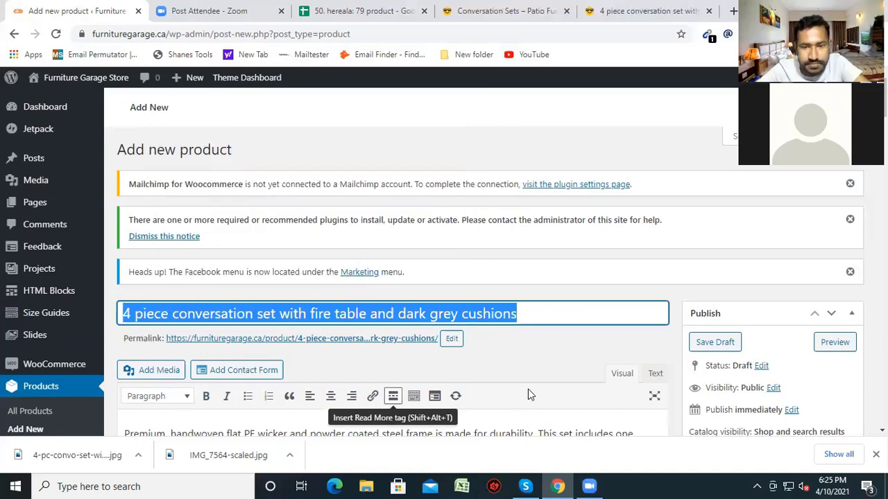
scroll(706, 419, down, 7)
click(706, 419)
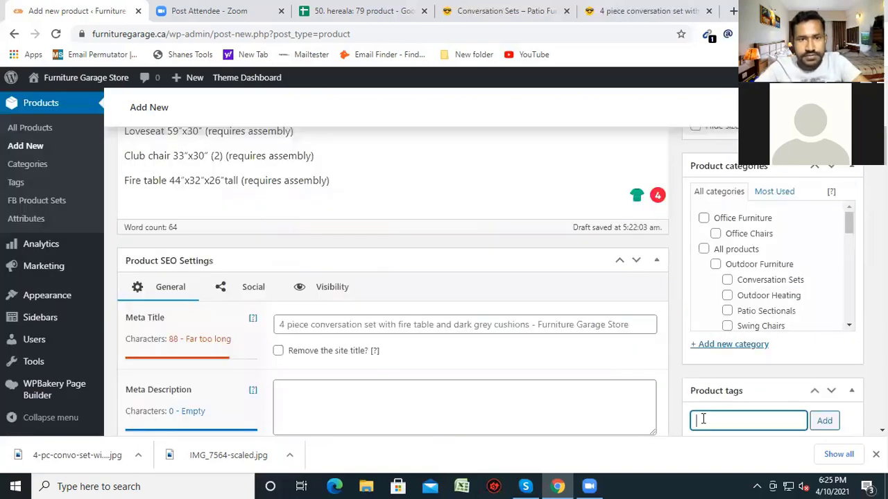
right_click(705, 420)
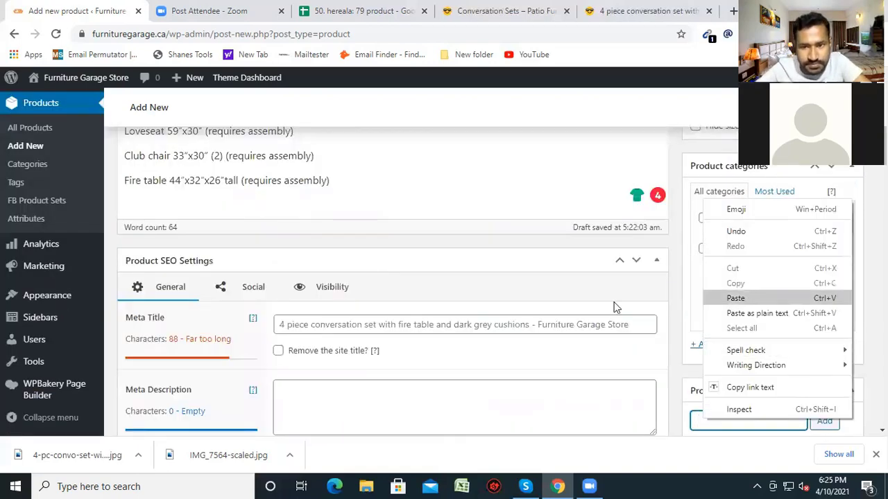
click(736, 298)
scroll(810, 370, down, 1)
click(825, 356)
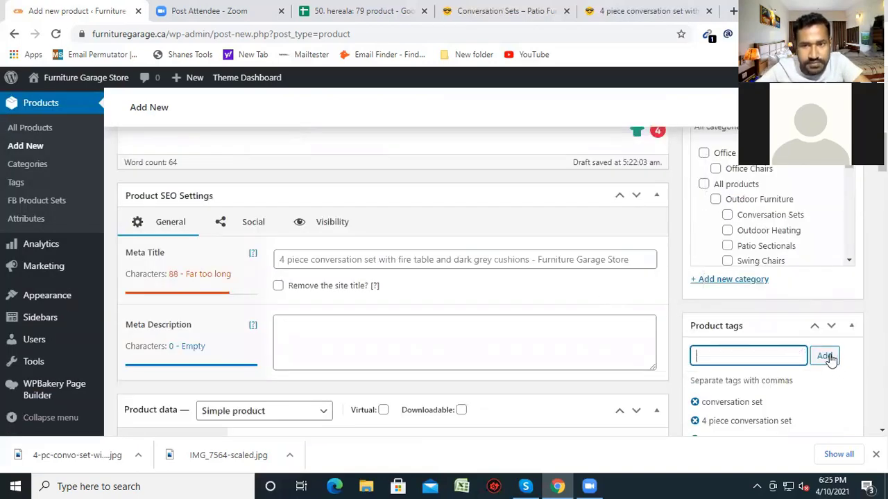
scroll(612, 344, up, 4)
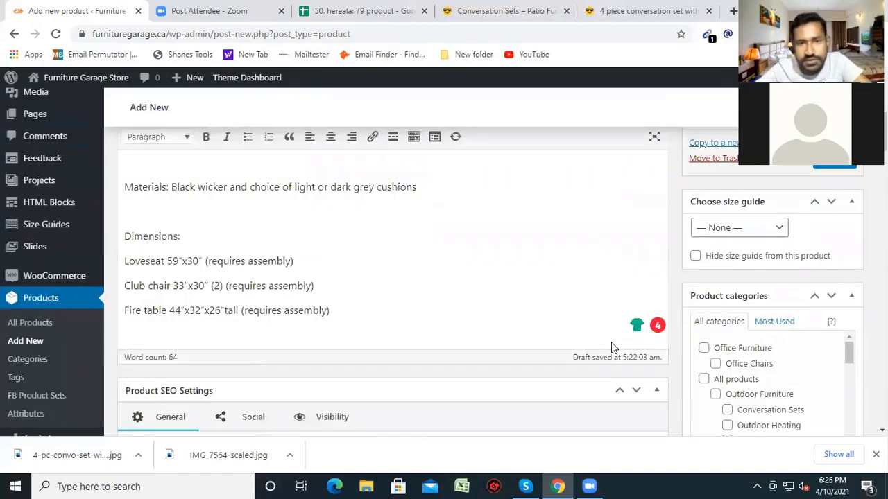
Tick Conversation Sets under Outdoor Furniture in the Product categories box
scroll(610, 328, down, 1)
scroll(605, 324, up, 3)
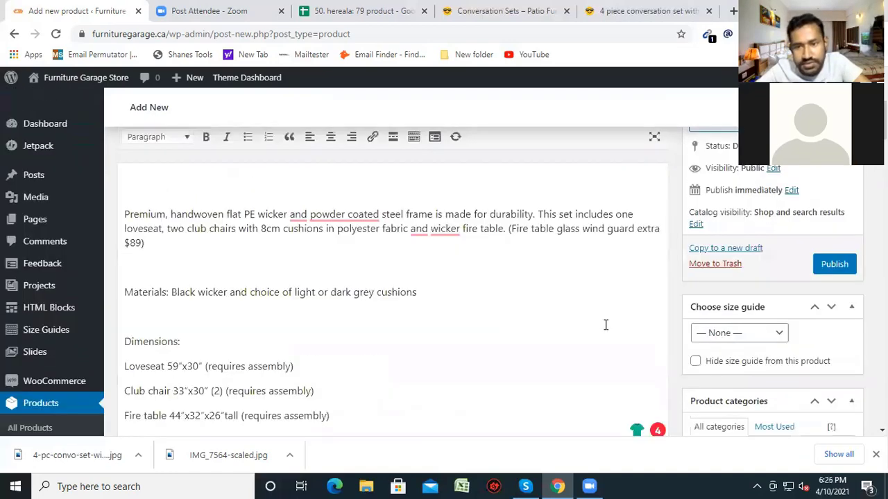
scroll(605, 325, up, 2)
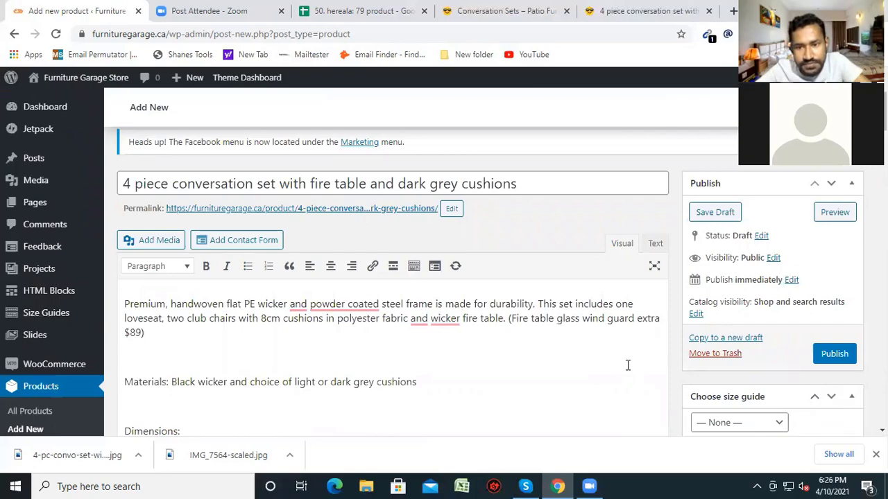
scroll(600, 357, down, 1)
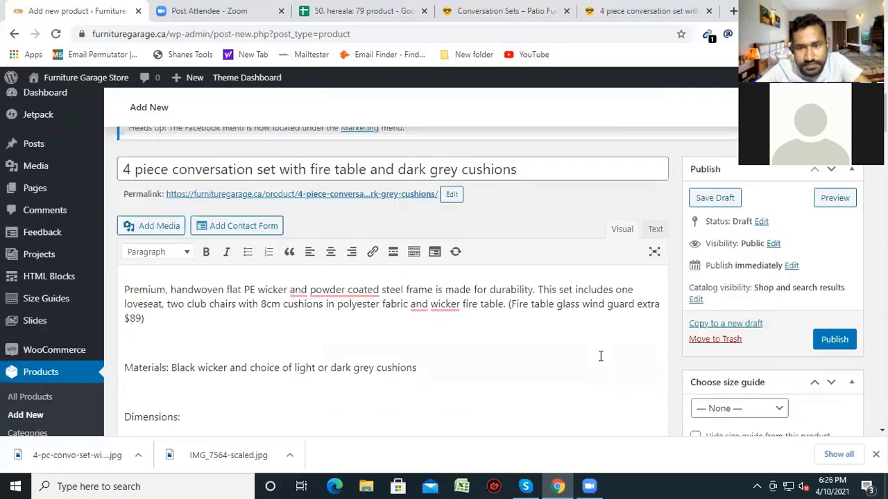
scroll(601, 357, up, 1)
scroll(599, 359, down, 10)
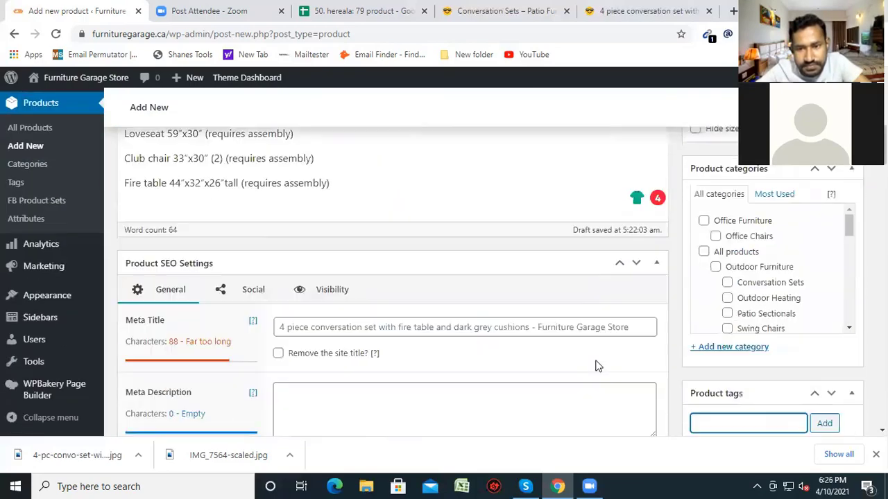
scroll(597, 366, down, 2)
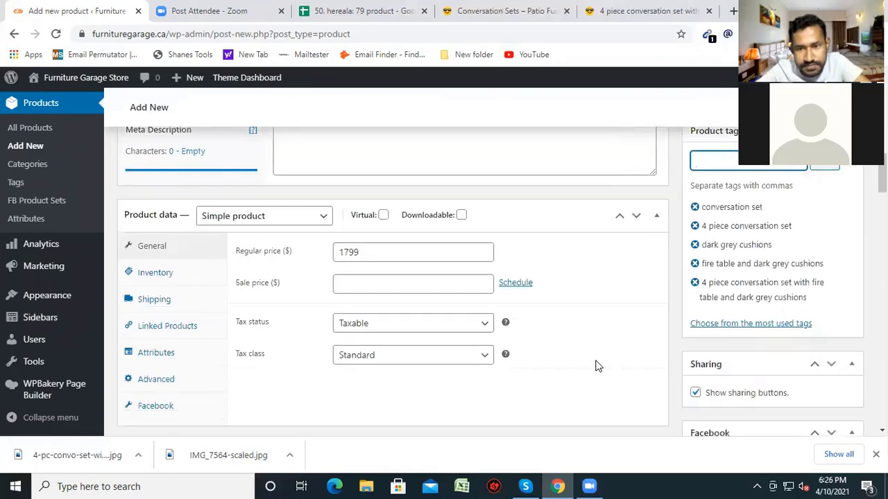
scroll(595, 365, up, 1)
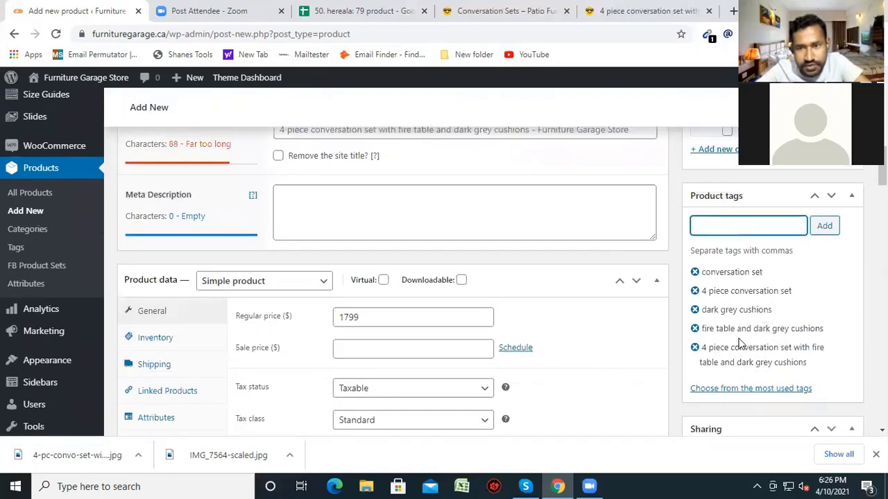
scroll(738, 347, down, 3)
scroll(736, 360, down, 2)
scroll(660, 386, up, 12)
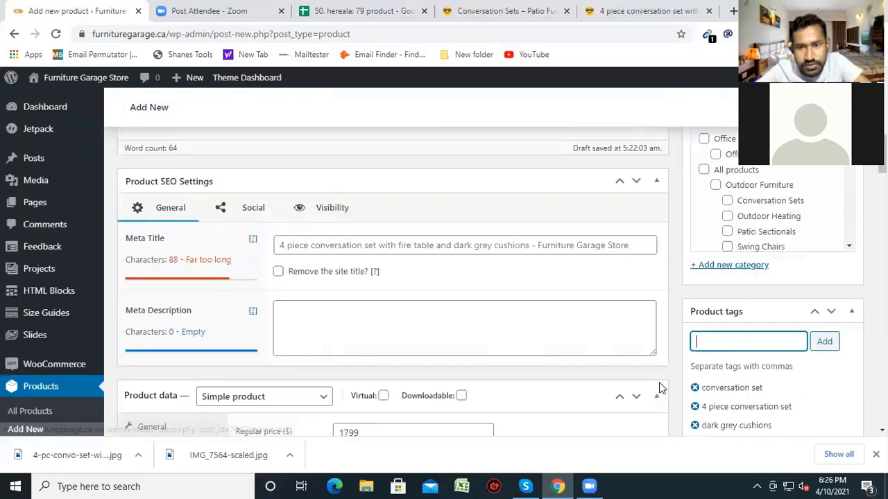
scroll(666, 385, up, 3)
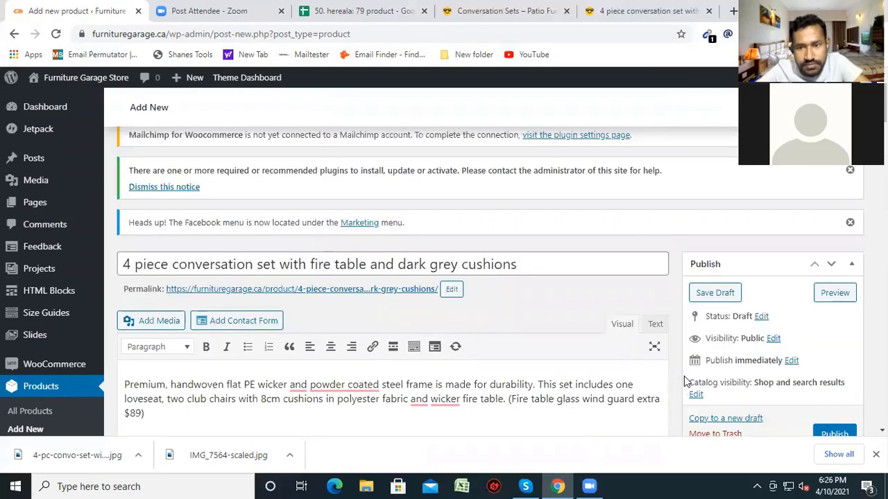
scroll(681, 378, down, 2)
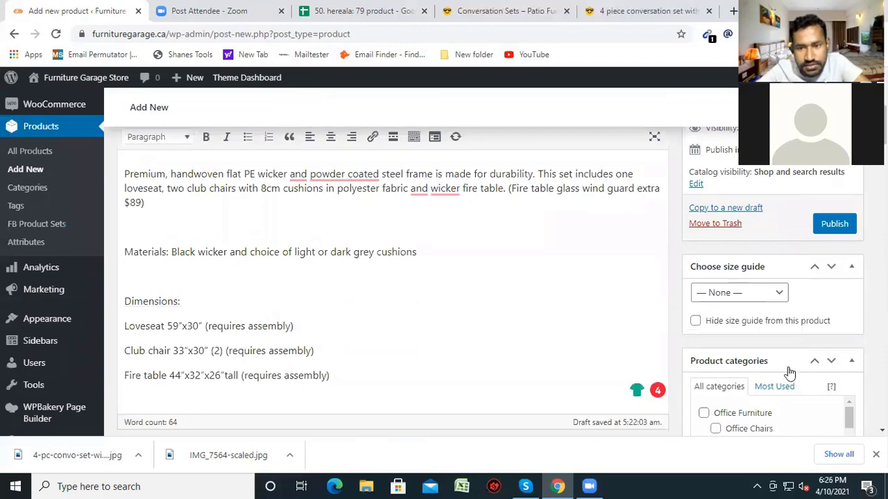
scroll(797, 347, down, 1)
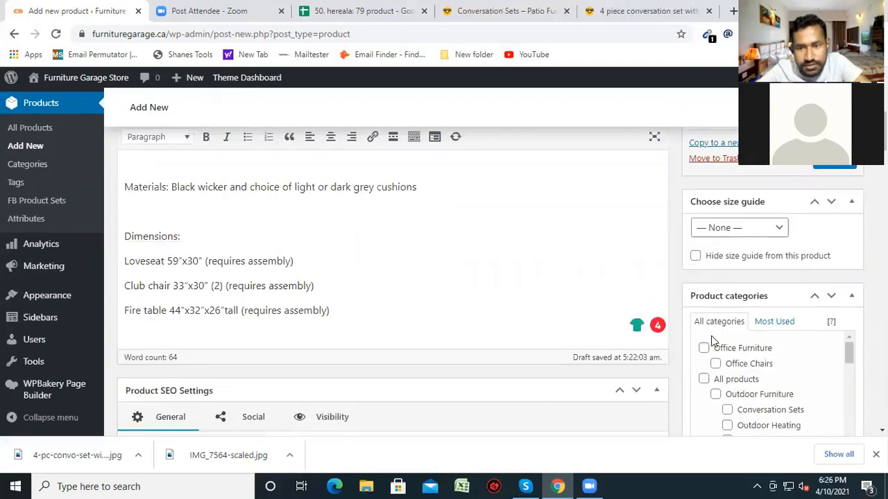
scroll(697, 323, down, 1)
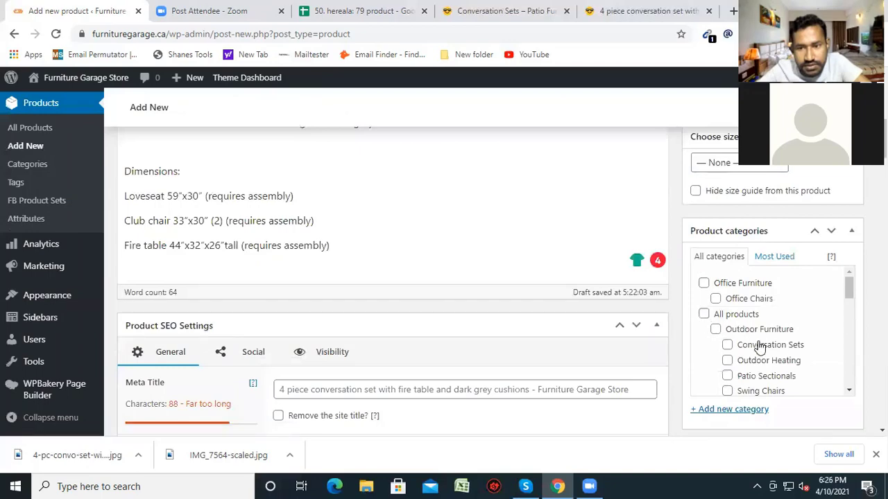
click(727, 344)
scroll(687, 357, down, 1)
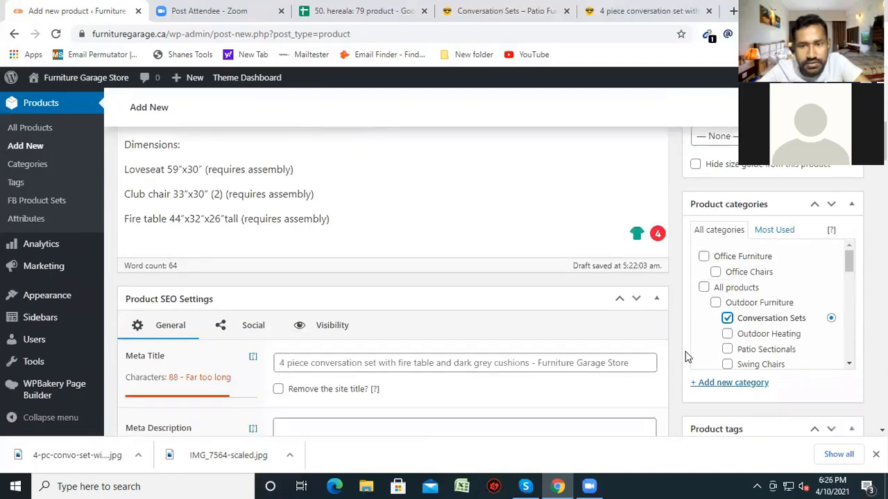
scroll(670, 366, up, 3)
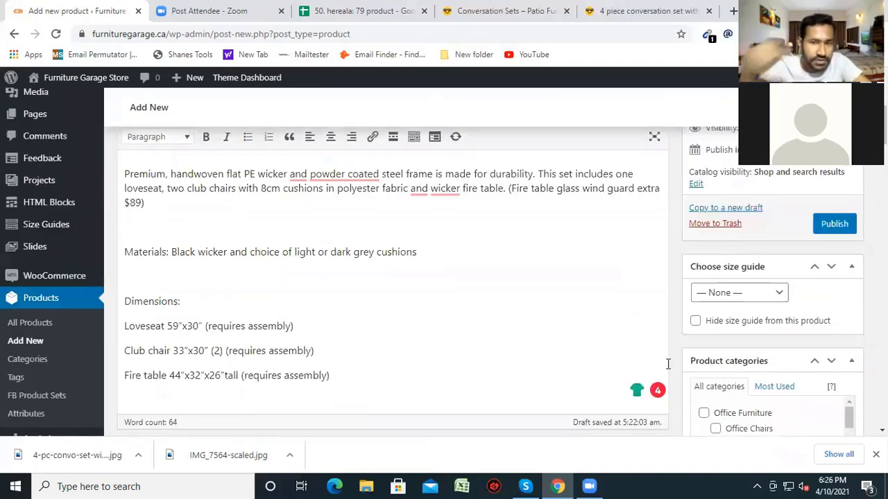
scroll(701, 358, up, 2)
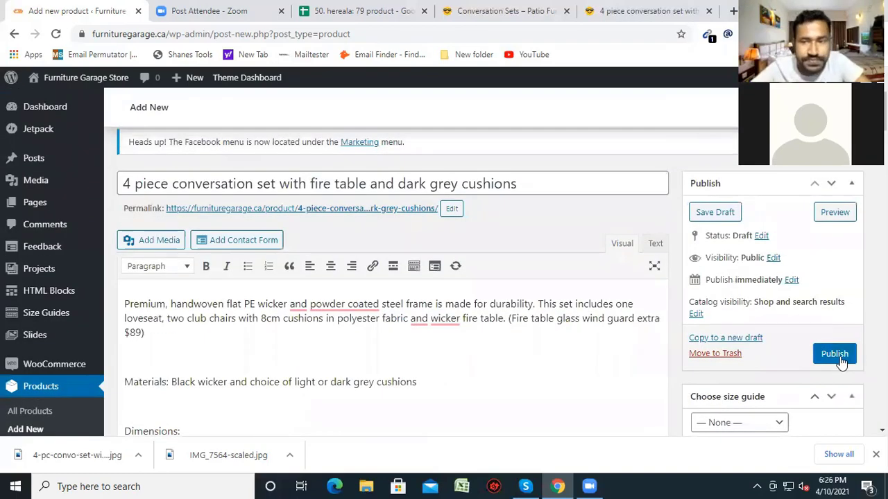
Publish the product and open its live store page in a new tab
click(838, 358)
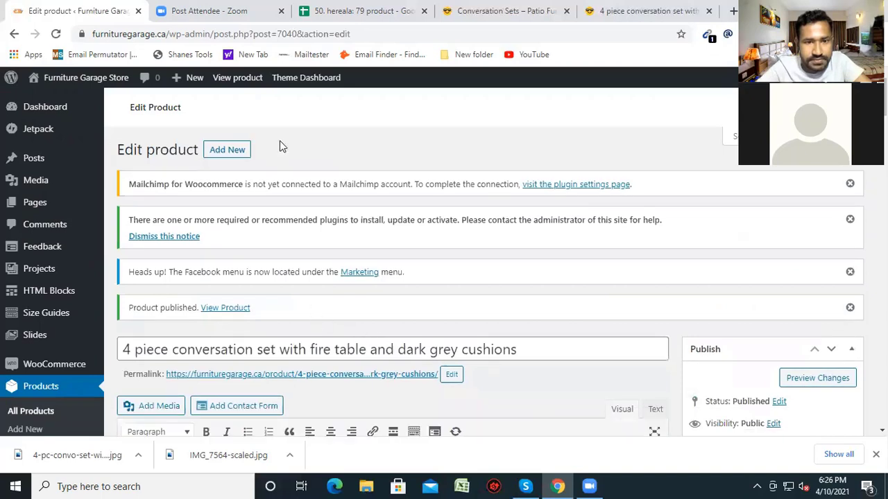
right_click(247, 81)
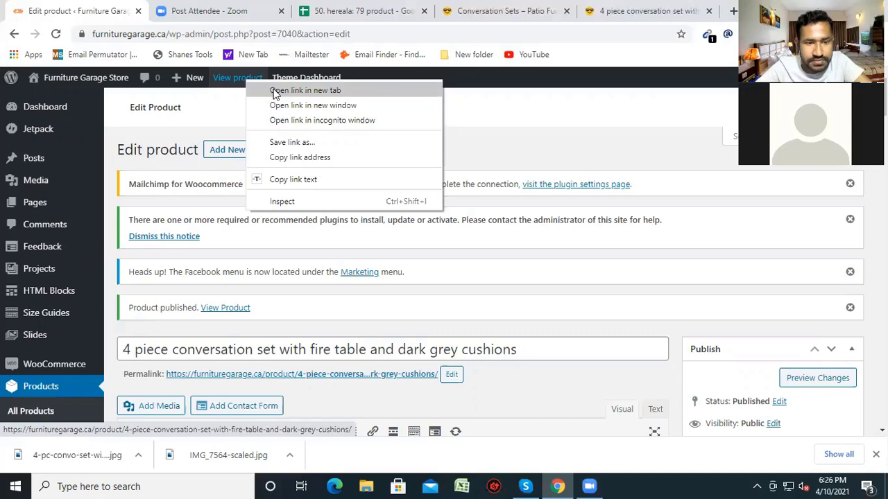
click(275, 93)
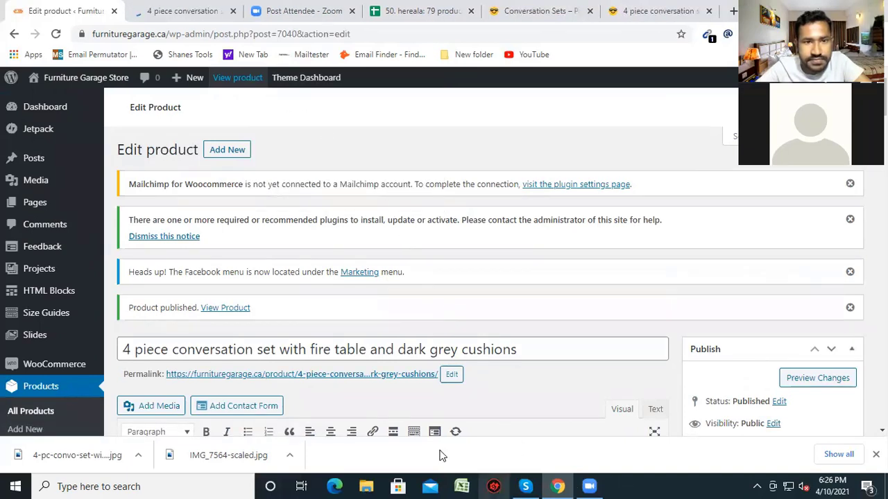
click(179, 13)
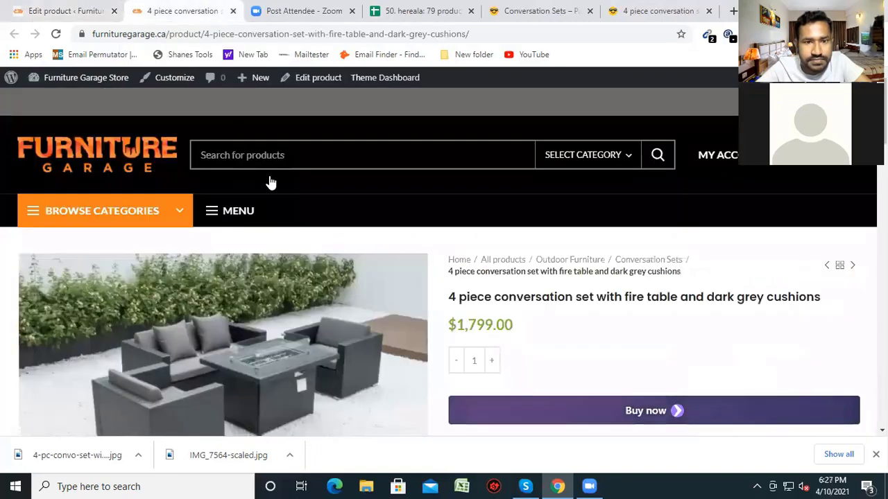
Copy the live product page's web address
double_click(300, 34)
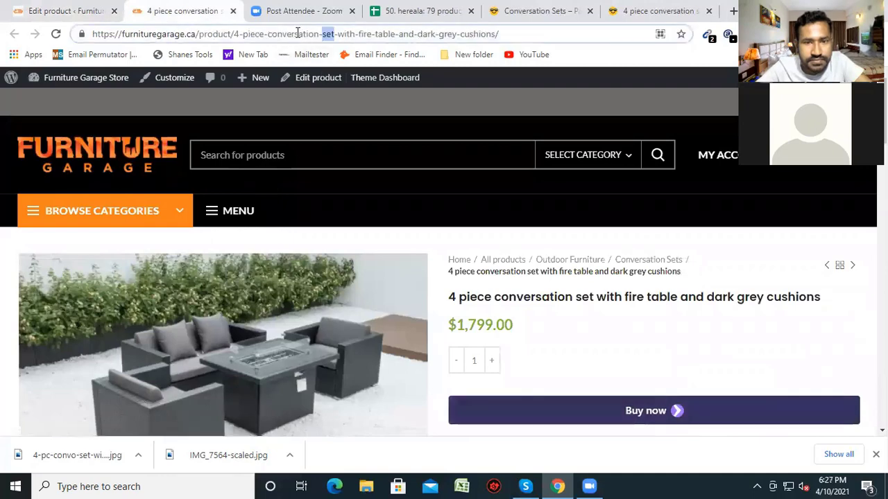
drag(501, 34, 94, 33)
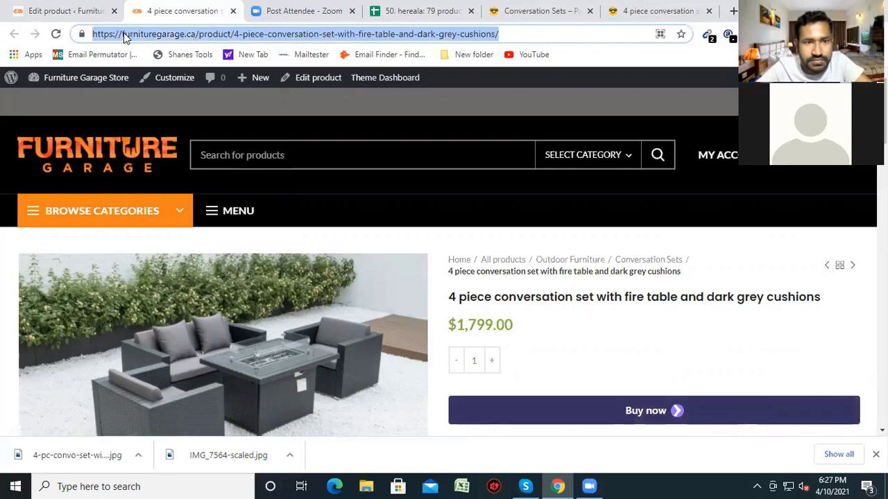
right_click(124, 32)
click(183, 104)
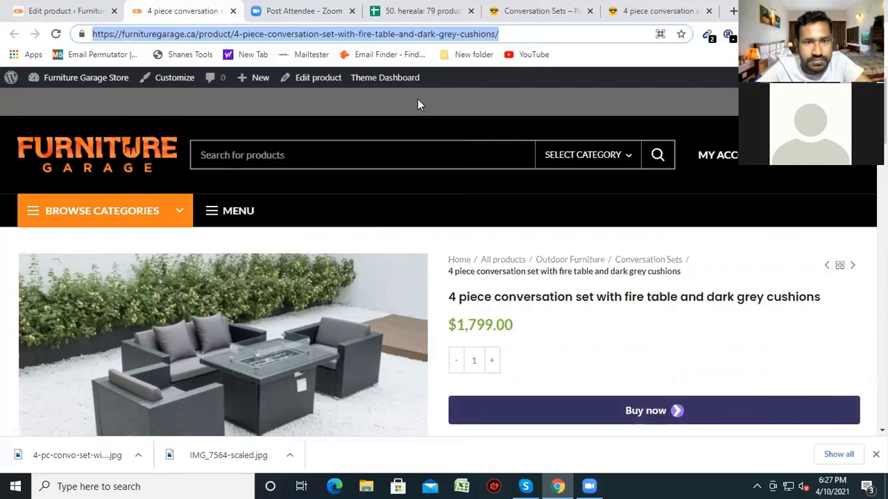
click(421, 11)
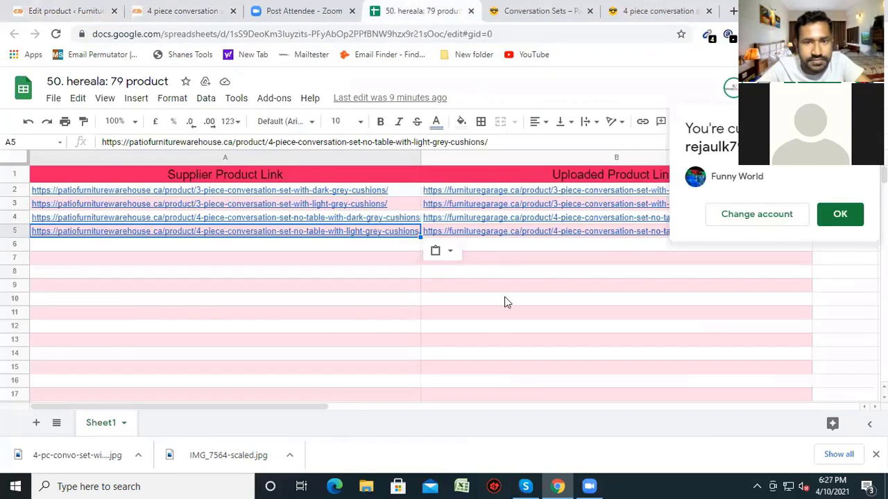
Paste the published product's link into cell B6
click(535, 248)
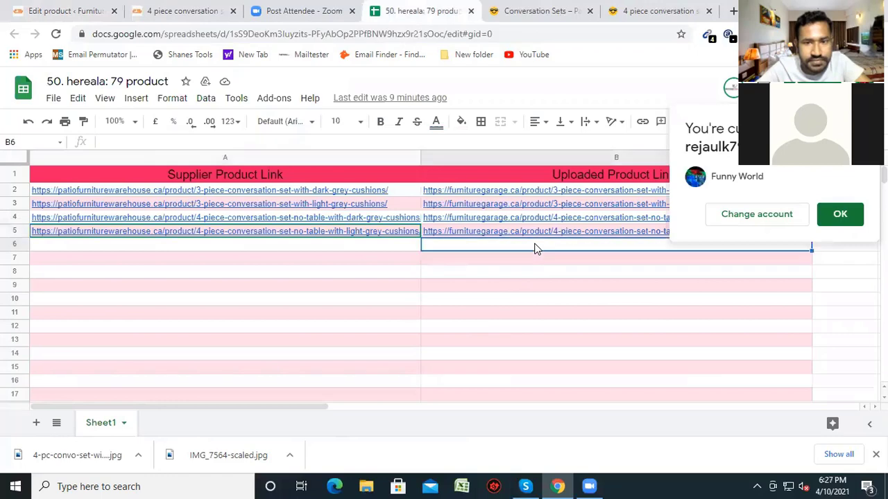
right_click(535, 248)
click(573, 159)
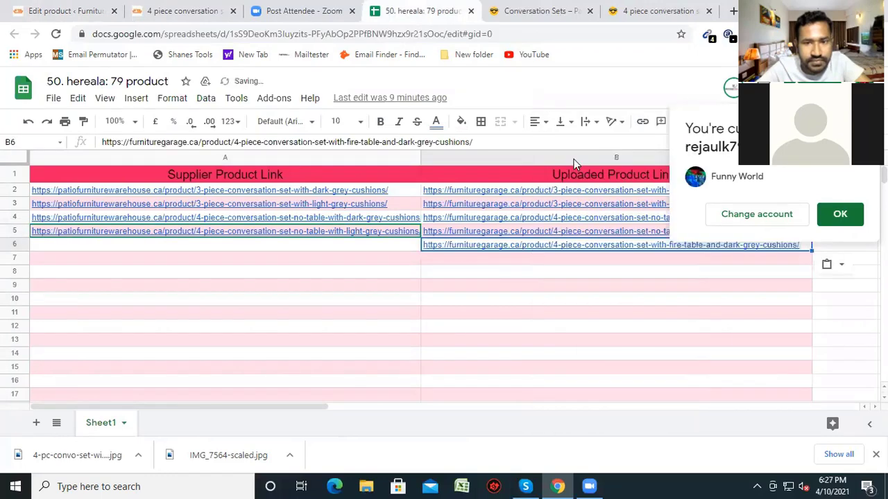
Copy the supplier product page URL into cell A6, then close that supplier tab
click(655, 10)
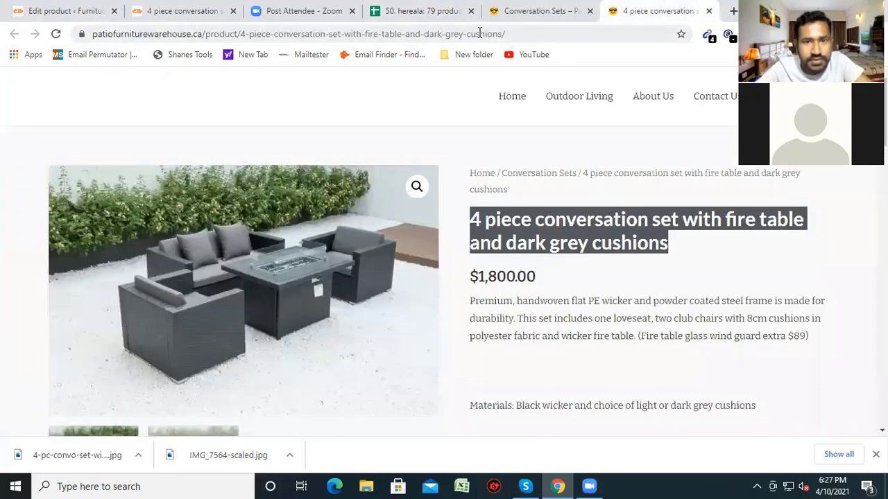
click(478, 32)
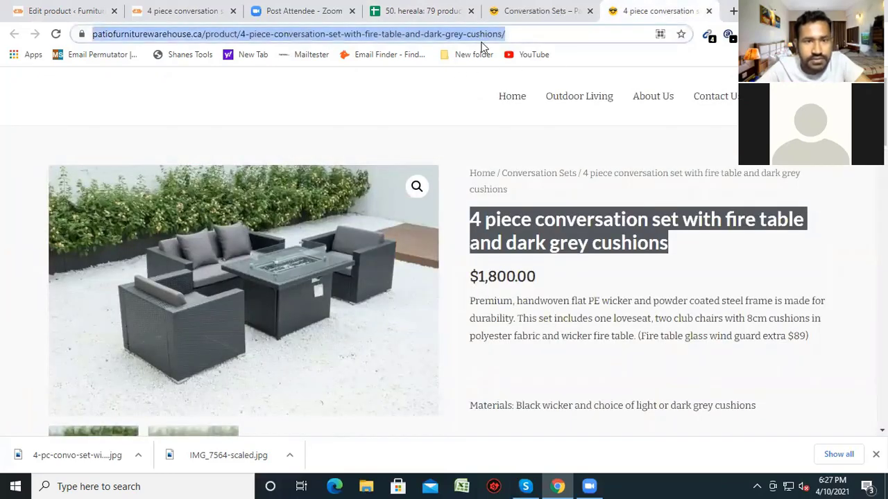
right_click(479, 32)
click(517, 105)
click(424, 11)
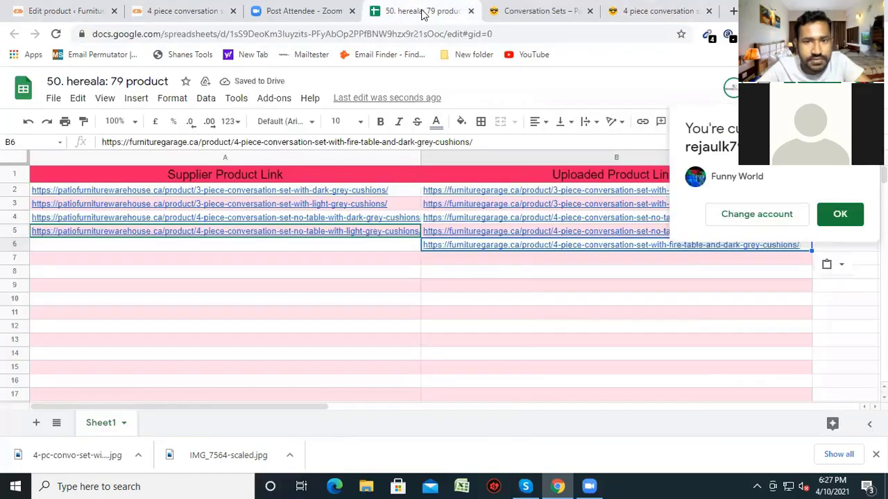
click(287, 248)
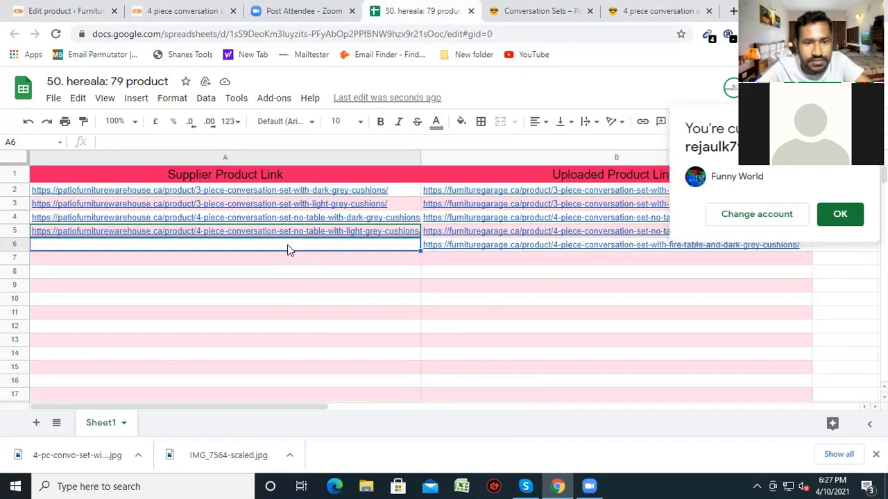
right_click(288, 248)
click(324, 161)
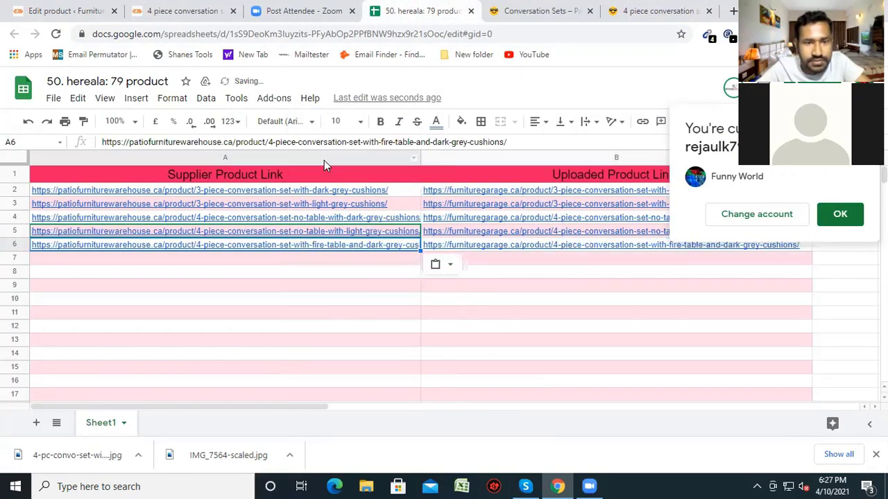
click(708, 11)
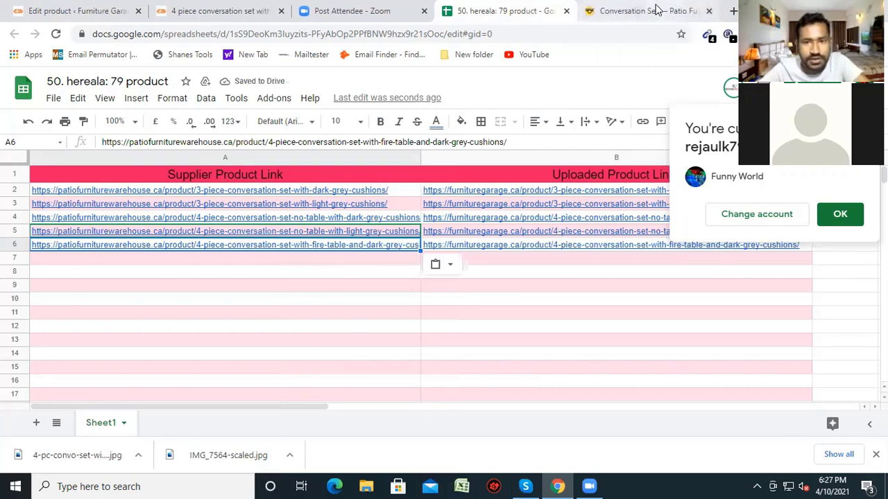
click(655, 10)
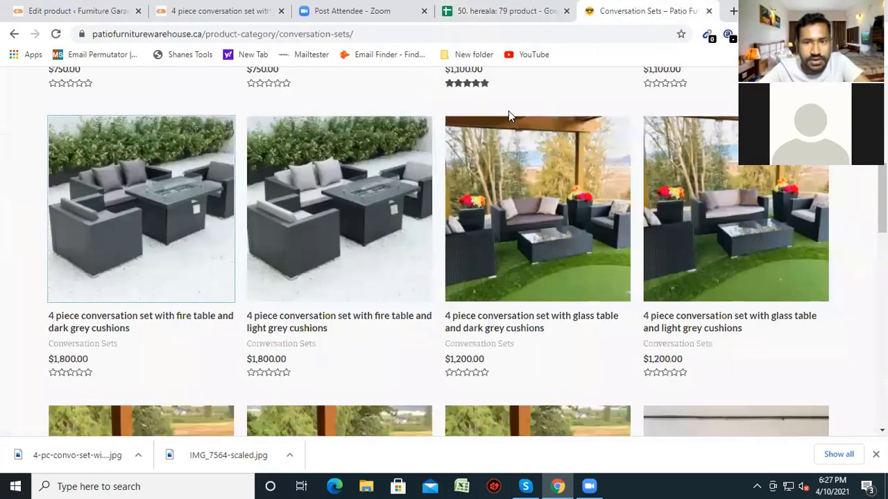
Open the 4 piece fire table set with light grey cushions in a new tab
right_click(319, 222)
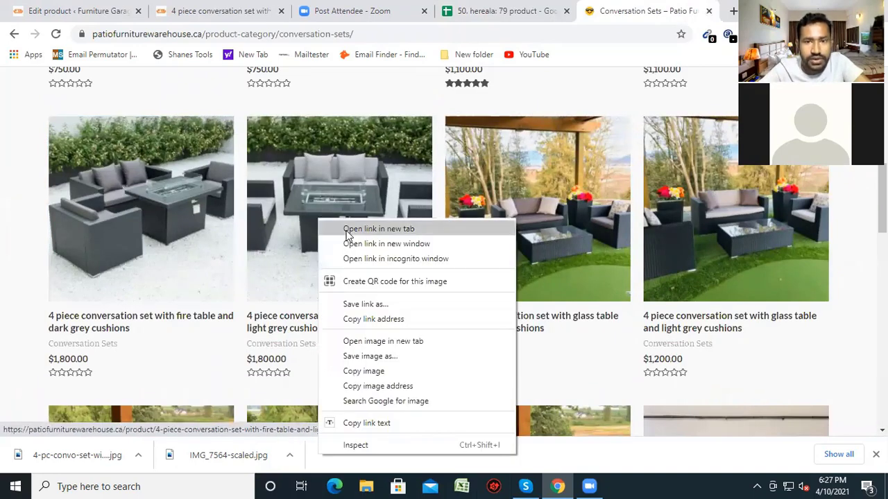
click(347, 229)
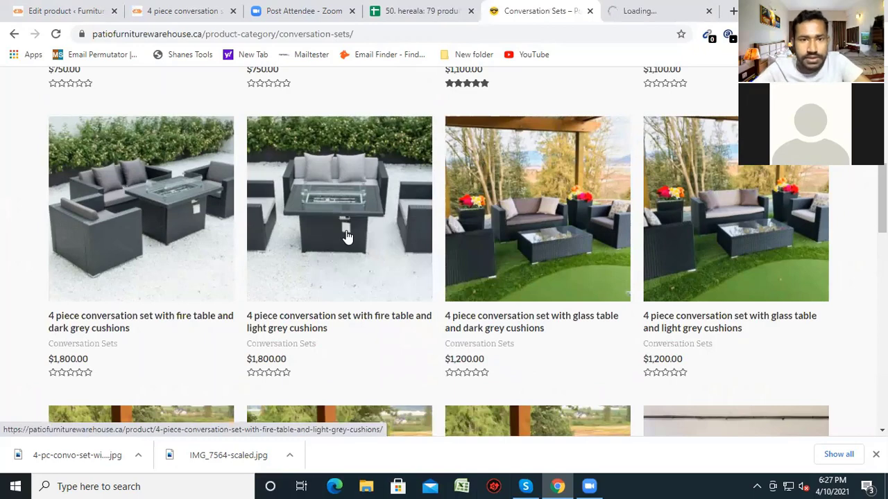